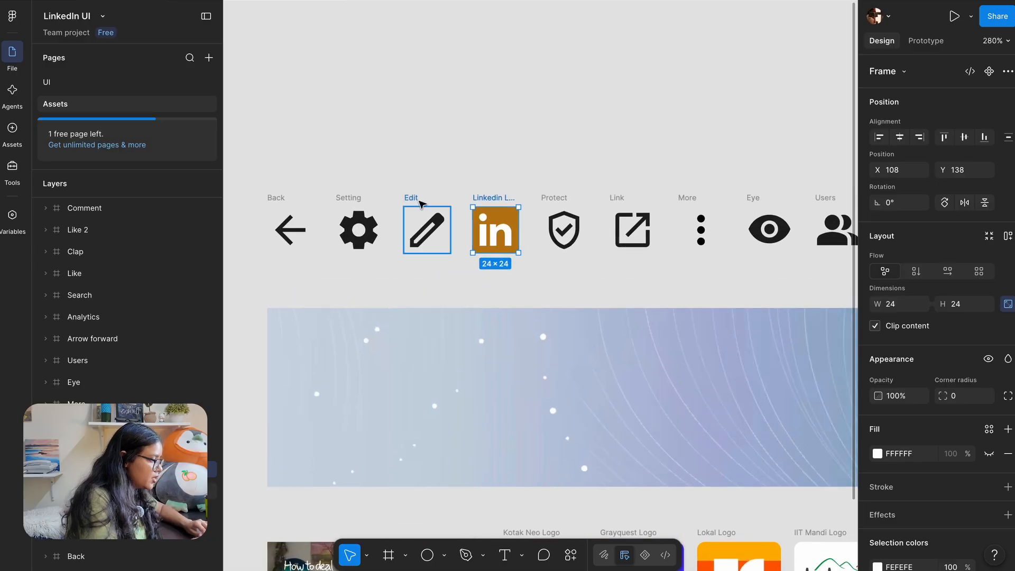
Paste copies of the pencil and LinkedIn icons from Assets into the Profile screen
{"action": "left_click", "coordinate": [417, 200], "text": "shift"}
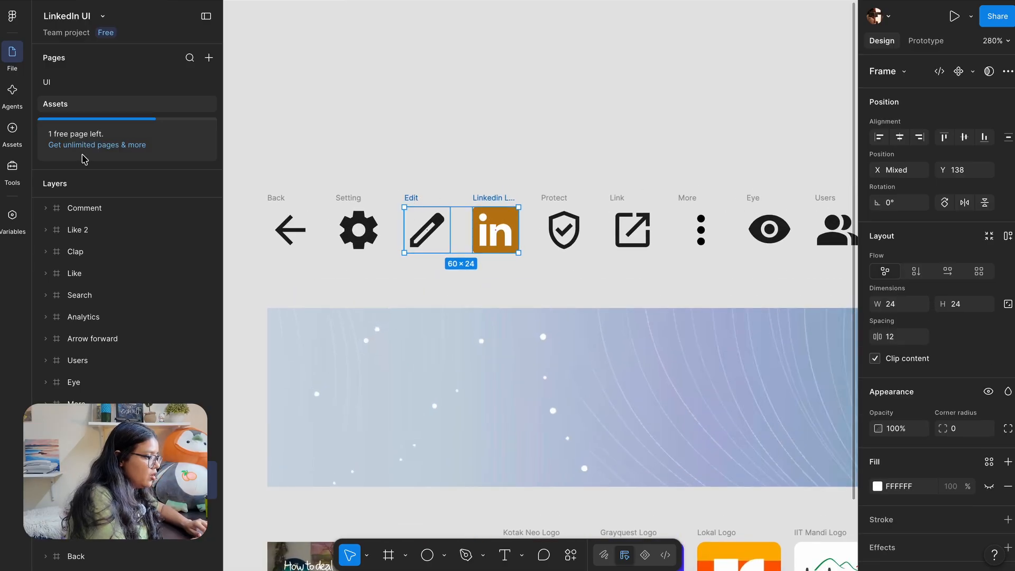
{"action": "left_click", "coordinate": [70, 85]}
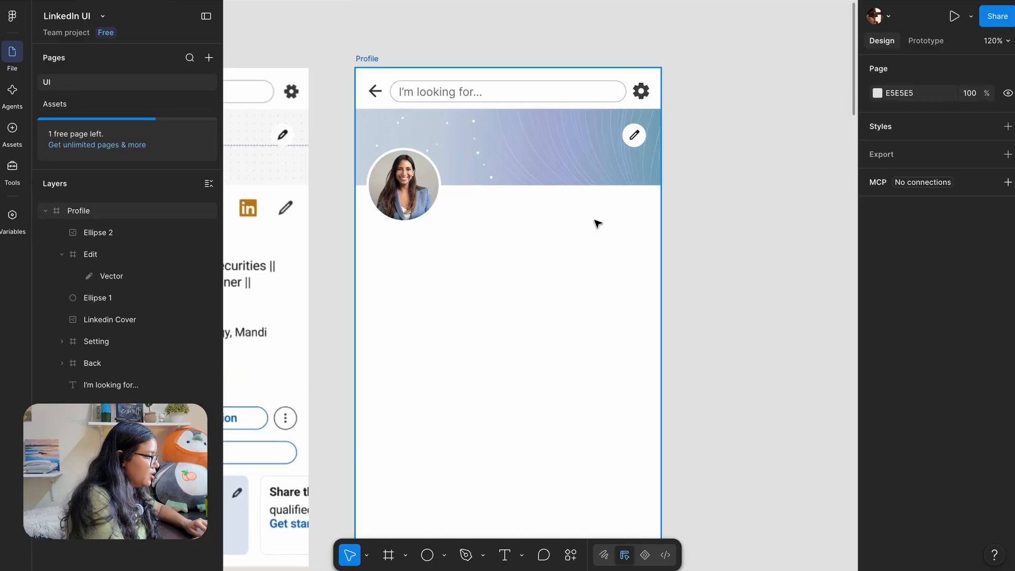
{"action": "left_click", "coordinate": [597, 223]}
{"action": "key", "text": "ctrl+v"}
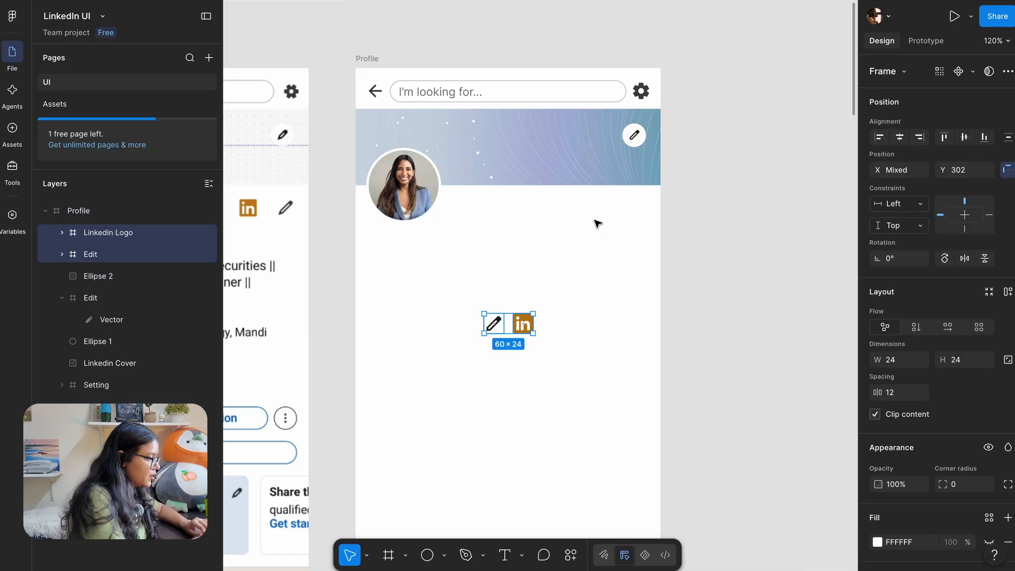
{"action": "scroll", "coordinate": [484, 311], "scroll_direction": "up", "scroll_amount": 3}
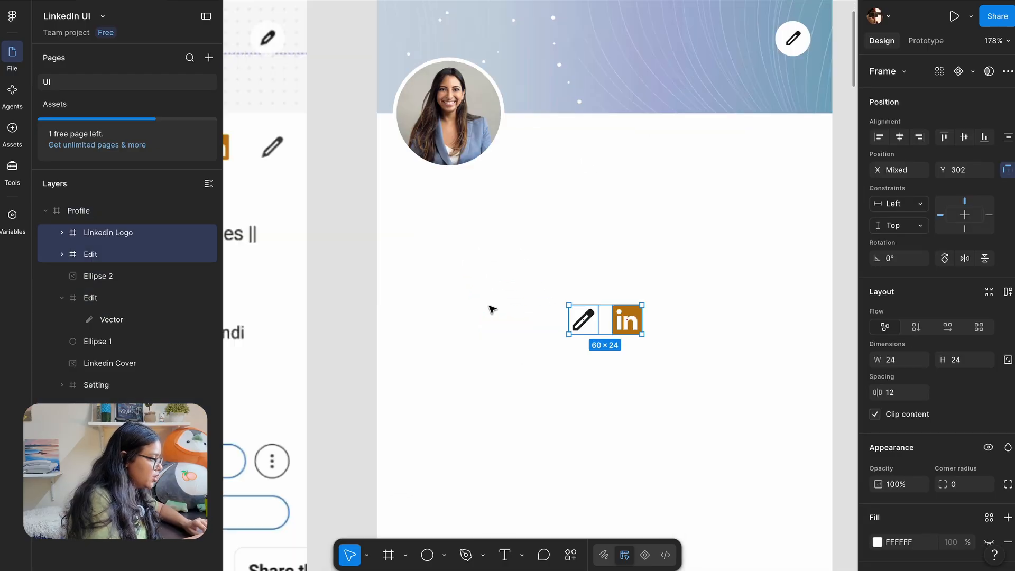
{"action": "scroll", "coordinate": [491, 310], "scroll_direction": "down", "scroll_amount": 1}
{"action": "scroll", "coordinate": [492, 311], "scroll_direction": "right", "scroll_amount": 1}
{"action": "scroll", "coordinate": [543, 249], "scroll_direction": "up", "scroll_amount": 5}
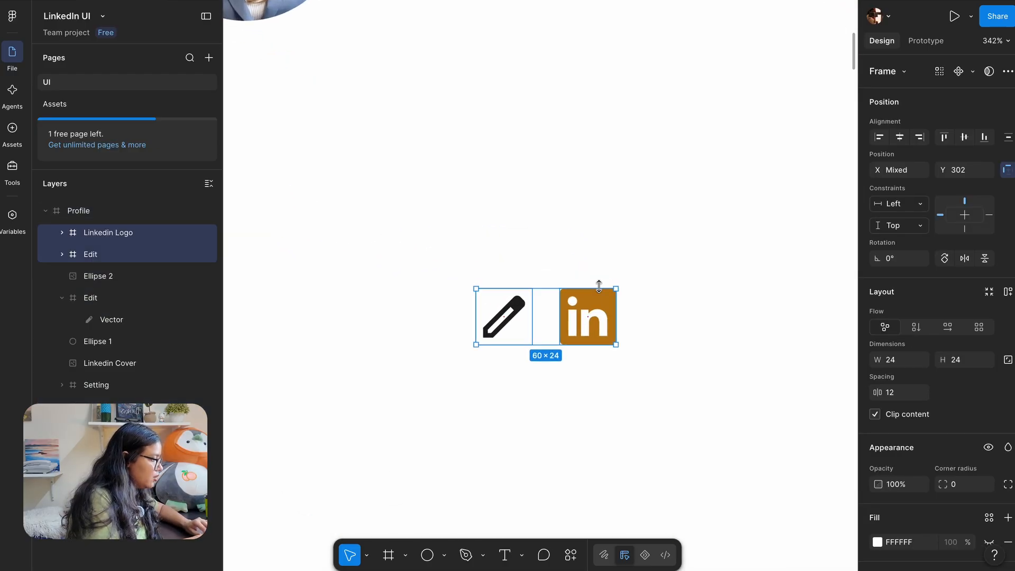
Move the pencil icon to the right edge just below the cover banner
{"action": "left_click", "coordinate": [507, 329]}
{"action": "scroll", "coordinate": [504, 330], "scroll_direction": "down", "scroll_amount": 5}
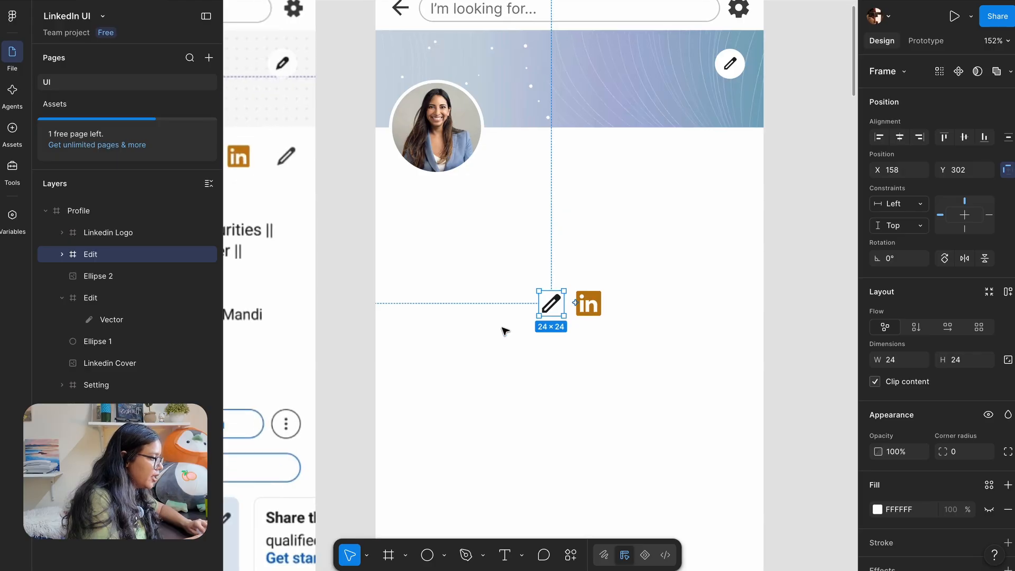
{"action": "scroll", "coordinate": [531, 317], "scroll_direction": "left", "scroll_amount": 1}
{"action": "left_click_drag", "start_coordinate": [557, 305], "coordinate": [739, 157]}
{"action": "scroll", "coordinate": [734, 147], "scroll_direction": "left", "scroll_amount": 2}
{"action": "scroll", "coordinate": [734, 148], "scroll_direction": "up", "scroll_amount": 1}
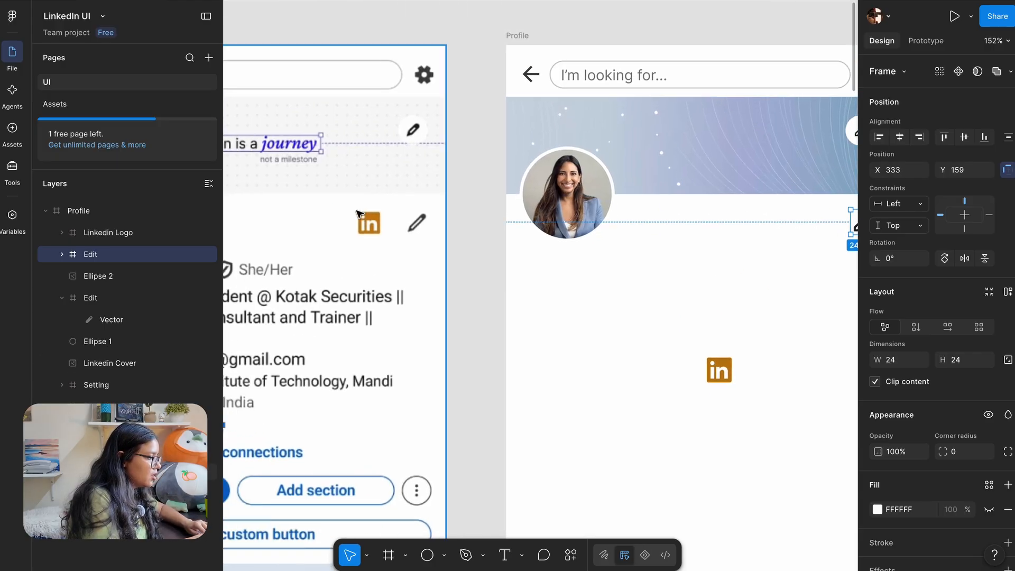
{"action": "scroll", "coordinate": [347, 190], "scroll_direction": "up", "scroll_amount": 2}
With rulers shown, add a horizontal guide and align the pencil icon onto it
{"action": "left_click", "coordinate": [491, 206]}
{"action": "key", "text": "shift+r"}
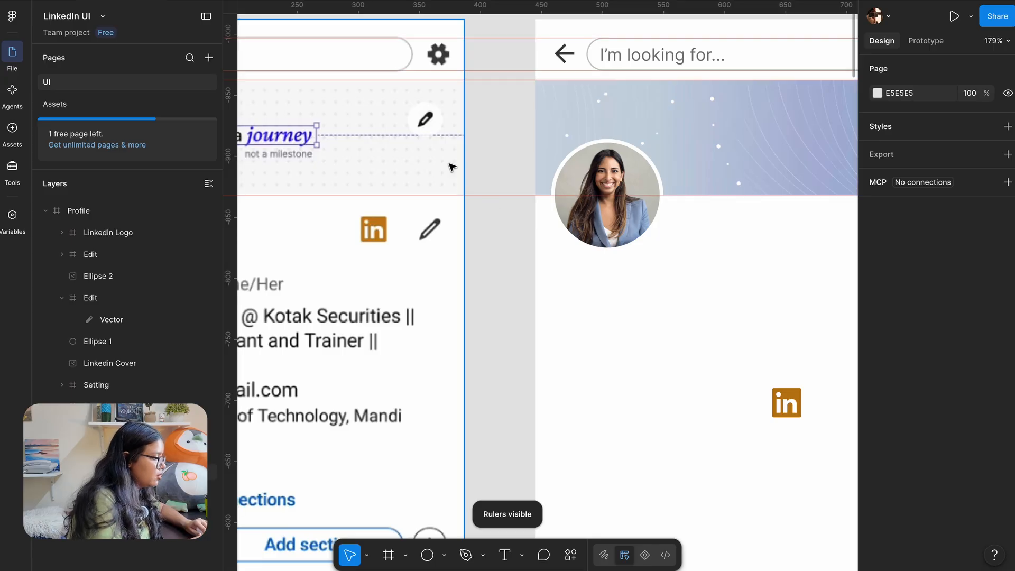
{"action": "scroll", "coordinate": [448, 159], "scroll_direction": "up", "scroll_amount": 3}
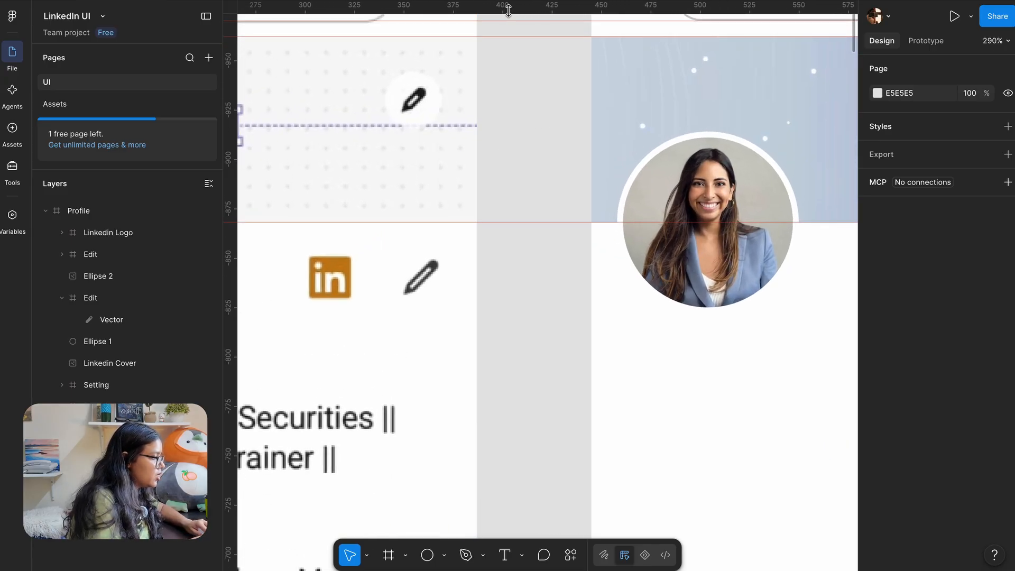
{"action": "mouse_move", "coordinate": [506, 7]}
{"action": "left_mouse_down"}
{"action": "mouse_move", "coordinate": [480, 140]}
{"action": "mouse_move", "coordinate": [481, 257]}
{"action": "mouse_move", "coordinate": [498, 56]}
{"action": "mouse_move", "coordinate": [474, 298]}
{"action": "left_mouse_up"}
{"action": "scroll", "coordinate": [509, 295], "scroll_direction": "down", "scroll_amount": 5}
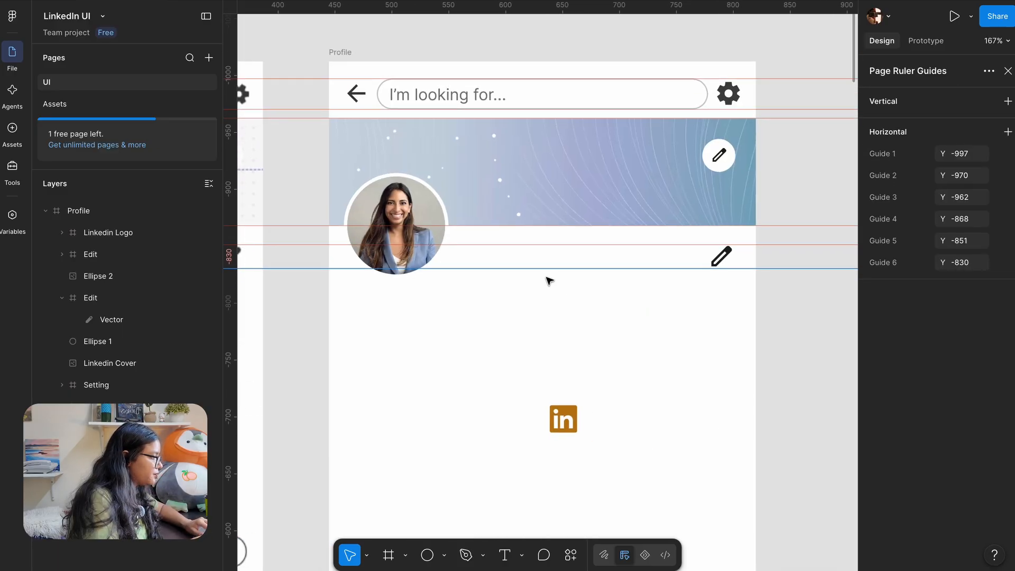
{"action": "left_click", "coordinate": [722, 250]}
{"action": "scroll", "coordinate": [723, 246], "scroll_direction": "up", "scroll_amount": 5}
{"action": "left_click_drag", "start_coordinate": [718, 280], "coordinate": [718, 283]}
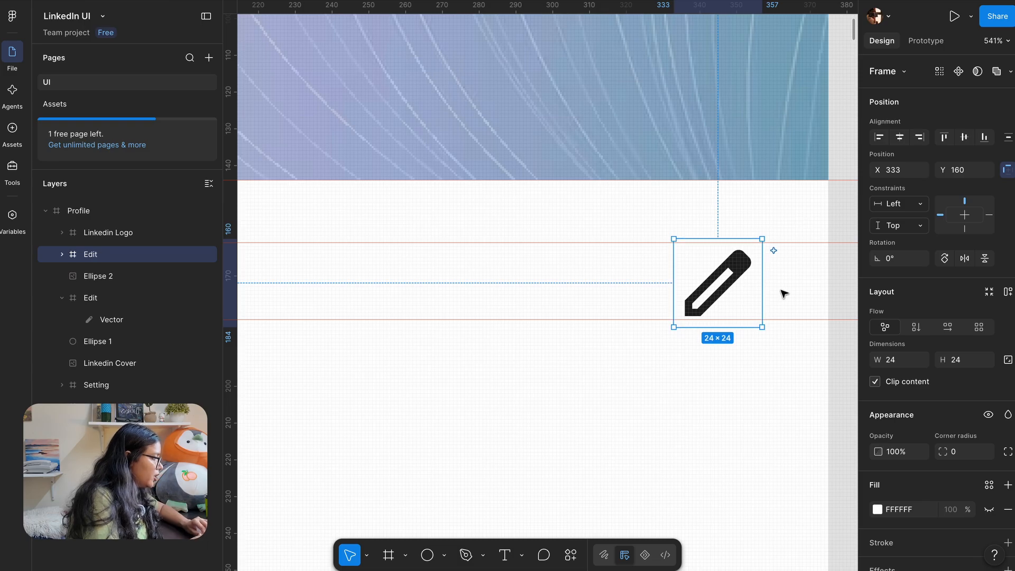
{"action": "key", "text": "alt"}
{"action": "key", "text": "Right"}
{"action": "key", "text": "Right"}
{"action": "scroll", "coordinate": [809, 309], "scroll_direction": "down", "scroll_amount": 8}
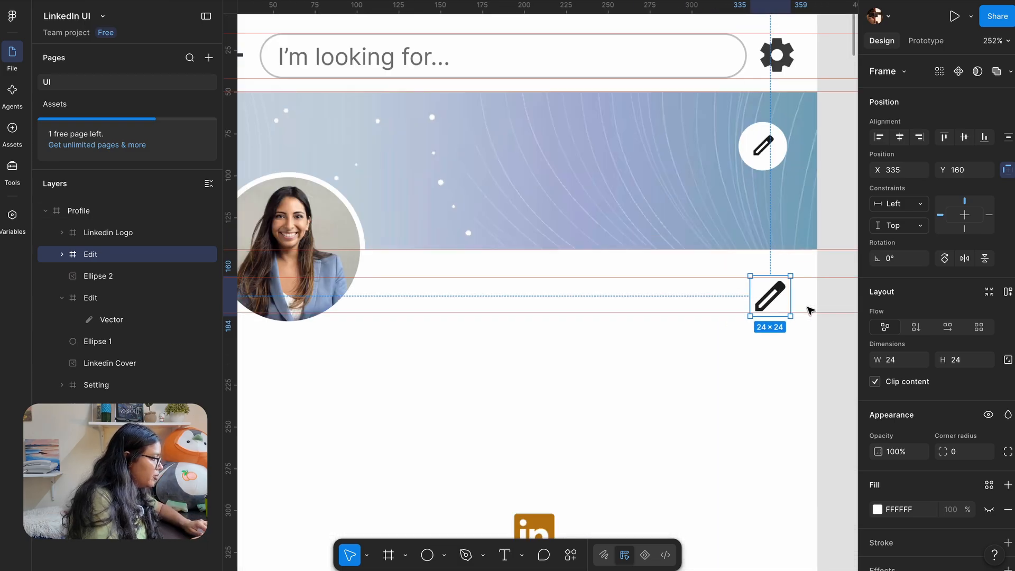
Place the LinkedIn logo beside the pencil with 12 px spacing, then hide the rulers
{"action": "mouse_move", "coordinate": [687, 401]}
{"action": "left_mouse_down"}
{"action": "mouse_move", "coordinate": [743, 266]}
{"action": "mouse_move", "coordinate": [770, 281]}
{"action": "left_mouse_up"}
{"action": "scroll", "coordinate": [801, 253], "scroll_direction": "up", "scroll_amount": 3}
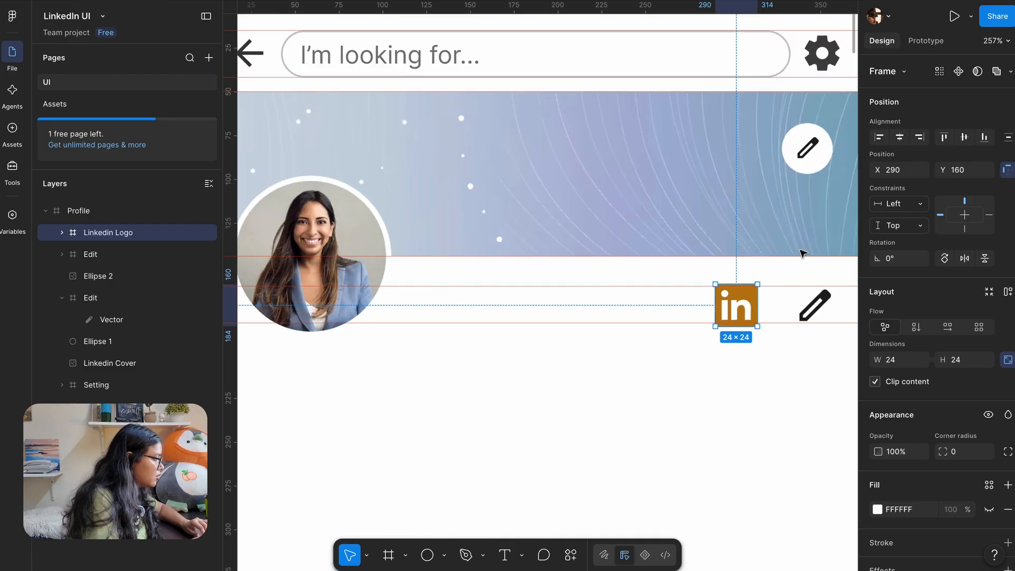
{"action": "scroll", "coordinate": [800, 252], "scroll_direction": "down", "scroll_amount": 3}
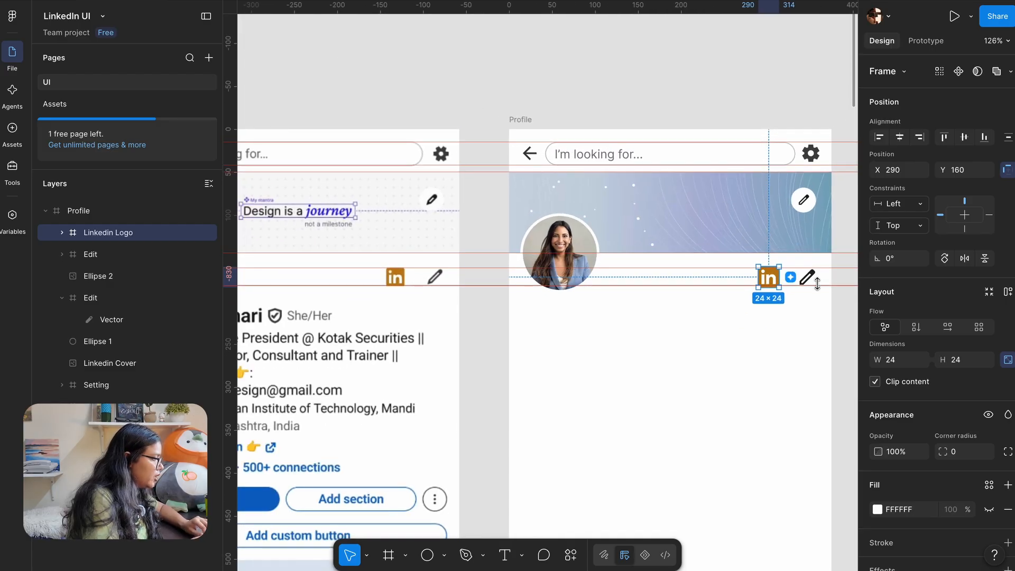
{"action": "key", "text": "Right"}
{"action": "key", "text": "Right"}
{"action": "key", "text": "Right"}
{"action": "key", "text": "Right"}
{"action": "key", "text": "Right"}
{"action": "key", "text": "Right"}
{"action": "key", "text": "Right"}
{"action": "key", "text": "Right"}
{"action": "key", "text": "Right"}
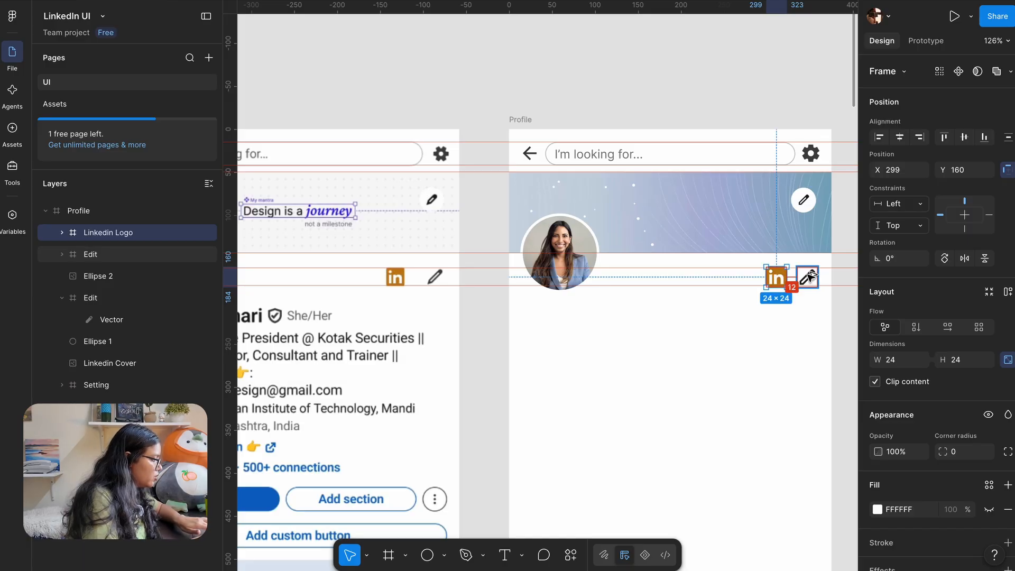
{"action": "key", "text": "Left"}
{"action": "key", "text": "Left"}
{"action": "key", "text": "Left"}
{"action": "key", "text": "Left"}
{"action": "key", "text": "Left"}
{"action": "key", "text": "Left"}
{"action": "key", "text": "Left"}
{"action": "key", "text": "Left"}
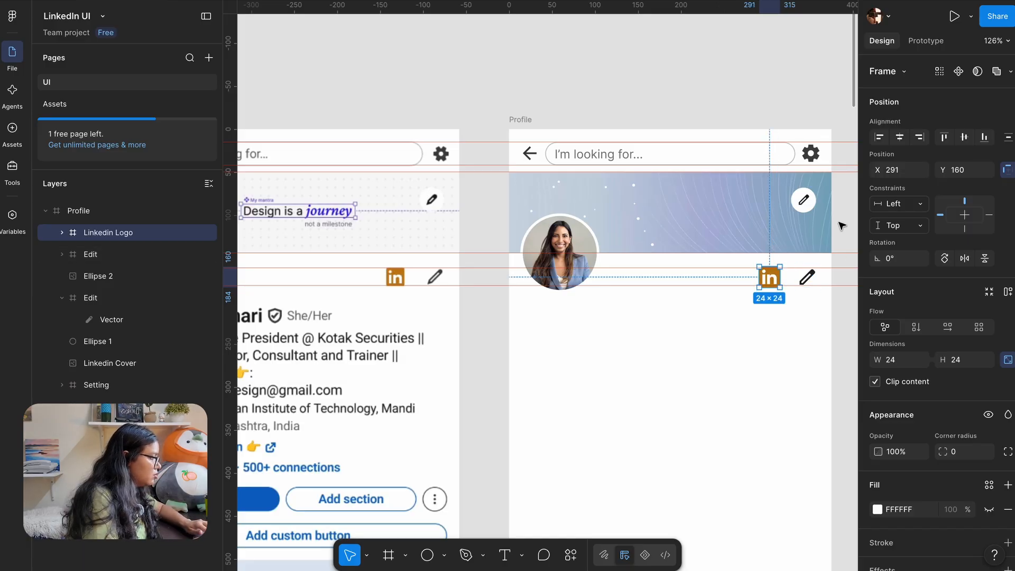
{"action": "left_click", "coordinate": [841, 225]}
{"action": "scroll", "coordinate": [841, 226], "scroll_direction": "right", "scroll_amount": 2}
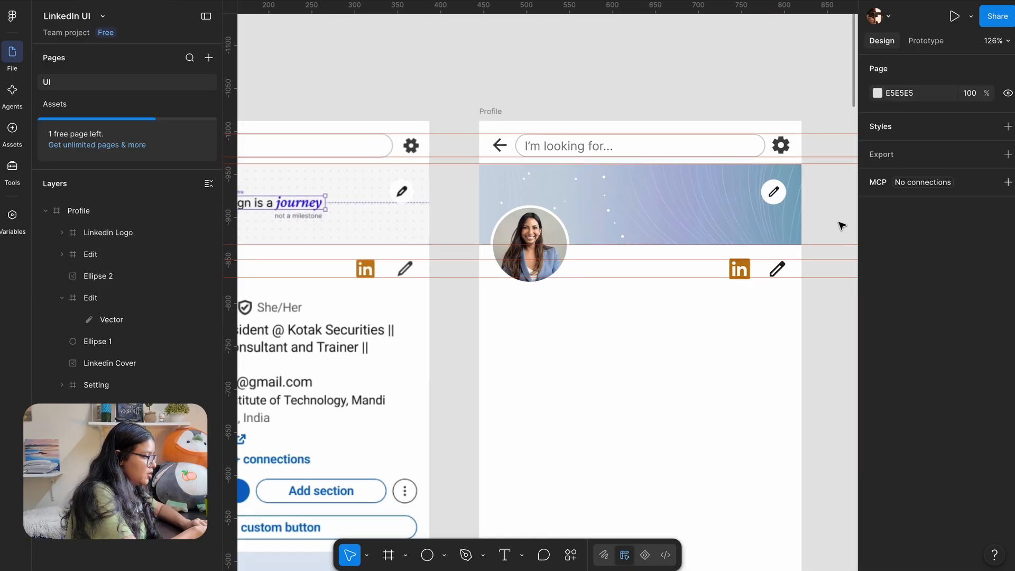
{"action": "key", "text": "shift+r"}
{"action": "scroll", "coordinate": [652, 284], "scroll_direction": "down", "scroll_amount": 5}
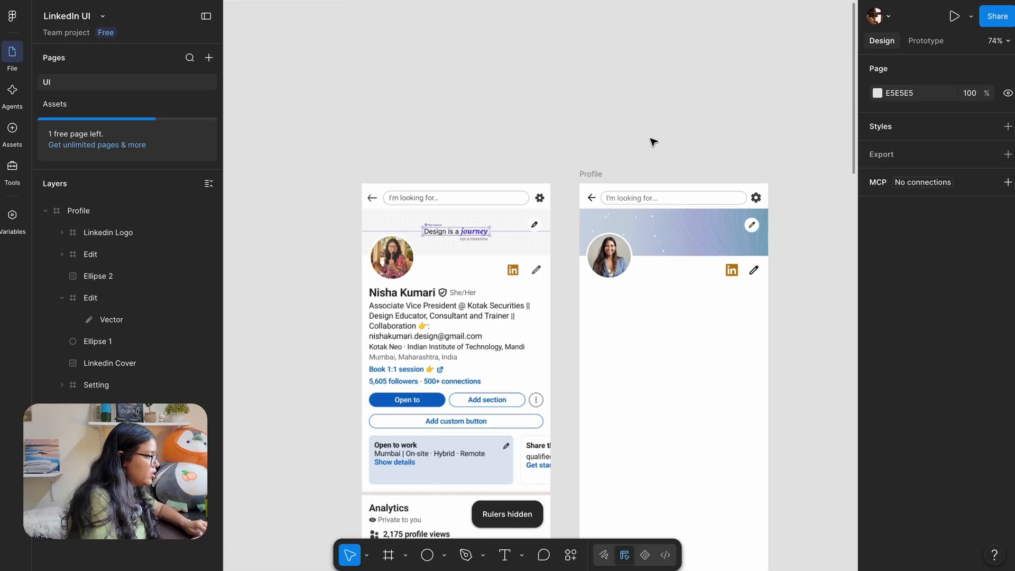
{"action": "scroll", "coordinate": [653, 141], "scroll_direction": "down", "scroll_amount": 2}
{"action": "scroll", "coordinate": [653, 141], "scroll_direction": "right", "scroll_amount": 3}
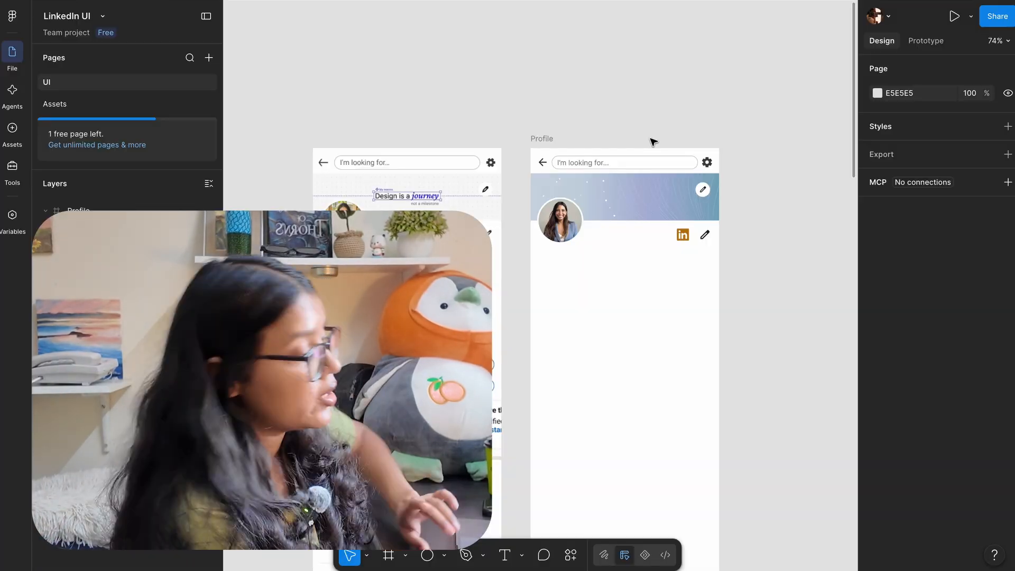
{"action": "scroll", "coordinate": [645, 168], "scroll_direction": "up", "scroll_amount": 5}
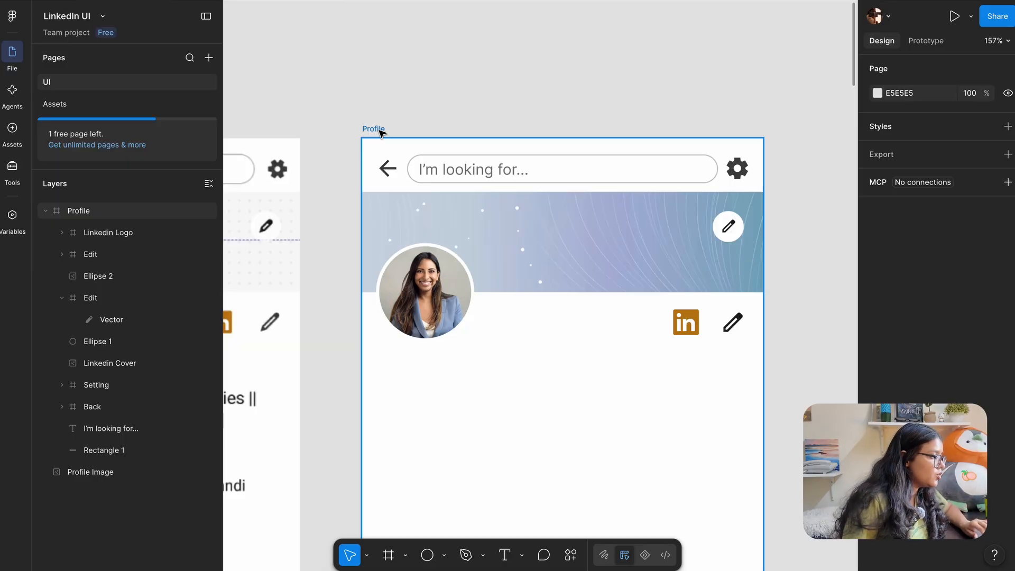
{"action": "left_click", "coordinate": [379, 131]}
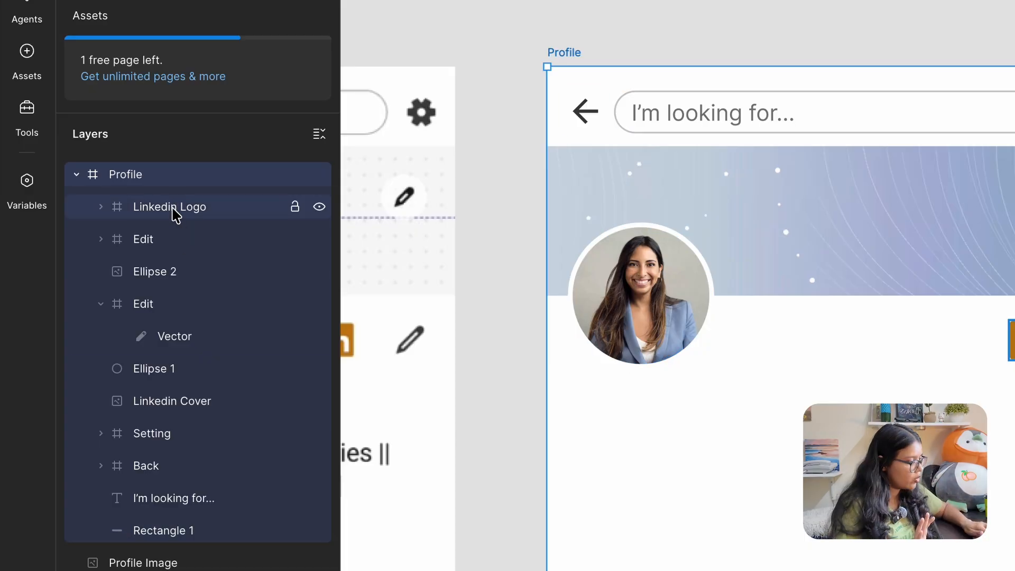
{"action": "scroll", "coordinate": [507, 1], "scroll_direction": "left", "scroll_amount": 10}
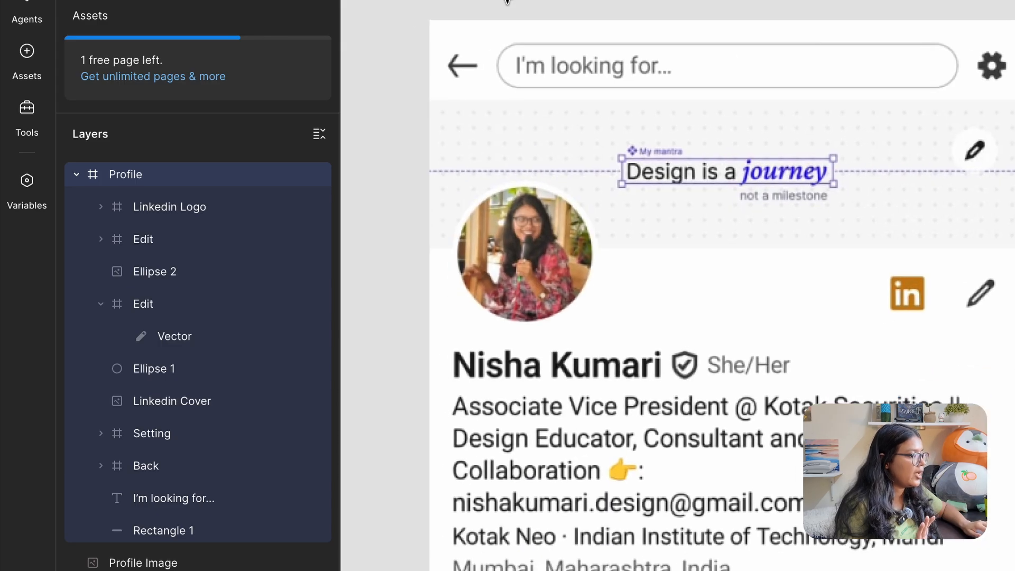
{"action": "scroll", "coordinate": [483, 163], "scroll_direction": "right", "scroll_amount": 5}
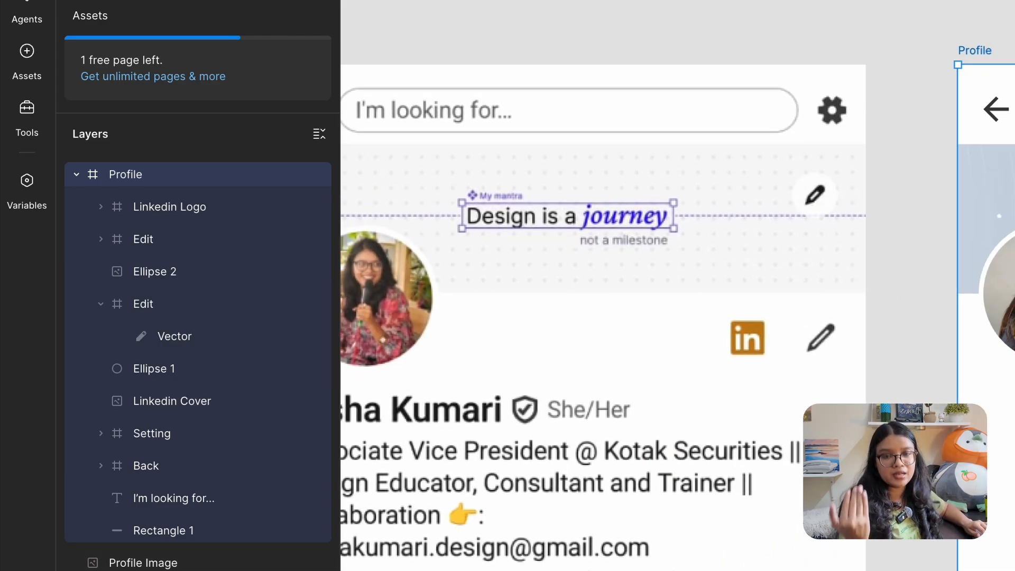
{"action": "scroll", "coordinate": [677, 301], "scroll_direction": "right", "scroll_amount": 5}
{"action": "scroll", "coordinate": [676, 300], "scroll_direction": "right", "scroll_amount": 5}
{"action": "scroll", "coordinate": [582, 34], "scroll_direction": "down", "scroll_amount": 1}
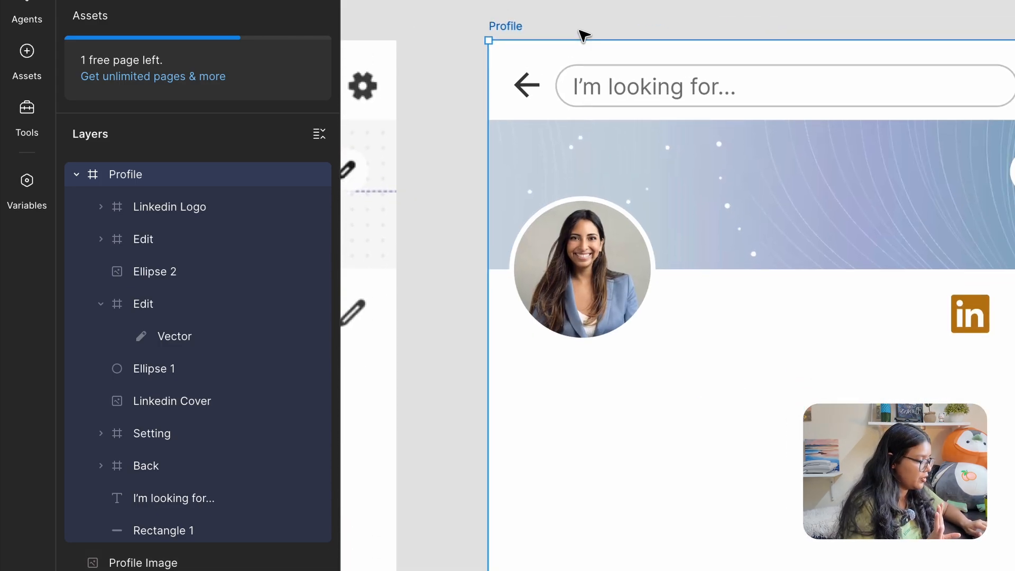
{"action": "left_click", "coordinate": [170, 208]}
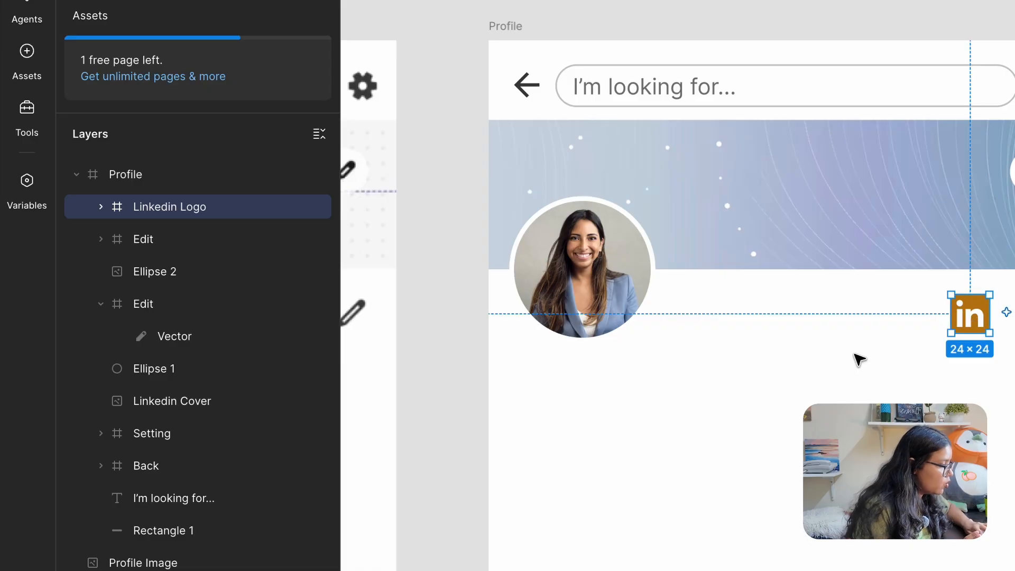
{"action": "left_click", "coordinate": [102, 207]}
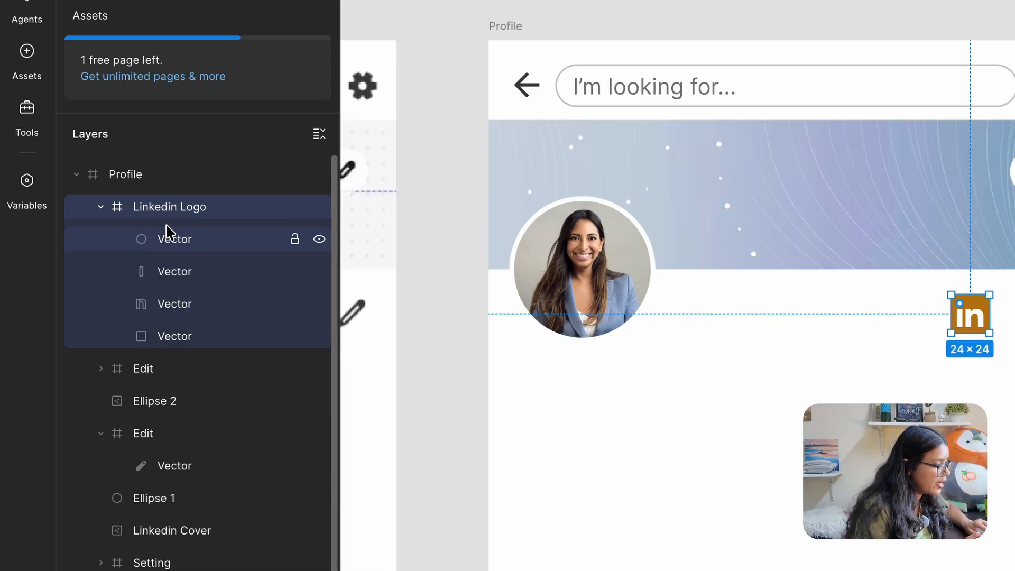
{"action": "left_click", "coordinate": [101, 207]}
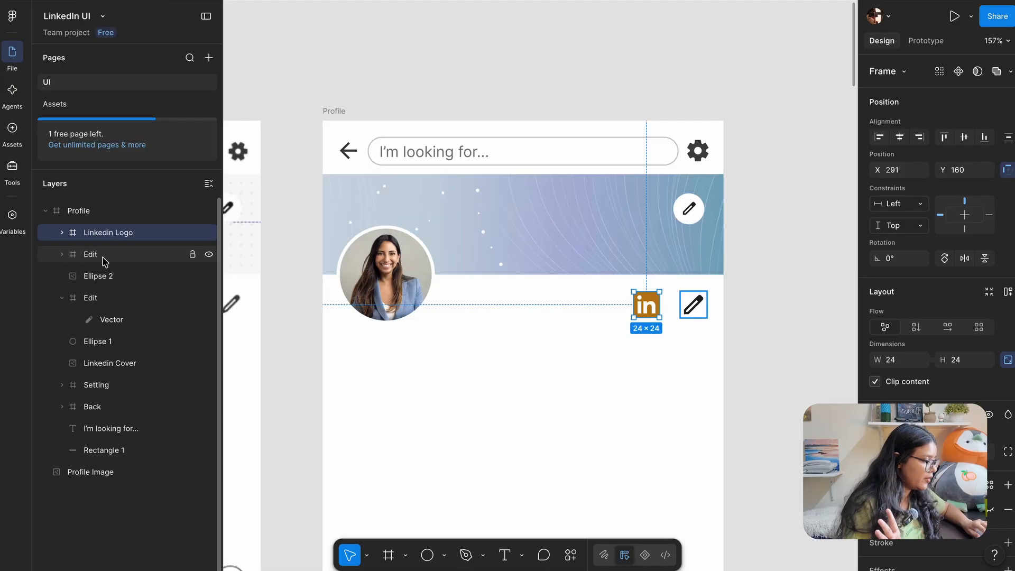
{"action": "left_click", "coordinate": [105, 259]}
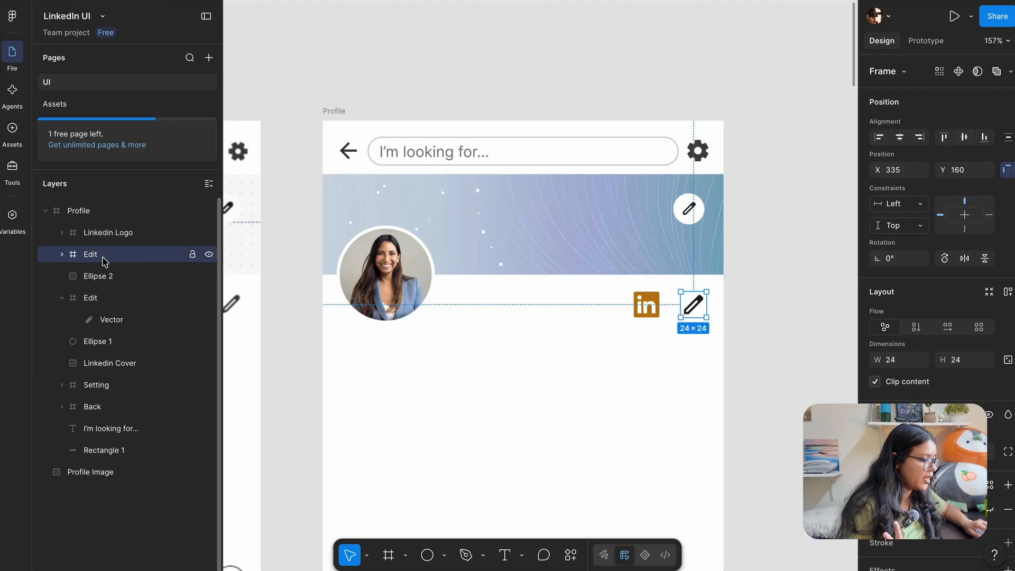
{"action": "left_click", "coordinate": [100, 278]}
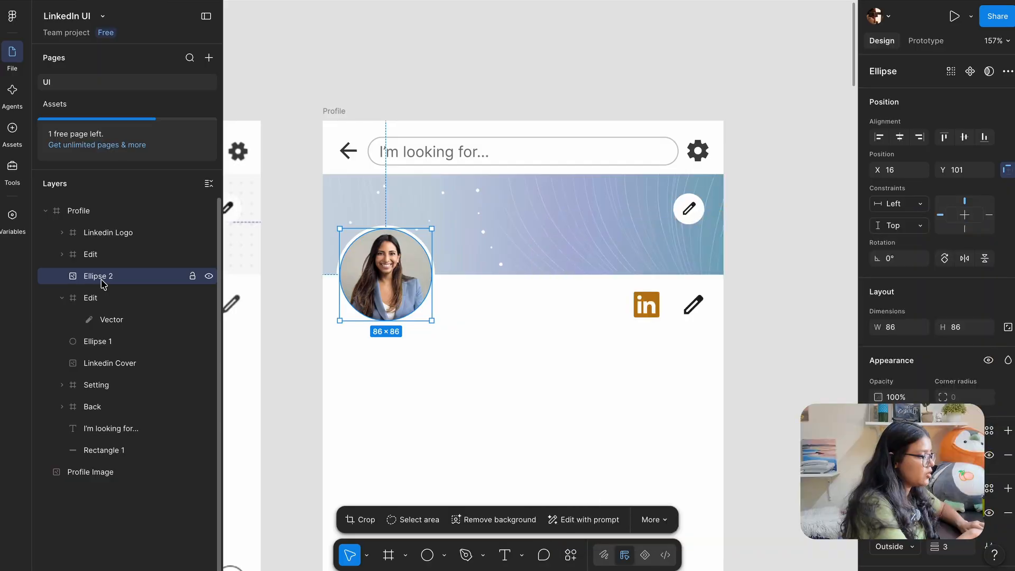
{"action": "double_click", "coordinate": [103, 279]}
{"action": "type", "text": "Profile "}
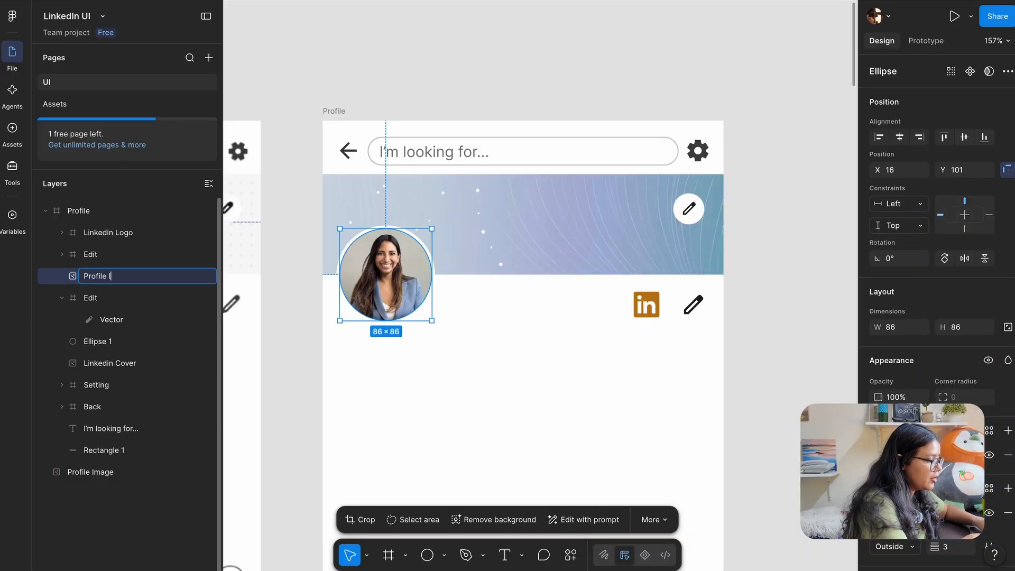
{"action": "type", "text": "Image"}
{"action": "key", "text": "Return"}
{"action": "left_click", "coordinate": [62, 299]}
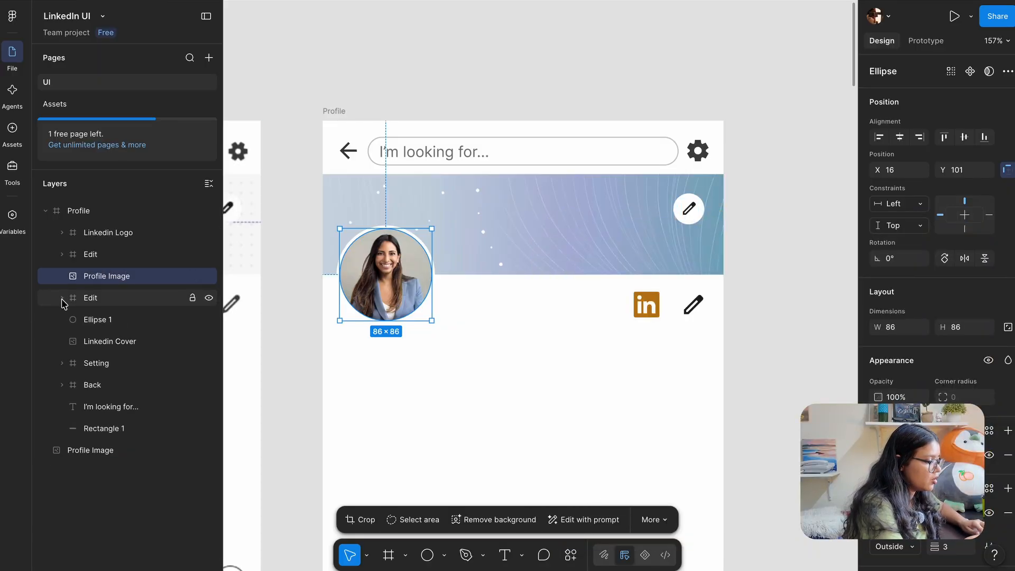
{"action": "left_click", "coordinate": [90, 298]}
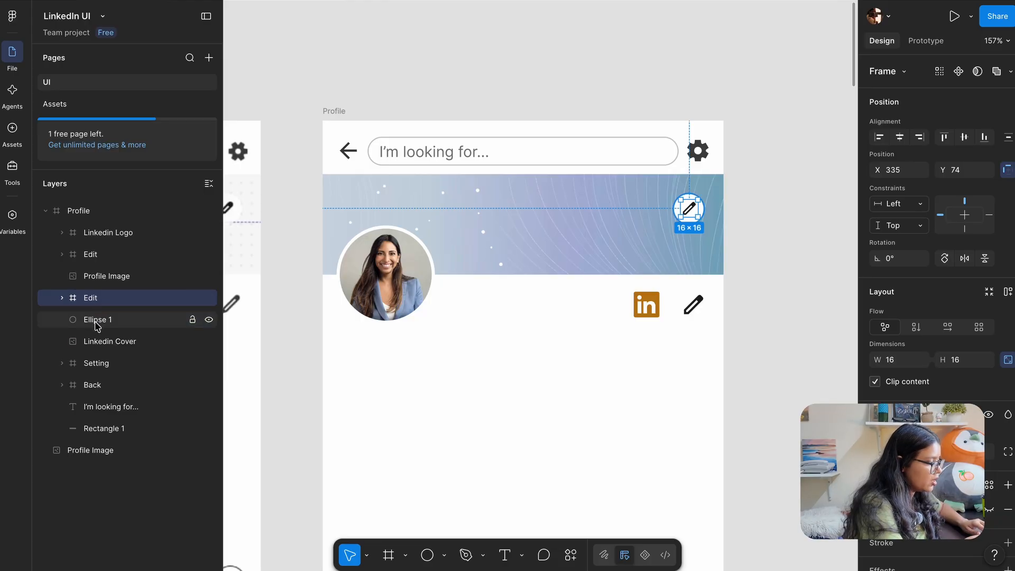
{"action": "left_click", "coordinate": [97, 324]}
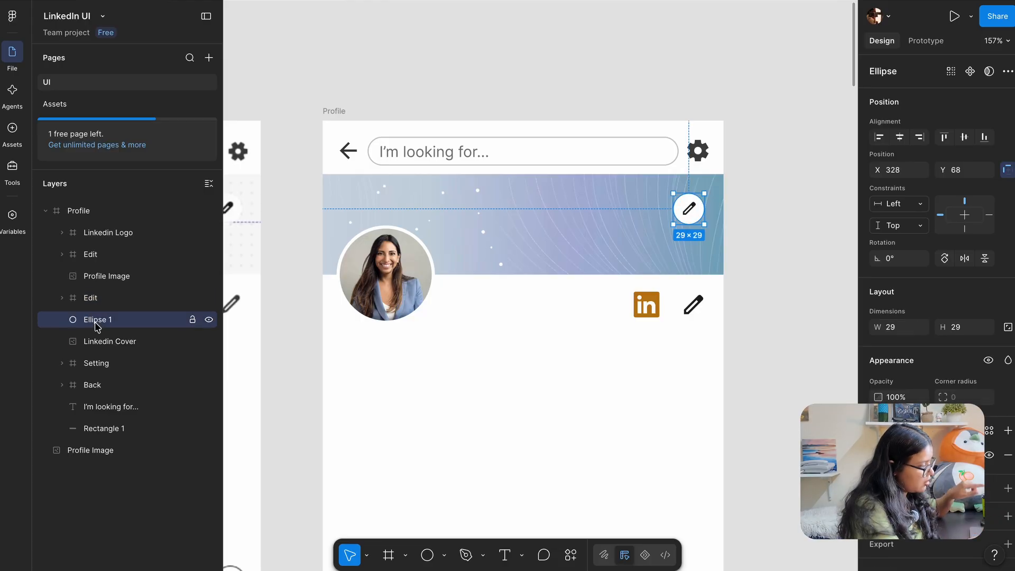
{"action": "left_click", "coordinate": [103, 342]}
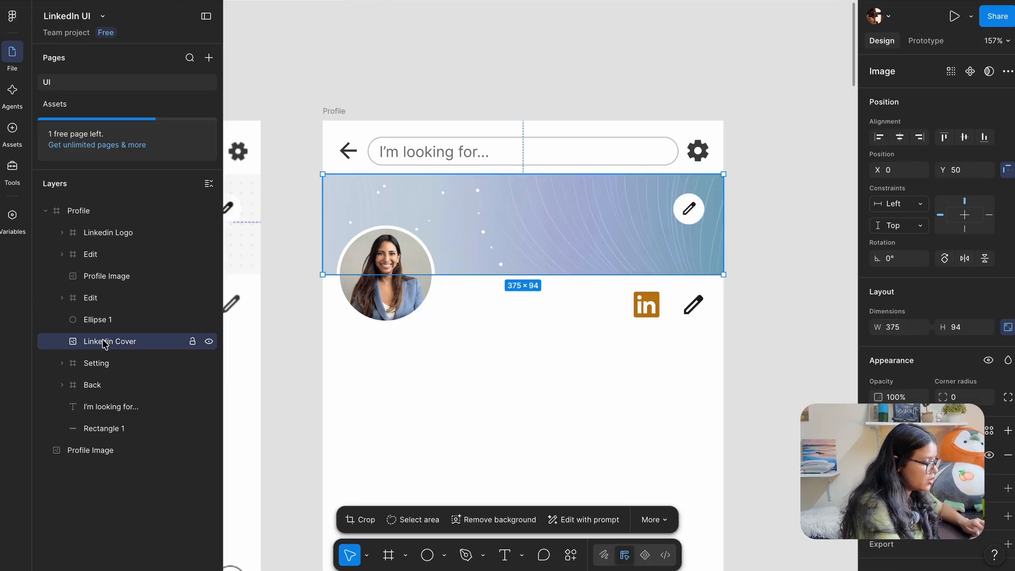
{"action": "left_click", "coordinate": [98, 364]}
{"action": "left_click", "coordinate": [100, 387]}
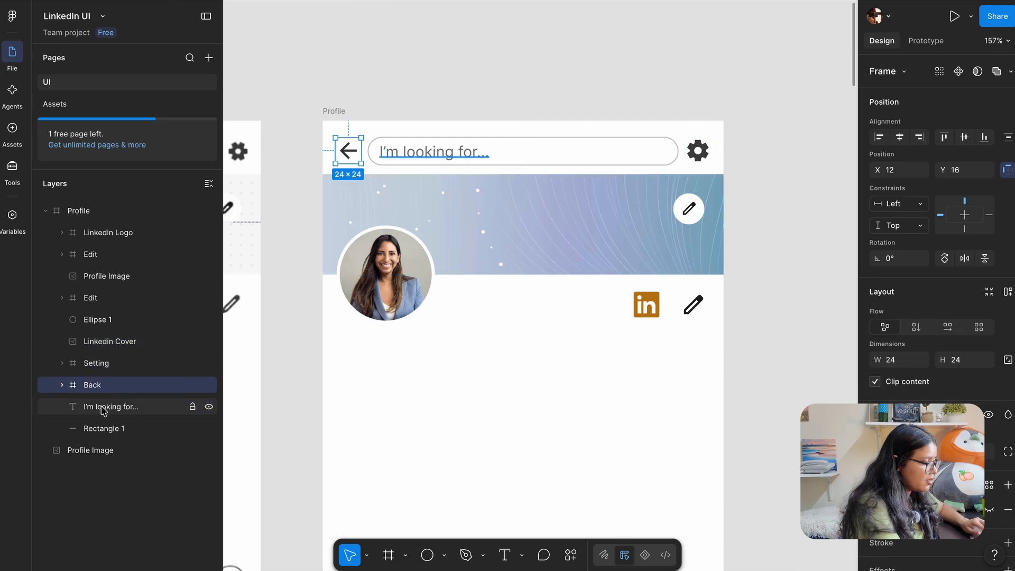
{"action": "left_click", "coordinate": [105, 413]}
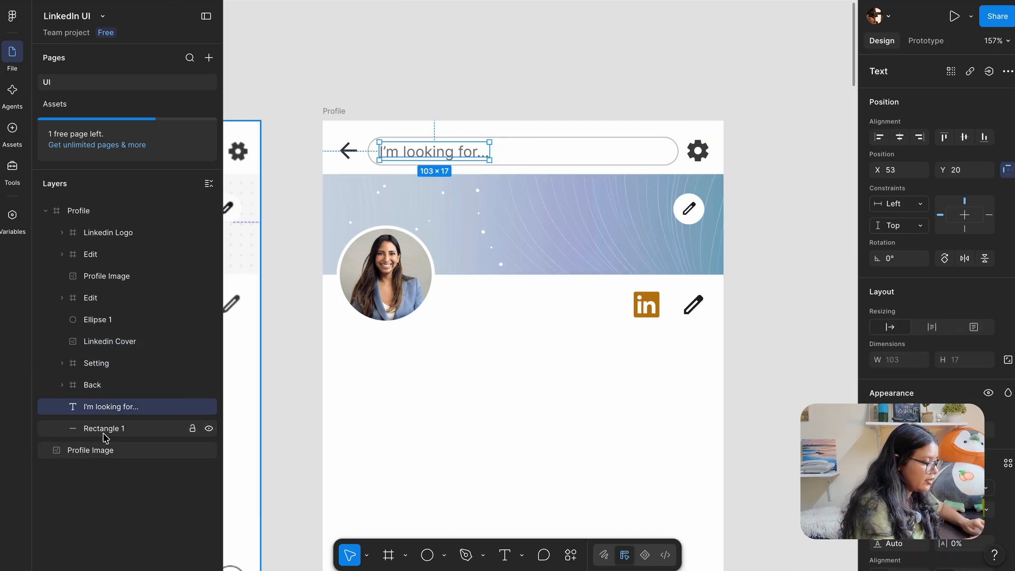
{"action": "left_click", "coordinate": [105, 428], "text": "shift"}
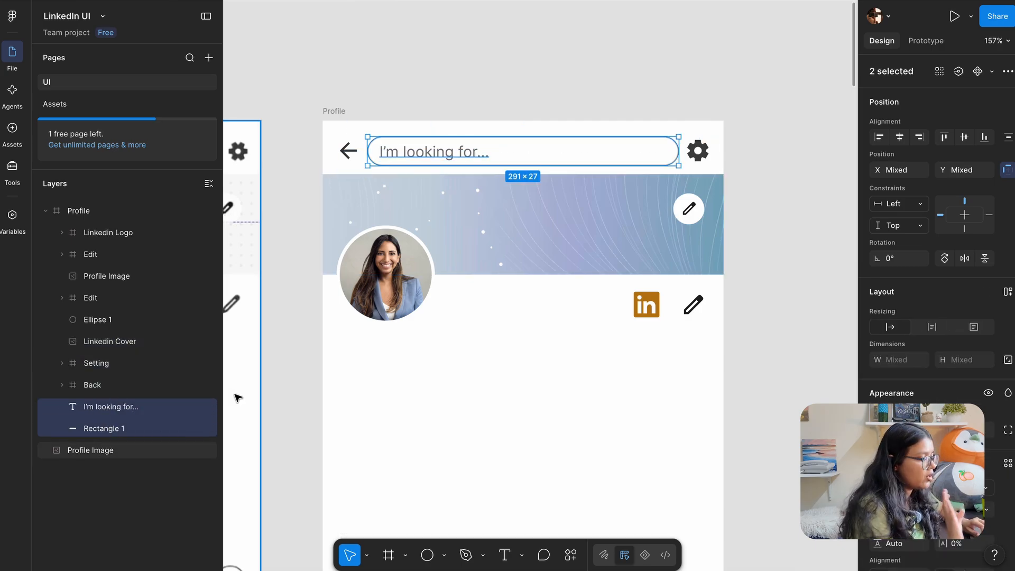
{"action": "left_click", "coordinate": [308, 280]}
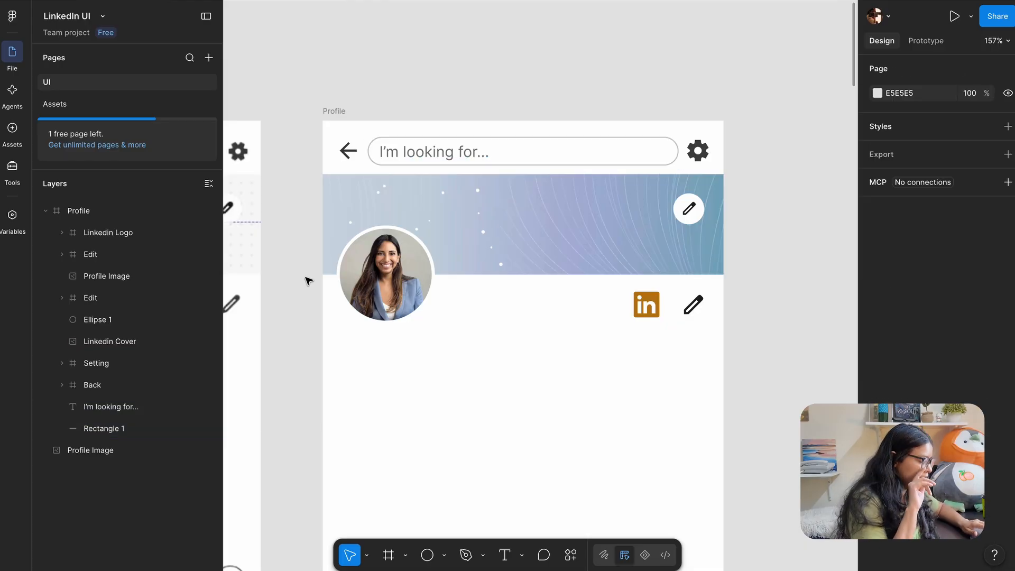
{"action": "scroll", "coordinate": [329, 118], "scroll_direction": "down", "scroll_amount": 3}
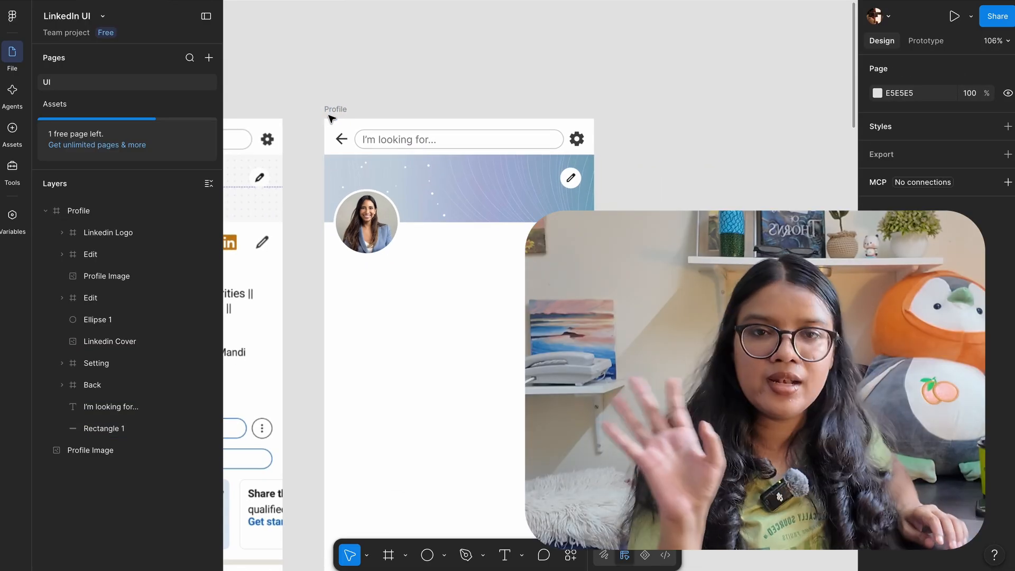
{"action": "scroll", "coordinate": [330, 118], "scroll_direction": "left", "scroll_amount": 3}
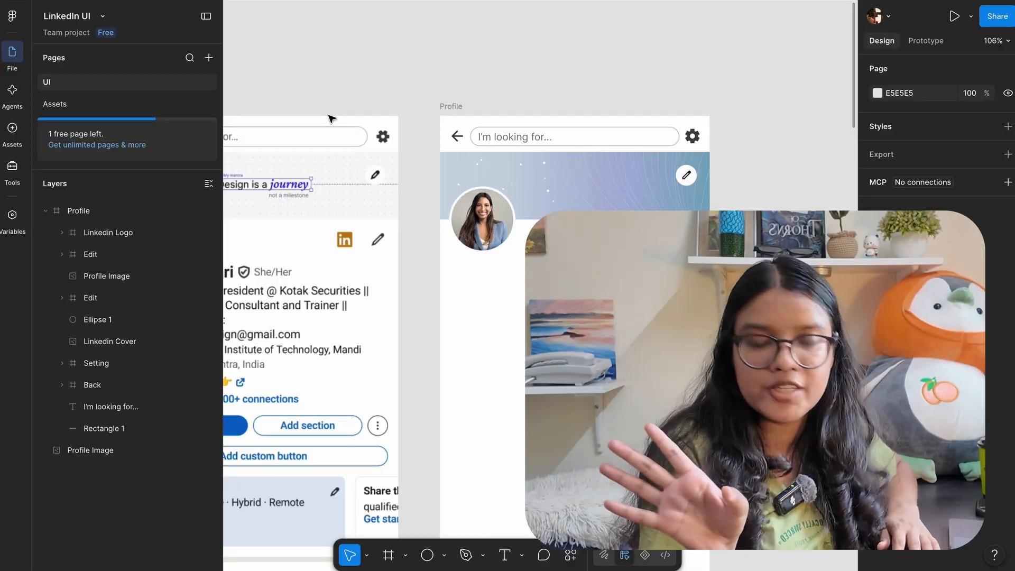
{"action": "scroll", "coordinate": [331, 119], "scroll_direction": "left", "scroll_amount": 5}
{"action": "scroll", "coordinate": [331, 118], "scroll_direction": "down", "scroll_amount": 2}
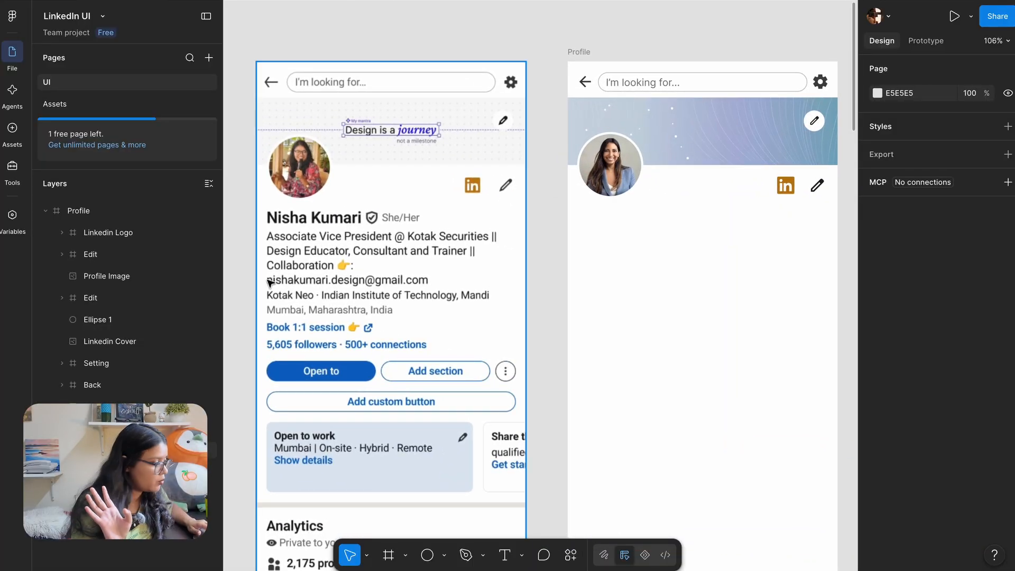
{"action": "scroll", "coordinate": [291, 221], "scroll_direction": "up", "scroll_amount": 5}
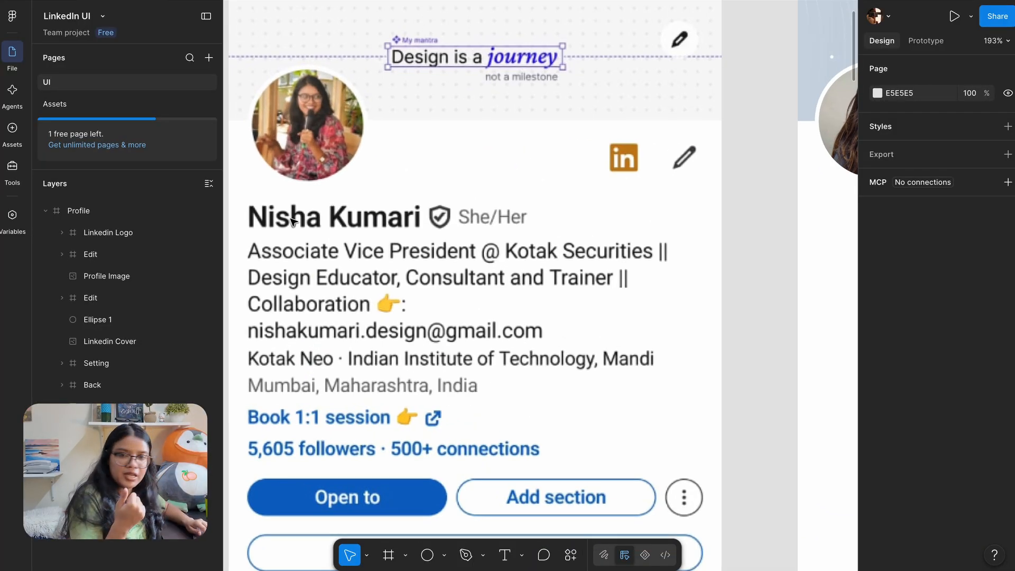
{"action": "scroll", "coordinate": [296, 214], "scroll_direction": "down", "scroll_amount": 3}
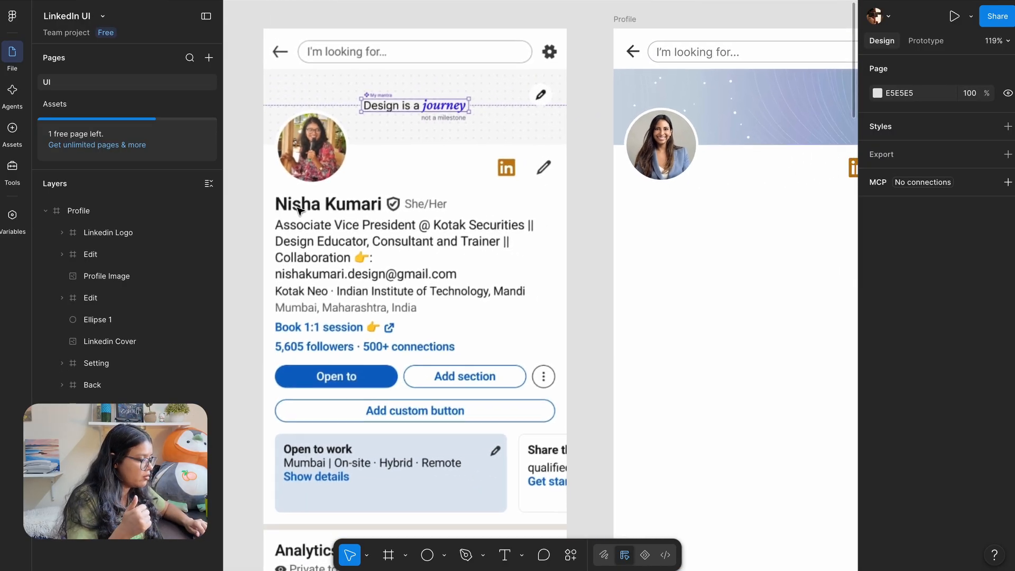
{"action": "scroll", "coordinate": [299, 209], "scroll_direction": "down", "scroll_amount": 3}
{"action": "scroll", "coordinate": [302, 208], "scroll_direction": "up", "scroll_amount": 3}
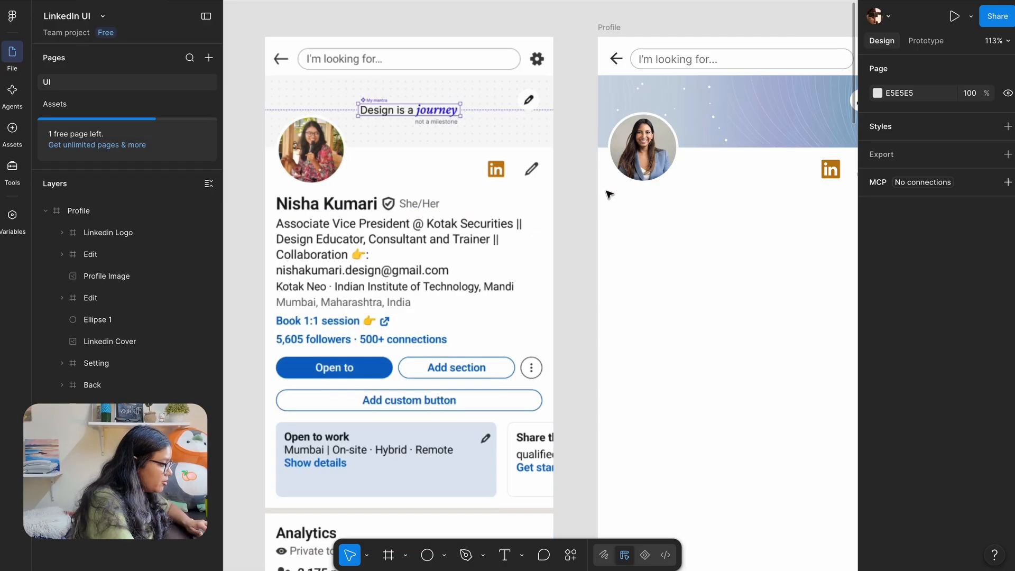
Add a bold Inter 14 text layer with the profile owner's name below the avatar
{"action": "key", "text": "t"}
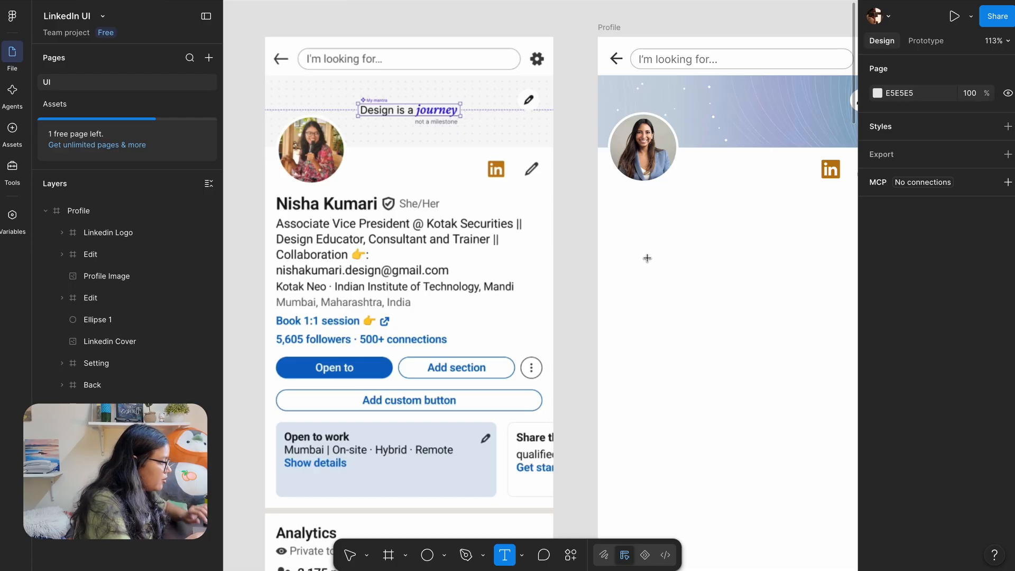
{"action": "left_click", "coordinate": [647, 258]}
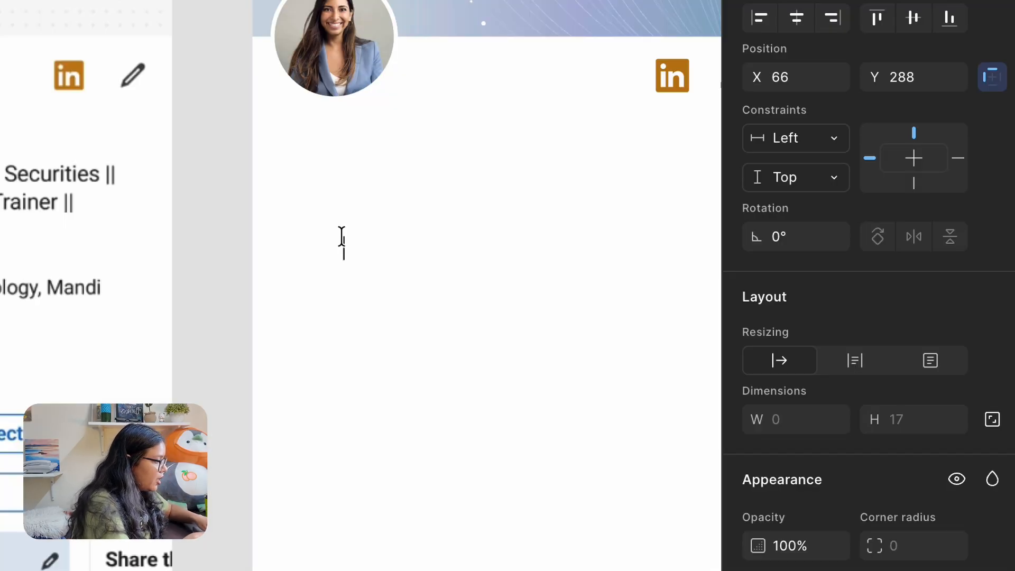
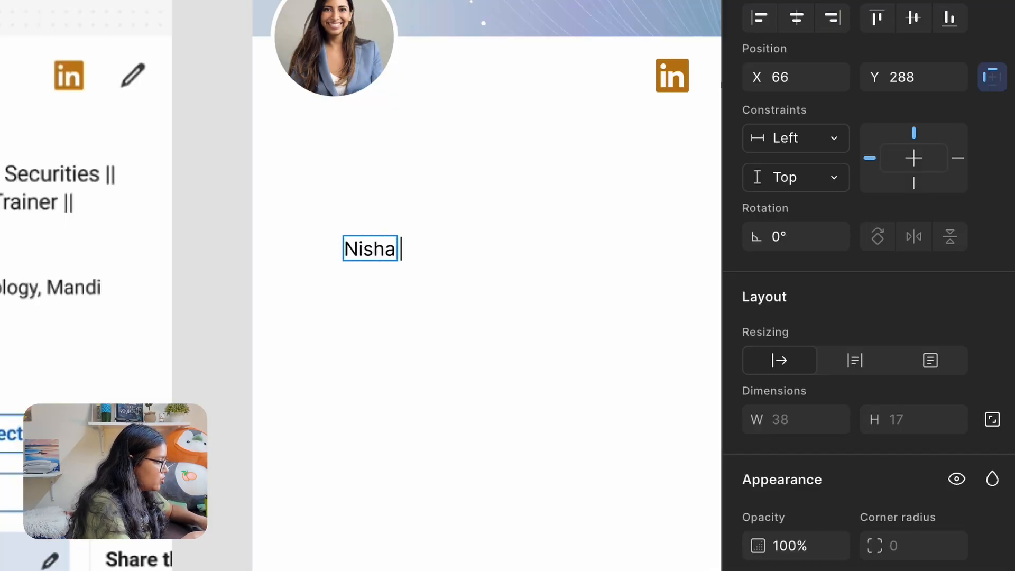
{"action": "key", "text": "Escape"}
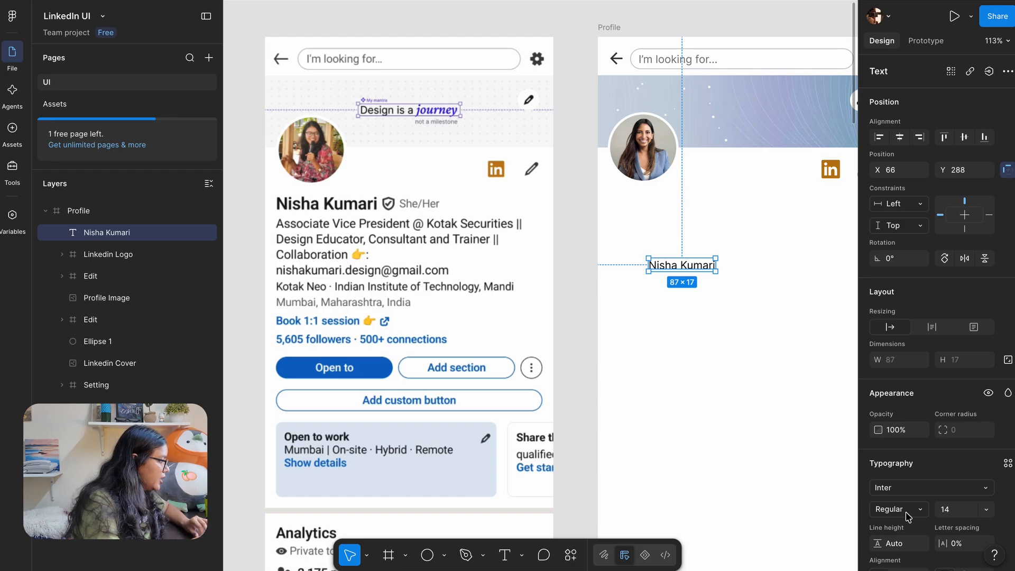
{"action": "scroll", "coordinate": [908, 517], "scroll_direction": "down", "scroll_amount": 3}
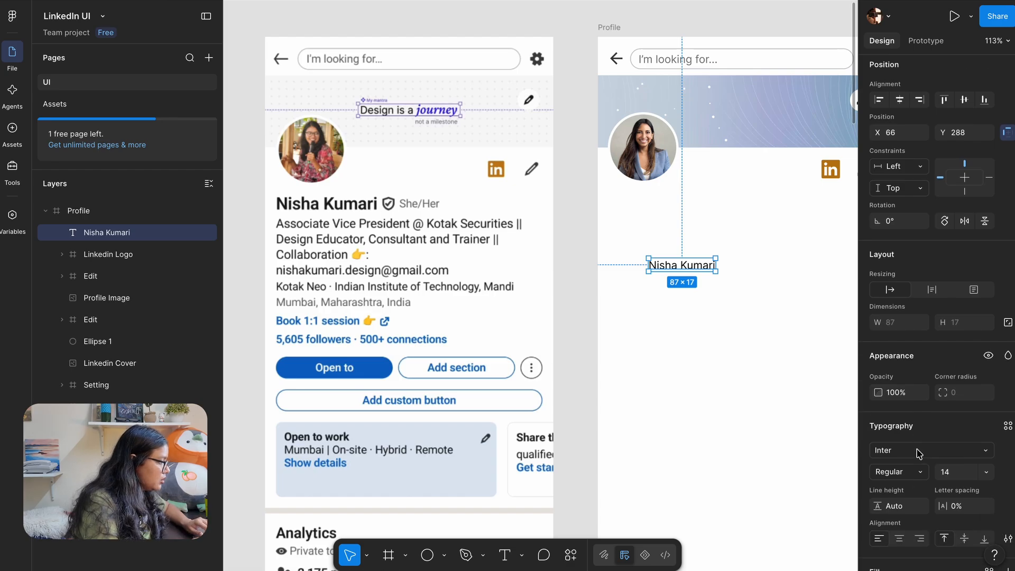
{"action": "left_click", "coordinate": [910, 442]}
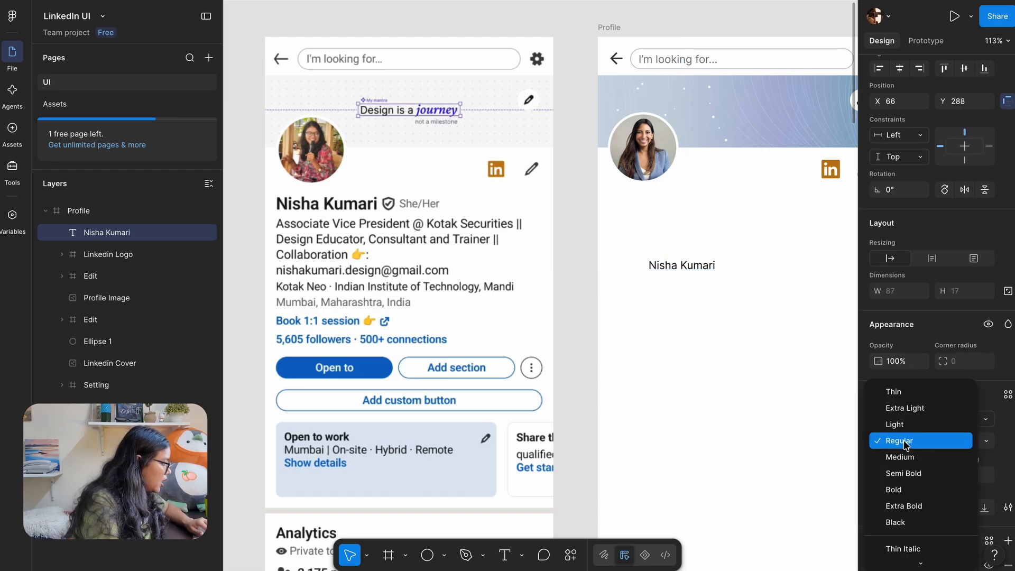
{"action": "left_click", "coordinate": [899, 489]}
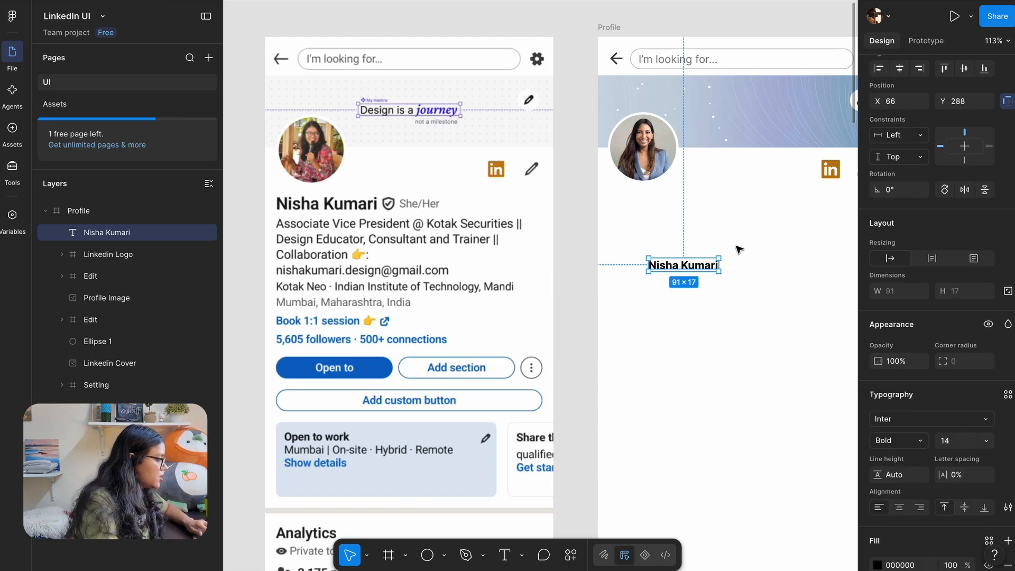
Lay the name text directly over the reference profile's name to compare sizes
{"action": "left_click_drag", "start_coordinate": [661, 267], "coordinate": [310, 198]}
{"action": "scroll", "coordinate": [281, 165], "scroll_direction": "up", "scroll_amount": 5}
{"action": "scroll", "coordinate": [284, 166], "scroll_direction": "left", "scroll_amount": 2}
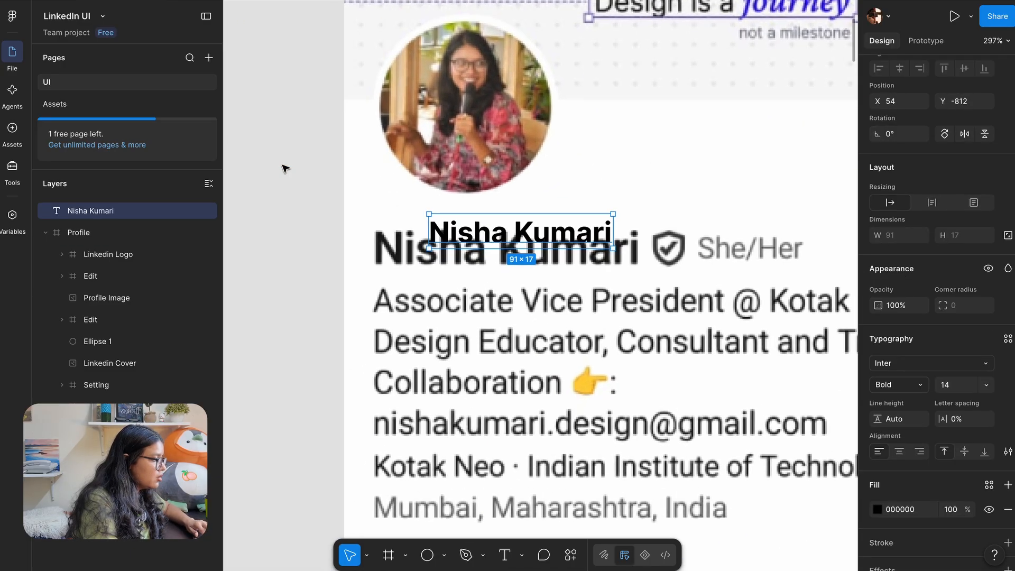
{"action": "scroll", "coordinate": [389, 183], "scroll_direction": "up", "scroll_amount": 3}
{"action": "left_click_drag", "start_coordinate": [515, 260], "coordinate": [419, 312]}
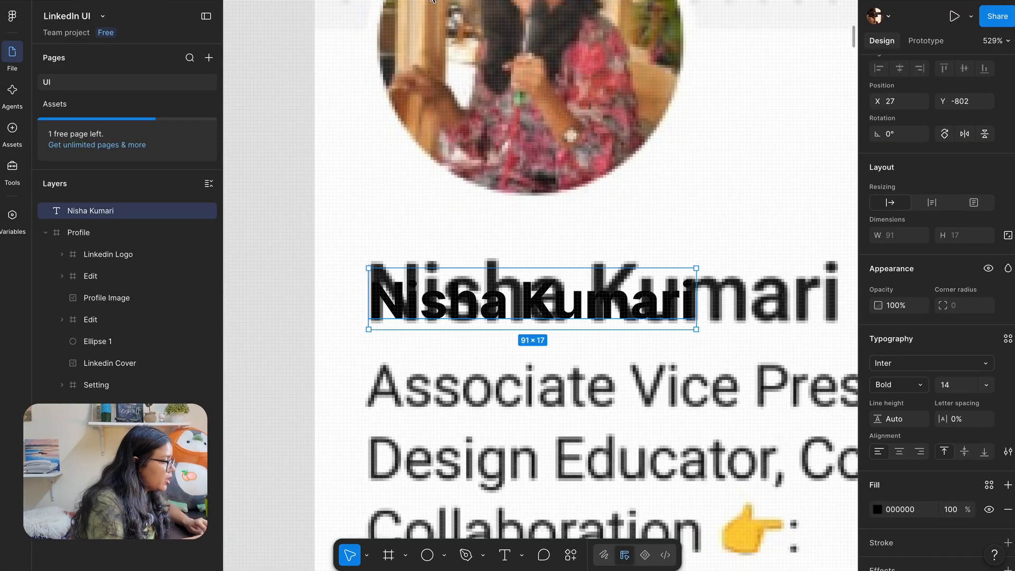
Show rulers and add horizontal guides at the reference name's top and bottom
{"action": "key", "text": "shift+r"}
{"action": "left_click_drag", "start_coordinate": [391, 9], "coordinate": [392, 264]}
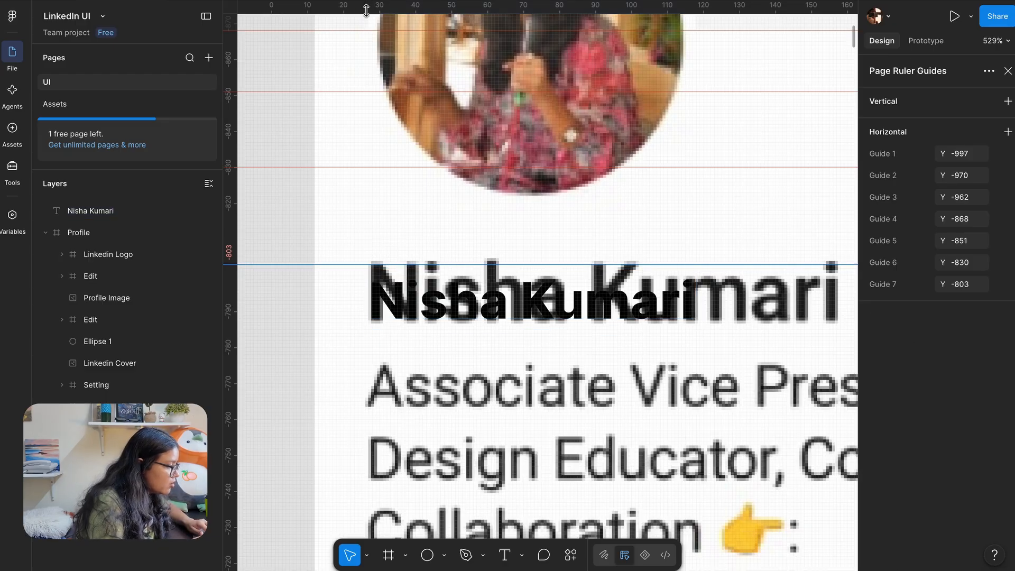
{"action": "left_click_drag", "start_coordinate": [366, 8], "coordinate": [333, 312]}
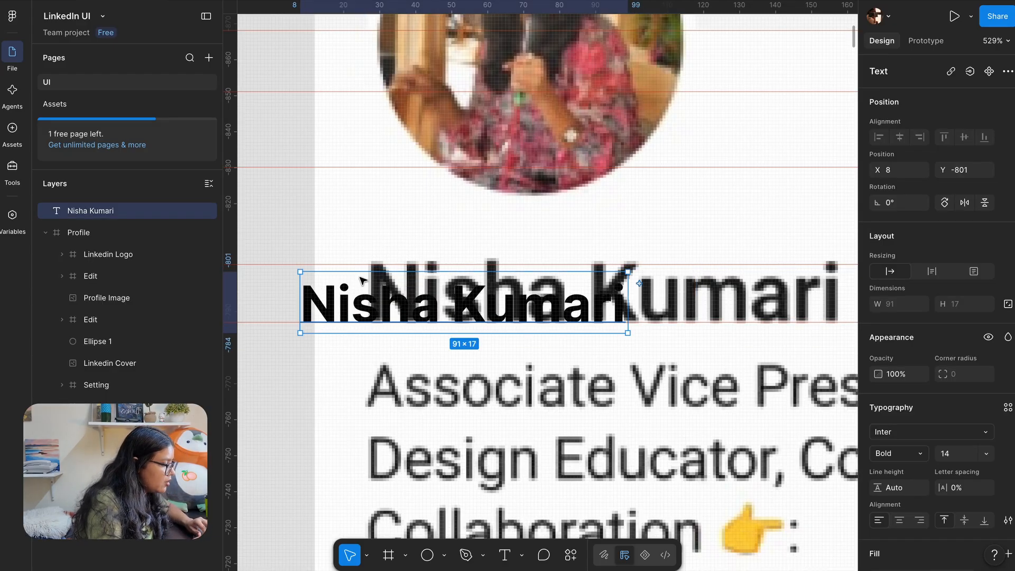
Move the name under the Profile avatar and scale it proportionally to 144×27
{"action": "scroll", "coordinate": [368, 270], "scroll_direction": "down", "scroll_amount": 10}
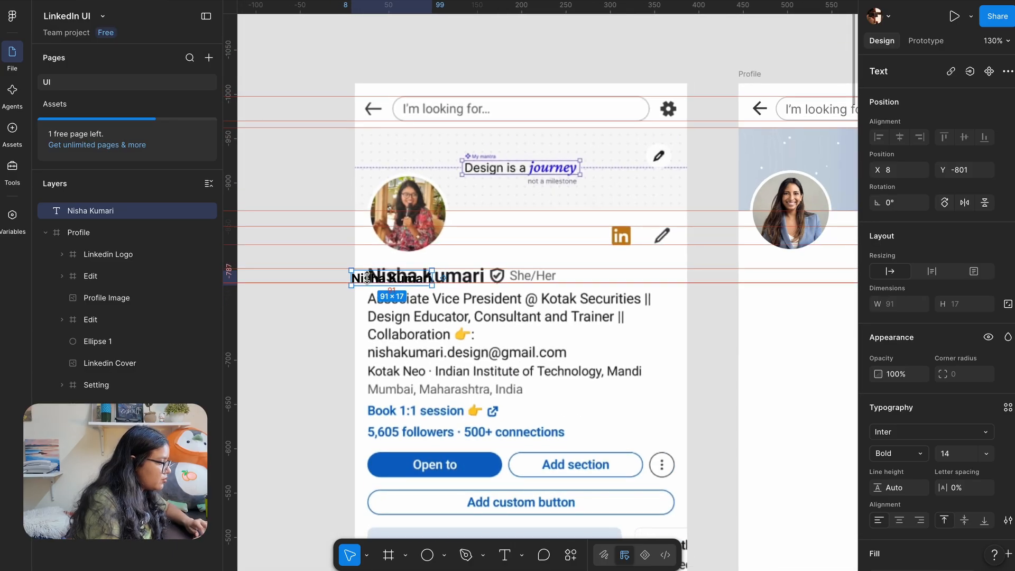
{"action": "left_click_drag", "start_coordinate": [360, 278], "coordinate": [762, 276]}
{"action": "scroll", "coordinate": [762, 276], "scroll_direction": "right", "scroll_amount": 5}
{"action": "scroll", "coordinate": [472, 310], "scroll_direction": "up", "scroll_amount": 10}
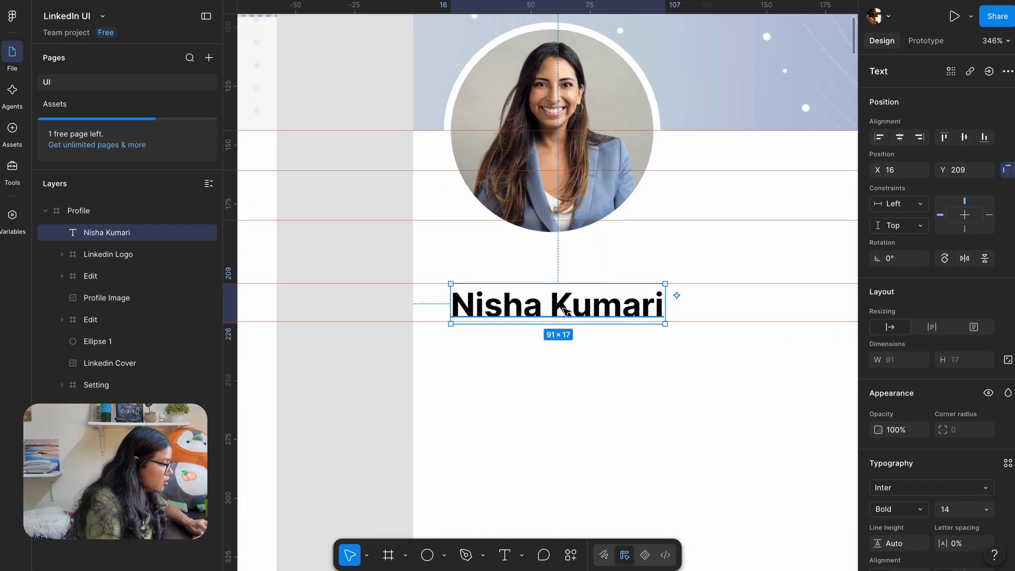
{"action": "left_click_drag", "start_coordinate": [472, 310], "coordinate": [471, 319]}
{"action": "scroll", "coordinate": [460, 318], "scroll_direction": "down", "scroll_amount": 2}
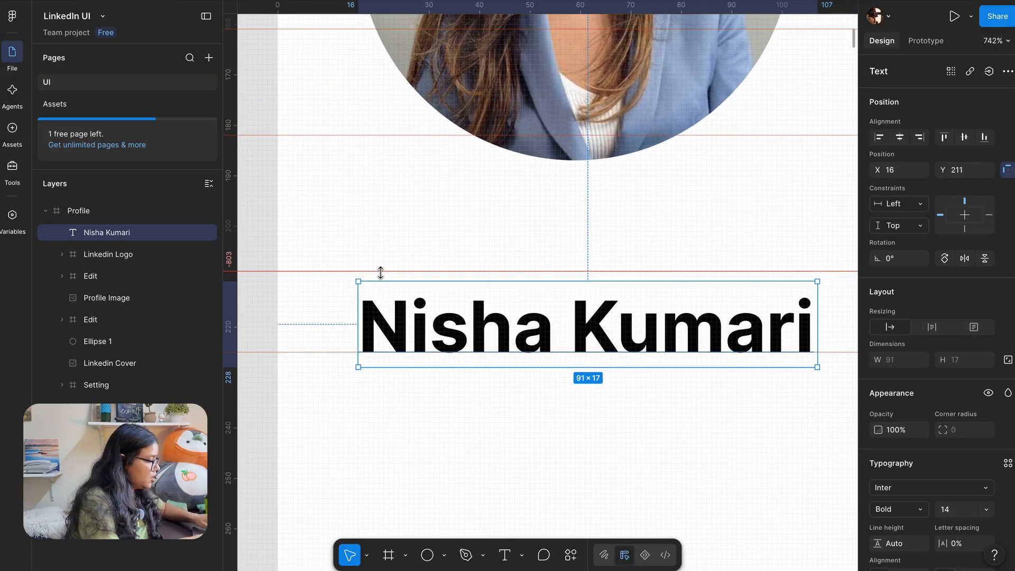
{"action": "key", "text": "k"}
{"action": "scroll", "coordinate": [498, 331], "scroll_direction": "down", "scroll_amount": 4}
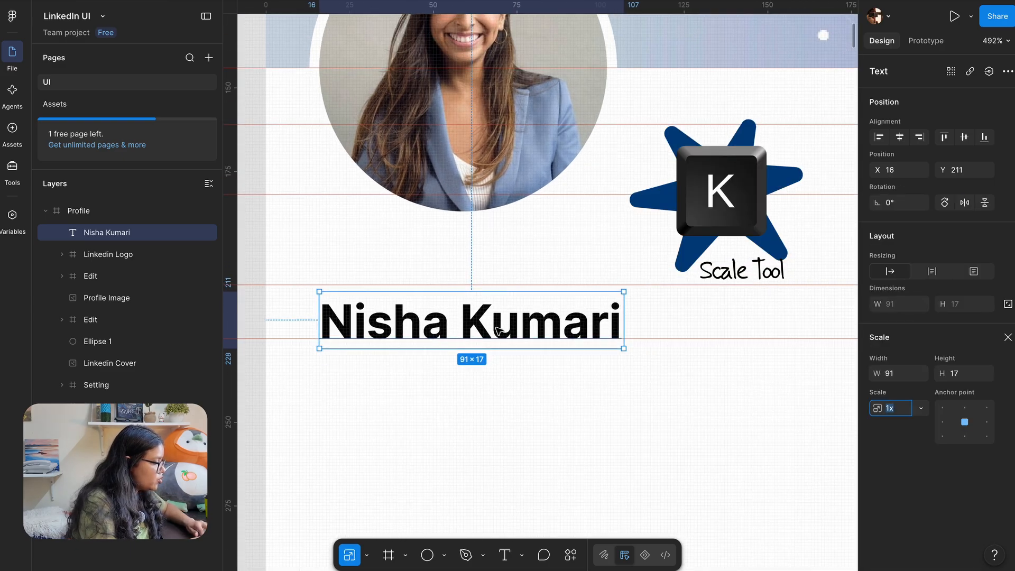
{"action": "left_click_drag", "start_coordinate": [622, 291], "coordinate": [689, 252]}
{"action": "left_click_drag", "start_coordinate": [556, 313], "coordinate": [556, 316]}
{"action": "scroll", "coordinate": [549, 338], "scroll_direction": "down", "scroll_amount": 3}
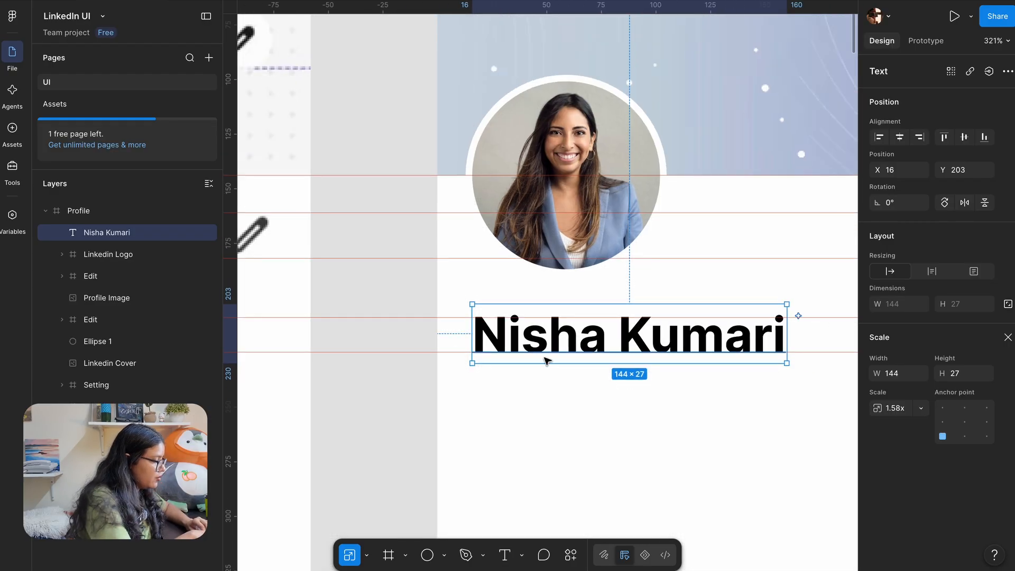
Set the name text's font size to 22 and hide the rulers
{"action": "key", "text": "v"}
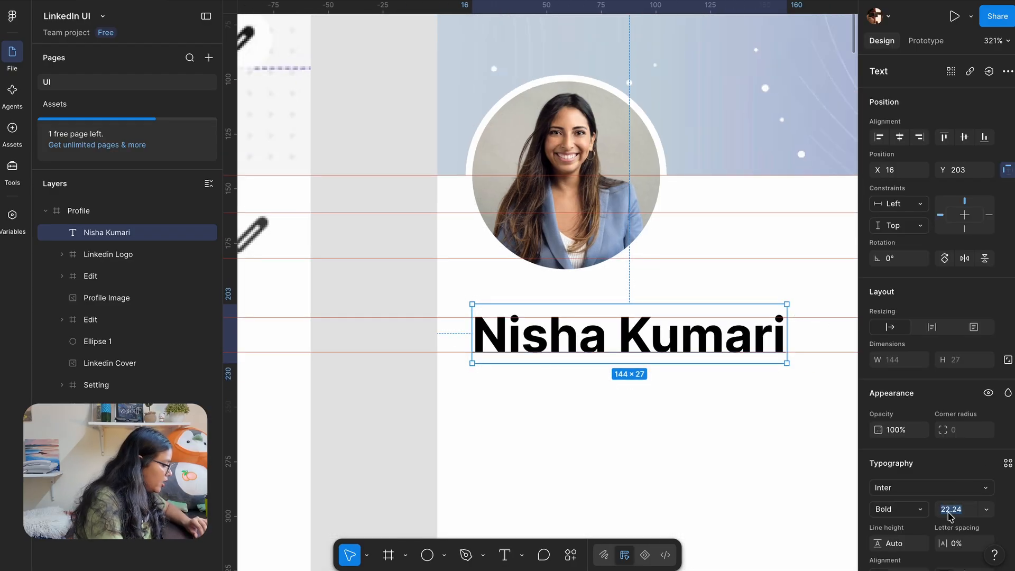
{"action": "type", "text": "22"}
{"action": "key", "text": "Return"}
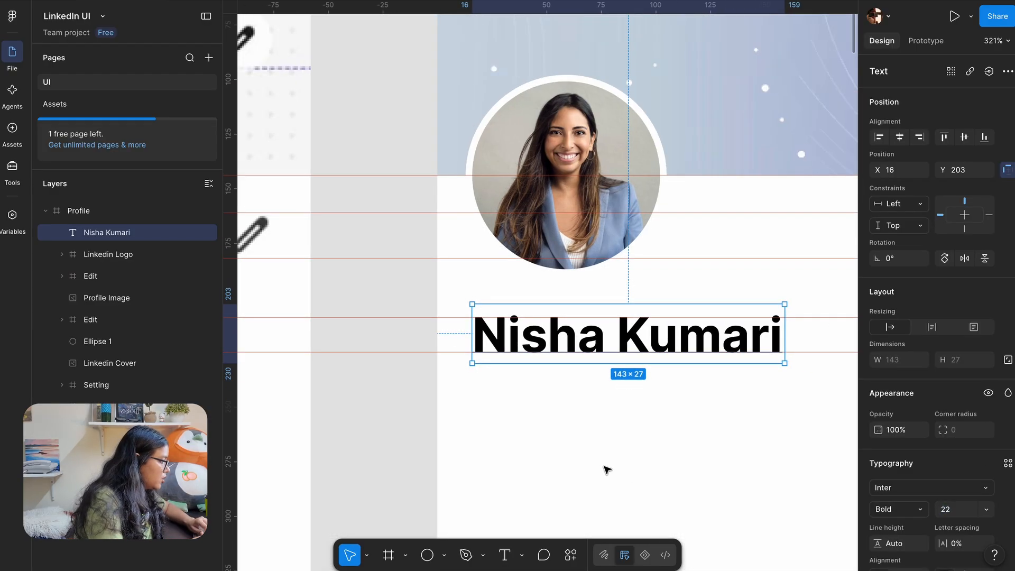
{"action": "scroll", "coordinate": [607, 469], "scroll_direction": "down", "scroll_amount": 5}
{"action": "scroll", "coordinate": [606, 469], "scroll_direction": "left", "scroll_amount": 2}
{"action": "scroll", "coordinate": [607, 469], "scroll_direction": "down", "scroll_amount": 1}
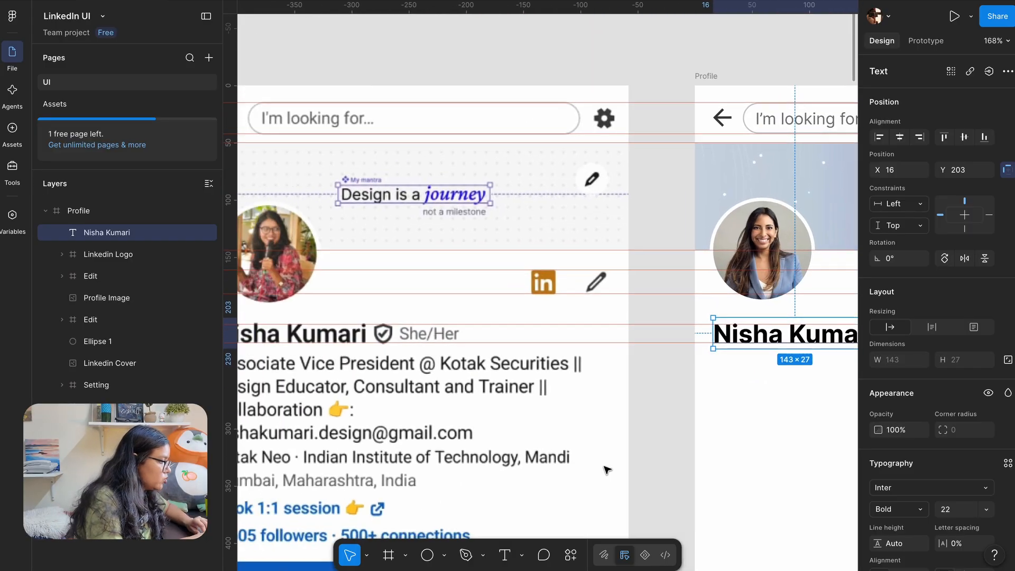
{"action": "scroll", "coordinate": [546, 390], "scroll_direction": "left", "scroll_amount": 1}
{"action": "scroll", "coordinate": [546, 389], "scroll_direction": "down", "scroll_amount": 2}
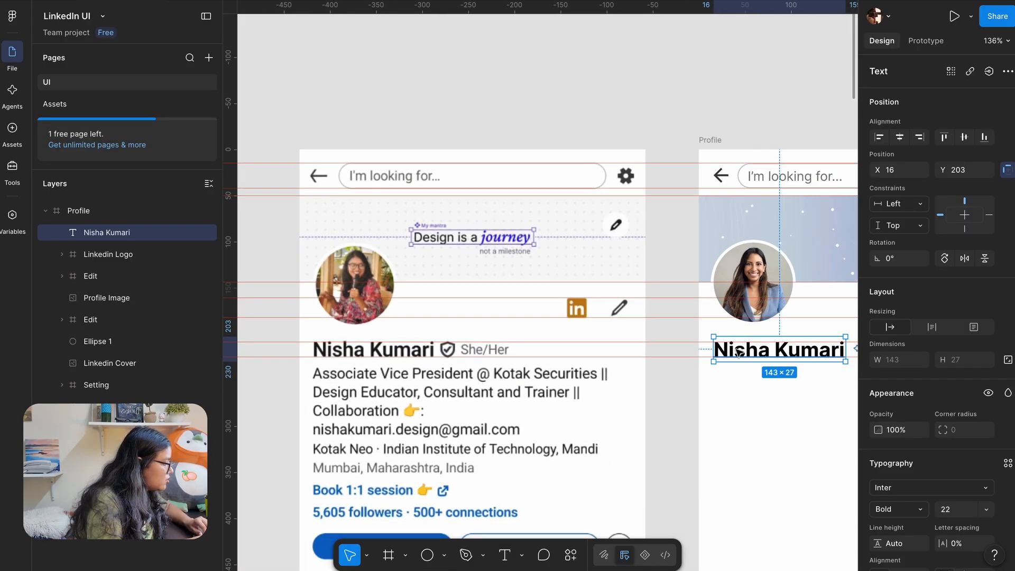
{"action": "left_click_drag", "start_coordinate": [737, 352], "coordinate": [737, 351]}
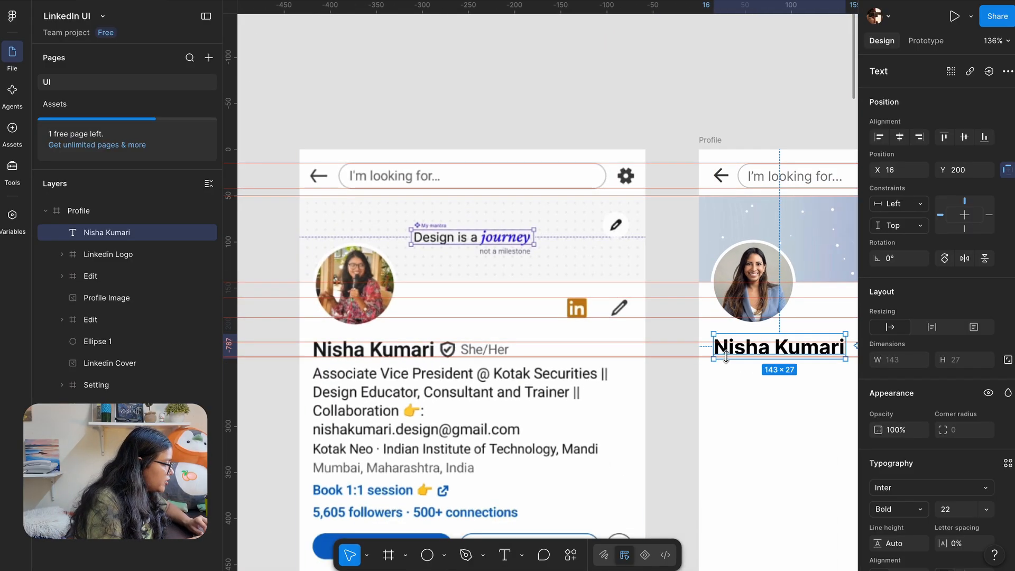
{"action": "scroll", "coordinate": [724, 346], "scroll_direction": "up", "scroll_amount": 5}
{"action": "scroll", "coordinate": [563, 417], "scroll_direction": "right", "scroll_amount": 3}
{"action": "scroll", "coordinate": [553, 437], "scroll_direction": "up", "scroll_amount": 1}
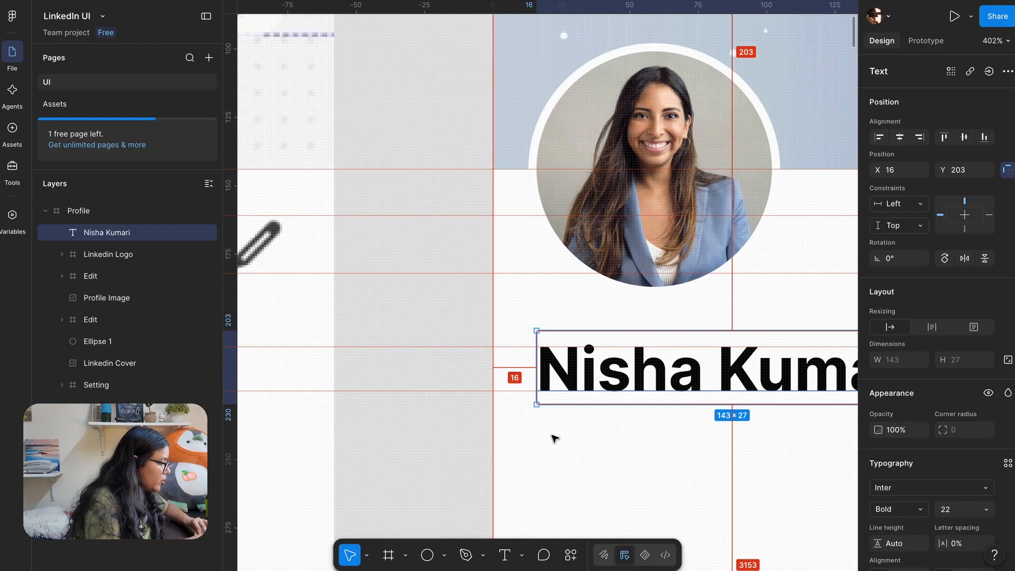
{"action": "scroll", "coordinate": [486, 436], "scroll_direction": "down", "scroll_amount": 4}
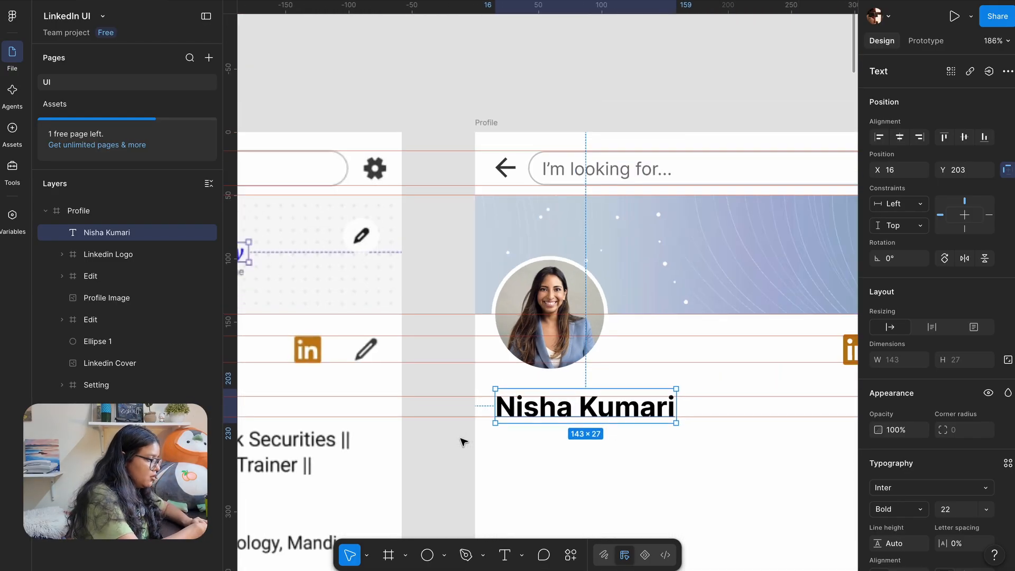
{"action": "key", "text": "shift+r"}
{"action": "scroll", "coordinate": [464, 442], "scroll_direction": "down", "scroll_amount": 2}
{"action": "left_click", "coordinate": [505, 401]}
{"action": "scroll", "coordinate": [505, 403], "scroll_direction": "down", "scroll_amount": 3}
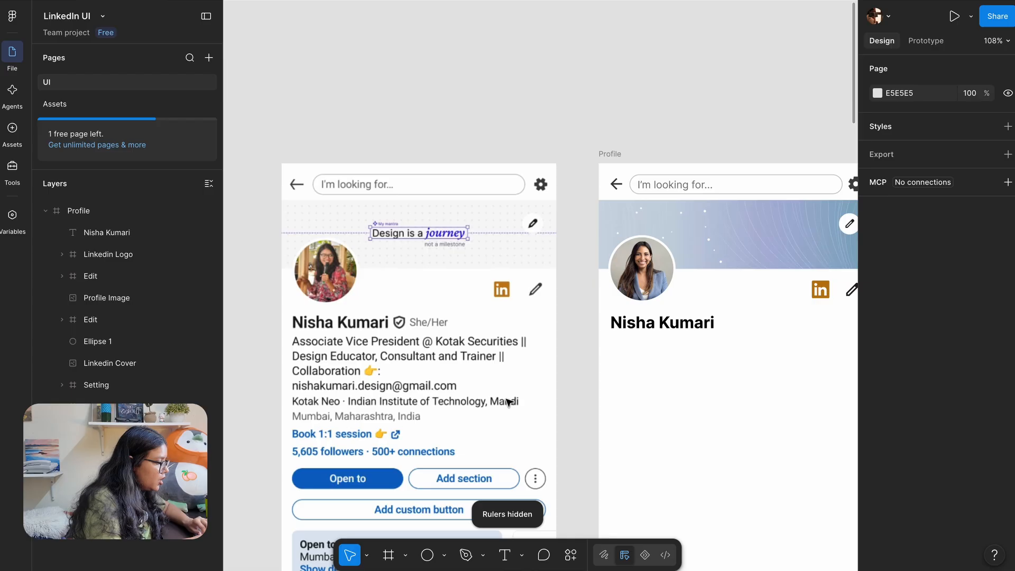
Change the name's weight to Semi Bold and test the Fill eyedropper on the reference name
{"action": "left_click", "coordinate": [634, 326]}
{"action": "scroll", "coordinate": [605, 330], "scroll_direction": "up", "scroll_amount": 1}
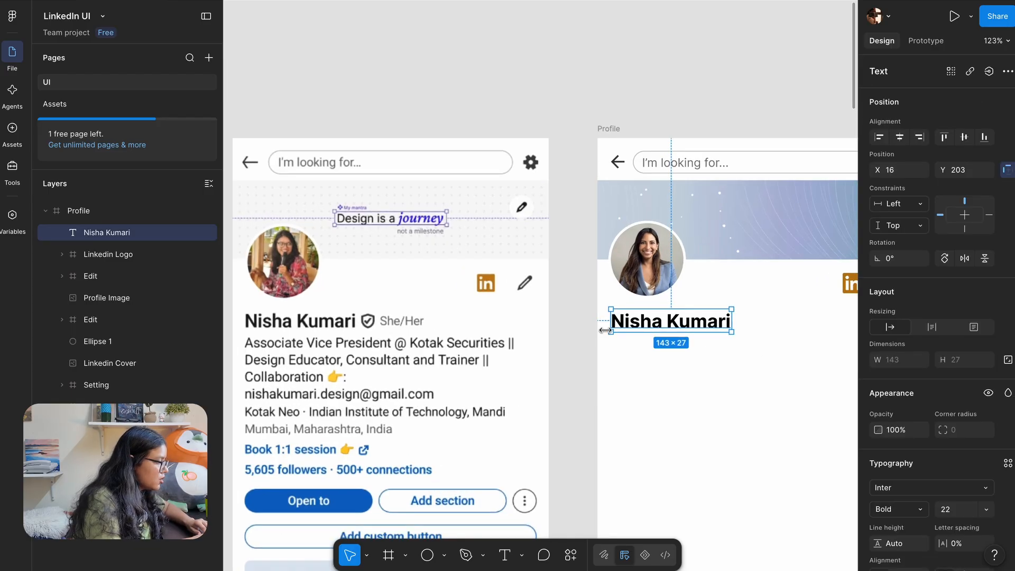
{"action": "scroll", "coordinate": [605, 330], "scroll_direction": "up", "scroll_amount": 1}
{"action": "left_click", "coordinate": [913, 507]}
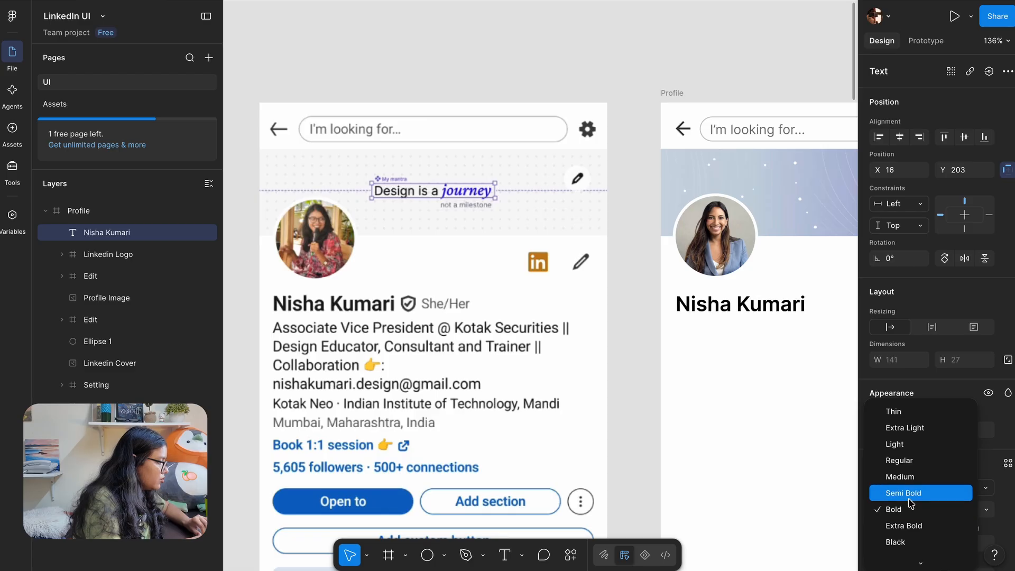
{"action": "left_click", "coordinate": [910, 496]}
{"action": "scroll", "coordinate": [893, 504], "scroll_direction": "down", "scroll_amount": 4}
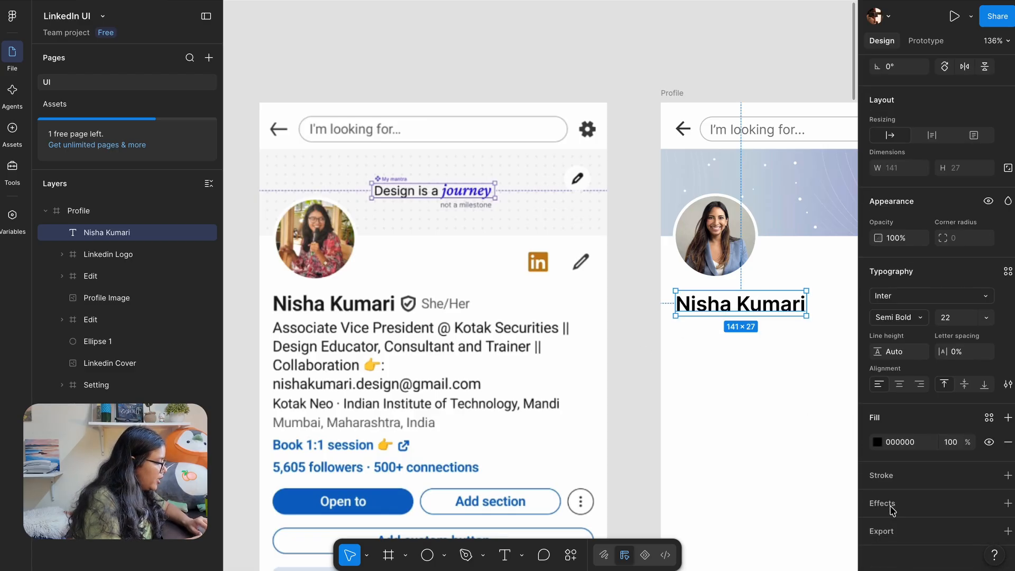
{"action": "left_click", "coordinate": [877, 442]}
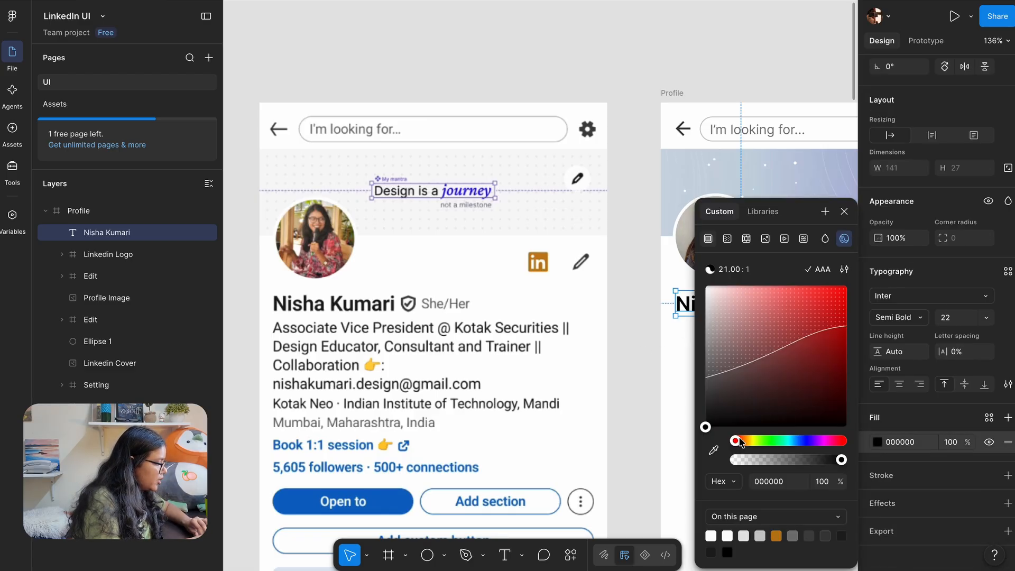
{"action": "left_click", "coordinate": [714, 450]}
{"action": "scroll", "coordinate": [386, 304], "scroll_direction": "up", "scroll_amount": 10}
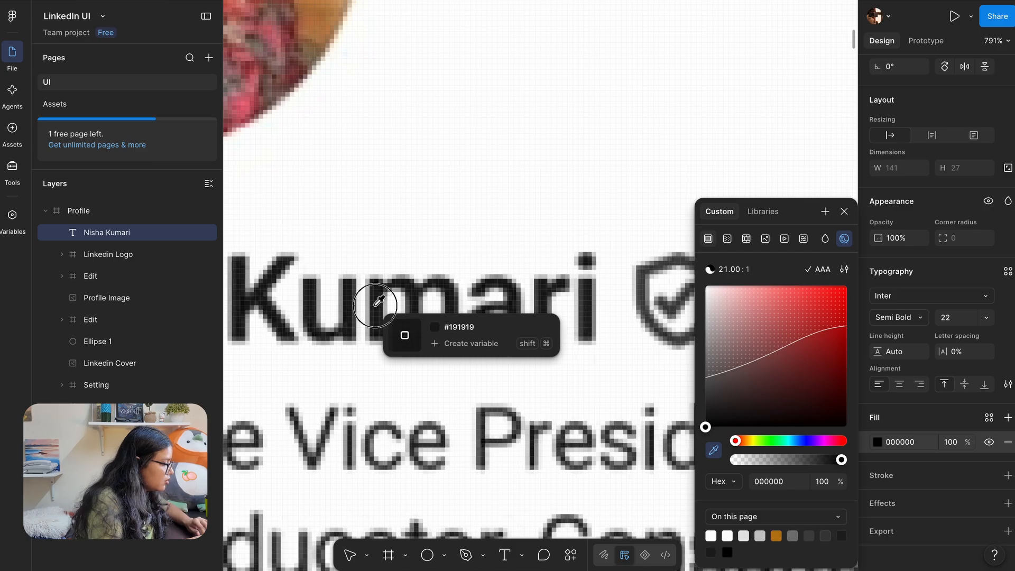
{"action": "scroll", "coordinate": [379, 301], "scroll_direction": "down", "scroll_amount": 10}
{"action": "key", "text": "Escape"}
{"action": "key", "text": "Escape"}
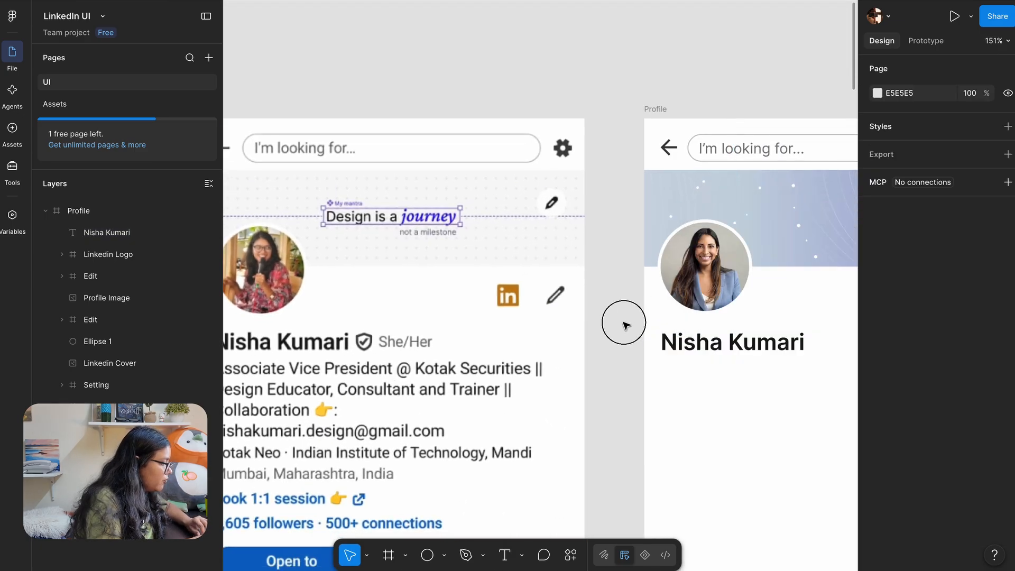
{"action": "left_click", "coordinate": [683, 353]}
{"action": "left_click", "coordinate": [606, 348]}
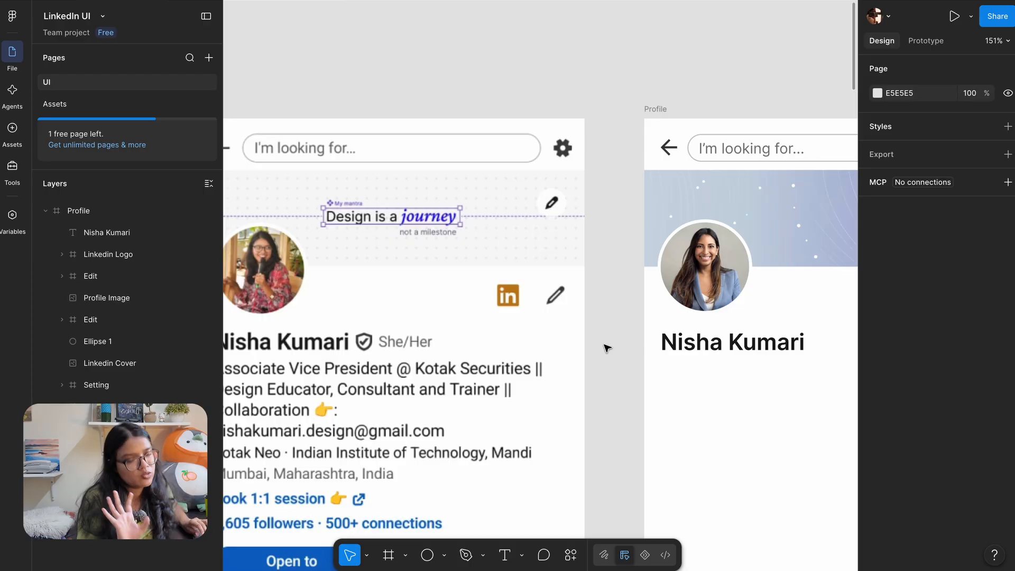
{"action": "scroll", "coordinate": [607, 348], "scroll_direction": "down", "scroll_amount": 2}
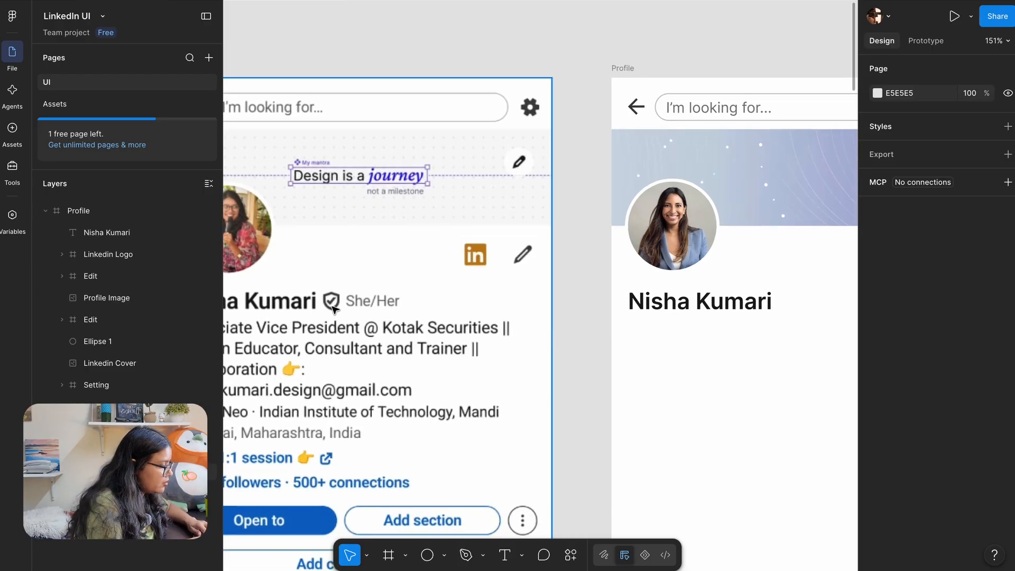
Copy the Protect shield icon from Assets and place it right after the name
{"action": "left_click", "coordinate": [101, 108]}
{"action": "scroll", "coordinate": [403, 201], "scroll_direction": "right", "scroll_amount": 3}
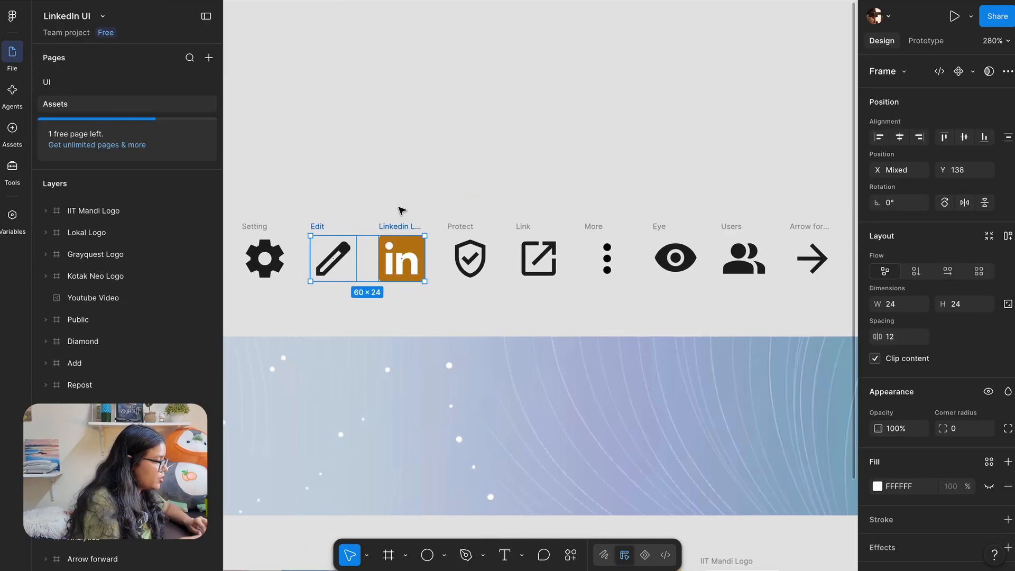
{"action": "left_click", "coordinate": [464, 224]}
{"action": "left_click", "coordinate": [122, 84]}
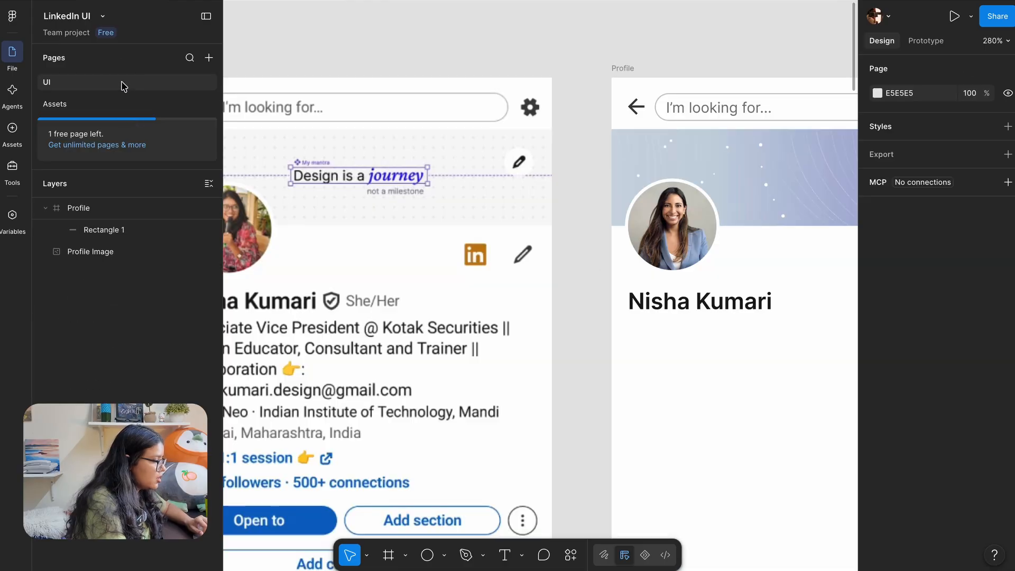
{"action": "key", "text": "ctrl+v"}
{"action": "left_click_drag", "start_coordinate": [670, 311], "coordinate": [652, 329]}
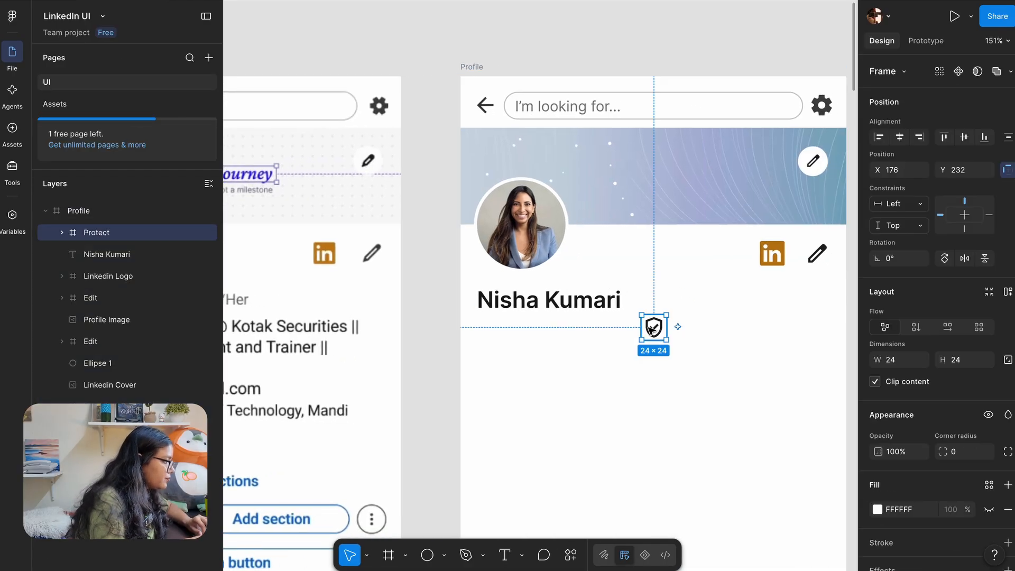
{"action": "scroll", "coordinate": [654, 329], "scroll_direction": "left", "scroll_amount": 3}
{"action": "scroll", "coordinate": [654, 329], "scroll_direction": "up", "scroll_amount": 1}
{"action": "left_click_drag", "start_coordinate": [748, 348], "coordinate": [732, 321]}
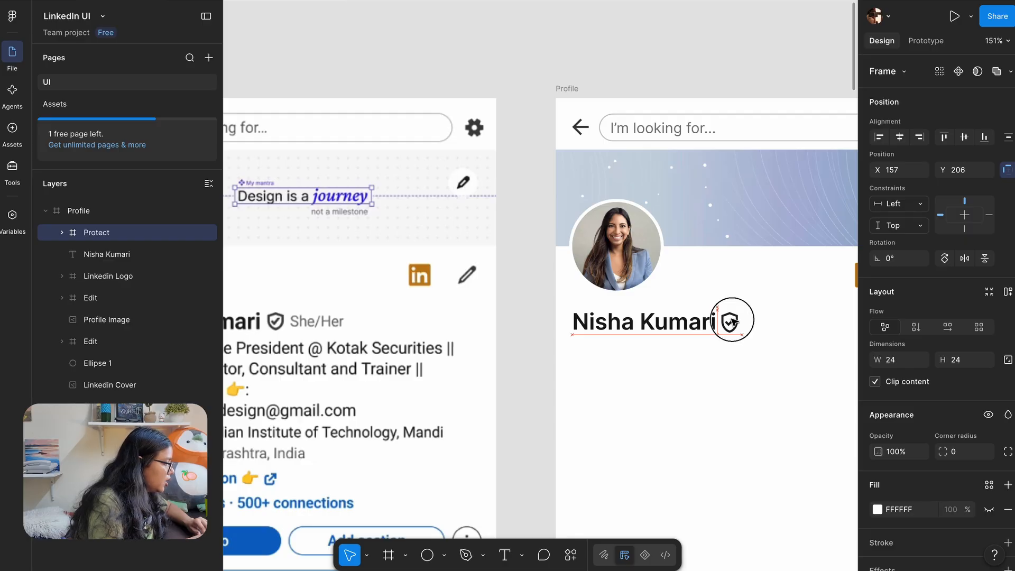
{"action": "left_click", "coordinate": [530, 368]}
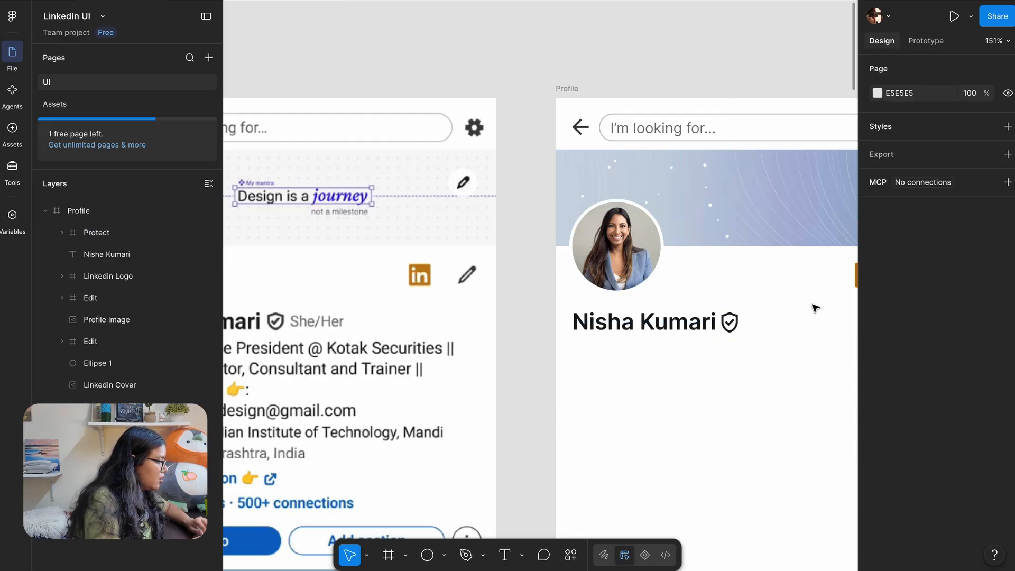
Compare the shield's and pencil icon's colours in Selection colors, leaving them unchanged
{"action": "left_click", "coordinate": [730, 321]}
{"action": "scroll", "coordinate": [879, 512], "scroll_direction": "down", "scroll_amount": 3}
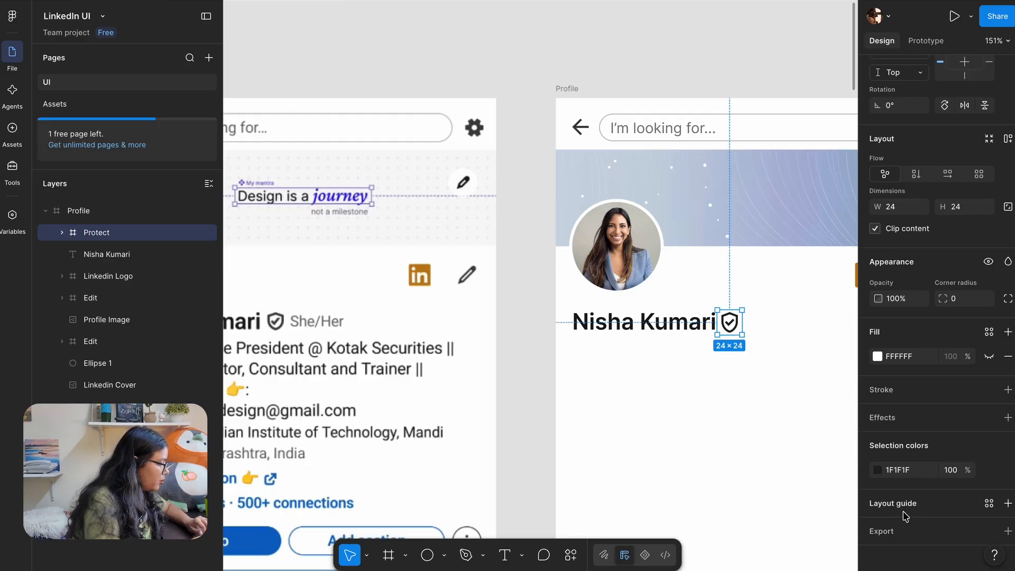
{"action": "left_click", "coordinate": [877, 470]}
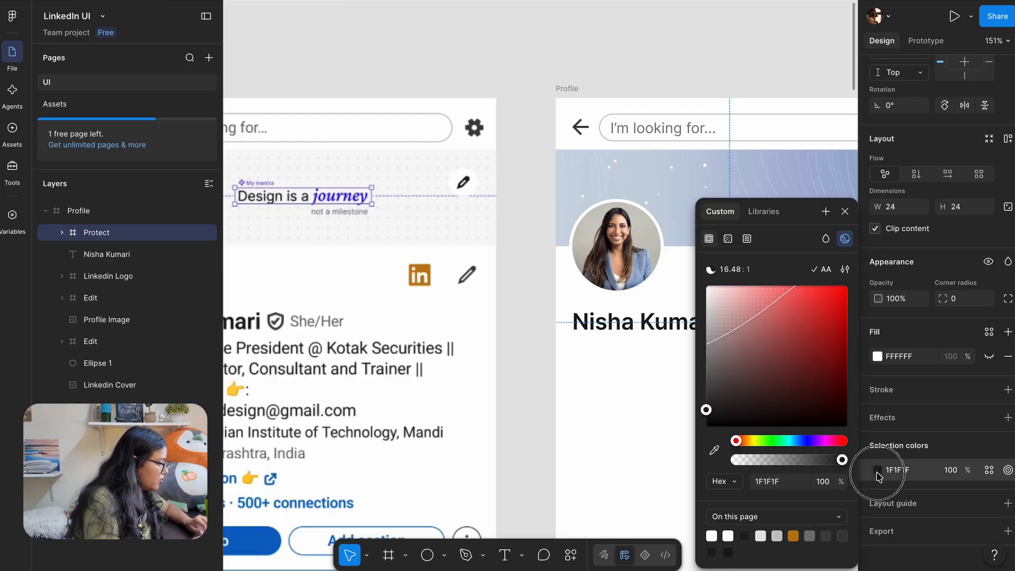
{"action": "left_click", "coordinate": [537, 377]}
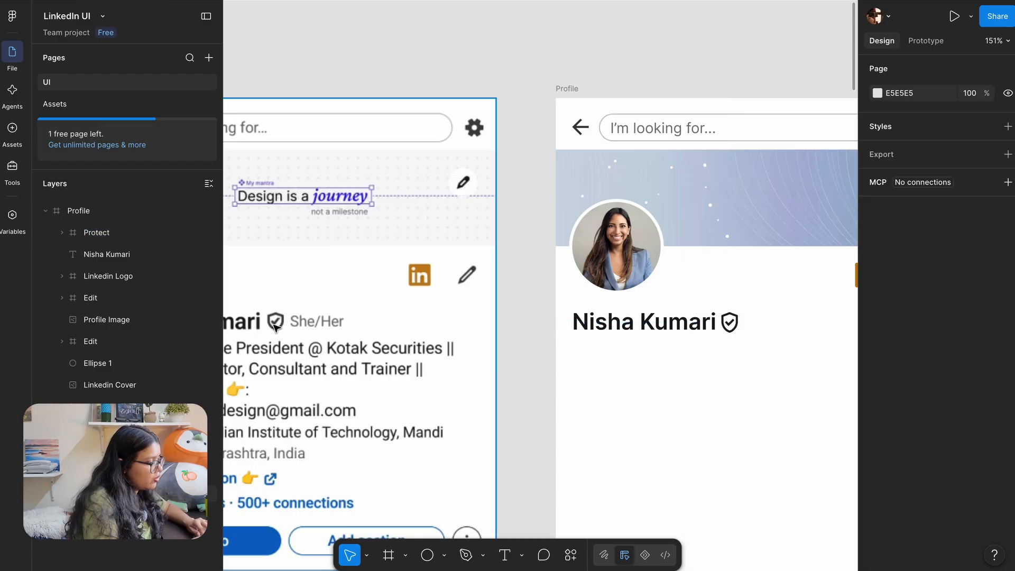
{"action": "scroll", "coordinate": [554, 279], "scroll_direction": "right", "scroll_amount": 9}
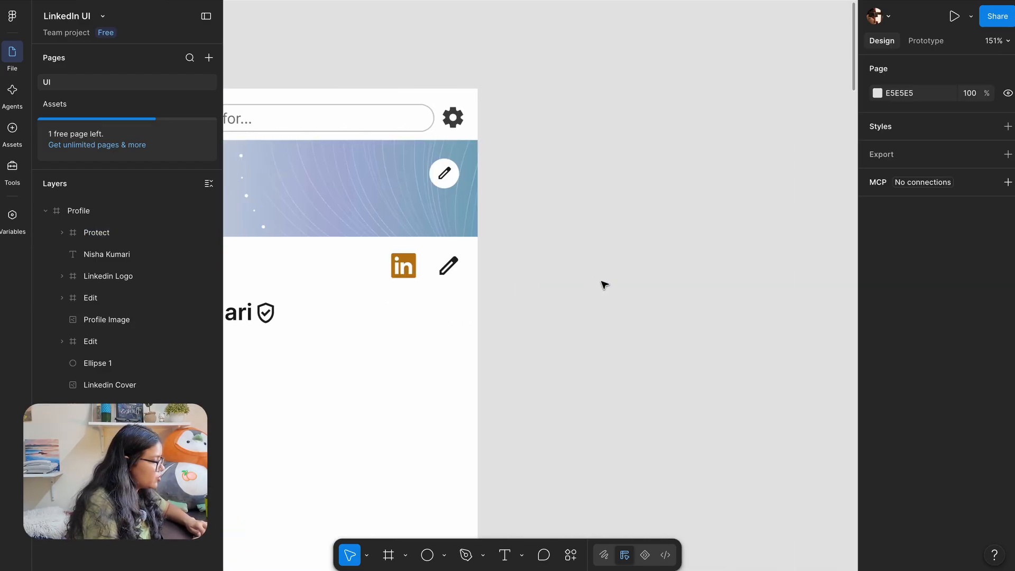
{"action": "left_click", "coordinate": [449, 264]}
{"action": "scroll", "coordinate": [690, 376], "scroll_direction": "left", "scroll_amount": 5}
{"action": "scroll", "coordinate": [937, 481], "scroll_direction": "down", "scroll_amount": 3}
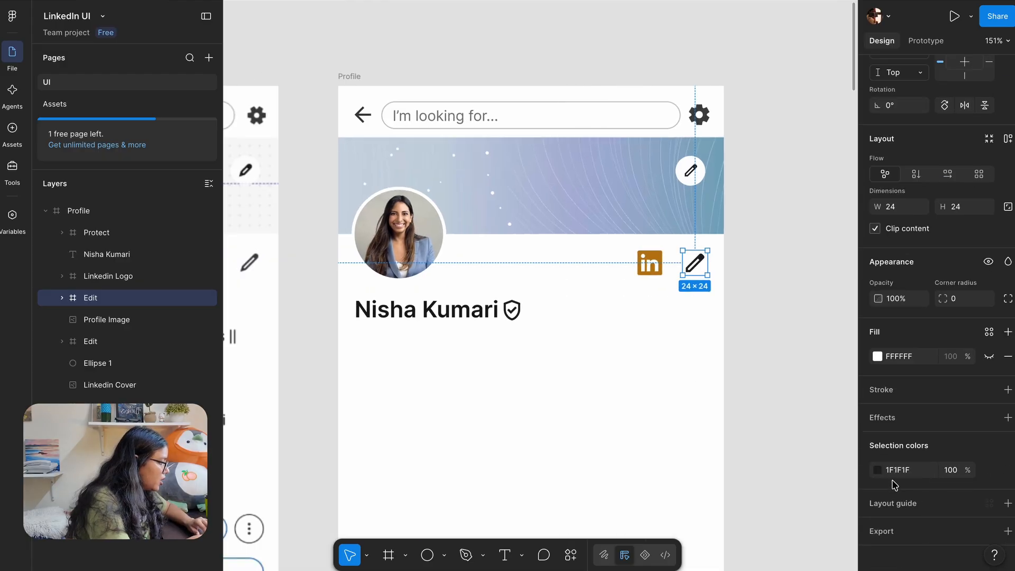
{"action": "left_click", "coordinate": [895, 470]}
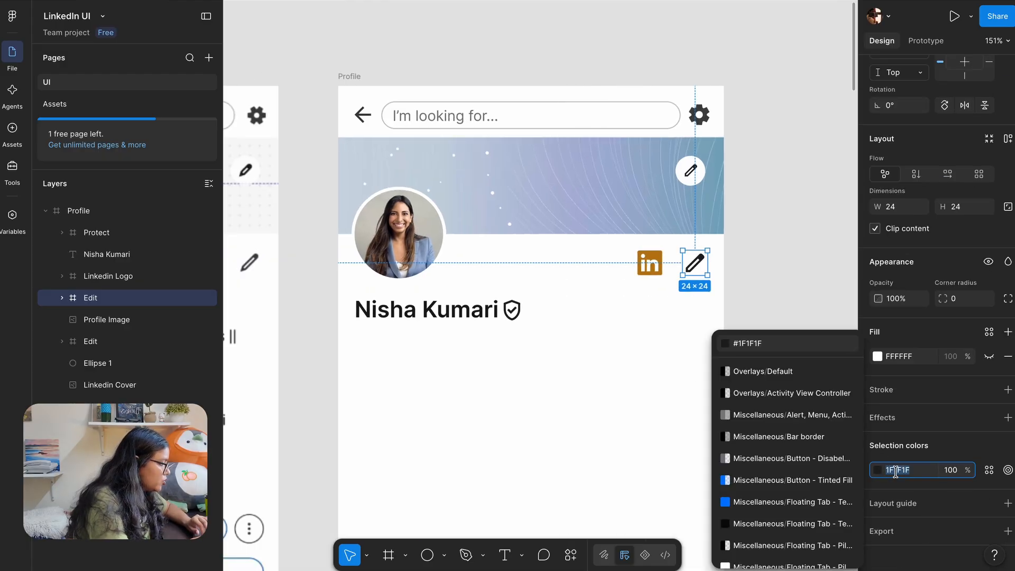
{"action": "left_click", "coordinate": [512, 310]}
{"action": "left_click", "coordinate": [900, 472]}
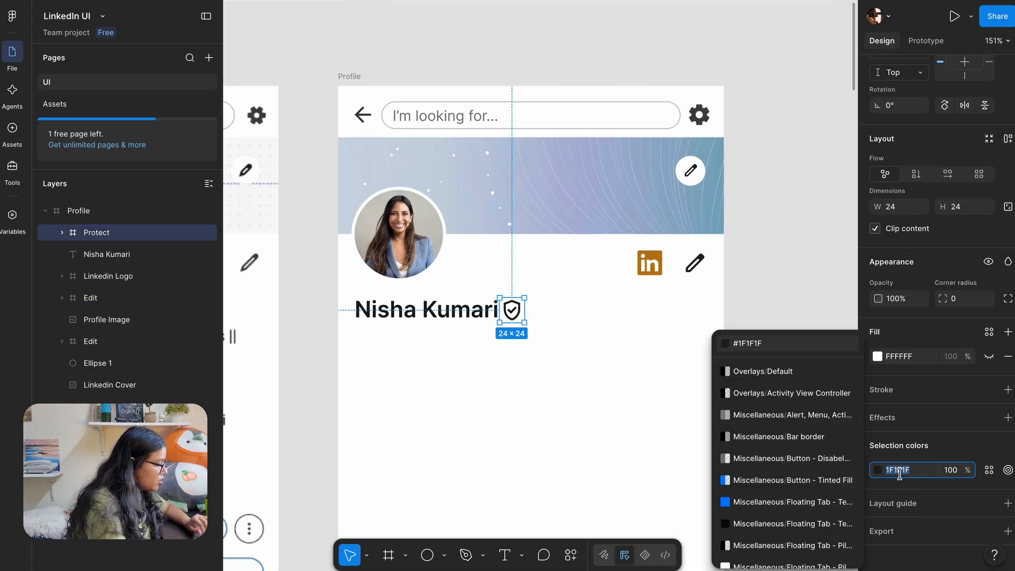
{"action": "key", "text": "Escape"}
Duplicate the name text layer and move the copy below the original
{"action": "left_click", "coordinate": [799, 311]}
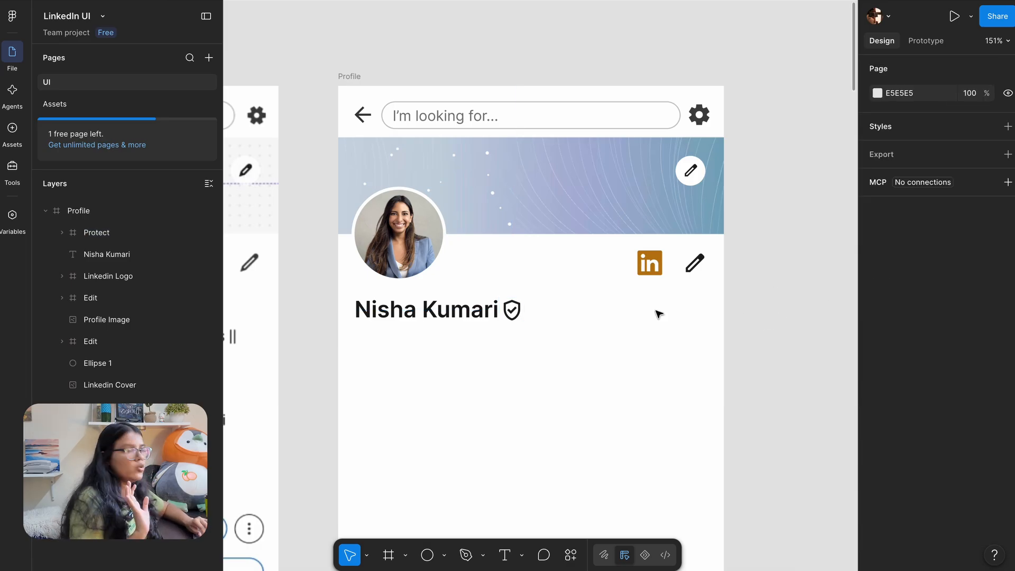
{"action": "scroll", "coordinate": [657, 312], "scroll_direction": "left", "scroll_amount": 3}
{"action": "scroll", "coordinate": [630, 312], "scroll_direction": "left", "scroll_amount": 5}
{"action": "scroll", "coordinate": [630, 312], "scroll_direction": "down", "scroll_amount": 2, "text": "ctrl"}
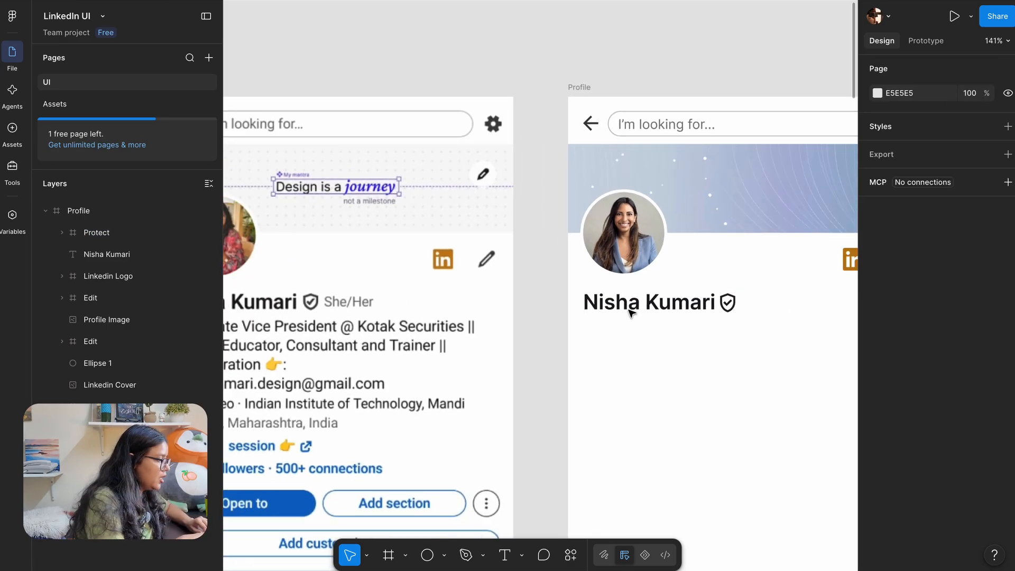
{"action": "scroll", "coordinate": [581, 315], "scroll_direction": "up", "scroll_amount": 3}
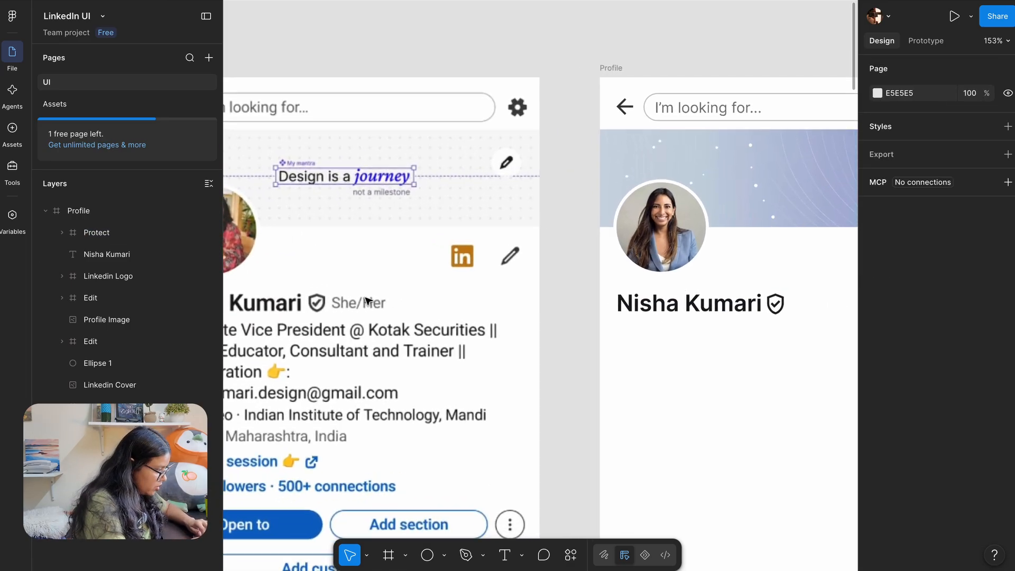
{"action": "left_click", "coordinate": [584, 292]}
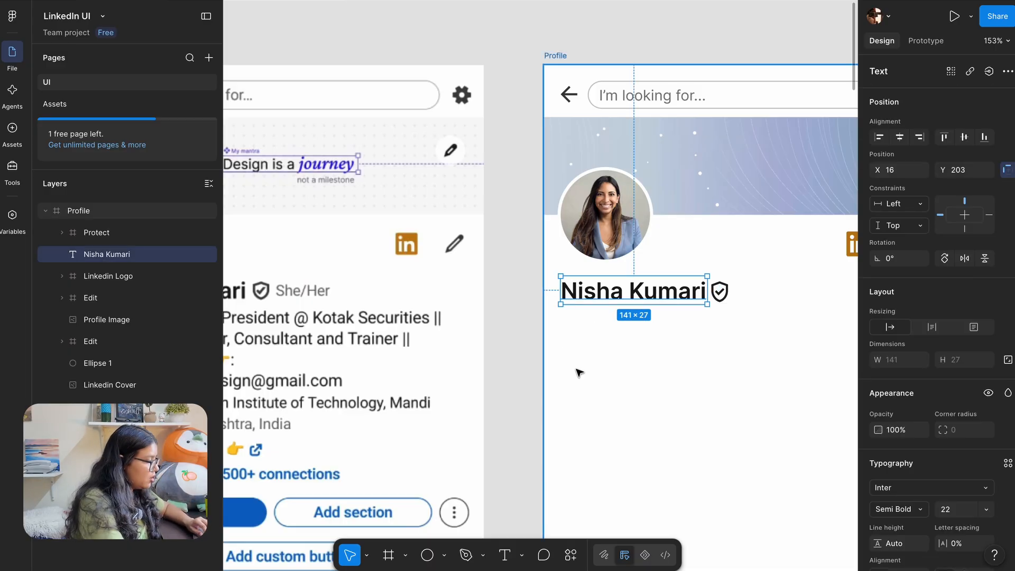
{"action": "key", "text": "ctrl+d"}
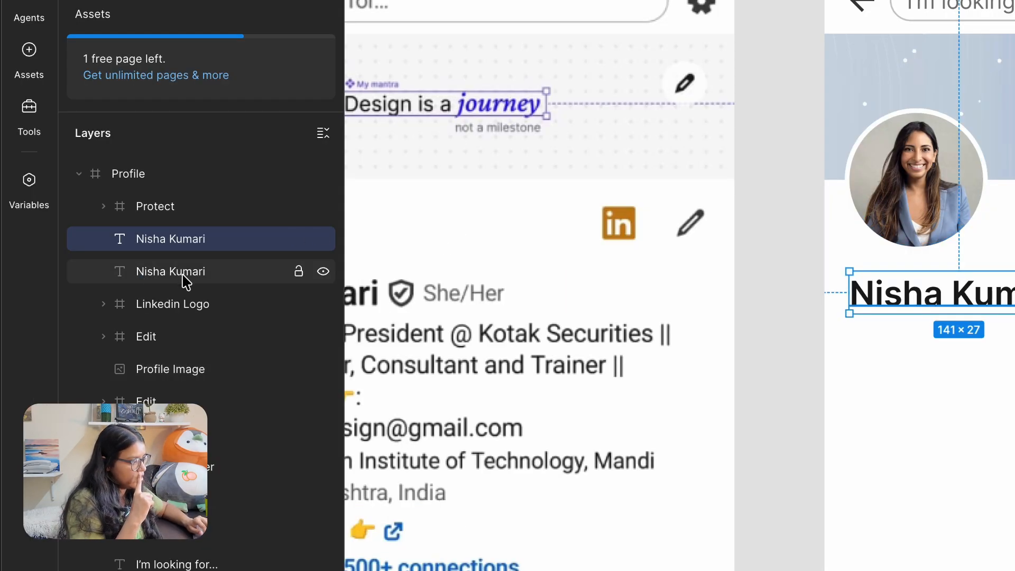
{"action": "left_click", "coordinate": [186, 271]}
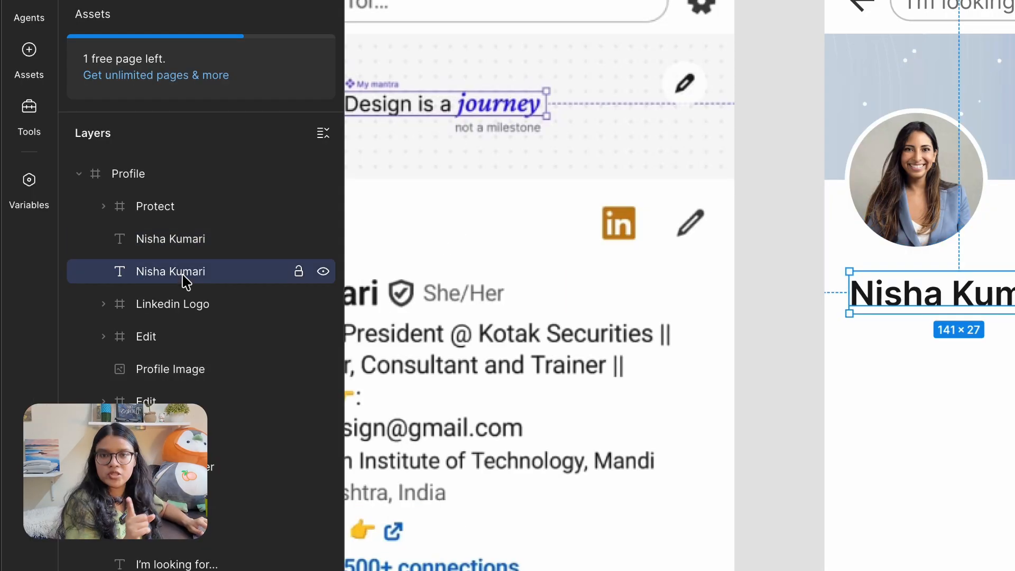
{"action": "left_click", "coordinate": [156, 244]}
{"action": "left_click_drag", "start_coordinate": [912, 294], "coordinate": [977, 404]}
{"action": "scroll", "coordinate": [713, 328], "scroll_direction": "down", "scroll_amount": 1}
{"action": "scroll", "coordinate": [713, 328], "scroll_direction": "right", "scroll_amount": 1}
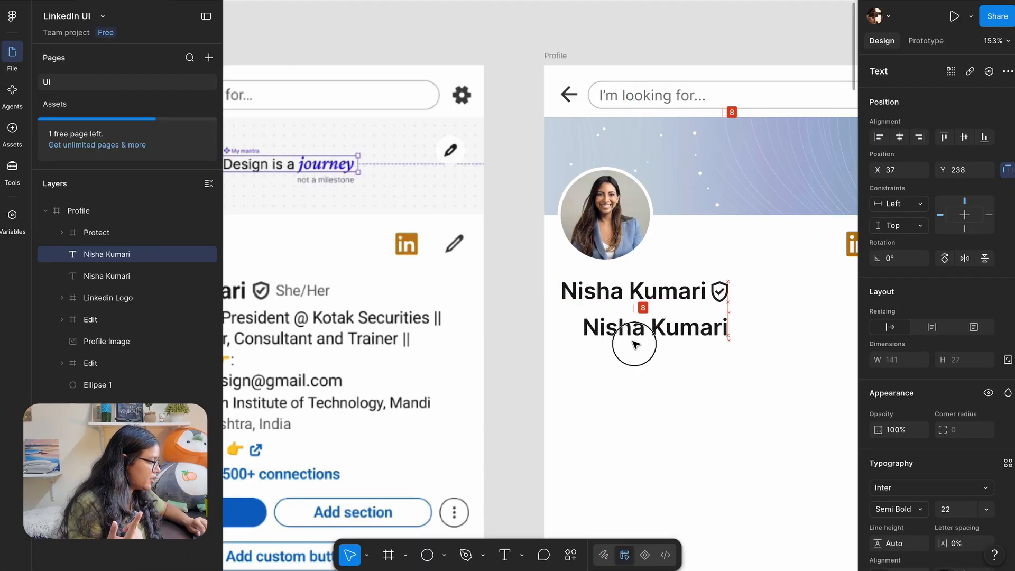
Replace the copied text with 'She/Her'
{"action": "double_click", "coordinate": [718, 335]}
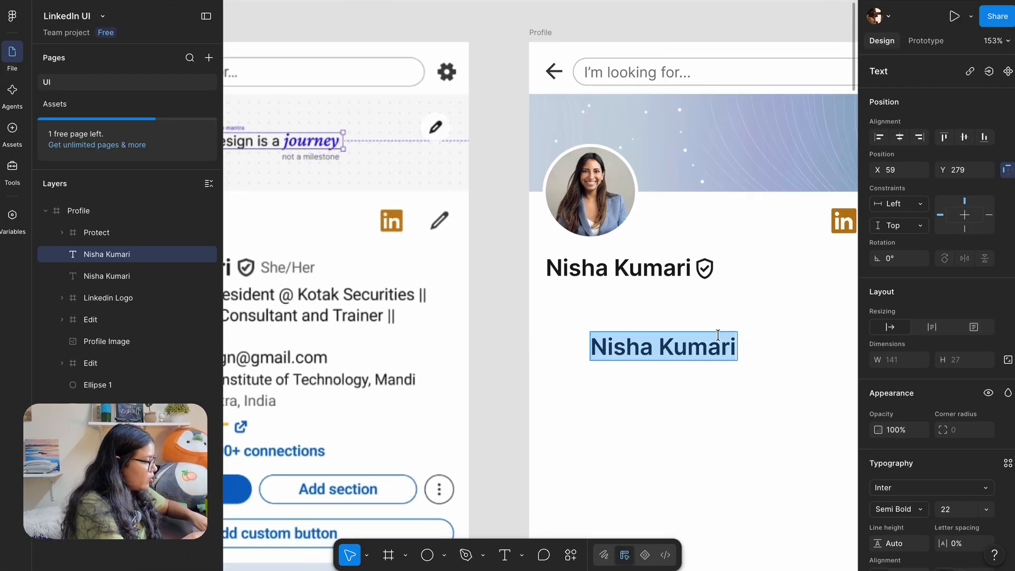
{"action": "type", "text": "She/"}
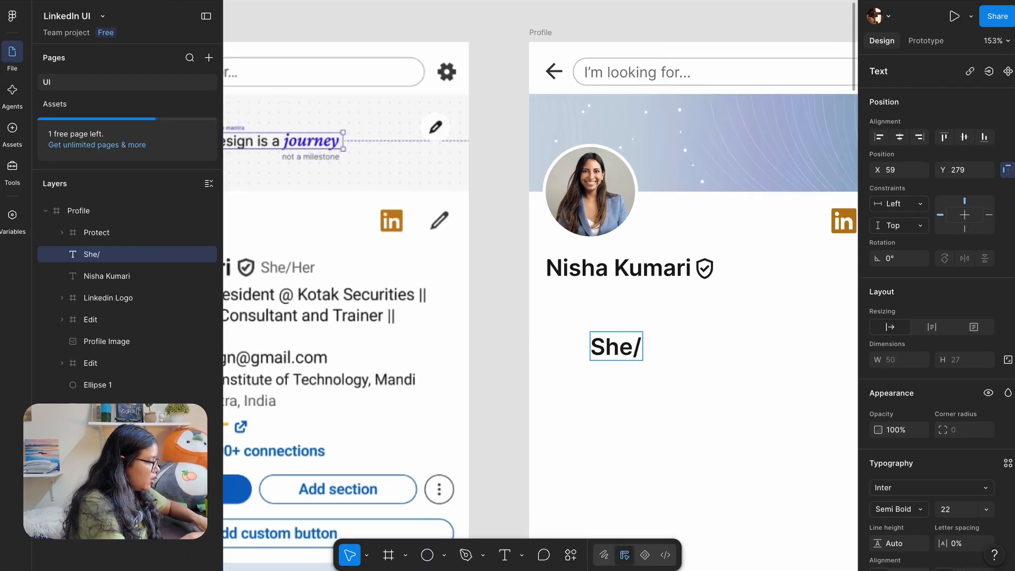
{"action": "type", "text": "Her"}
{"action": "key", "text": "Escape"}
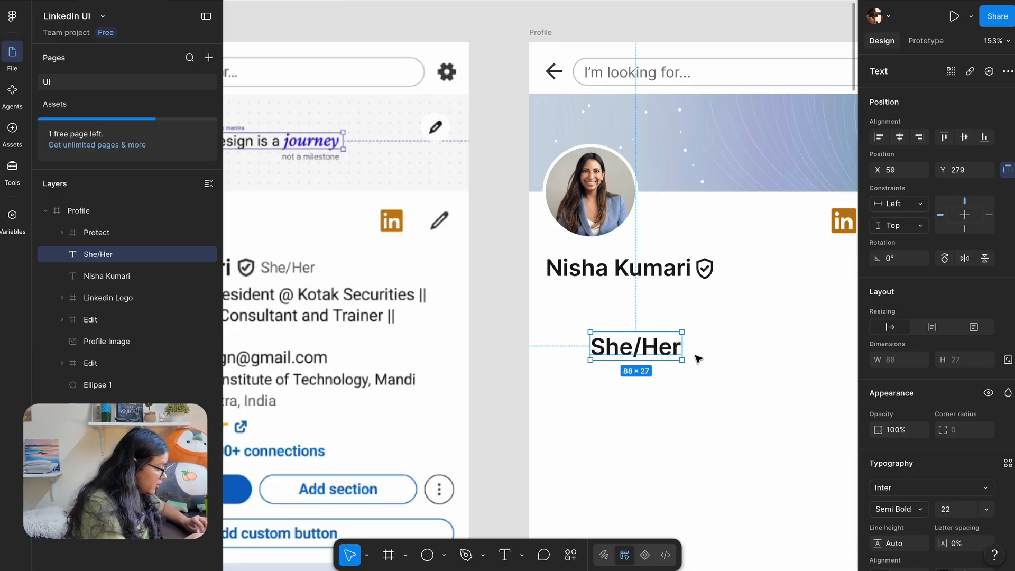
{"action": "scroll", "coordinate": [936, 527], "scroll_direction": "down", "scroll_amount": 3}
Eyedrop the reference's grey pronoun colour #787878 into the She/Her fill
{"action": "left_click", "coordinate": [878, 512]}
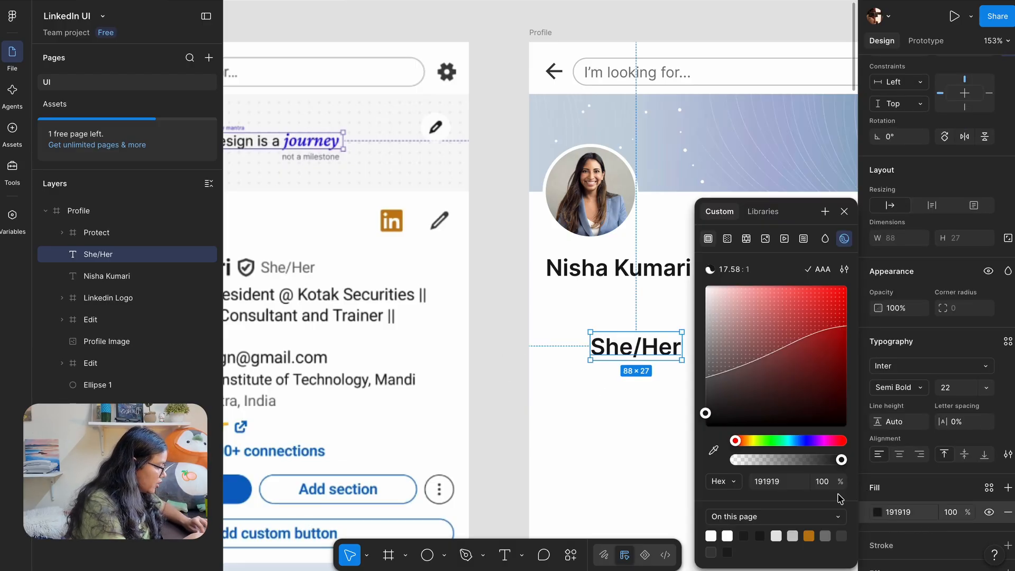
{"action": "left_click", "coordinate": [713, 450]}
{"action": "scroll", "coordinate": [289, 271], "scroll_direction": "up", "scroll_amount": 10}
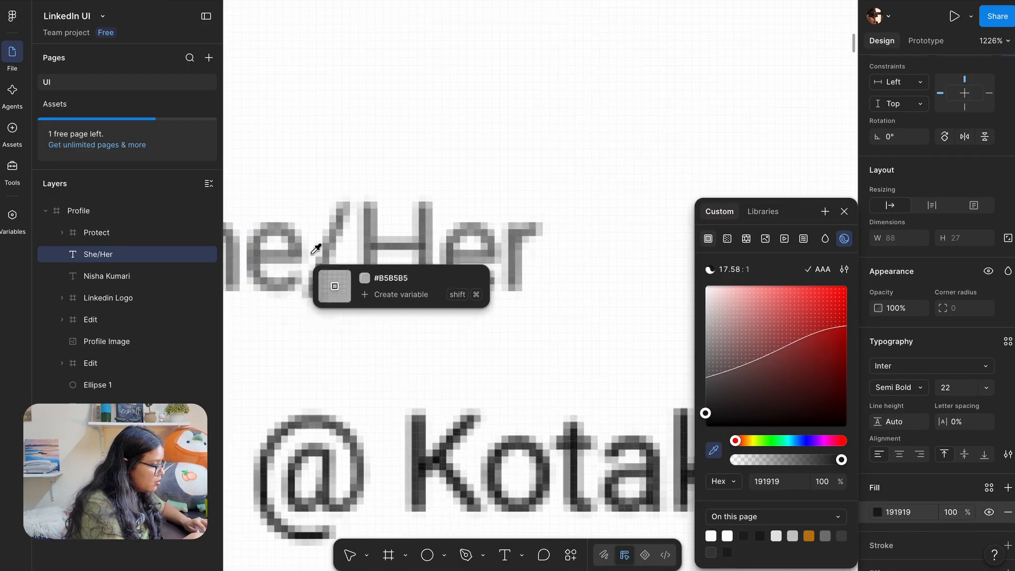
{"action": "left_click", "coordinate": [375, 280]}
{"action": "scroll", "coordinate": [375, 280], "scroll_direction": "down", "scroll_amount": 10}
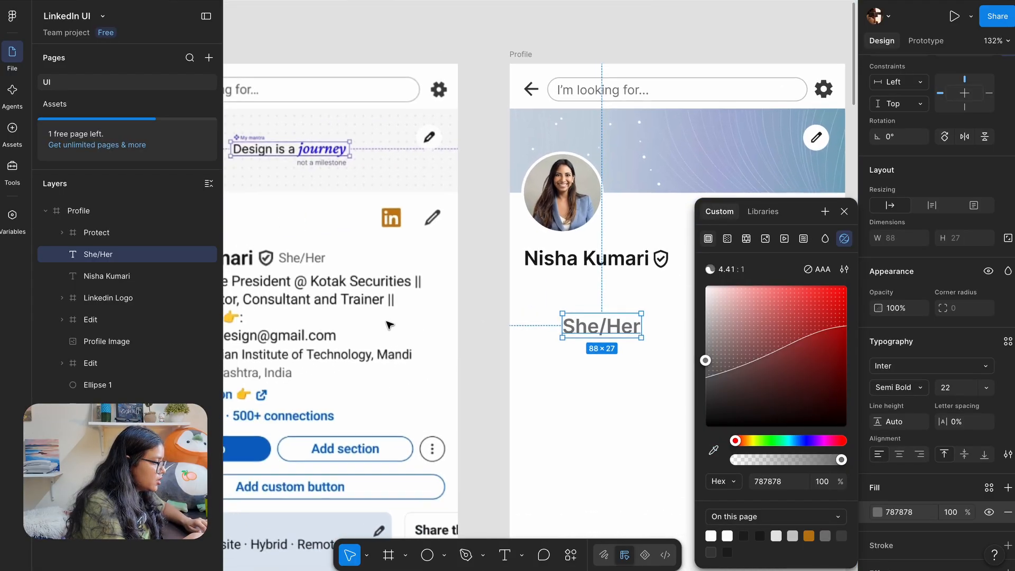
Set She/Her to 14 px font size in Medium weight
{"action": "left_click", "coordinate": [957, 388]}
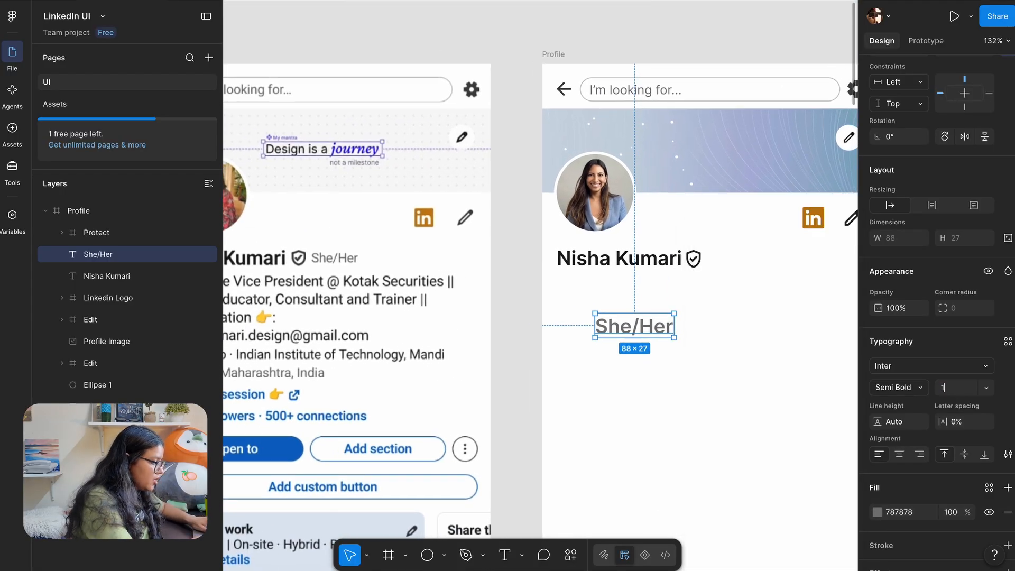
{"action": "type", "text": "14"}
{"action": "key", "text": "Return"}
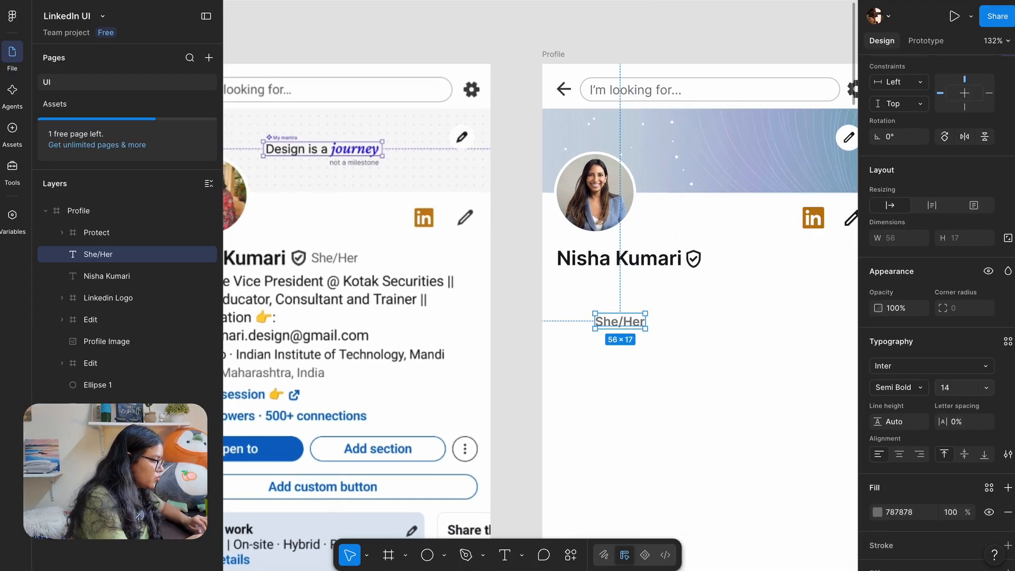
{"action": "left_click", "coordinate": [908, 389]}
{"action": "left_click", "coordinate": [911, 356]}
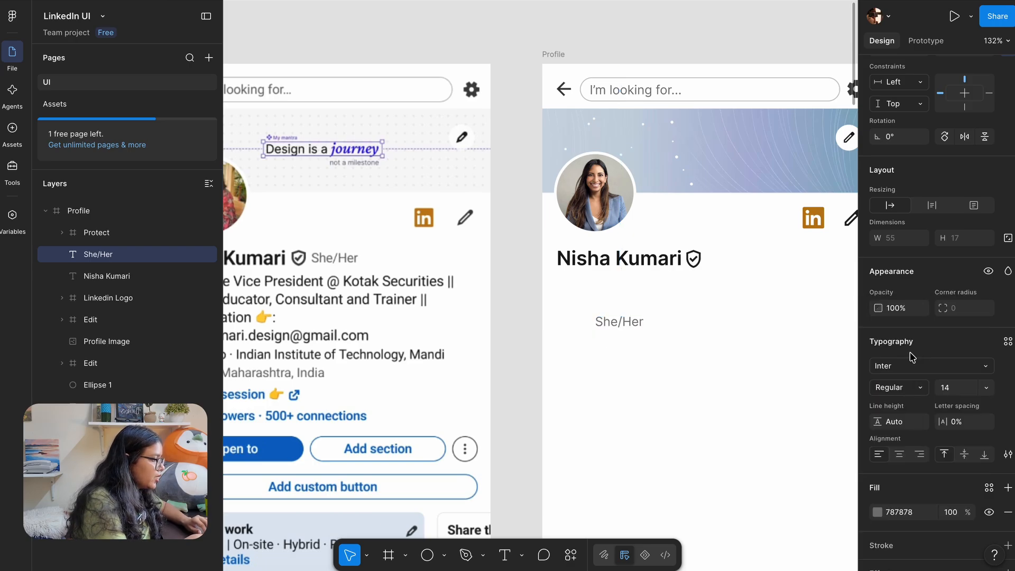
{"action": "left_click", "coordinate": [909, 389]}
{"action": "left_click", "coordinate": [910, 406]}
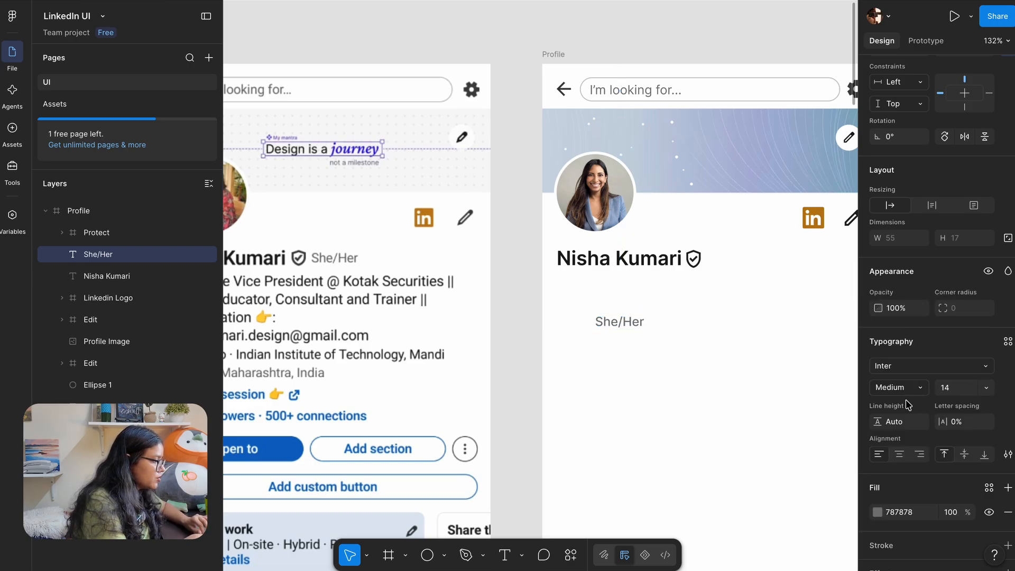
Move She/Her up beside the profile name, just after the verified shield
{"action": "left_click_drag", "start_coordinate": [611, 326], "coordinate": [725, 261]}
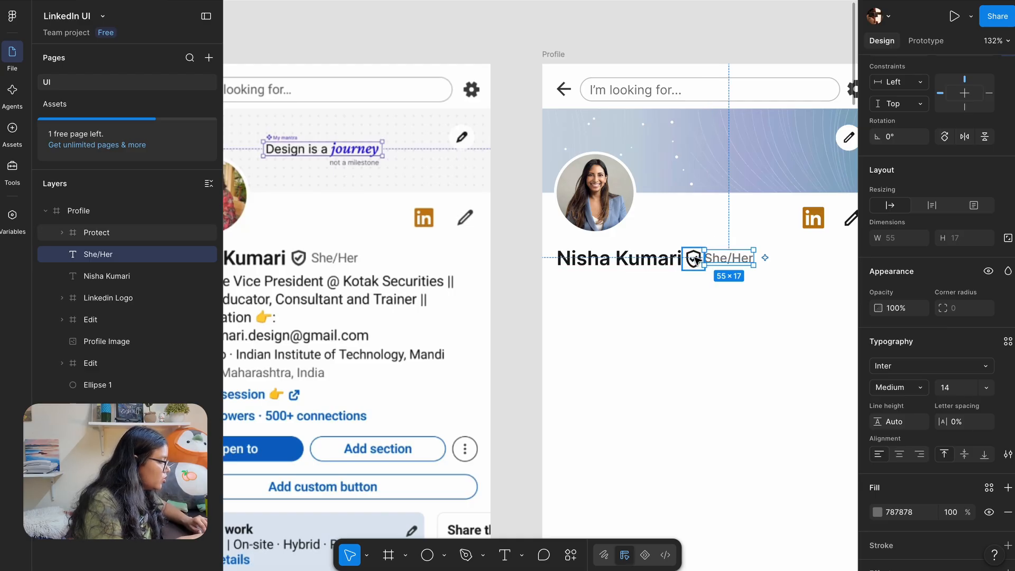
{"action": "scroll", "coordinate": [693, 259], "scroll_direction": "up", "scroll_amount": 5}
{"action": "left_click", "coordinate": [693, 258]}
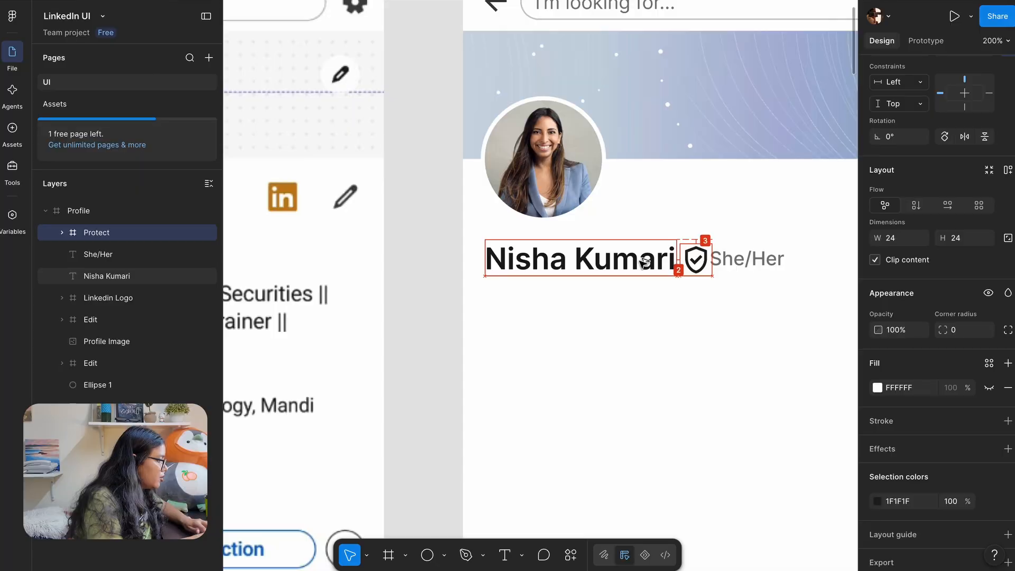
{"action": "left_click", "coordinate": [747, 264]}
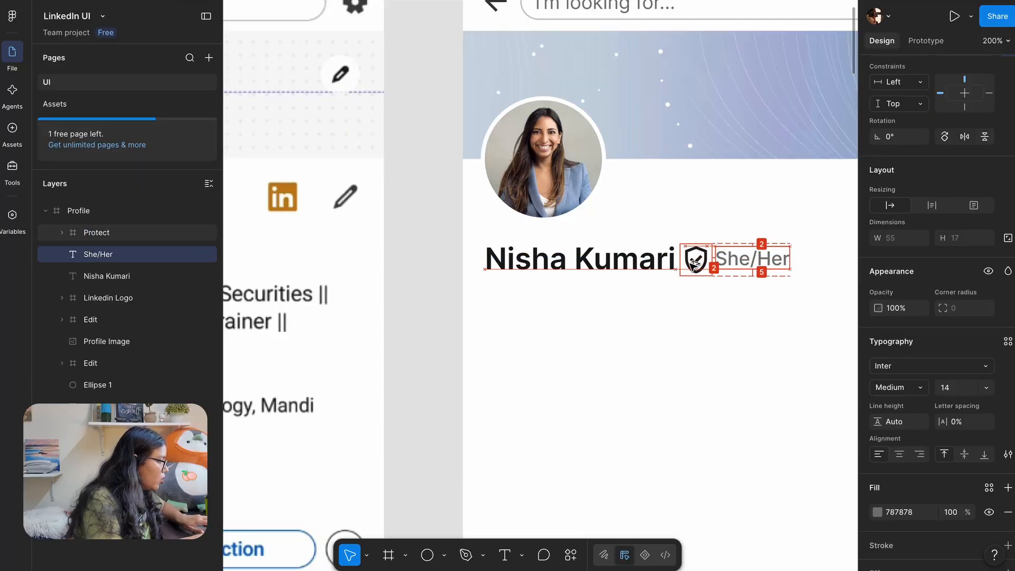
{"action": "key", "text": "Right"}
{"action": "key", "text": "Right"}
{"action": "left_click", "coordinate": [410, 314]}
{"action": "scroll", "coordinate": [410, 314], "scroll_direction": "down", "scroll_amount": 5}
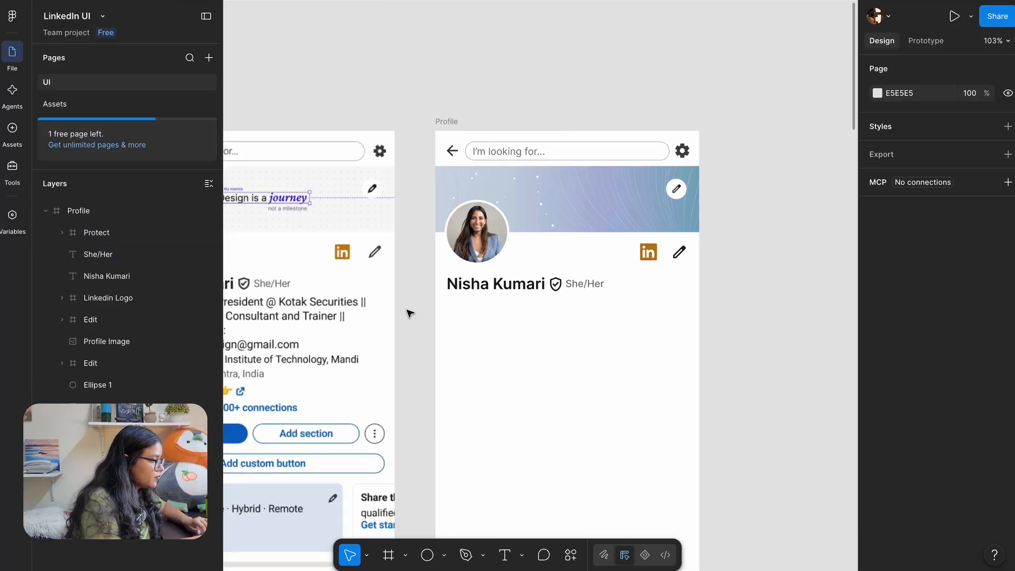
{"action": "scroll", "coordinate": [591, 283], "scroll_direction": "right", "scroll_amount": 1}
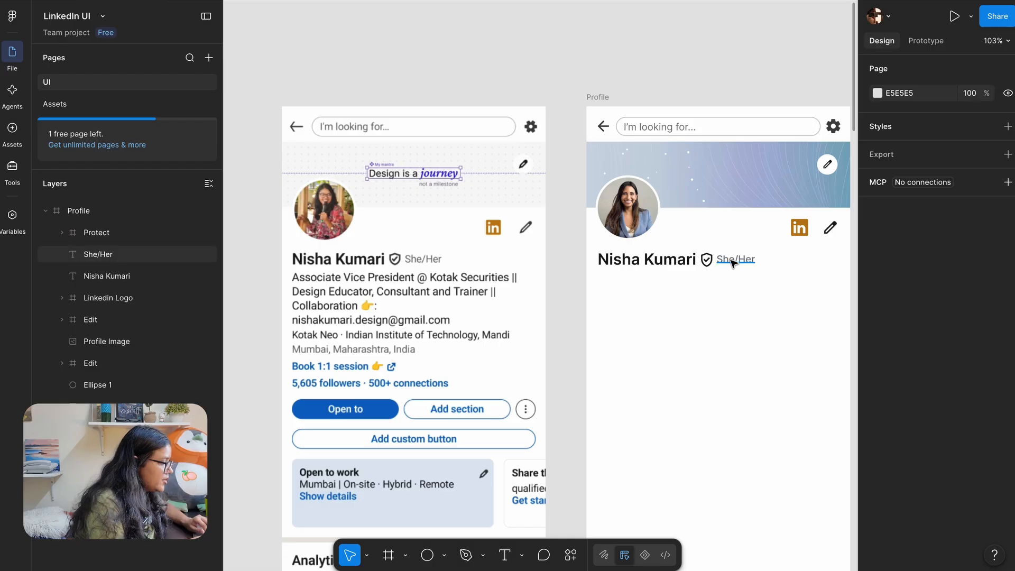
Alt-drag a duplicate of She/Her below the profile name
{"action": "left_click", "coordinate": [735, 264]}
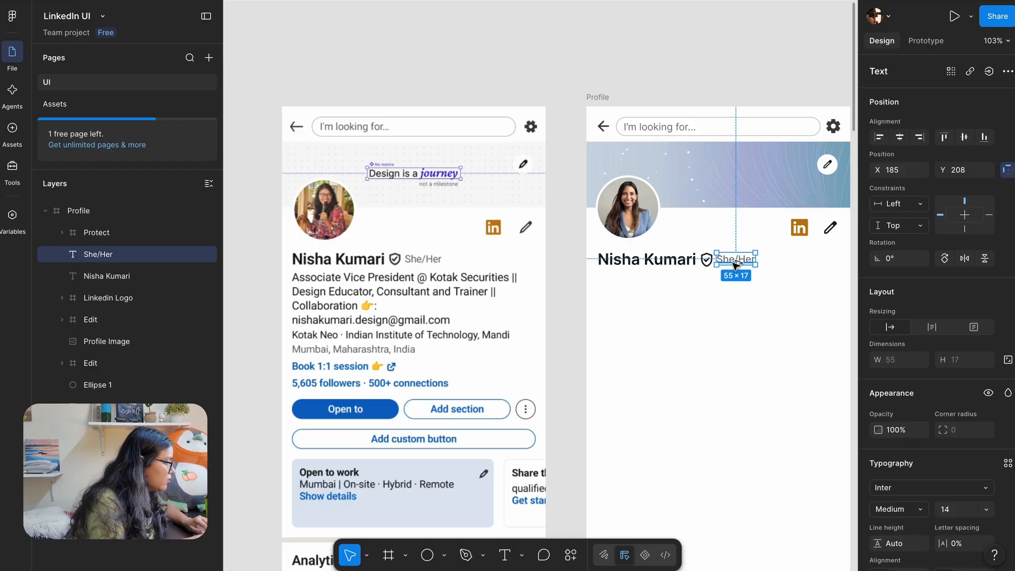
{"action": "scroll", "coordinate": [676, 285], "scroll_direction": "right", "scroll_amount": 1}
{"action": "key", "text": "alt"}
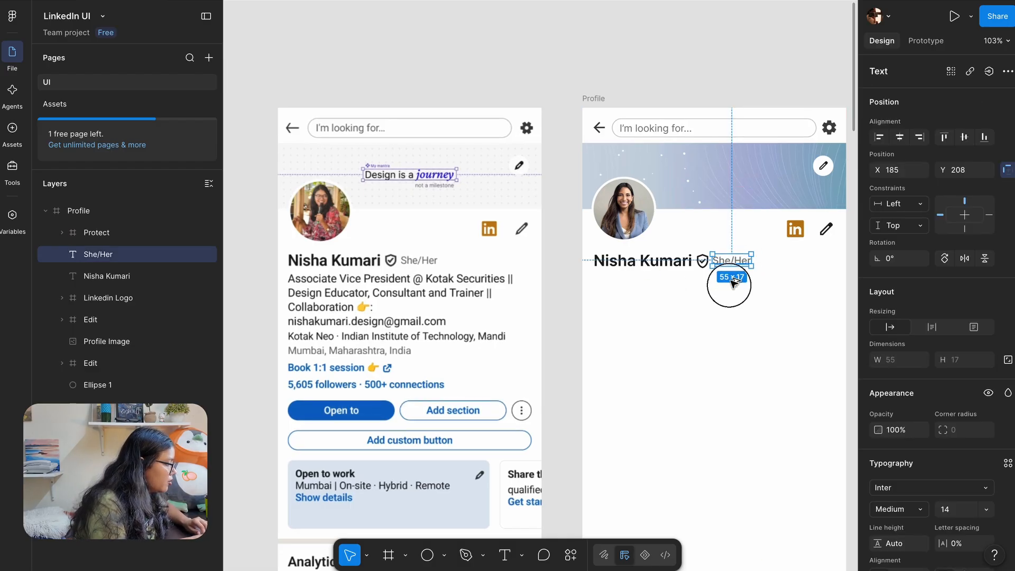
{"action": "left_click_drag", "start_coordinate": [731, 262], "coordinate": [636, 321]}
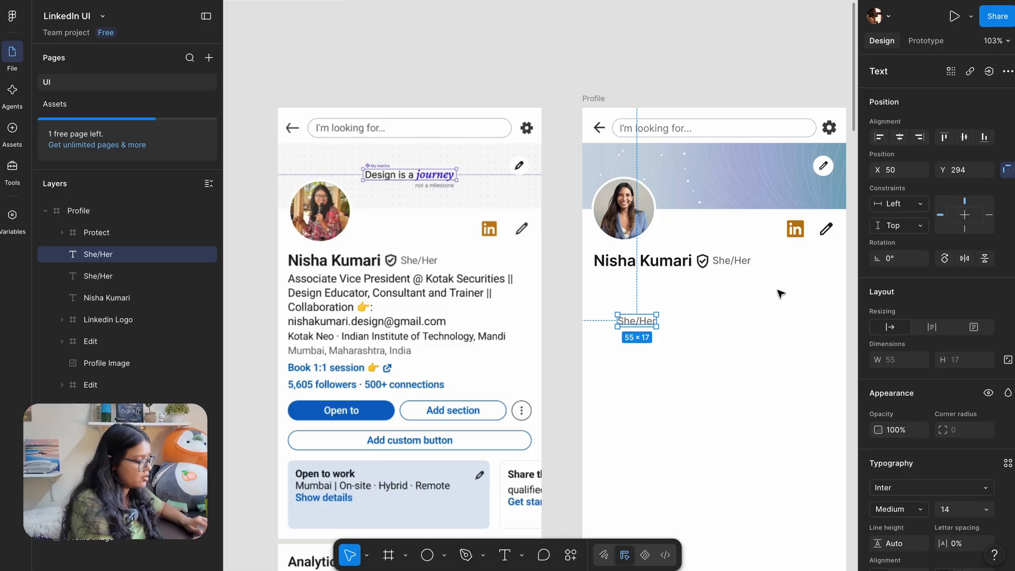
{"action": "left_click", "coordinate": [730, 261]}
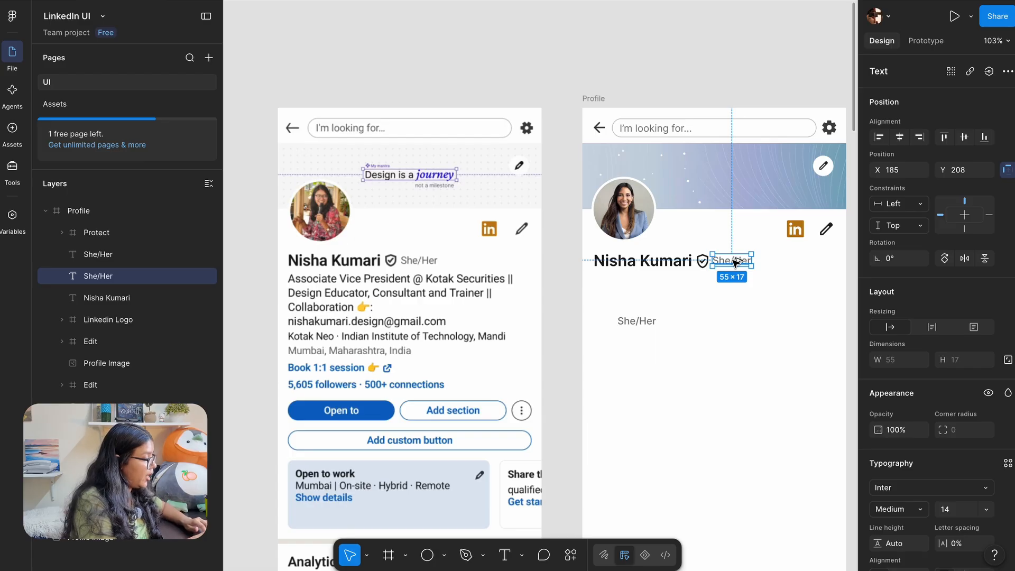
{"action": "key", "text": "Escape"}
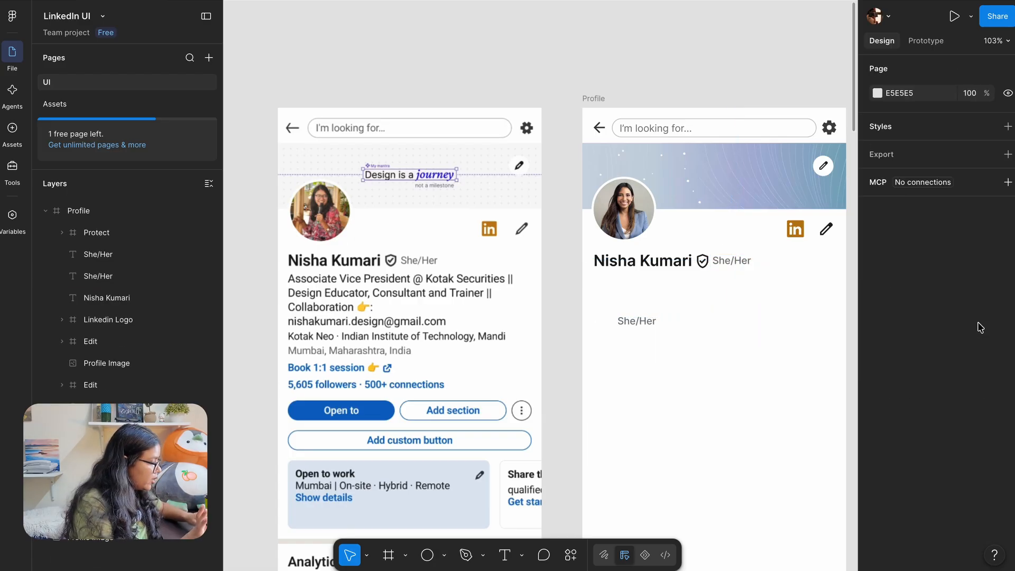
Move the She/Her copy under the name and eyedrop the reference's dark #292929 into its fill
{"action": "left_click_drag", "start_coordinate": [654, 327], "coordinate": [602, 283]}
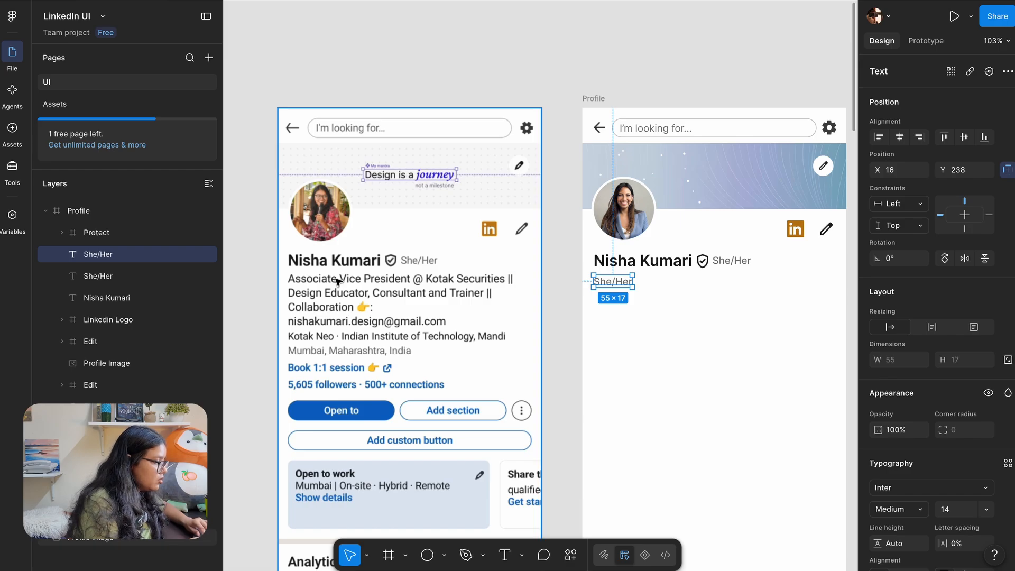
{"action": "scroll", "coordinate": [334, 277], "scroll_direction": "up", "scroll_amount": 4}
{"action": "scroll", "coordinate": [875, 461], "scroll_direction": "down", "scroll_amount": 4}
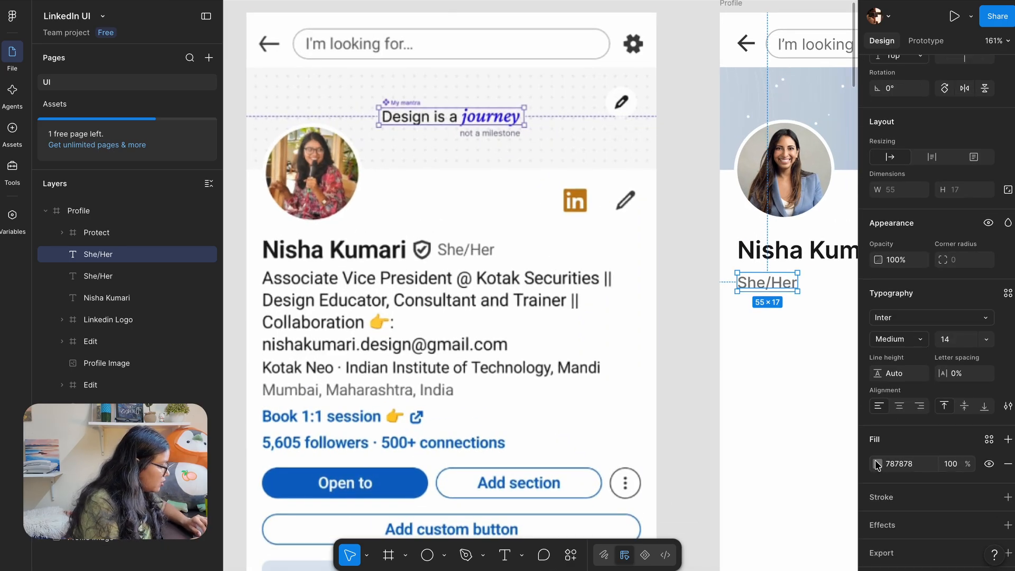
{"action": "left_click", "coordinate": [876, 465]}
{"action": "left_click", "coordinate": [712, 449]}
{"action": "scroll", "coordinate": [455, 274], "scroll_direction": "up", "scroll_amount": 3}
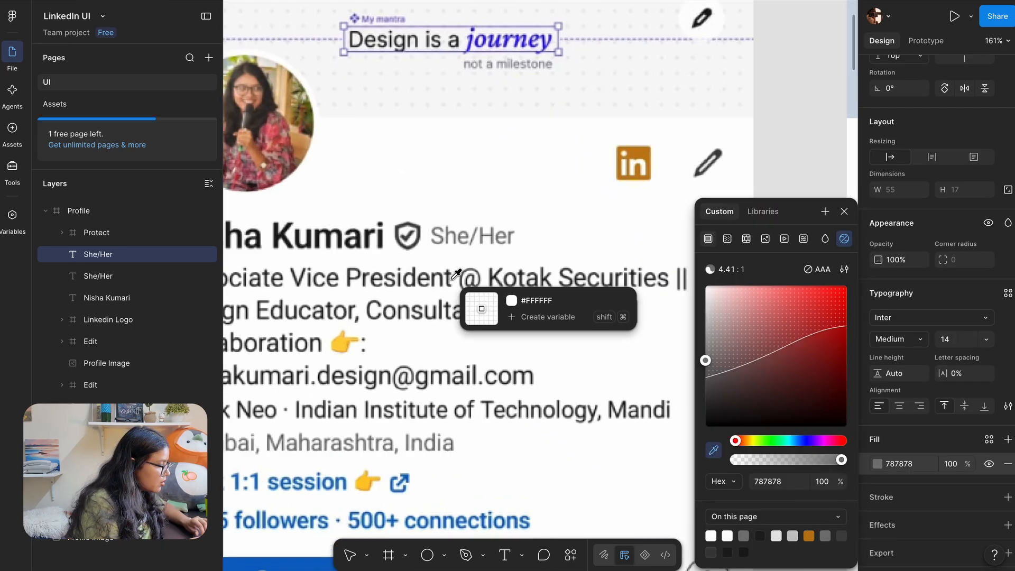
{"action": "scroll", "coordinate": [455, 273], "scroll_direction": "up", "scroll_amount": 2}
{"action": "left_click", "coordinate": [545, 265]}
{"action": "scroll", "coordinate": [566, 419], "scroll_direction": "down", "scroll_amount": 5}
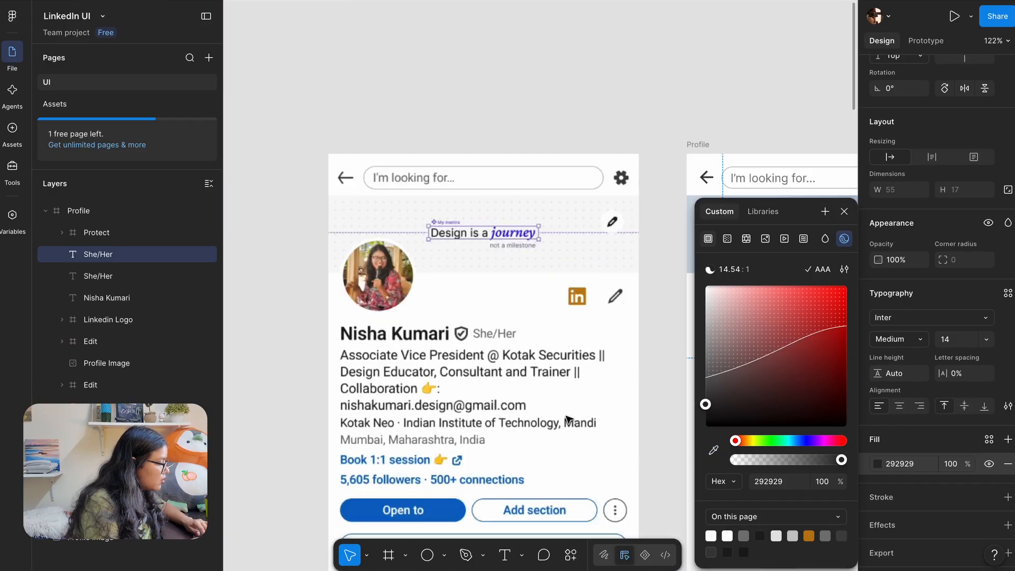
{"action": "scroll", "coordinate": [566, 419], "scroll_direction": "right", "scroll_amount": 5}
{"action": "left_click", "coordinate": [437, 392]}
{"action": "scroll", "coordinate": [438, 391], "scroll_direction": "left", "scroll_amount": 5}
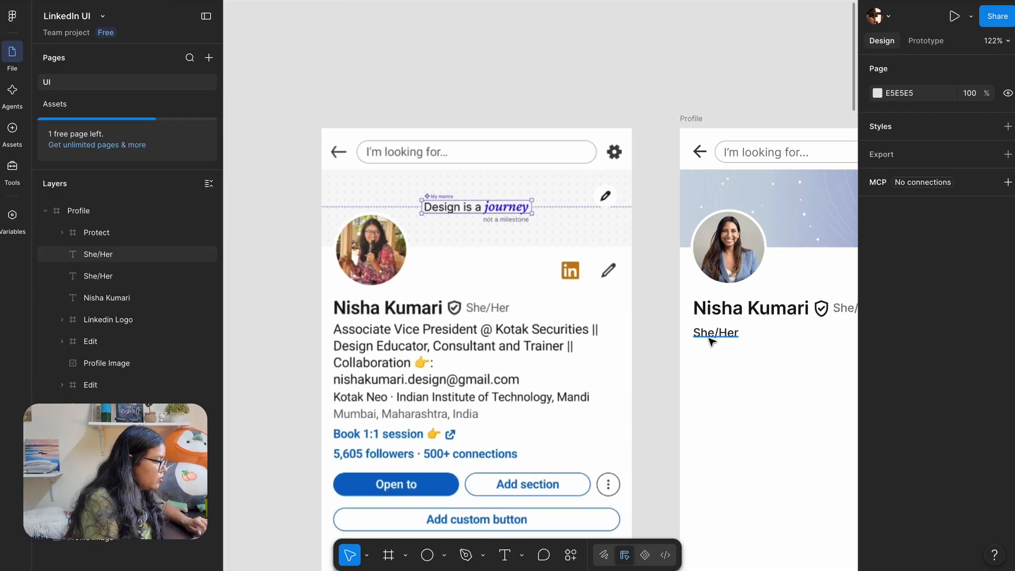
{"action": "scroll", "coordinate": [712, 341], "scroll_direction": "right", "scroll_amount": 3}
Set the lower She/Her copy's font size to 16
{"action": "left_click", "coordinate": [658, 324]}
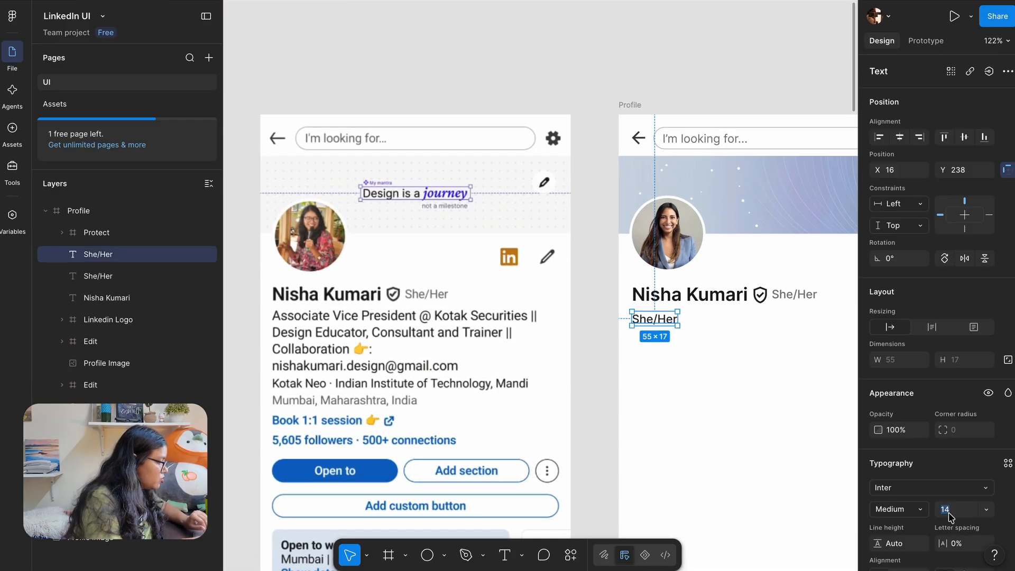
{"action": "type", "text": "16"}
{"action": "key", "text": "Return"}
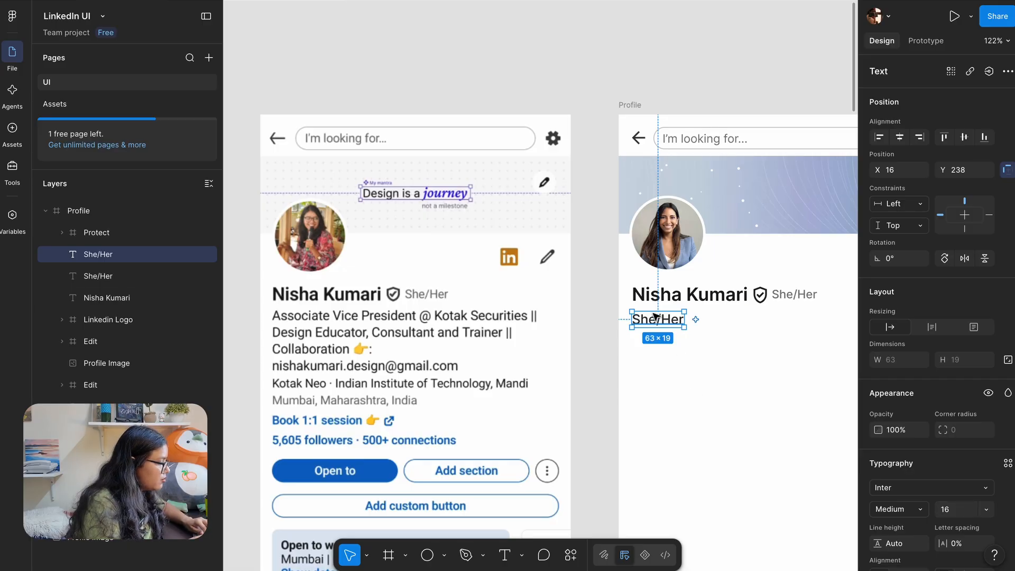
{"action": "left_click", "coordinate": [599, 319]}
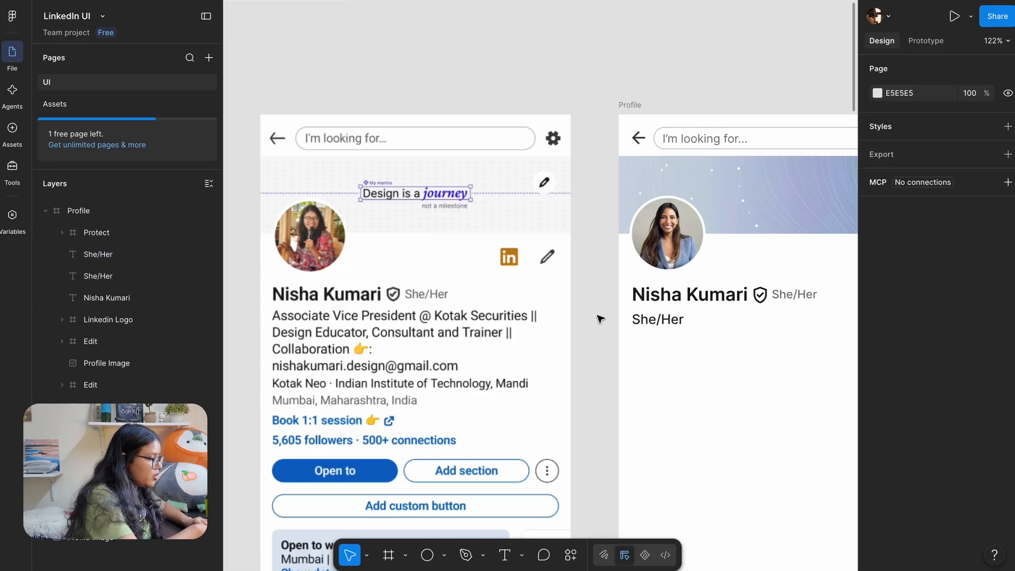
{"action": "key", "text": "shift+r"}
Add a horizontal guide and nudge the lower She/Her copy up to Y 234
{"action": "scroll", "coordinate": [600, 318], "scroll_direction": "left", "scroll_amount": 3}
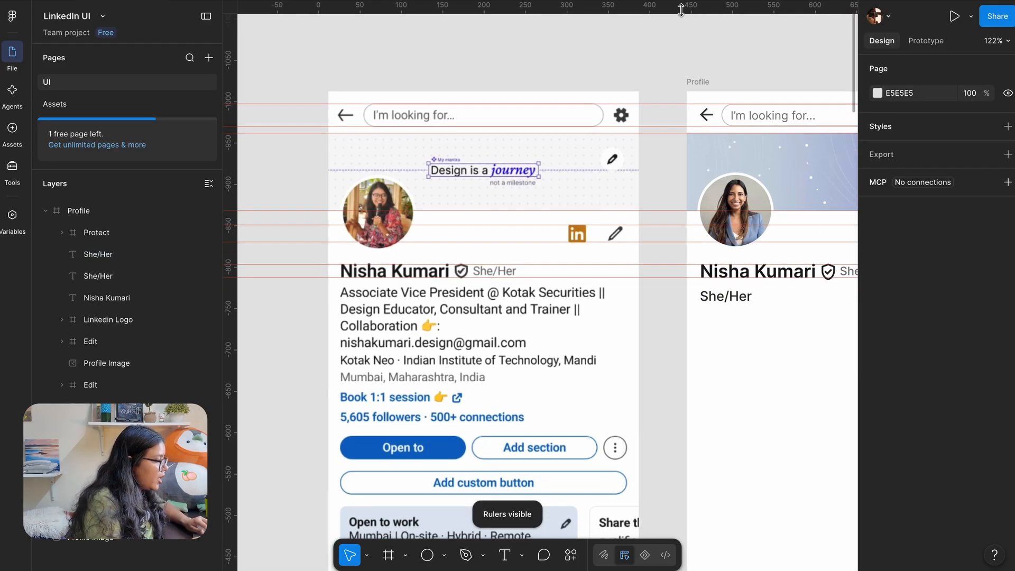
{"action": "mouse_move", "coordinate": [681, 10]}
{"action": "left_mouse_down"}
{"action": "mouse_move", "coordinate": [697, 370]}
{"action": "mouse_move", "coordinate": [655, 312]}
{"action": "left_mouse_up"}
{"action": "scroll", "coordinate": [655, 295], "scroll_direction": "right", "scroll_amount": 4}
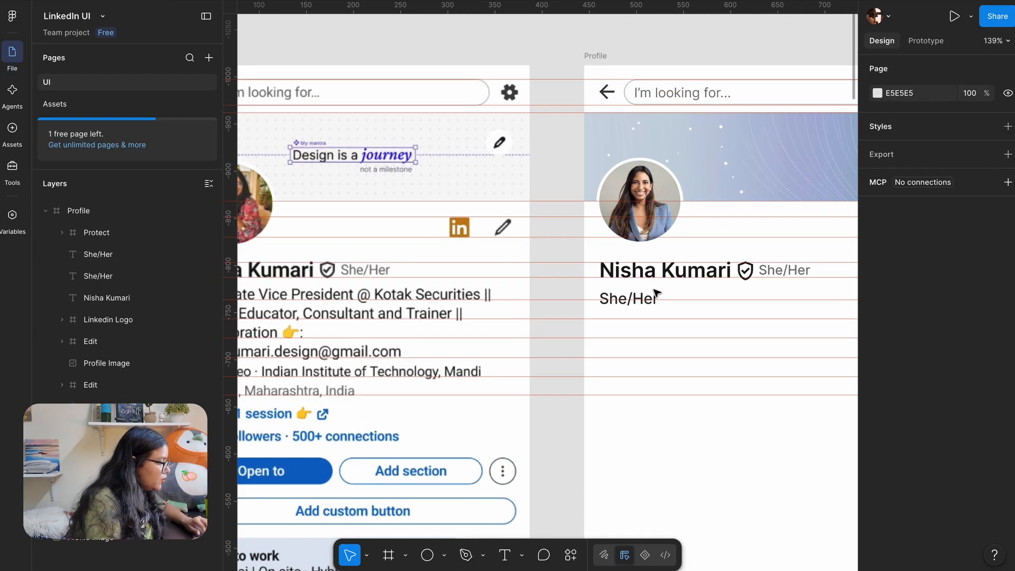
{"action": "left_click", "coordinate": [627, 296]}
{"action": "scroll", "coordinate": [624, 293], "scroll_direction": "up", "scroll_amount": 5}
{"action": "mouse_move", "coordinate": [592, 328]}
{"action": "left_mouse_down"}
{"action": "mouse_move", "coordinate": [593, 309]}
{"action": "mouse_move", "coordinate": [587, 316]}
{"action": "left_mouse_up"}
{"action": "left_click", "coordinate": [414, 296]}
{"action": "scroll", "coordinate": [413, 297], "scroll_direction": "down", "scroll_amount": 10}
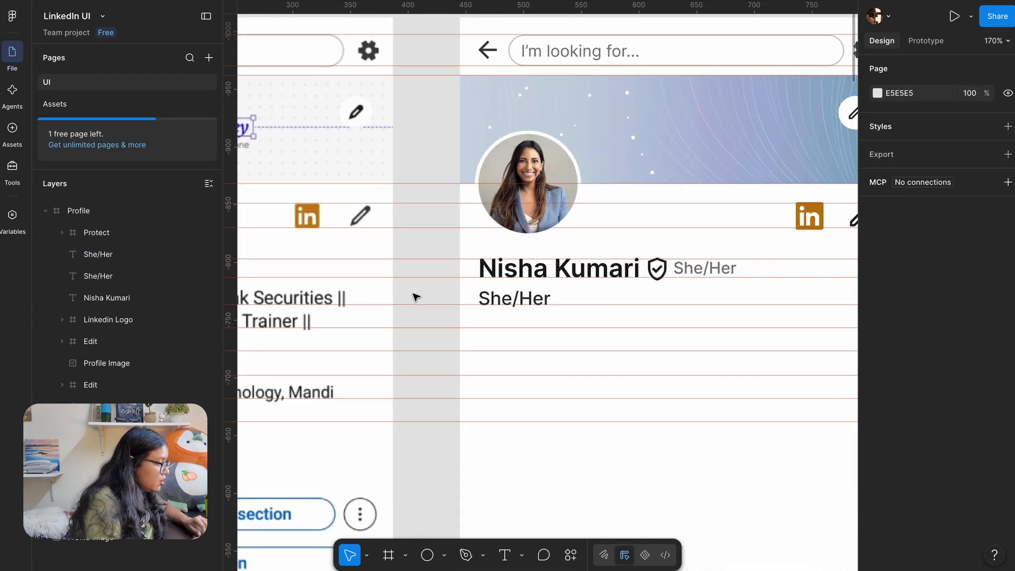
Rewrite the copy as the headline 'Associate Vice President @ Kotak Securities ||'
{"action": "left_click", "coordinate": [613, 285]}
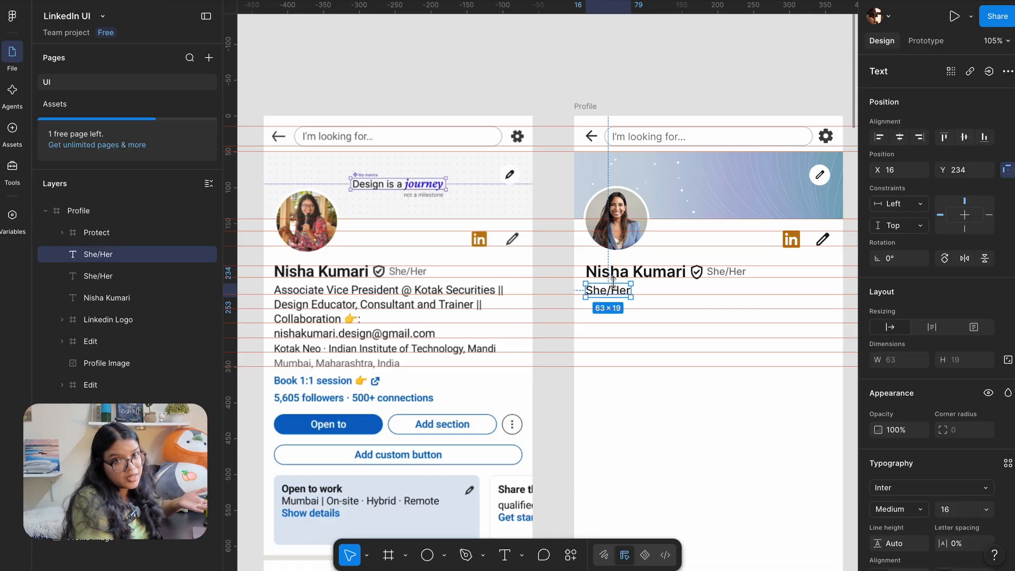
{"action": "double_click", "coordinate": [612, 285]}
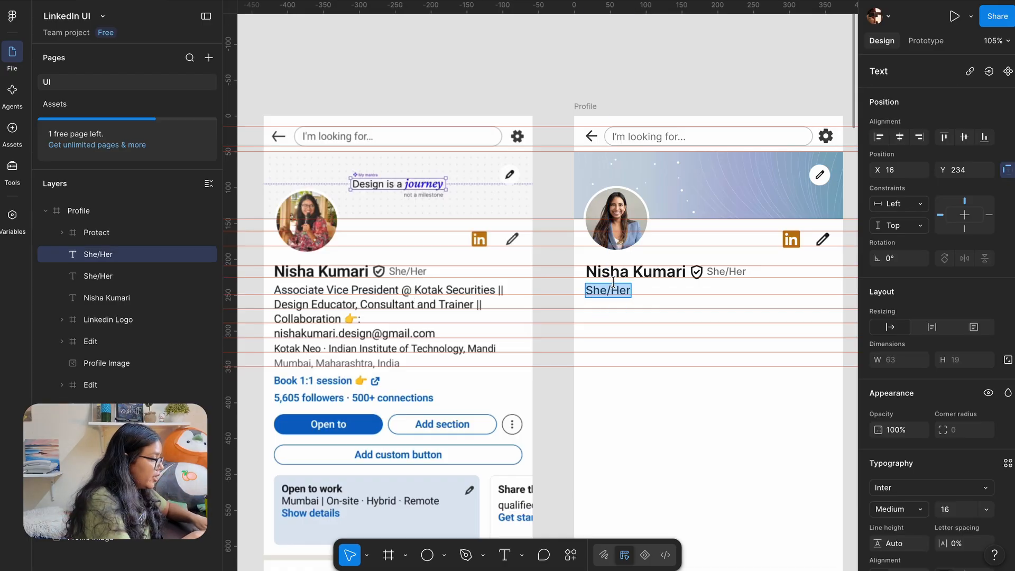
{"action": "type", "text": "Associate Vice P"}
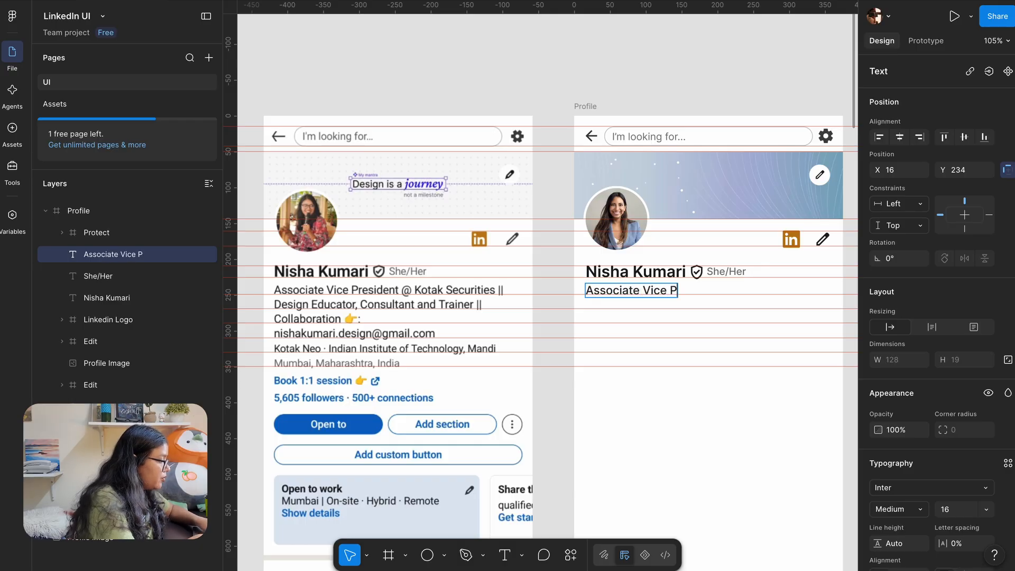
{"action": "type", "text": "resident @ Kotak "}
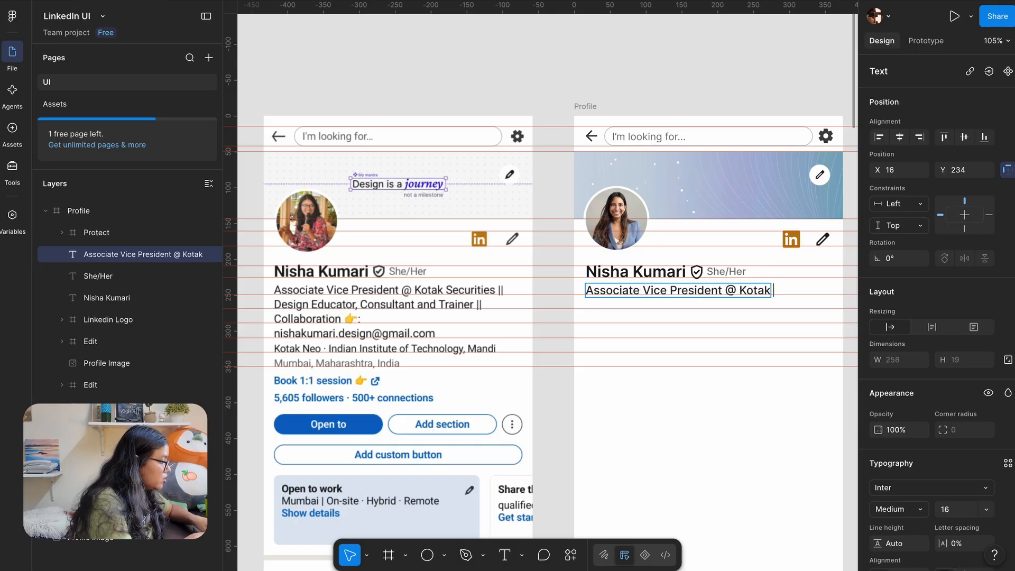
{"action": "type", "text": "Securities ||"}
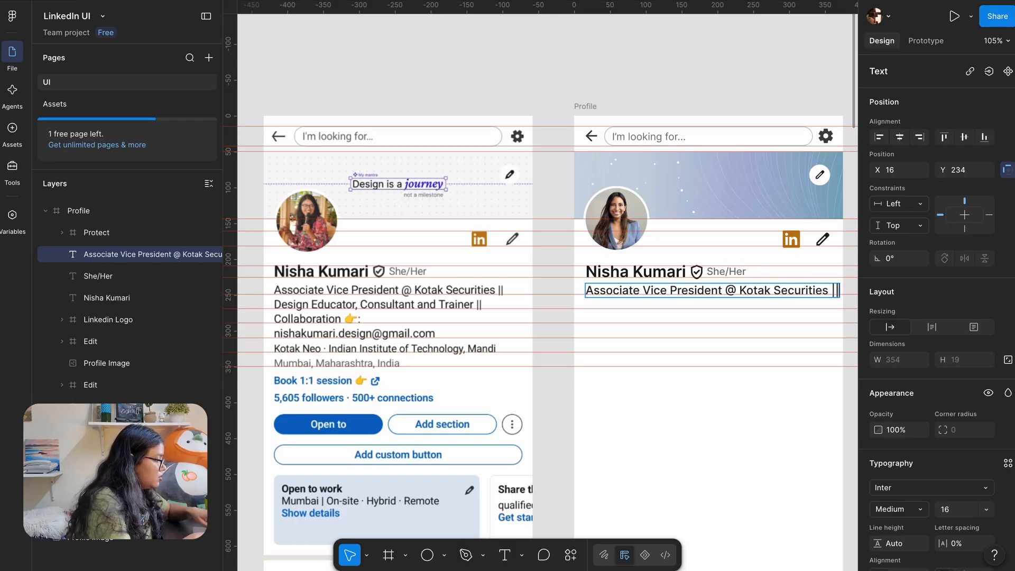
{"action": "scroll", "coordinate": [624, 317], "scroll_direction": "down", "scroll_amount": 1}
{"action": "scroll", "coordinate": [624, 317], "scroll_direction": "right", "scroll_amount": 1}
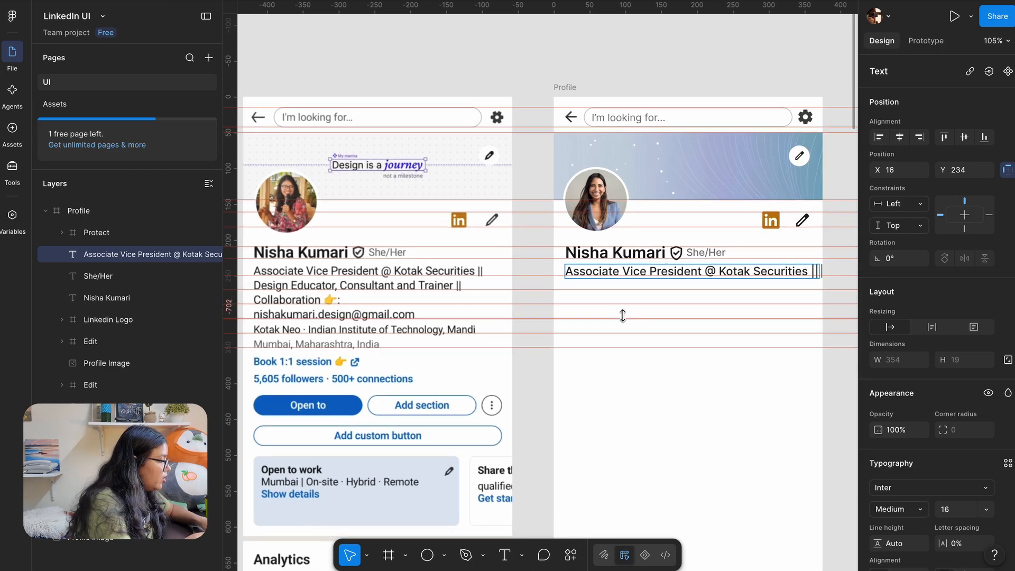
{"action": "type", "text": "Design Lead"}
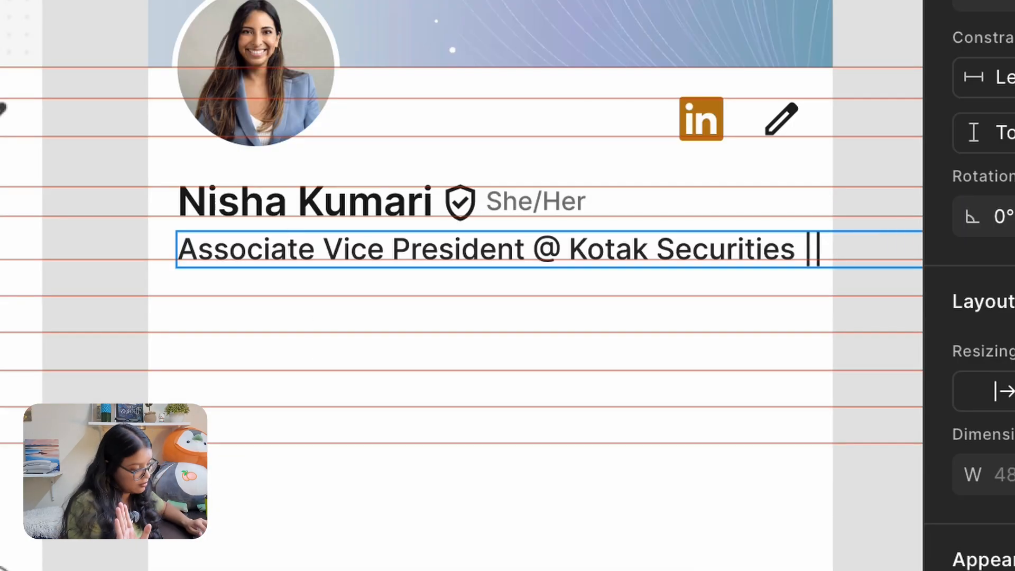
{"action": "key", "text": "Escape"}
{"action": "scroll", "coordinate": [462, 286], "scroll_direction": "right", "scroll_amount": 4}
{"action": "scroll", "coordinate": [461, 285], "scroll_direction": "down", "scroll_amount": 1}
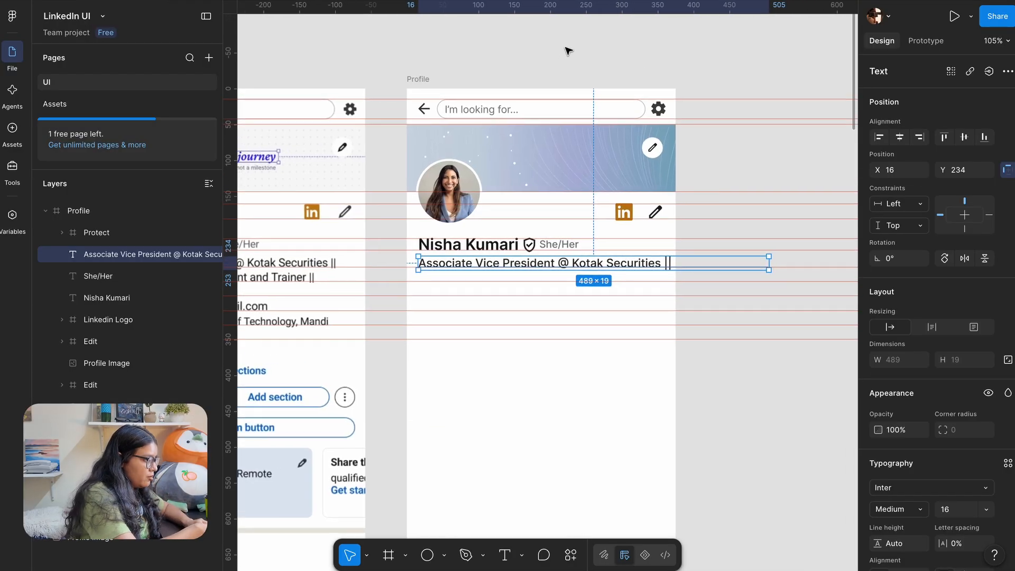
{"action": "key", "text": "shift+r"}
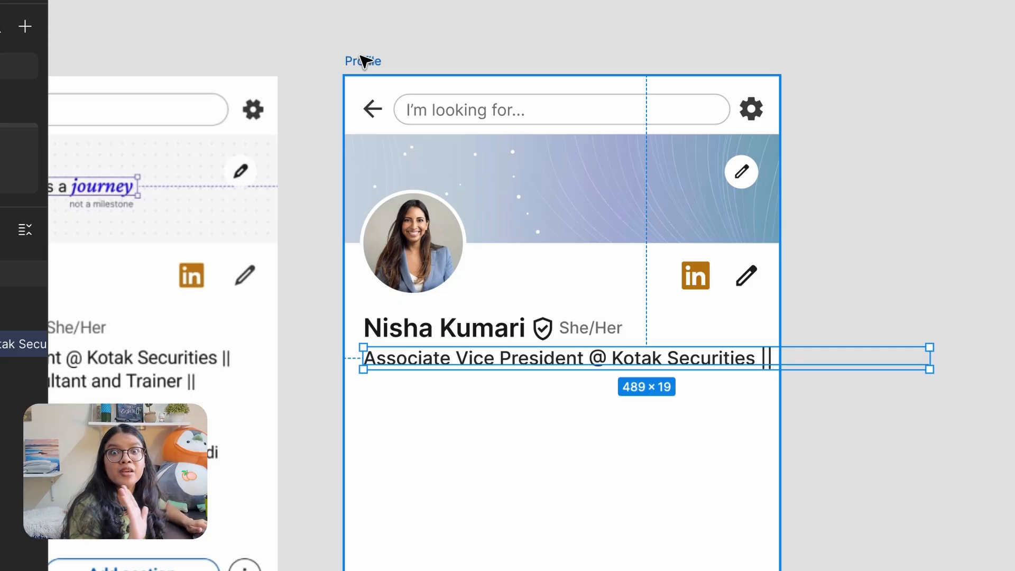
{"action": "left_click", "coordinate": [364, 60]}
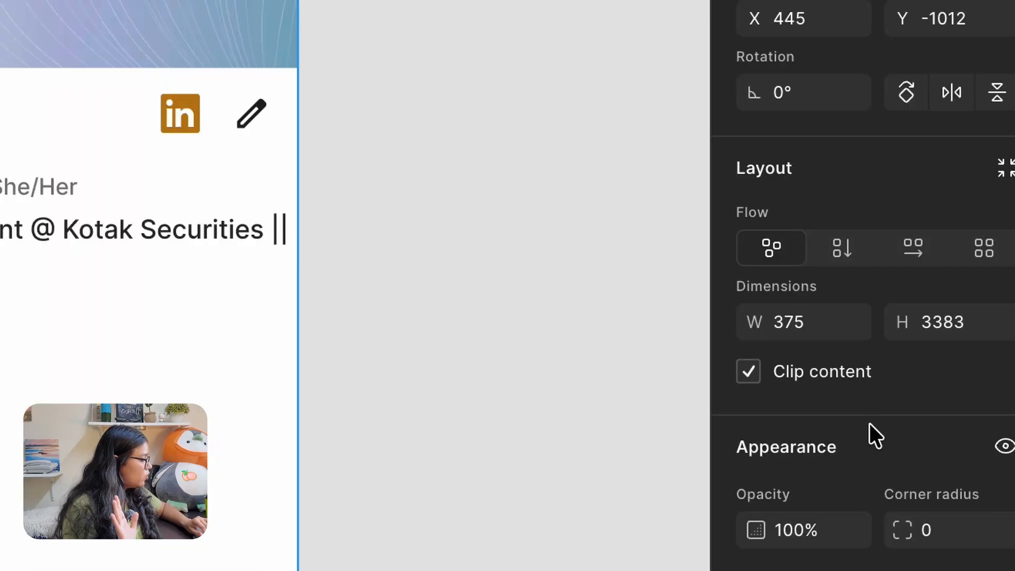
{"action": "scroll", "coordinate": [868, 425], "scroll_direction": "down", "scroll_amount": 1}
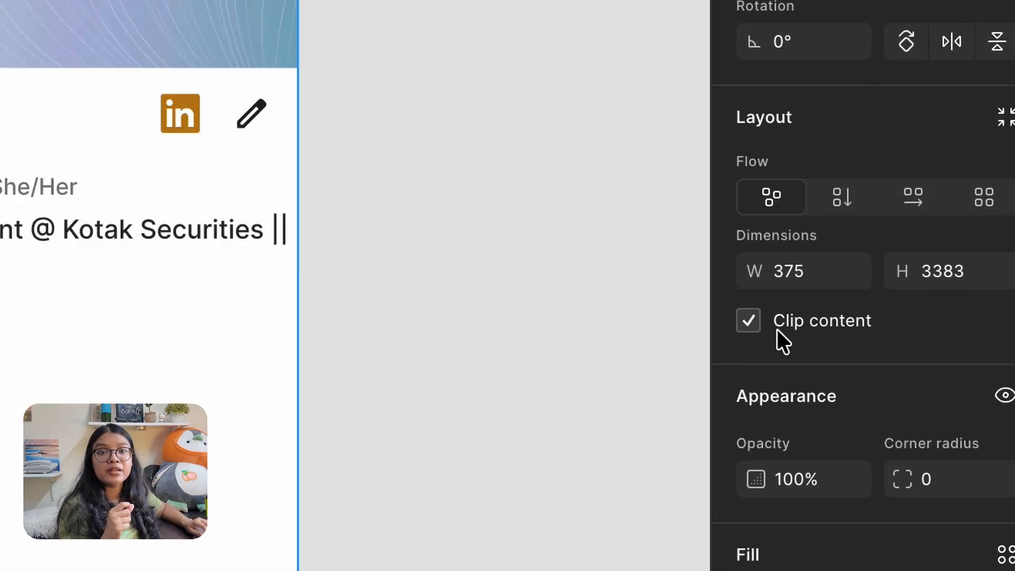
{"action": "left_click", "coordinate": [745, 323]}
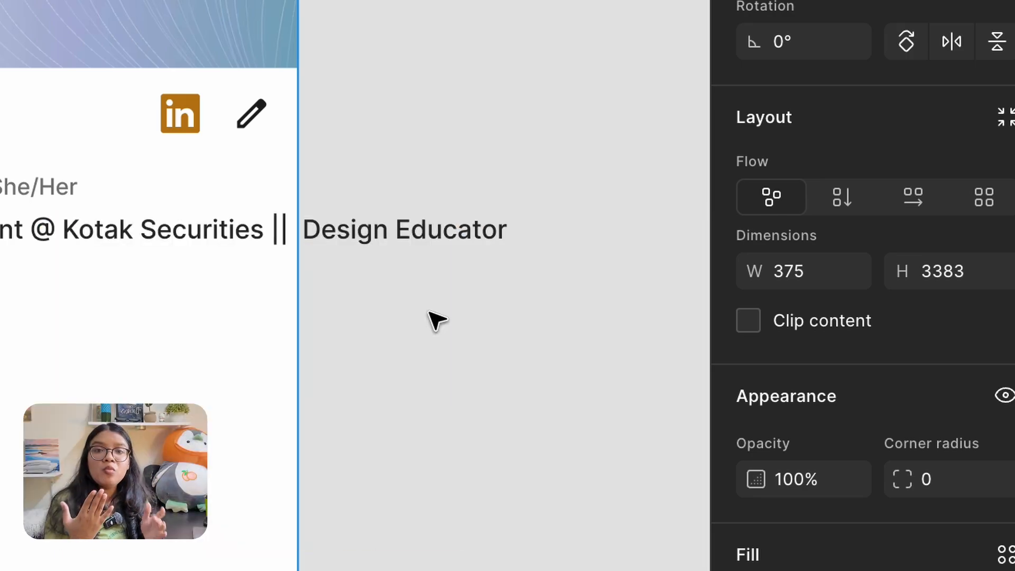
{"action": "left_click", "coordinate": [748, 322]}
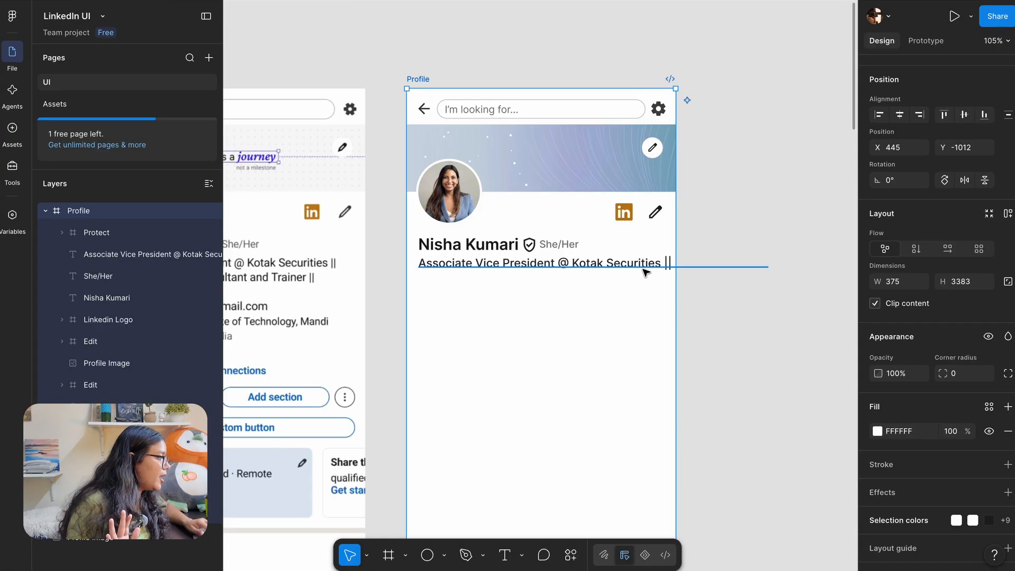
{"action": "left_click", "coordinate": [237, 241]}
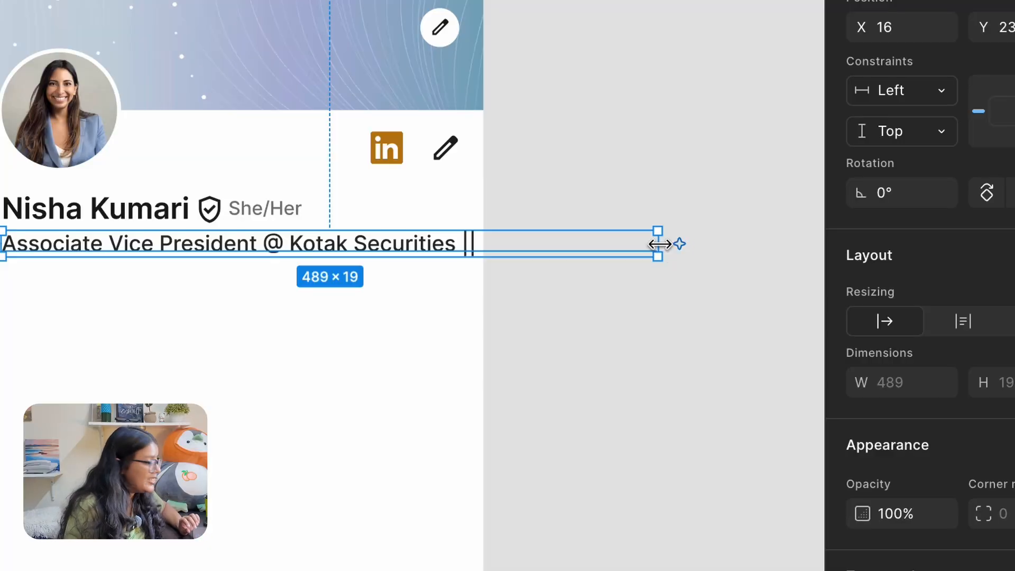
Narrow the headline box to 343 wide so the full bio wraps within the frame
{"action": "left_click_drag", "start_coordinate": [659, 244], "coordinate": [461, 258]}
{"action": "scroll", "coordinate": [534, 230], "scroll_direction": "left", "scroll_amount": 5}
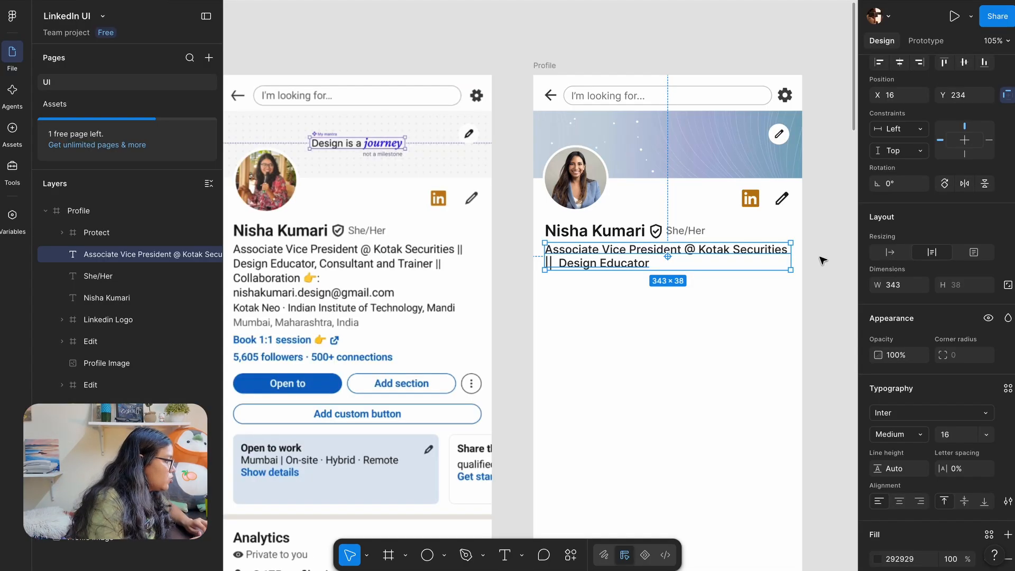
{"action": "left_click", "coordinate": [603, 228]}
{"action": "scroll", "coordinate": [603, 229], "scroll_direction": "down", "scroll_amount": 2}
{"action": "left_click", "coordinate": [544, 298]}
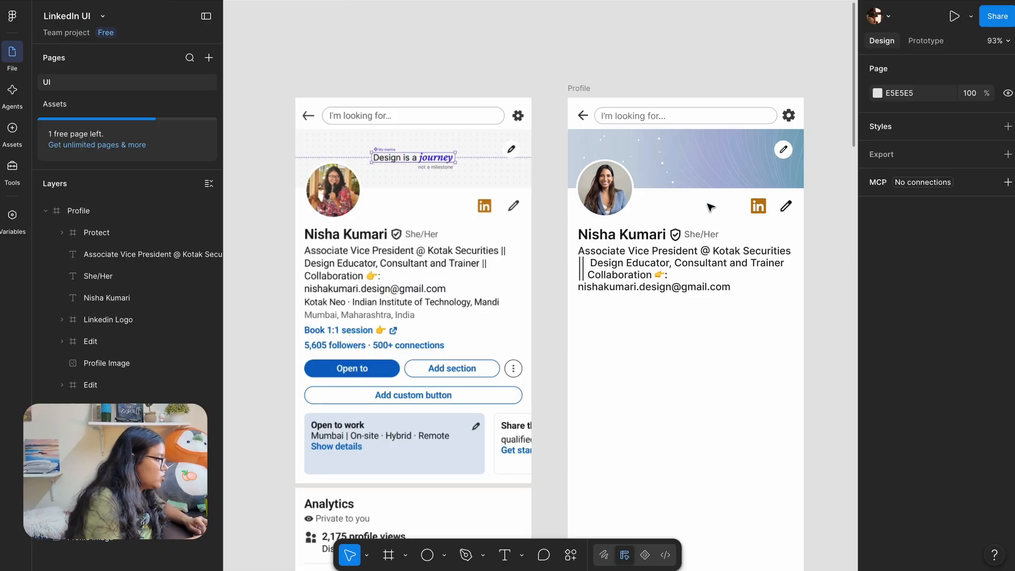
Check the bio text's weight, keeping it Inter Medium
{"action": "scroll", "coordinate": [626, 273], "scroll_direction": "up", "scroll_amount": 3}
{"action": "left_click", "coordinate": [626, 274]}
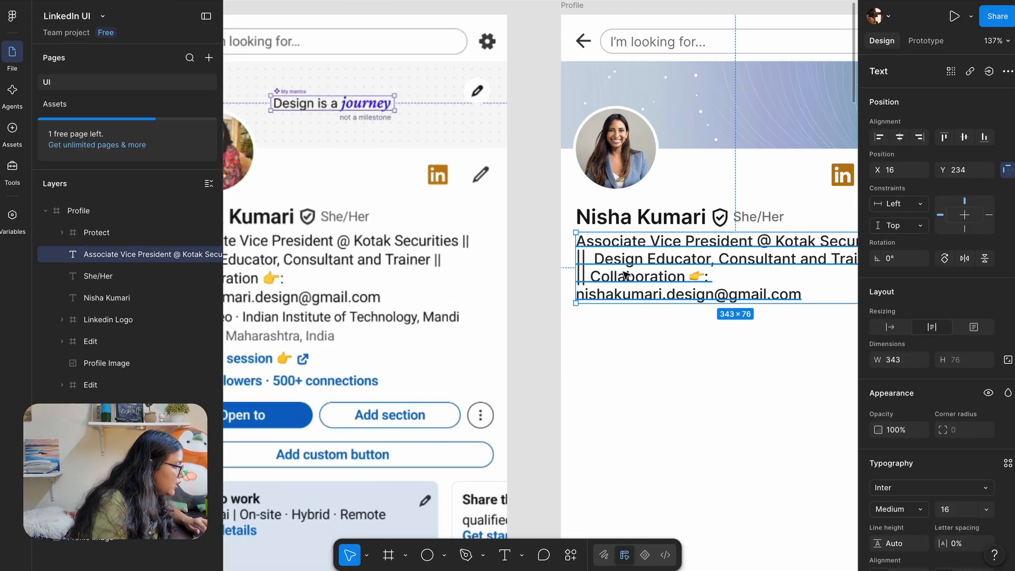
{"action": "left_click", "coordinate": [909, 513]}
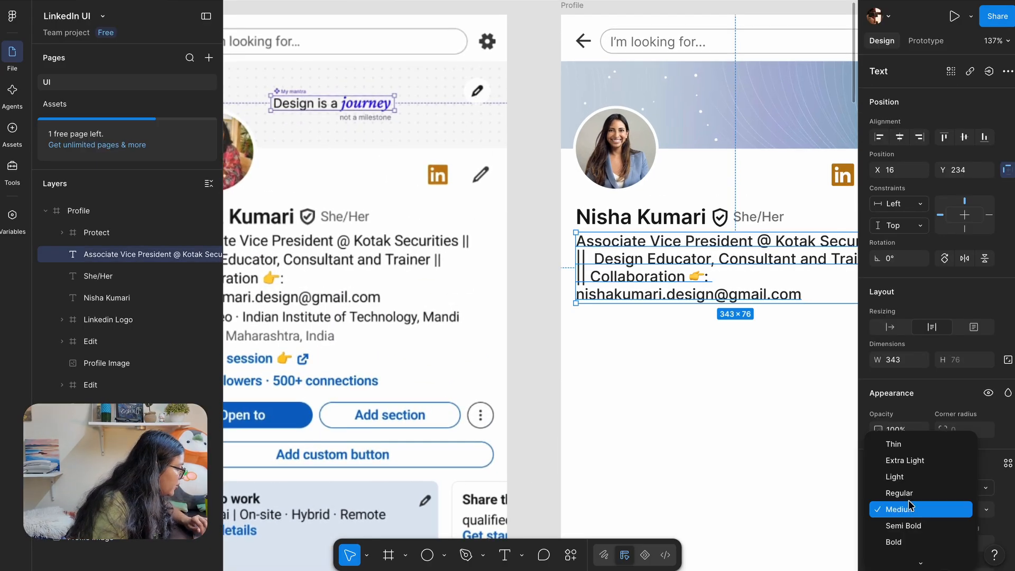
{"action": "scroll", "coordinate": [692, 396], "scroll_direction": "down", "scroll_amount": 3}
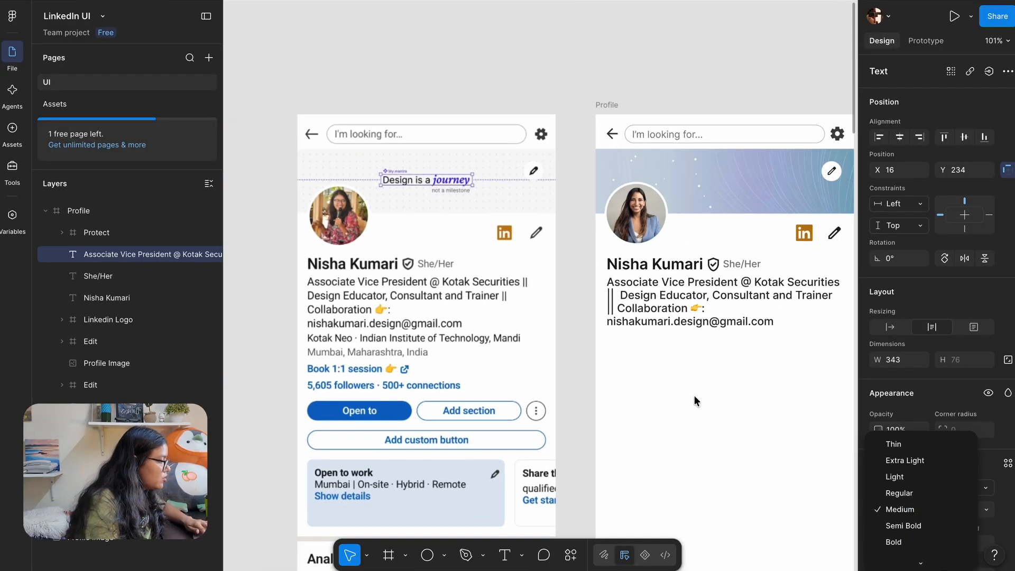
{"action": "left_click", "coordinate": [597, 314]}
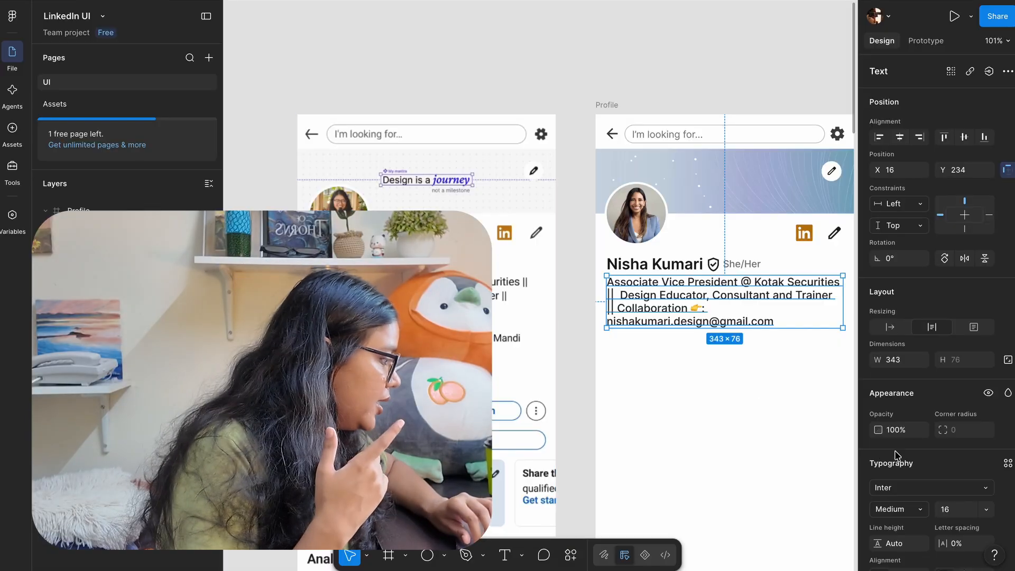
{"action": "scroll", "coordinate": [907, 464], "scroll_direction": "down", "scroll_amount": 2}
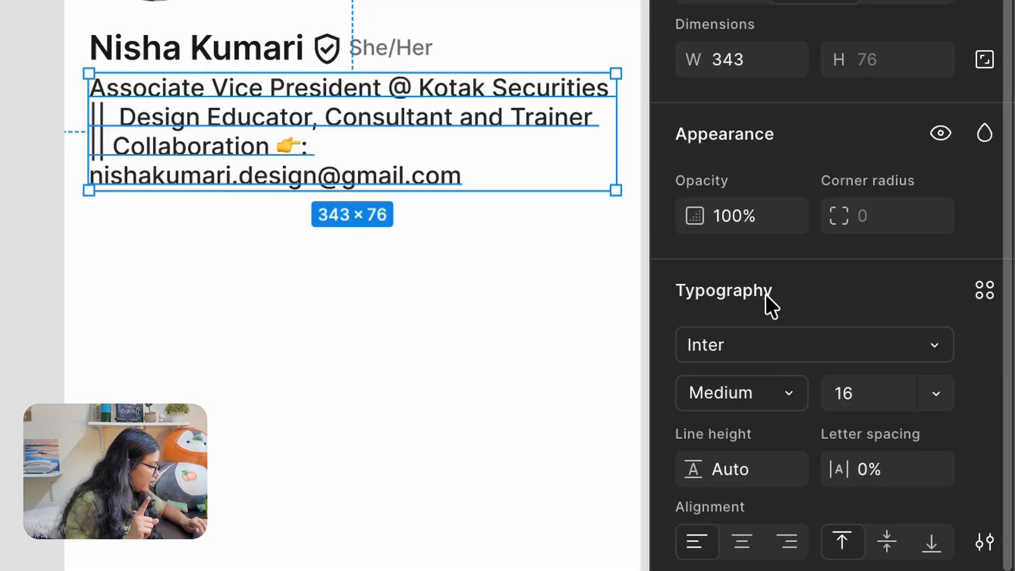
{"action": "scroll", "coordinate": [767, 302], "scroll_direction": "down", "scroll_amount": 2}
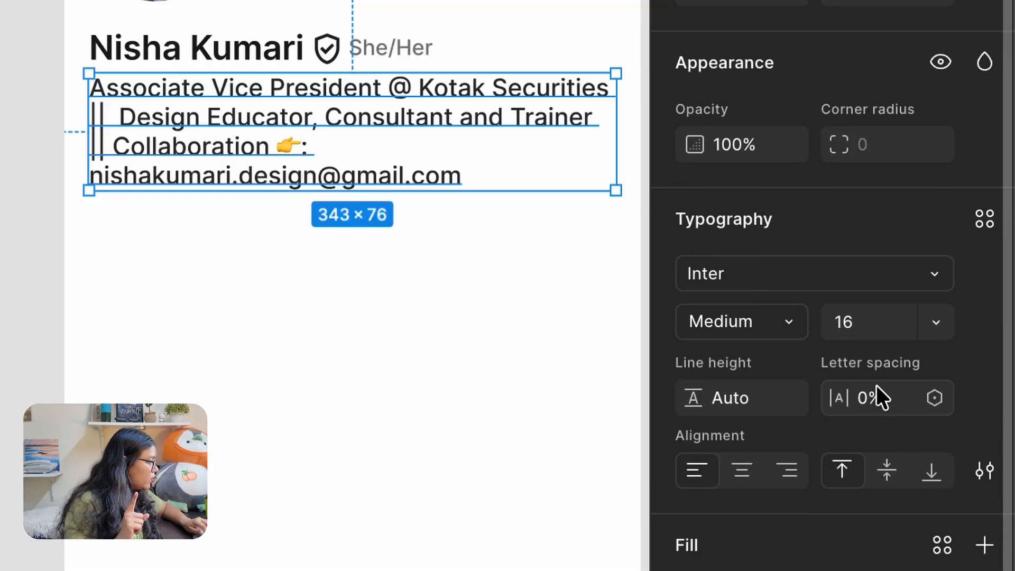
Set the bio's letter spacing to -2% so its lines rewrap like the reference
{"action": "left_click", "coordinate": [892, 410]}
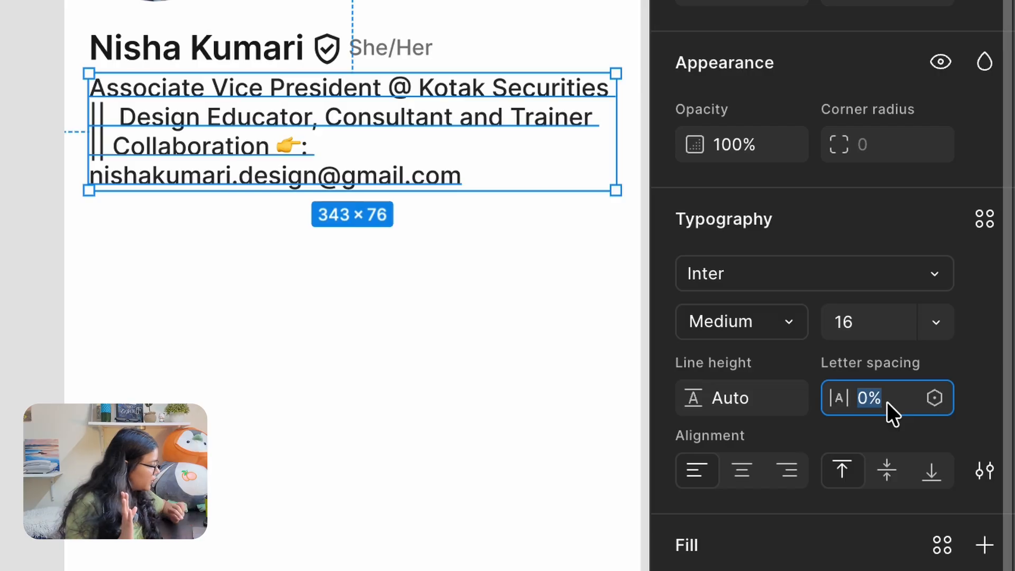
{"action": "type", "text": "-1"}
{"action": "key", "text": "Return"}
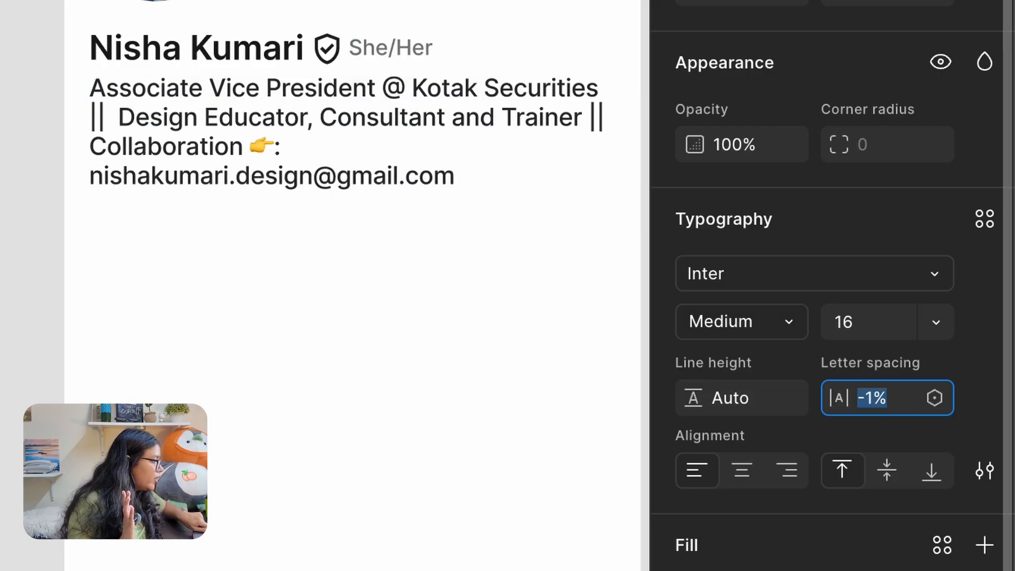
{"action": "key", "text": "Down"}
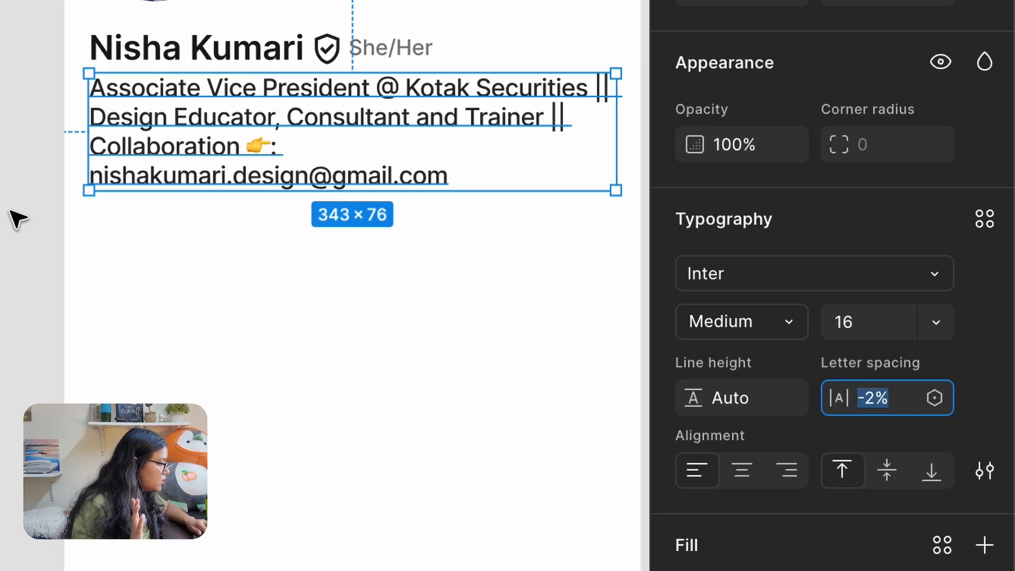
{"action": "left_click", "coordinate": [11, 211]}
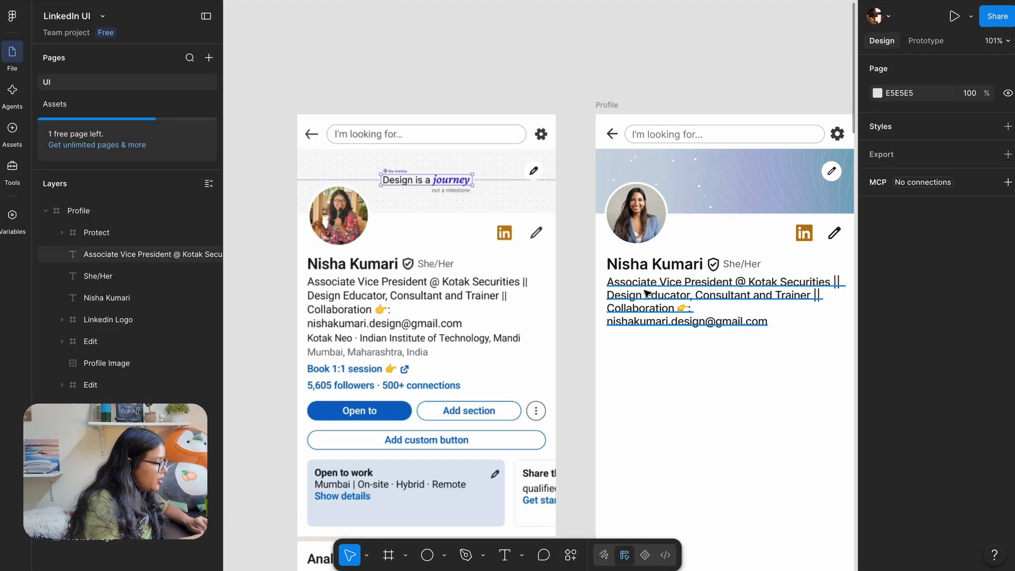
Duplicate the bio text and place the copy just under the original
{"action": "left_click", "coordinate": [178, 116]}
{"action": "scroll", "coordinate": [130, 174], "scroll_direction": "down", "scroll_amount": 1}
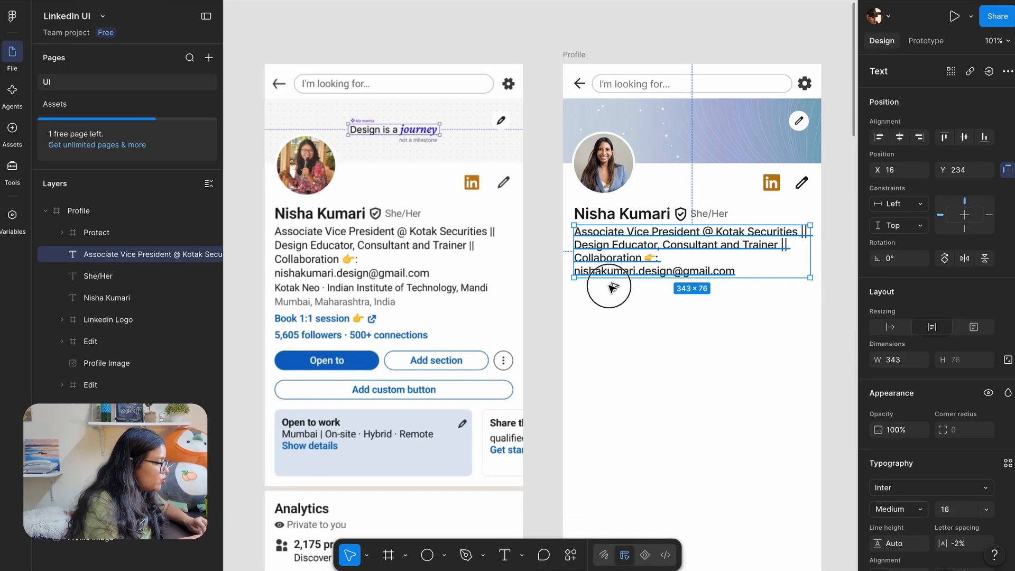
{"action": "left_click_drag", "start_coordinate": [602, 252], "coordinate": [601, 312]}
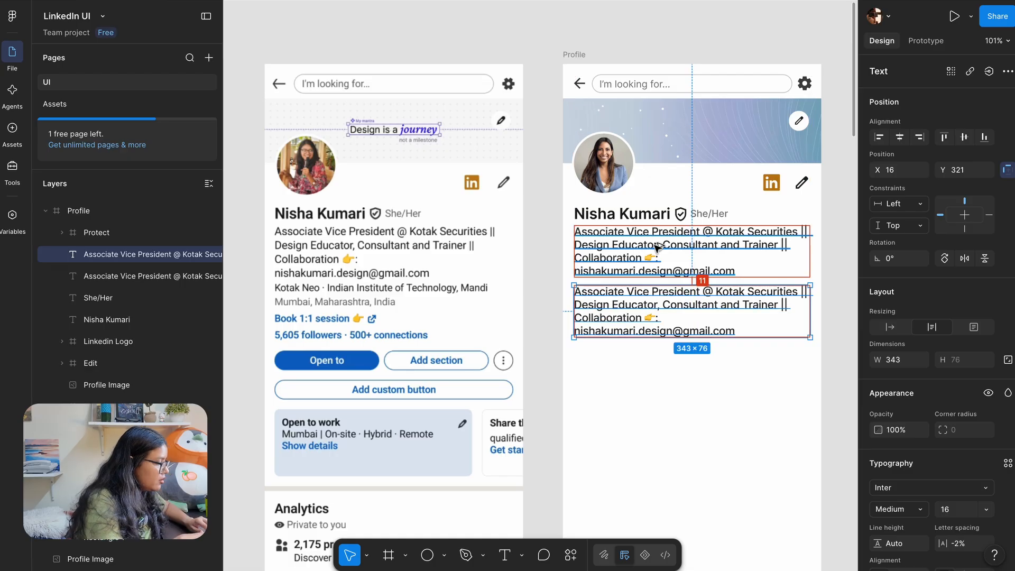
{"action": "key", "text": "shift+r"}
{"action": "scroll", "coordinate": [620, 243], "scroll_direction": "up", "scroll_amount": 6}
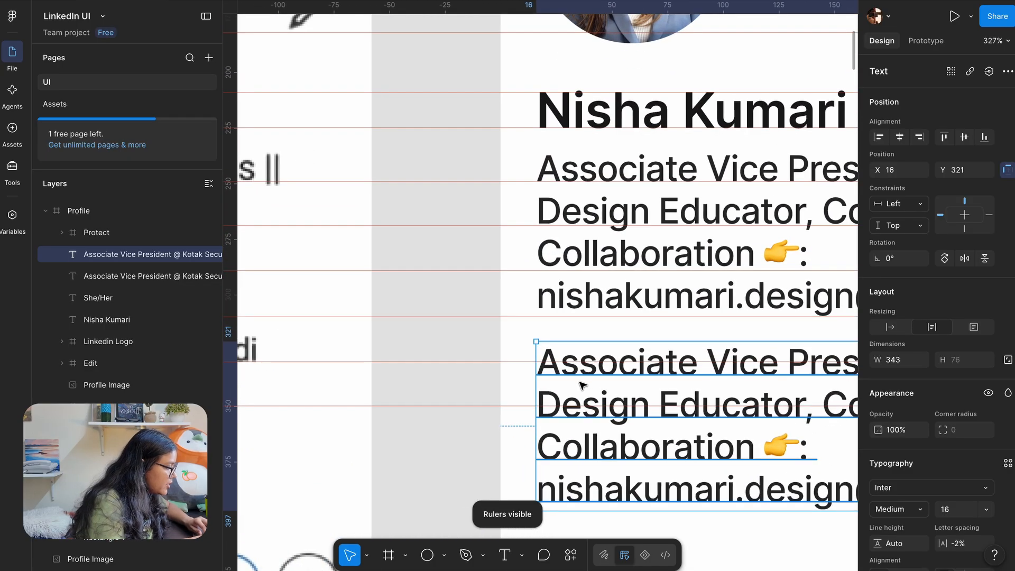
{"action": "left_click_drag", "start_coordinate": [581, 376], "coordinate": [576, 364]}
{"action": "scroll", "coordinate": [475, 346], "scroll_direction": "down", "scroll_amount": 6}
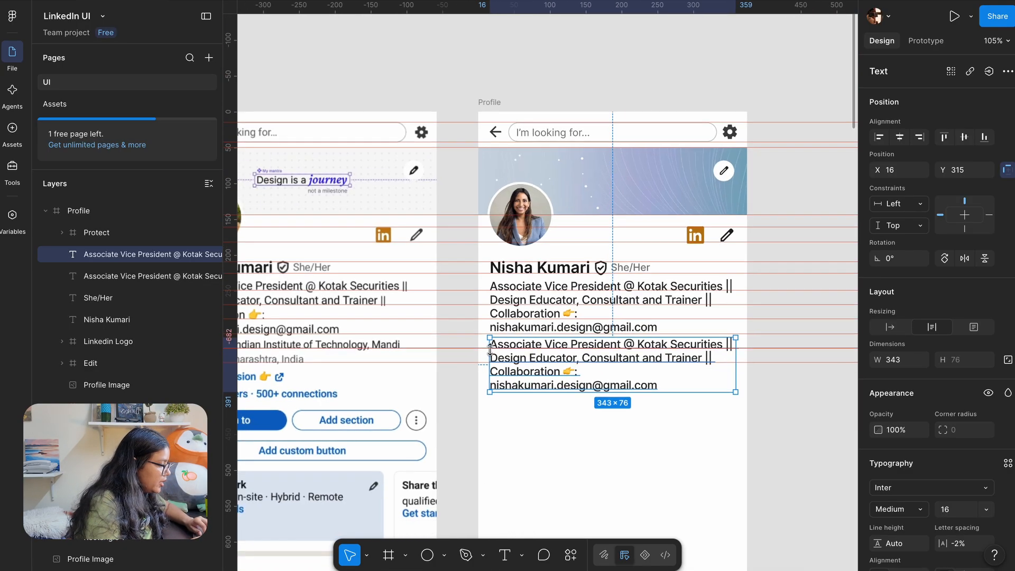
Change the copy to read 'Kotak Neo · Indian Institute of Technology, Mandi'
{"action": "double_click", "coordinate": [529, 378]}
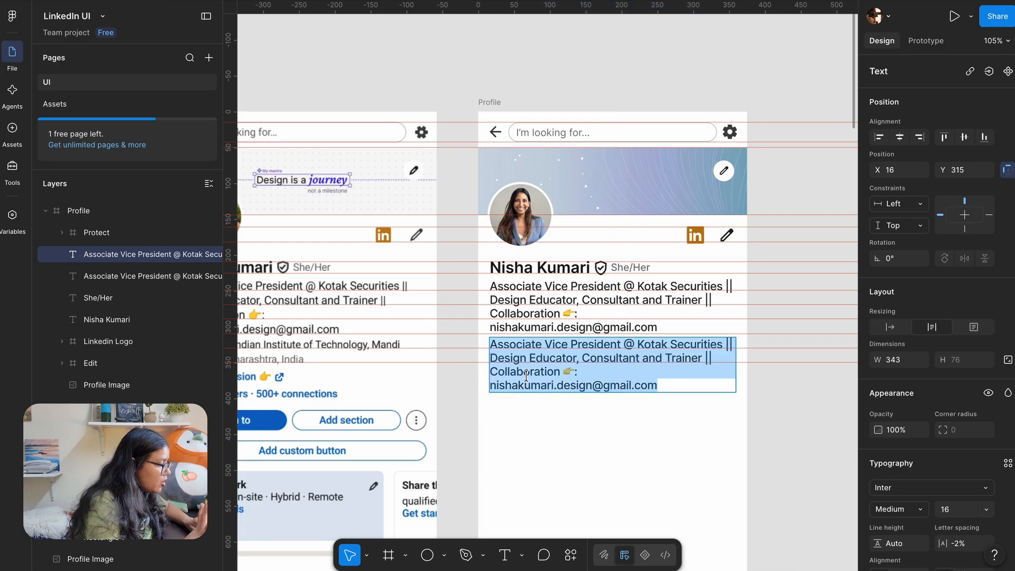
{"action": "scroll", "coordinate": [495, 455], "scroll_direction": "left", "scroll_amount": 3}
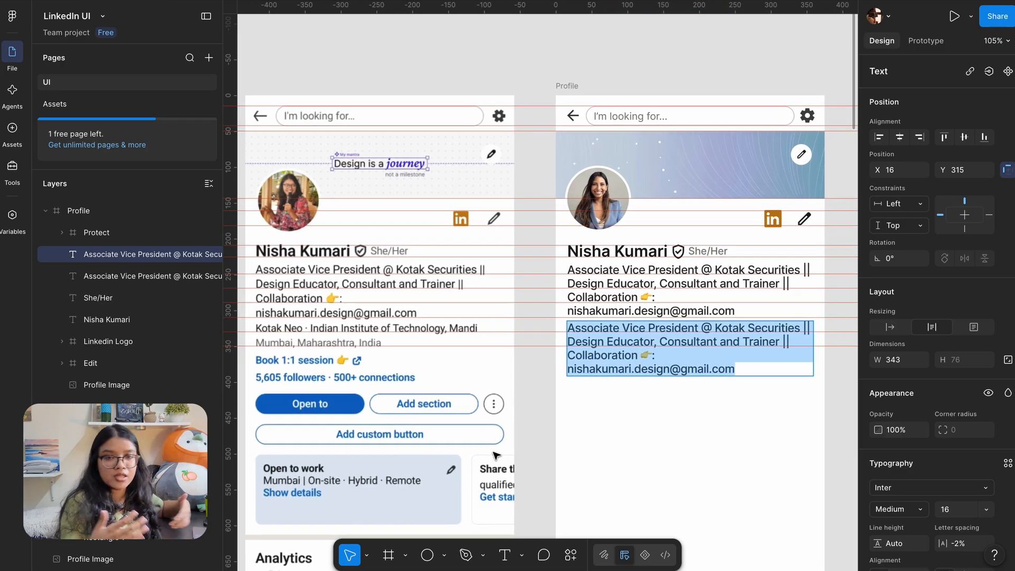
{"action": "type", "text": "Kota"}
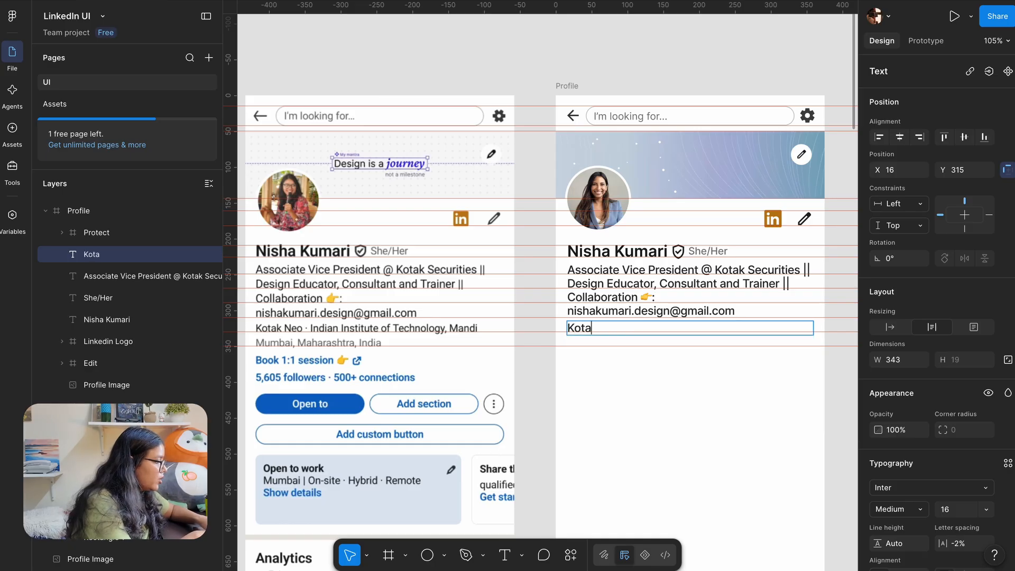
{"action": "type", "text": "k Neo"}
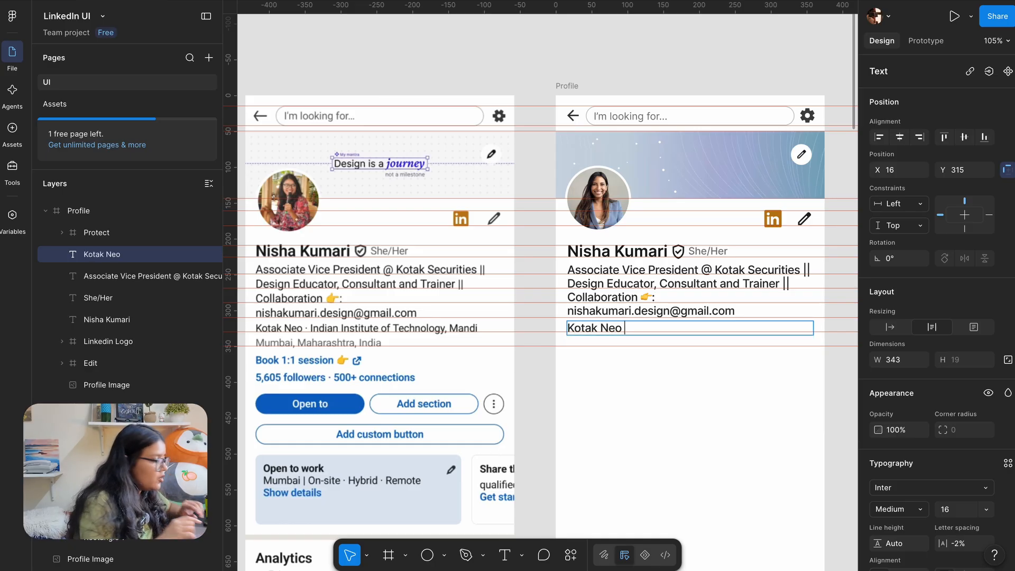
{"action": "scroll", "coordinate": [256, 326], "scroll_direction": "up", "scroll_amount": 5, "text": "ctrl"}
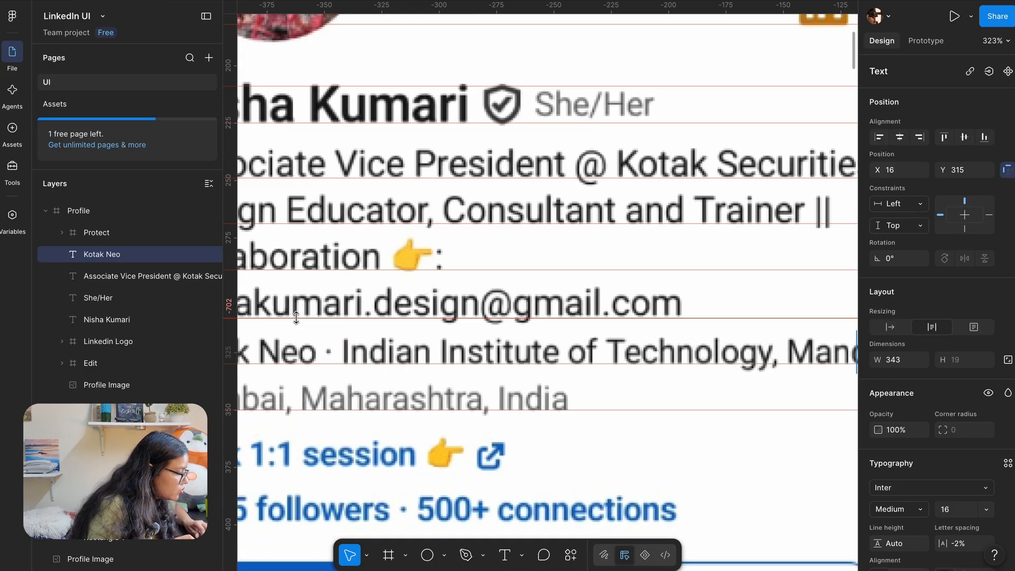
{"action": "scroll", "coordinate": [441, 345], "scroll_direction": "down", "scroll_amount": 8, "text": "ctrl"}
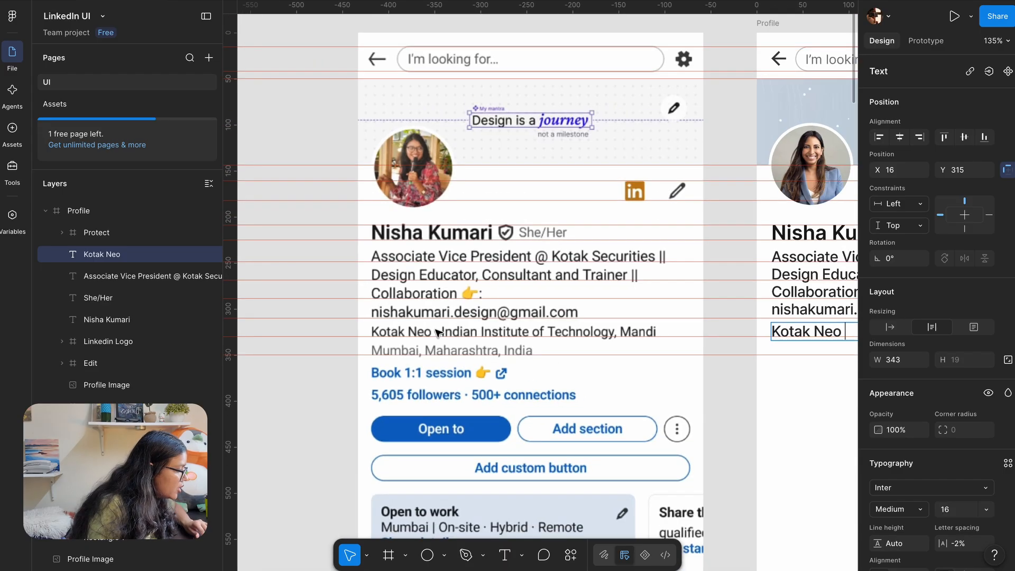
{"action": "scroll", "coordinate": [564, 320], "scroll_direction": "up", "scroll_amount": 6}
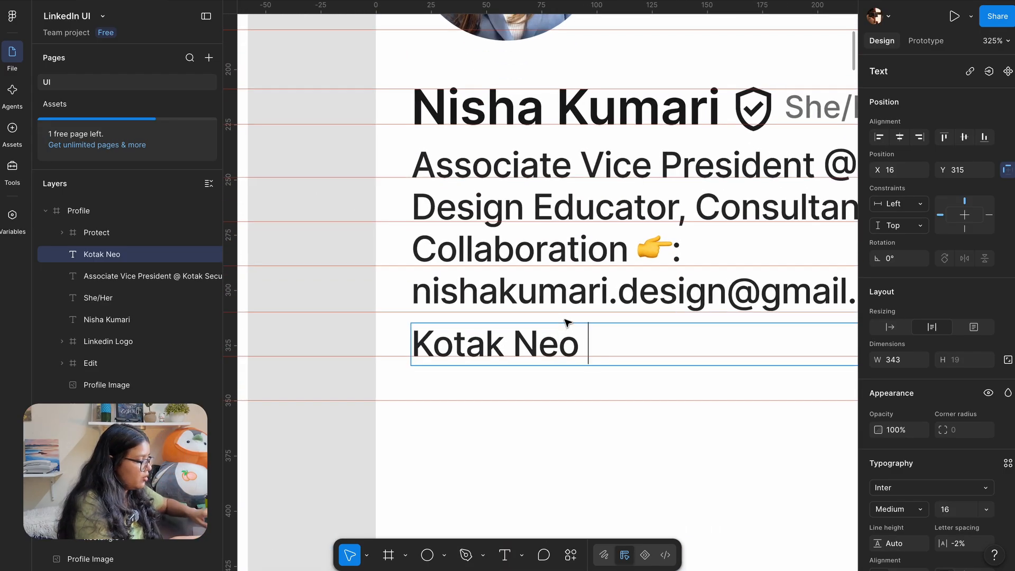
{"action": "key", "text": "ctrl+super+space"}
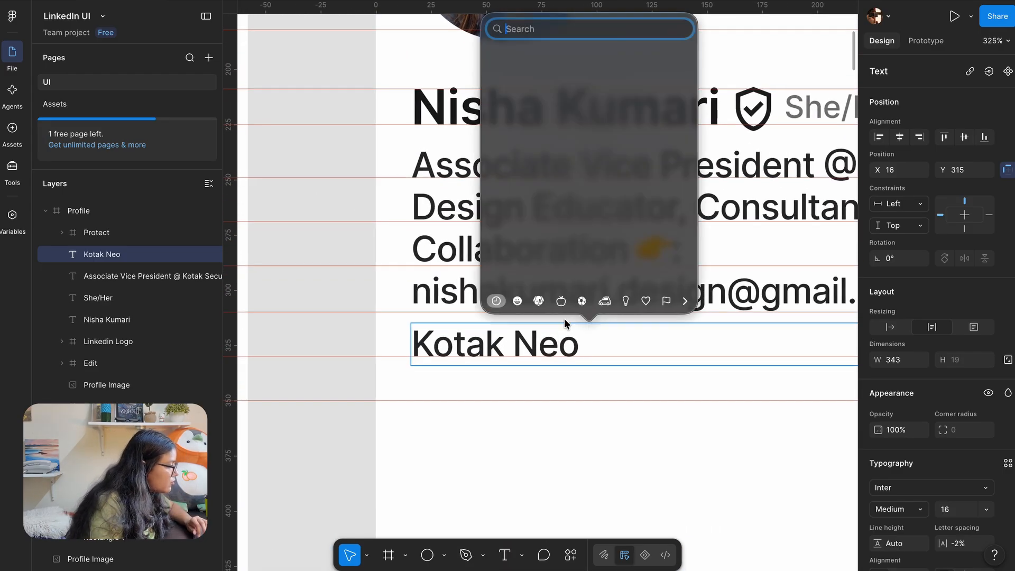
{"action": "type", "text": "dot"}
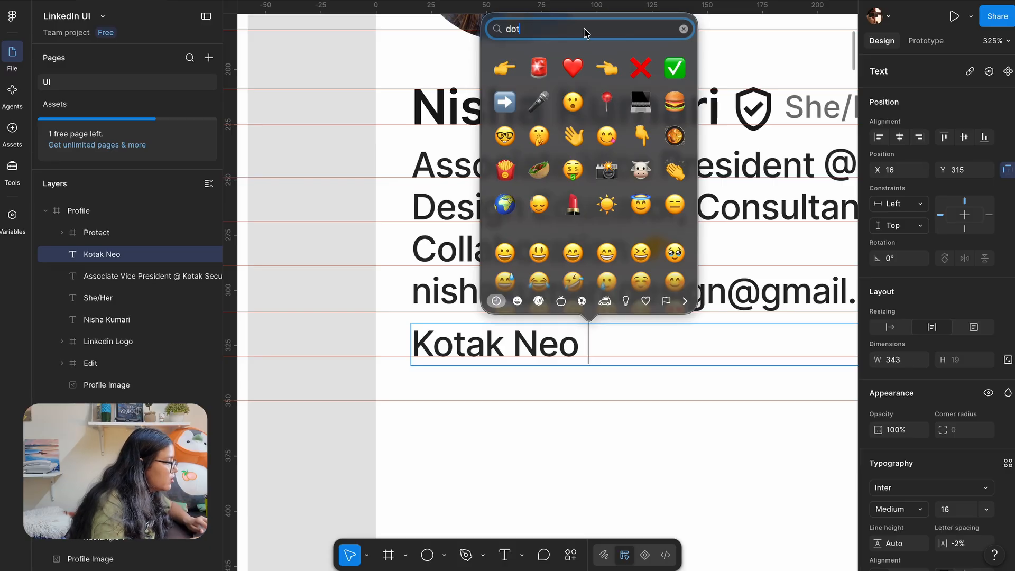
{"action": "left_click", "coordinate": [573, 100]}
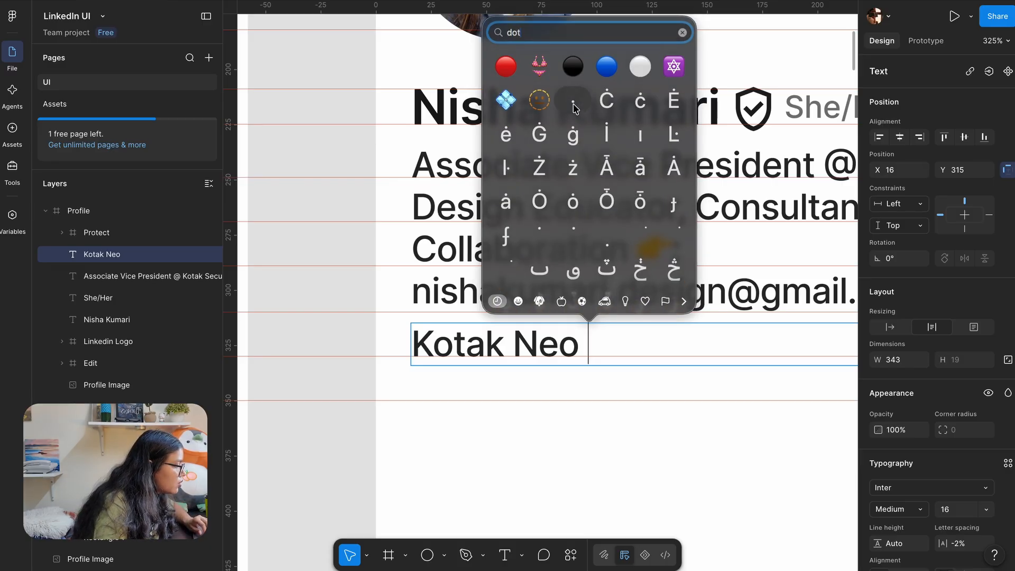
{"action": "scroll", "coordinate": [461, 378], "scroll_direction": "down", "scroll_amount": 4}
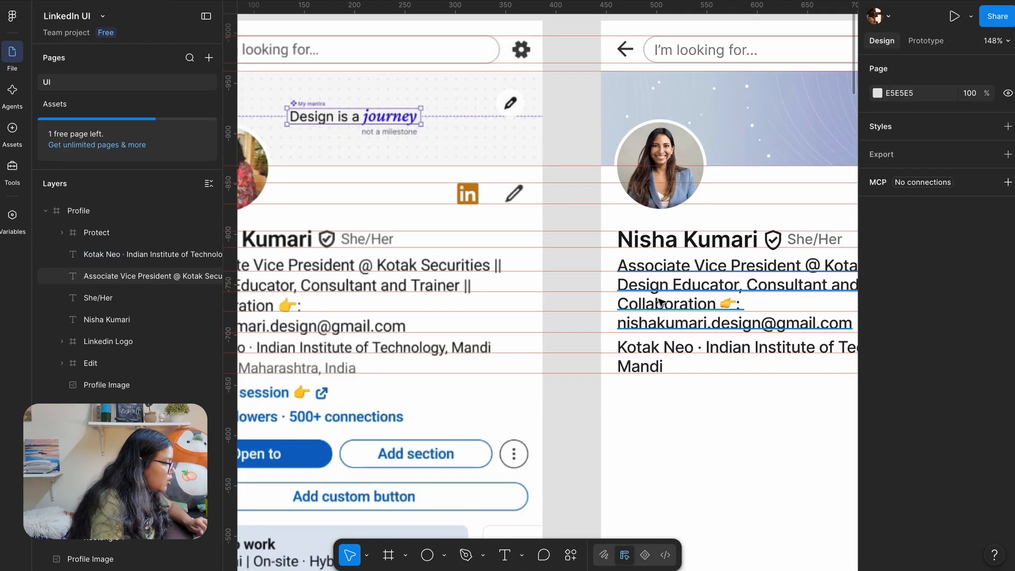
Give the four-line bio text a line height of 20 instead of Auto
{"action": "left_click", "coordinate": [660, 303]}
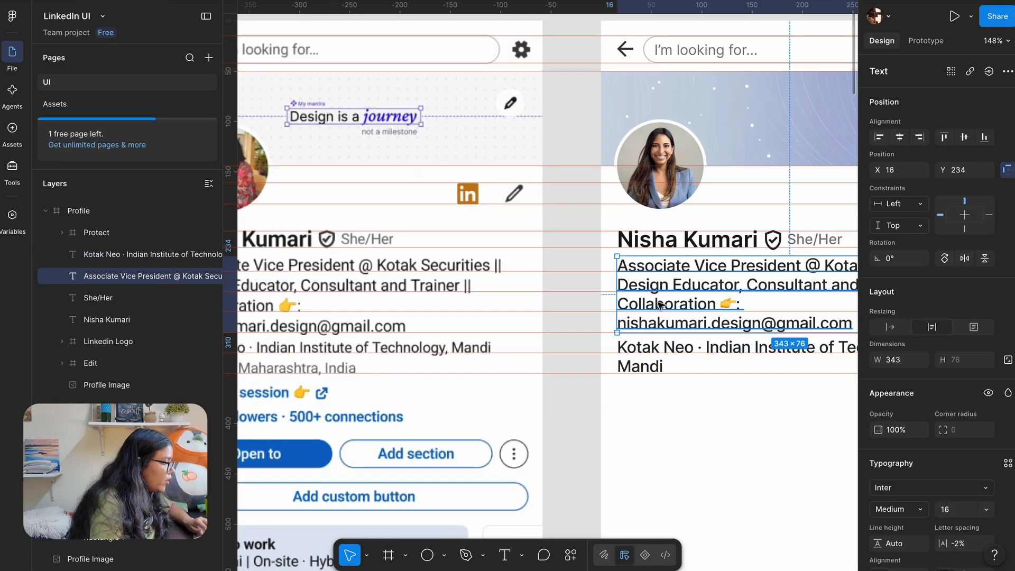
{"action": "scroll", "coordinate": [660, 303], "scroll_direction": "up", "scroll_amount": 3}
{"action": "scroll", "coordinate": [621, 278], "scroll_direction": "up", "scroll_amount": 2}
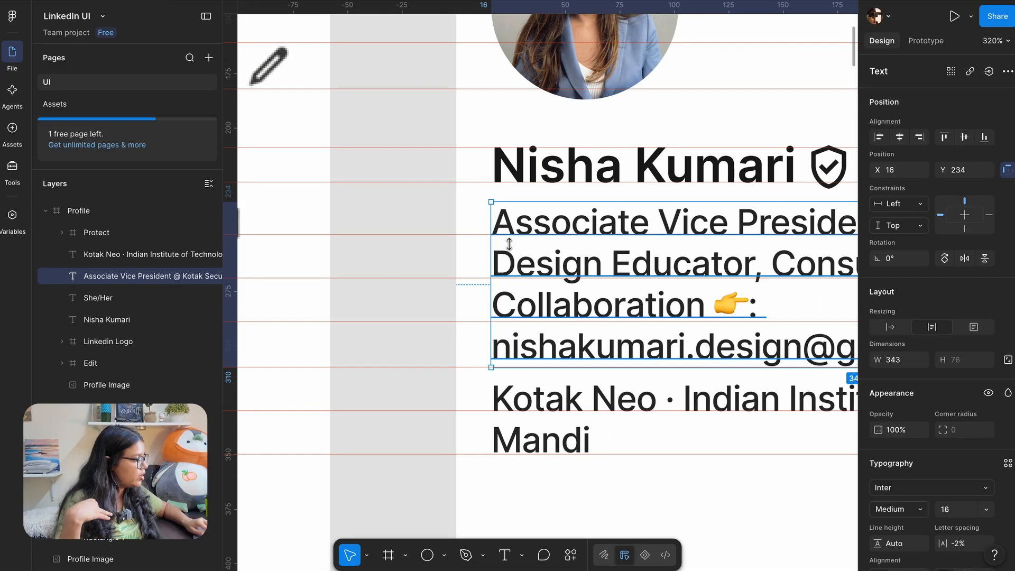
{"action": "scroll", "coordinate": [503, 267], "scroll_direction": "up", "scroll_amount": 3}
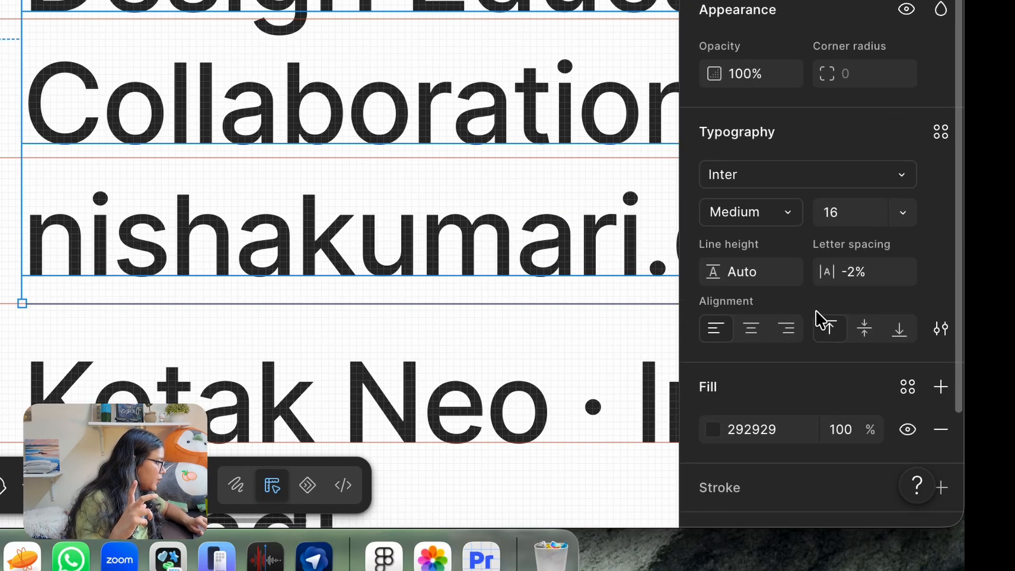
{"action": "left_click", "coordinate": [733, 274]}
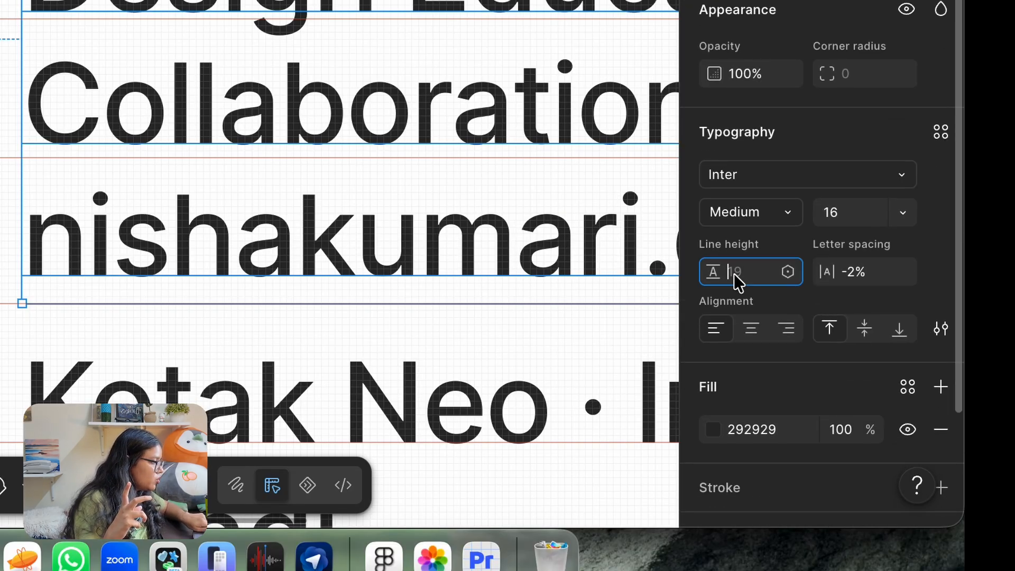
{"action": "type", "text": "20"}
{"action": "key", "text": "Return"}
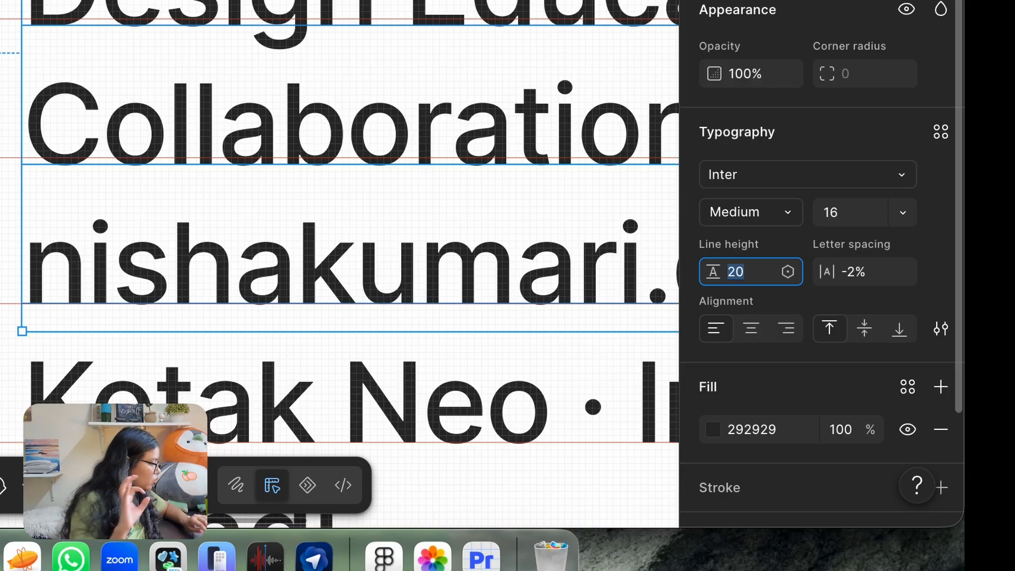
Set the Kotak Neo line's font size to 14 so it fits on one line
{"action": "left_click", "coordinate": [2, 241]}
{"action": "scroll", "coordinate": [2, 241], "scroll_direction": "down", "scroll_amount": 5}
{"action": "scroll", "coordinate": [2, 241], "scroll_direction": "down", "scroll_amount": 2}
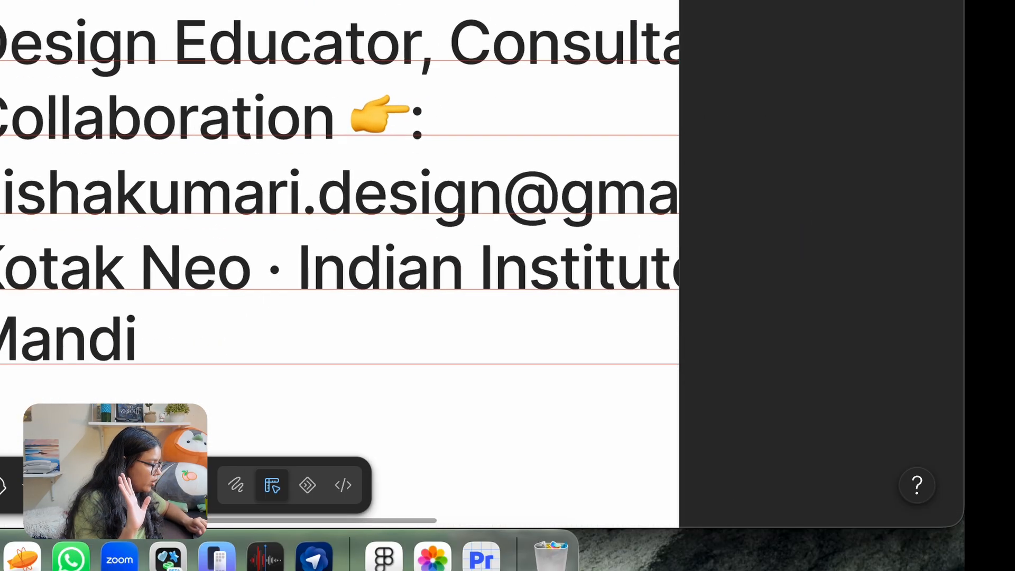
{"action": "left_click", "coordinate": [84, 241]}
{"action": "scroll", "coordinate": [83, 233], "scroll_direction": "down", "scroll_amount": 3}
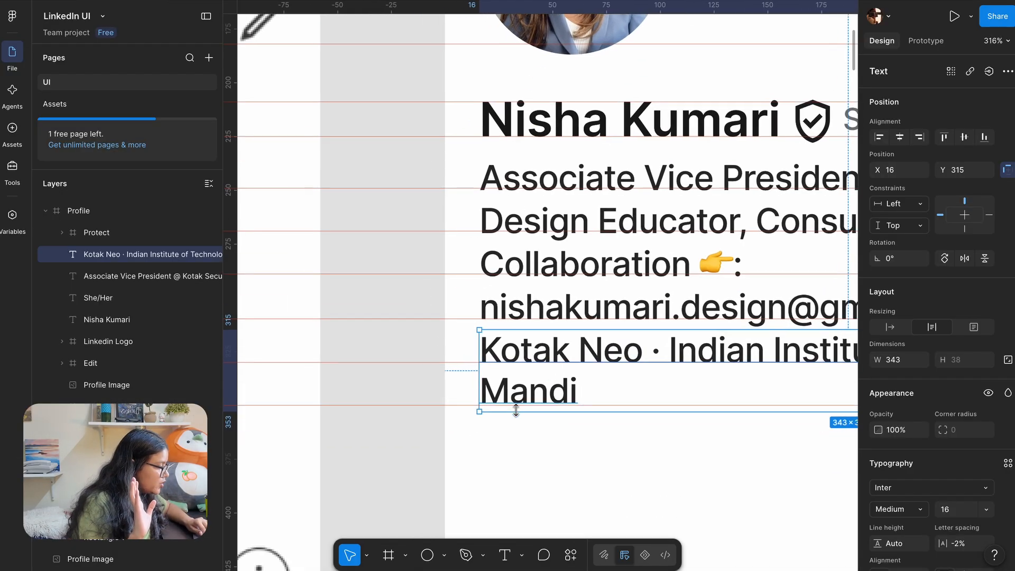
{"action": "scroll", "coordinate": [516, 410], "scroll_direction": "down", "scroll_amount": 5}
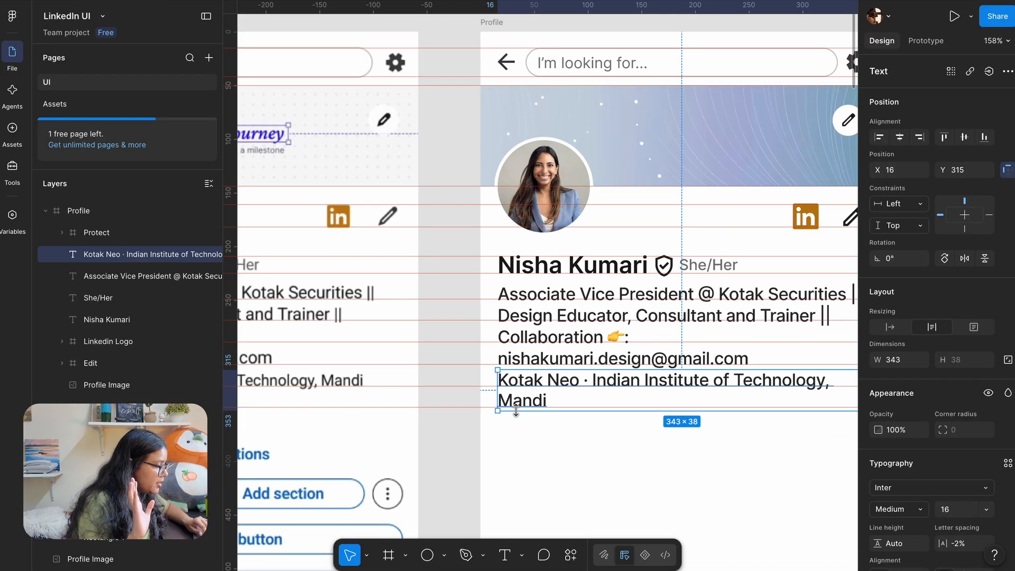
{"action": "scroll", "coordinate": [581, 317], "scroll_direction": "left", "scroll_amount": 3}
{"action": "scroll", "coordinate": [634, 290], "scroll_direction": "right", "scroll_amount": 3}
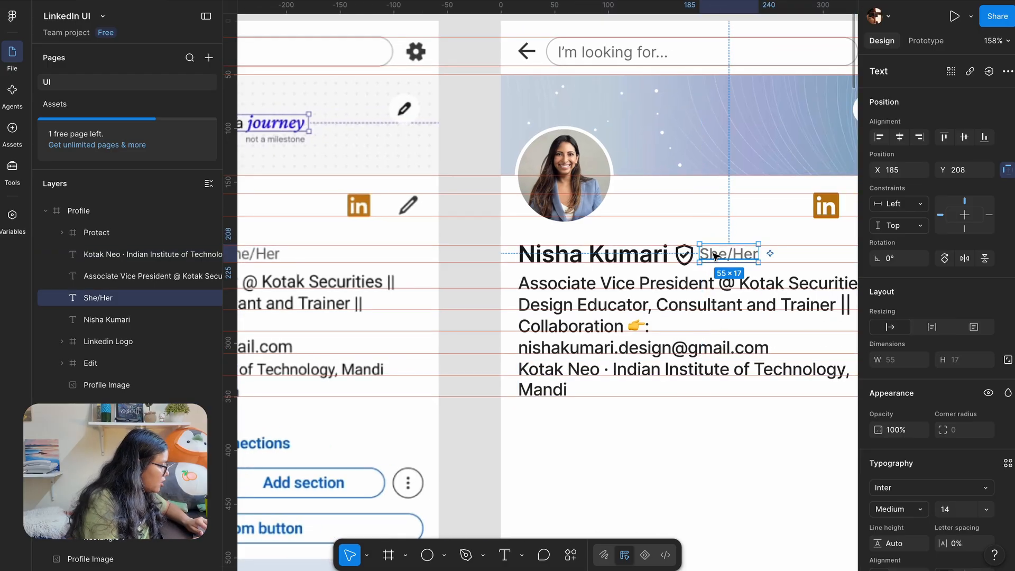
{"action": "left_click", "coordinate": [954, 512]}
{"action": "type", "text": "14"}
{"action": "key", "text": "Return"}
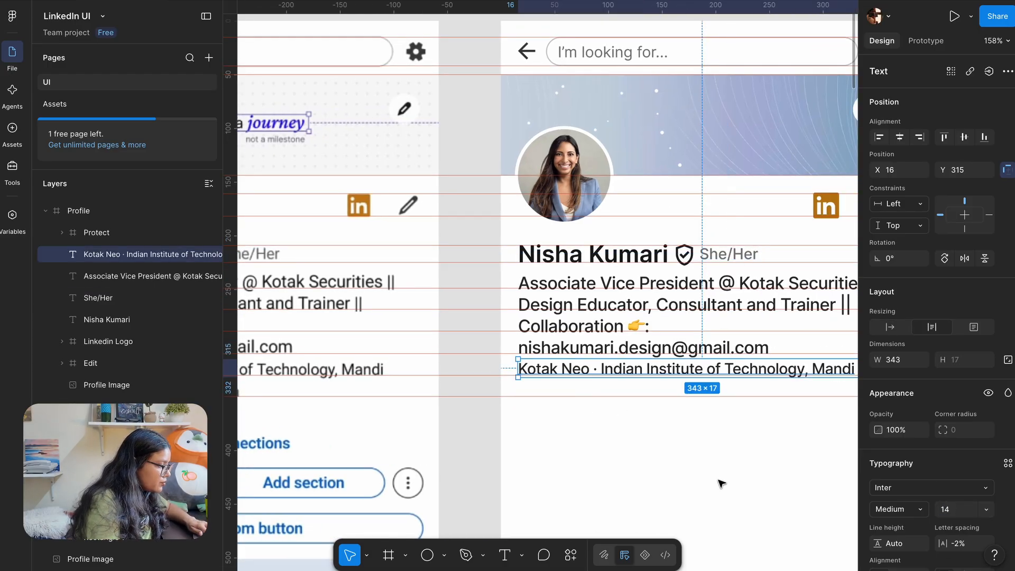
Nudge the Kotak Neo line down by one pixel
{"action": "scroll", "coordinate": [721, 483], "scroll_direction": "left", "scroll_amount": 5}
{"action": "scroll", "coordinate": [816, 399], "scroll_direction": "up", "scroll_amount": 5}
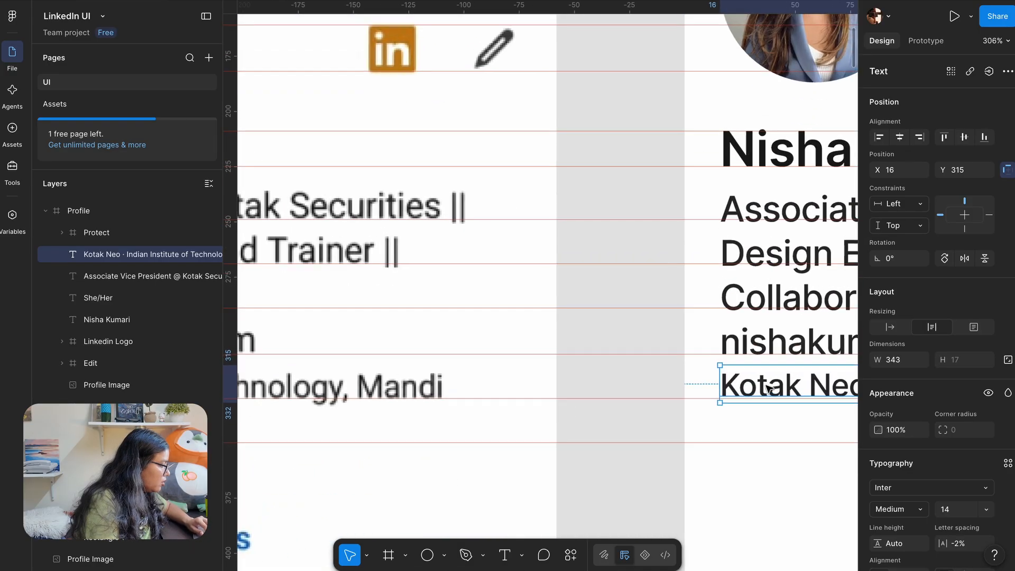
{"action": "scroll", "coordinate": [768, 389], "scroll_direction": "up", "scroll_amount": 2}
{"action": "left_click_drag", "start_coordinate": [731, 386], "coordinate": [730, 388]}
{"action": "scroll", "coordinate": [685, 422], "scroll_direction": "down", "scroll_amount": 5}
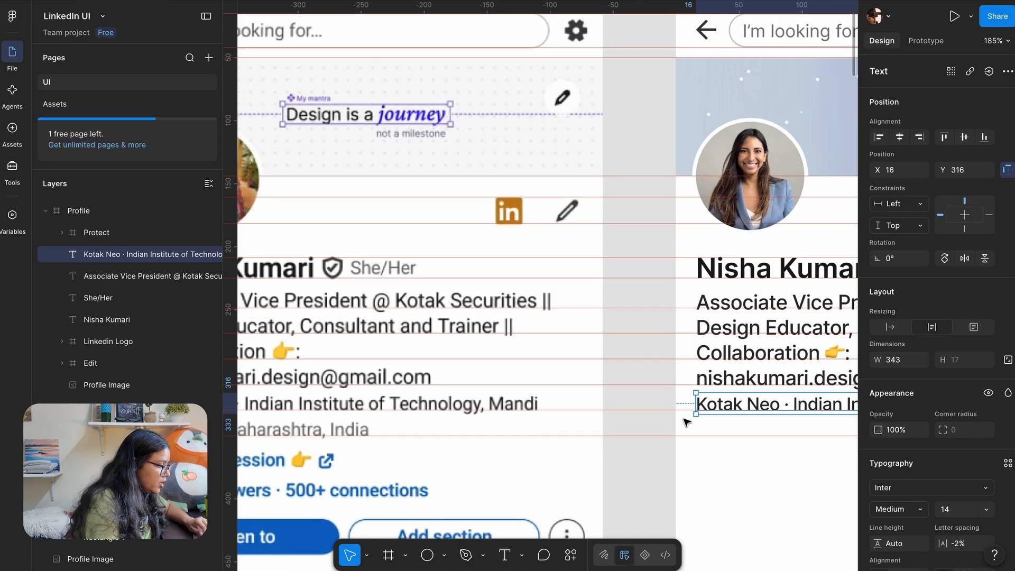
{"action": "scroll", "coordinate": [686, 422], "scroll_direction": "down", "scroll_amount": 2}
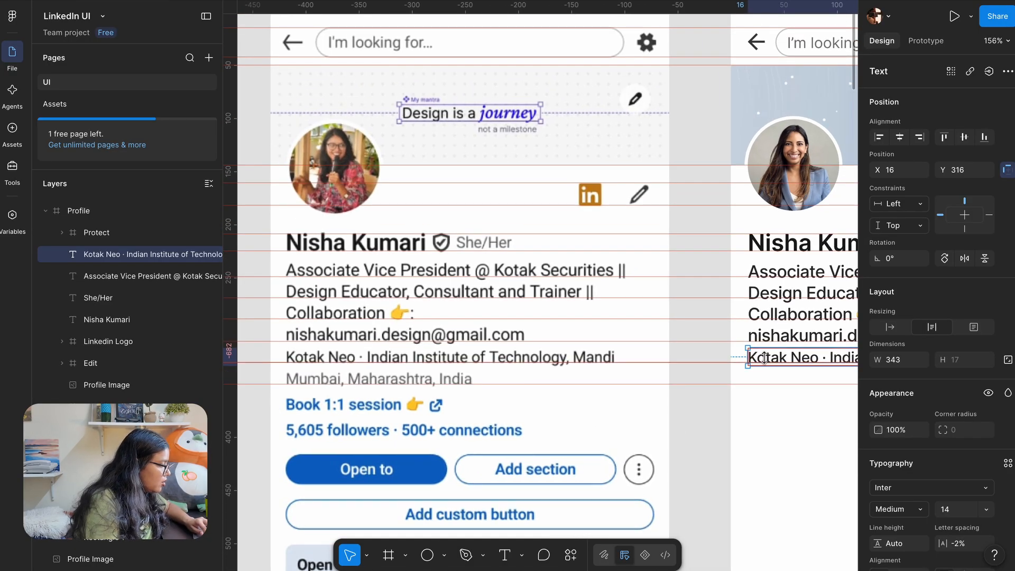
Place a copy of the Kotak Neo line below it and take She/Her's grey value
{"action": "left_click_drag", "start_coordinate": [764, 357], "coordinate": [769, 379]}
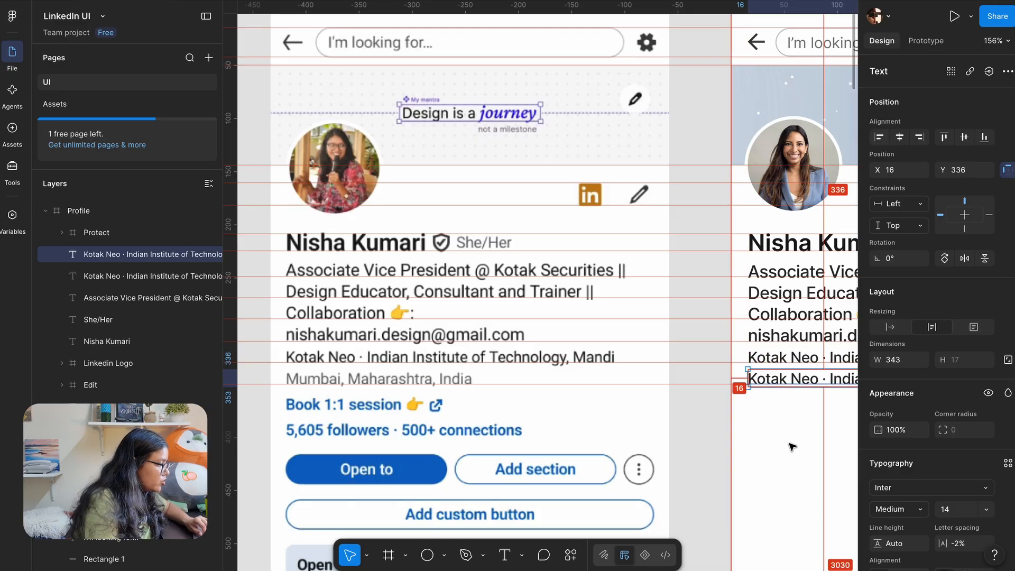
{"action": "scroll", "coordinate": [787, 444], "scroll_direction": "right", "scroll_amount": 5}
{"action": "left_click", "coordinate": [685, 217]}
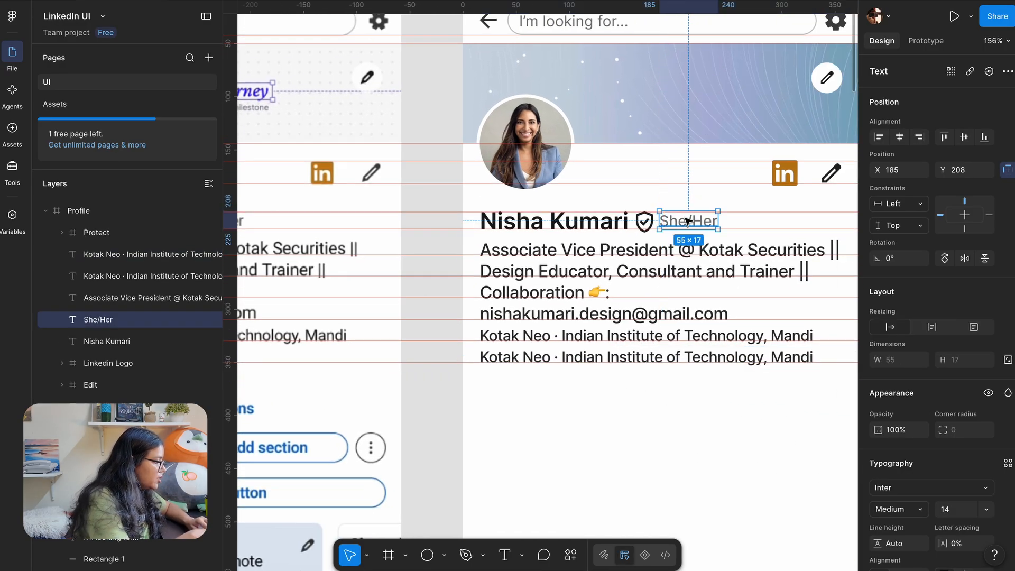
{"action": "scroll", "coordinate": [945, 401], "scroll_direction": "down", "scroll_amount": 3}
{"action": "left_click", "coordinate": [892, 443]}
{"action": "left_click", "coordinate": [476, 421]}
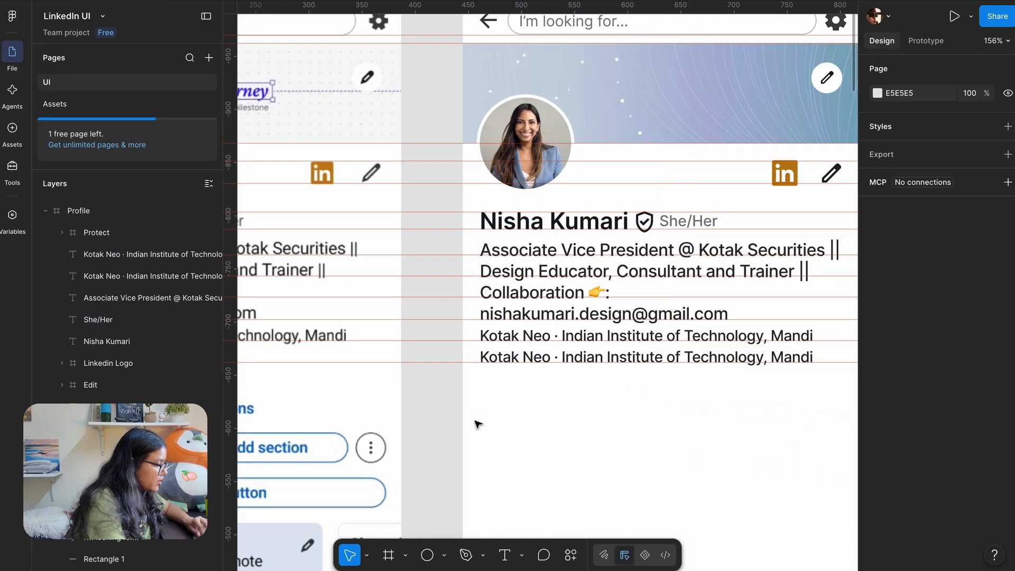
Make the 'Mumbai, Maharashtra, India' line grey, then fit both profiles and hide rulers
{"action": "left_click", "coordinate": [517, 359]}
{"action": "scroll", "coordinate": [899, 412], "scroll_direction": "down", "scroll_amount": 3}
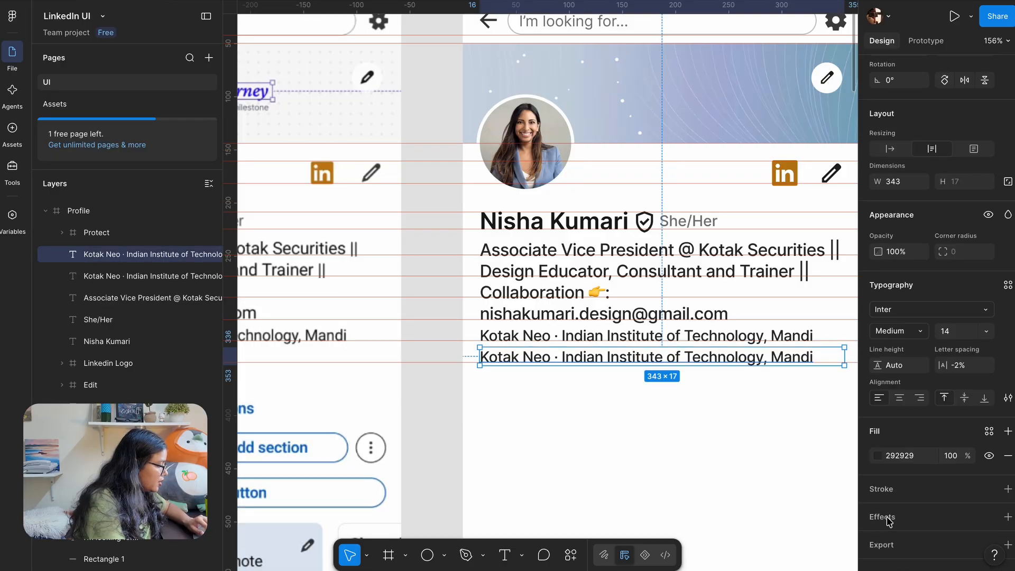
{"action": "left_click", "coordinate": [902, 443]}
{"action": "key", "text": "Return"}
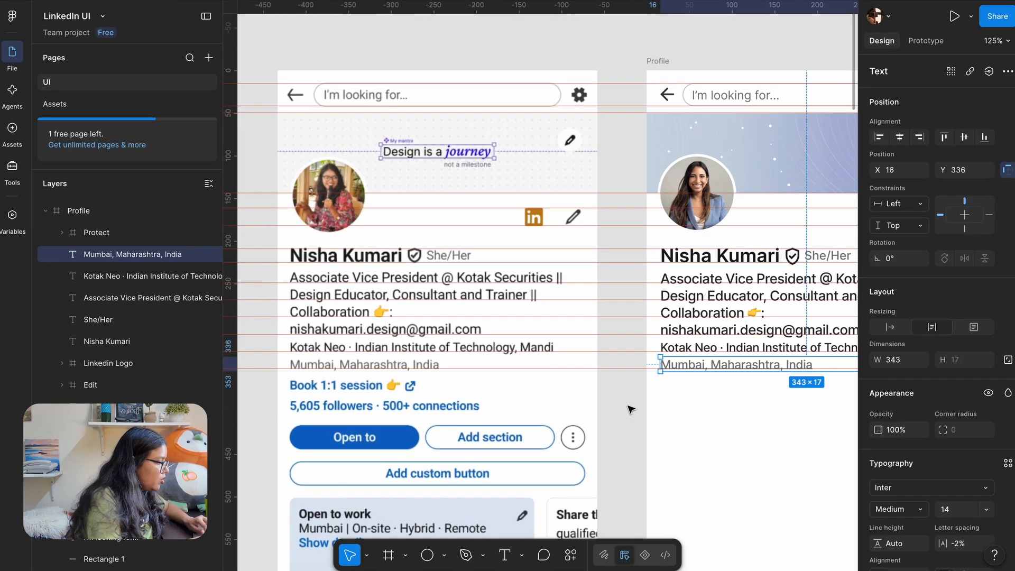
{"action": "left_click", "coordinate": [630, 409]}
{"action": "key", "text": "shift+1"}
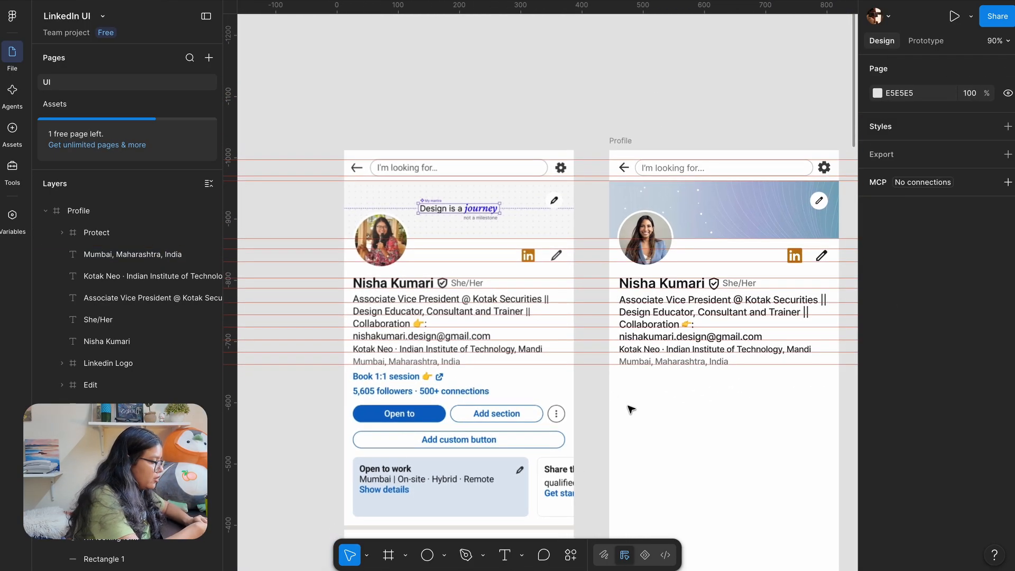
{"action": "key", "text": "shift+r"}
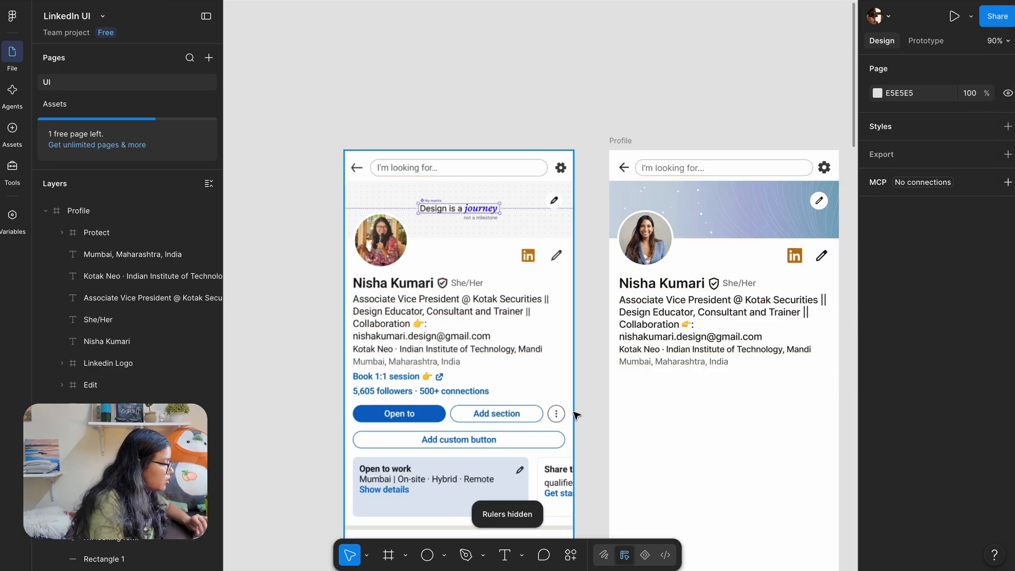
{"action": "scroll", "coordinate": [628, 409], "scroll_direction": "down", "scroll_amount": 3}
{"action": "scroll", "coordinate": [628, 409], "scroll_direction": "right", "scroll_amount": 2}
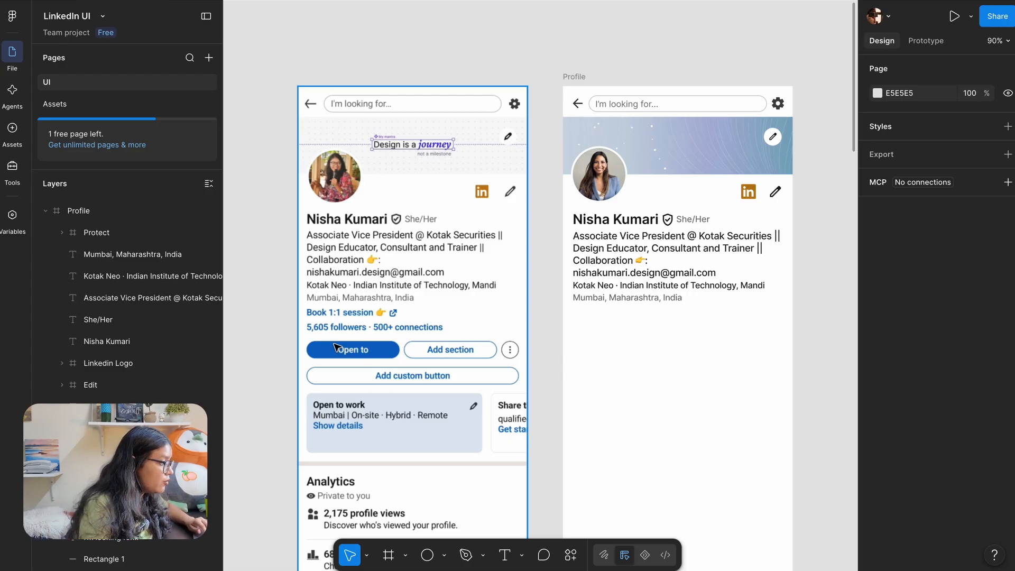
{"action": "scroll", "coordinate": [339, 340], "scroll_direction": "up", "scroll_amount": 5}
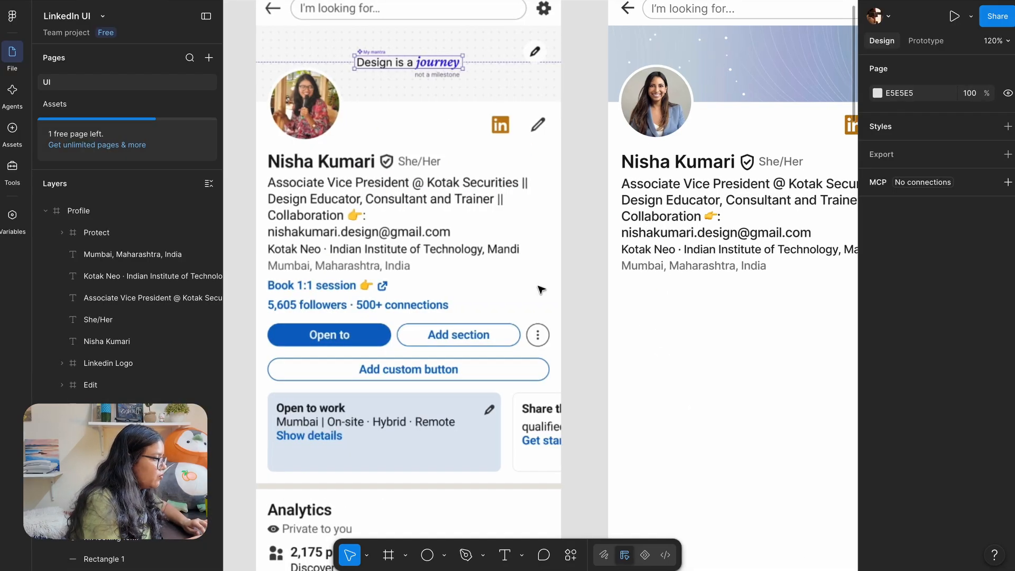
Show the rulers with Shift+R and drag a horizontal guide onto the Mumbai location line
{"action": "left_click", "coordinate": [644, 267]}
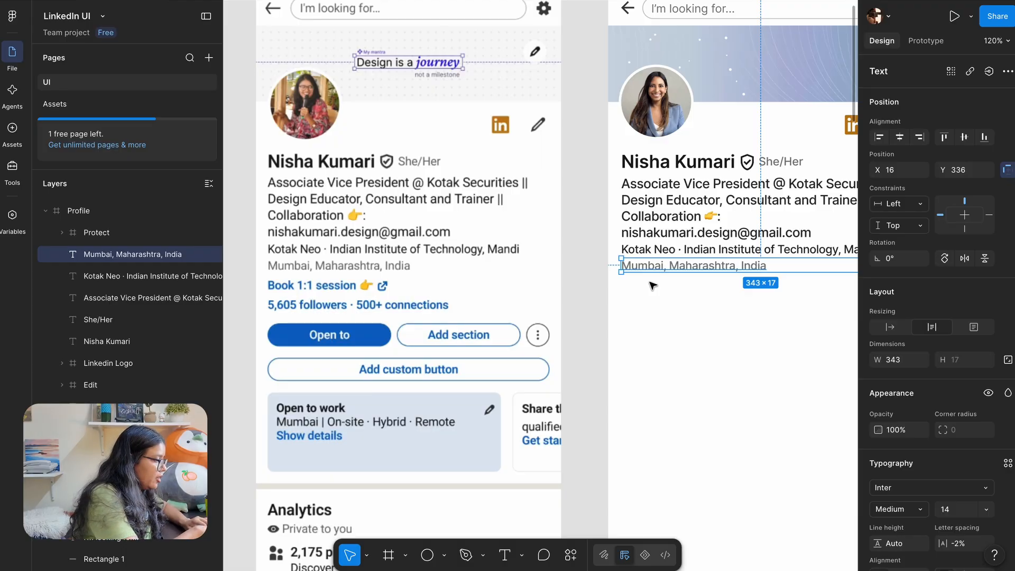
{"action": "key", "text": "shift+r"}
{"action": "left_click", "coordinate": [593, 295]}
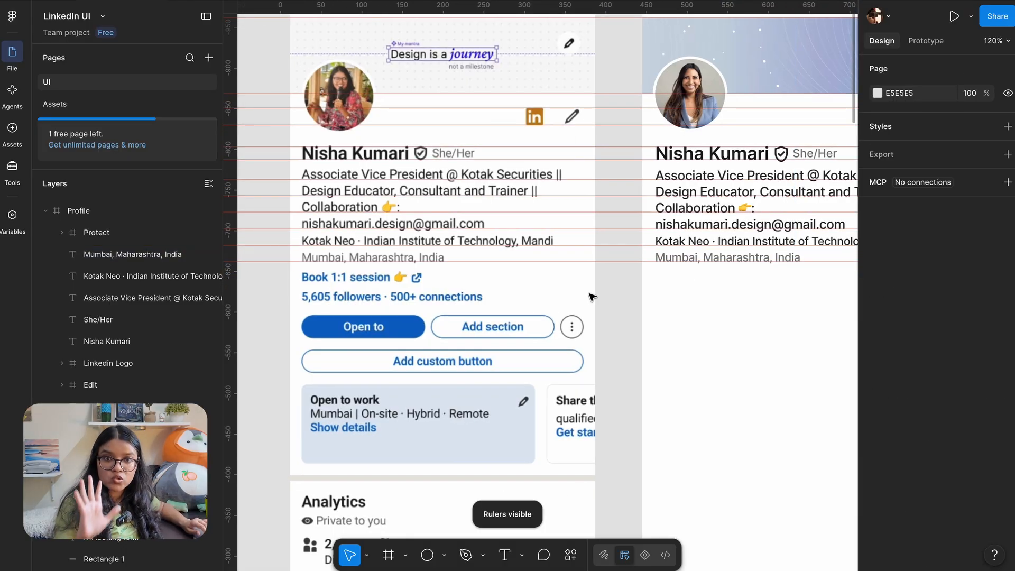
{"action": "scroll", "coordinate": [541, 275], "scroll_direction": "up", "scroll_amount": 2}
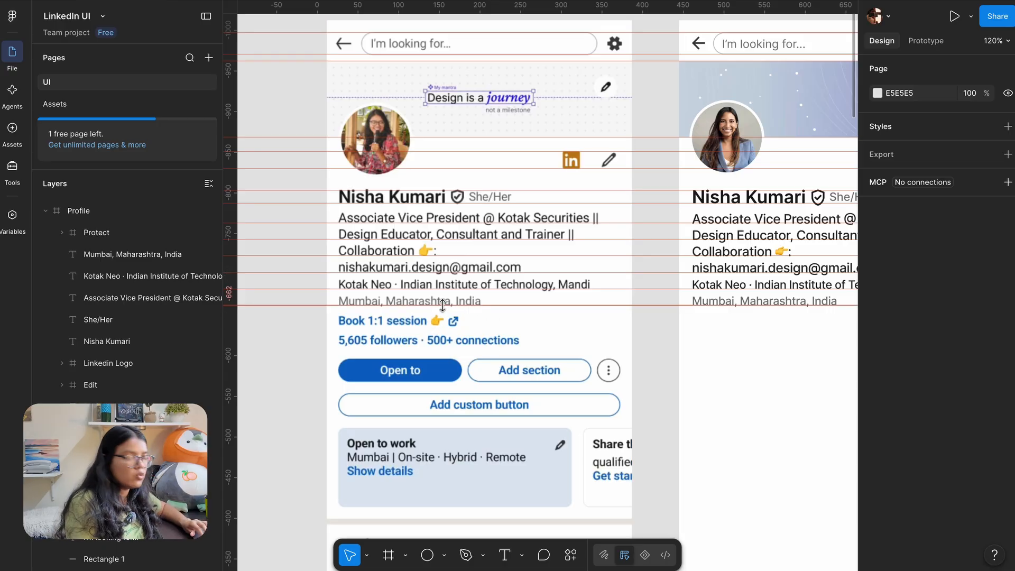
{"action": "scroll", "coordinate": [441, 306], "scroll_direction": "down", "scroll_amount": 5}
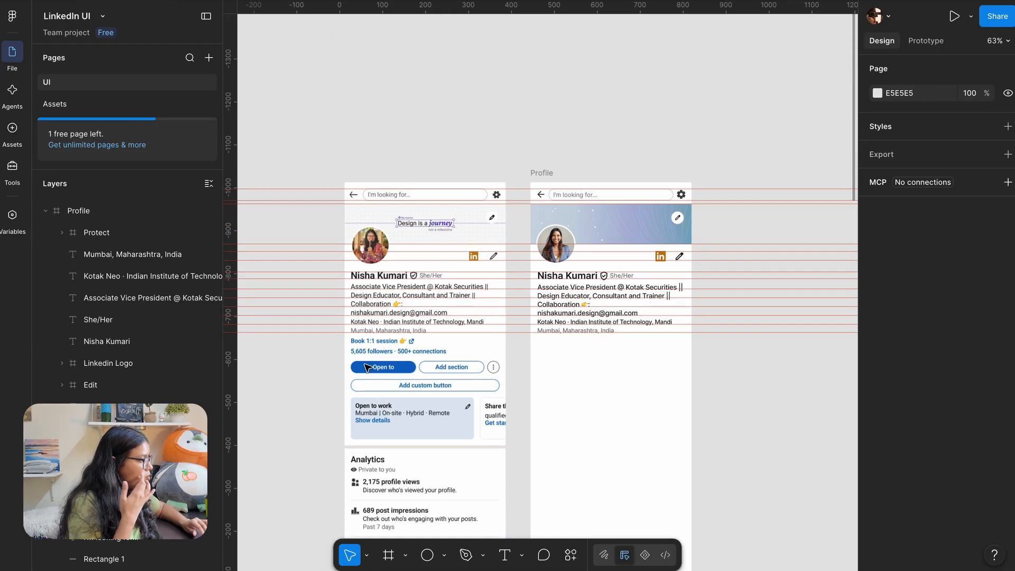
{"action": "scroll", "coordinate": [374, 285], "scroll_direction": "up", "scroll_amount": 10}
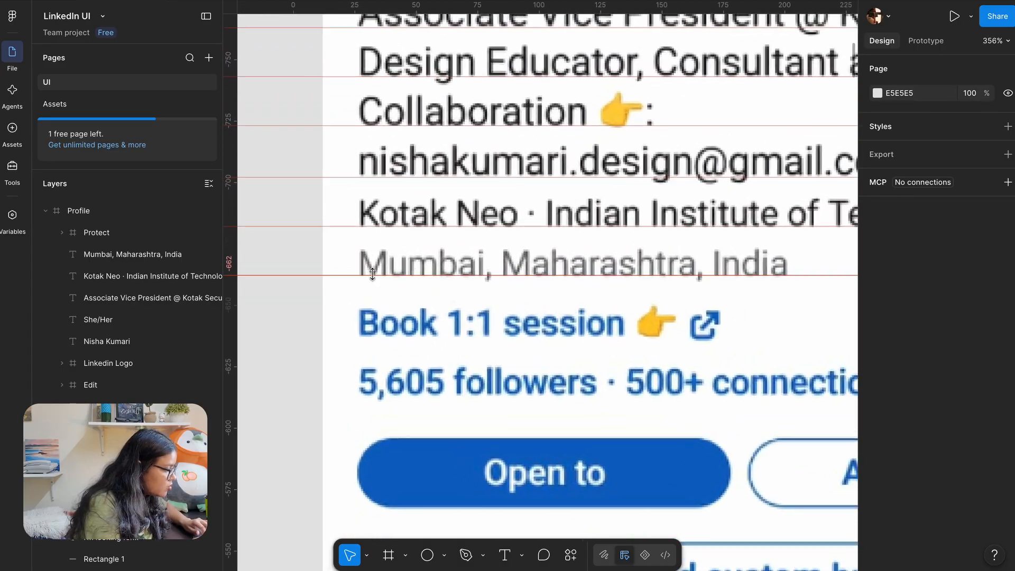
{"action": "left_click_drag", "start_coordinate": [373, 286], "coordinate": [363, 355]}
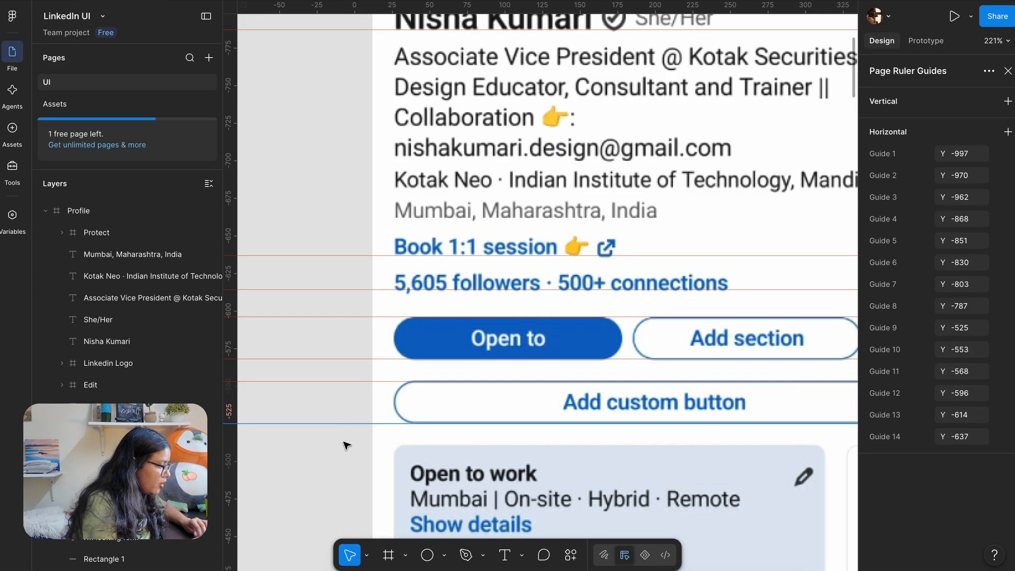
{"action": "scroll", "coordinate": [346, 478], "scroll_direction": "down", "scroll_amount": 5}
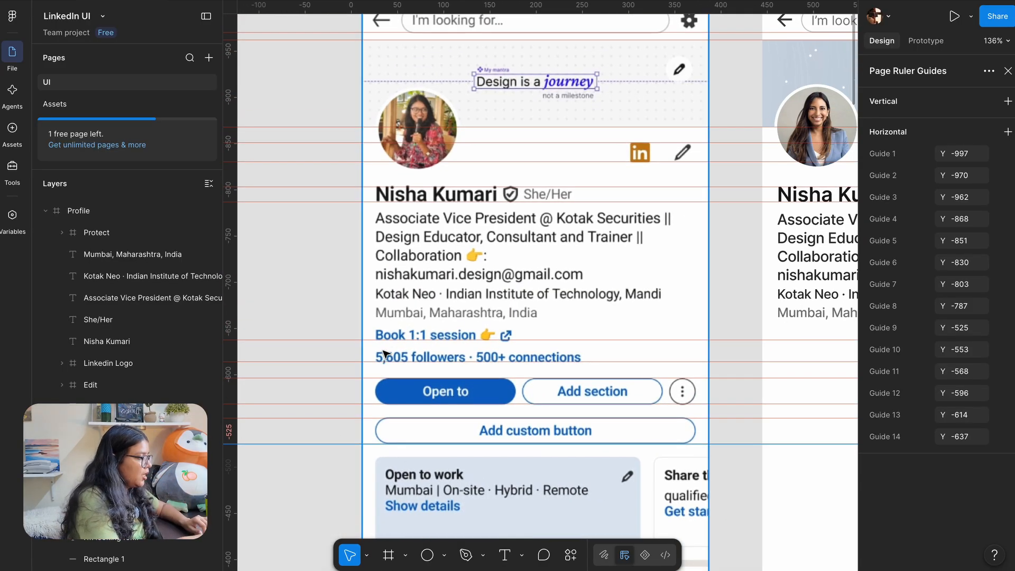
{"action": "scroll", "coordinate": [385, 354], "scroll_direction": "right", "scroll_amount": 4}
{"action": "scroll", "coordinate": [385, 353], "scroll_direction": "down", "scroll_amount": 1}
{"action": "scroll", "coordinate": [632, 282], "scroll_direction": "up", "scroll_amount": 2}
Duplicate the recreation's 'Mumbai, Maharashtra, India' line just below itself
{"action": "left_click", "coordinate": [621, 267]}
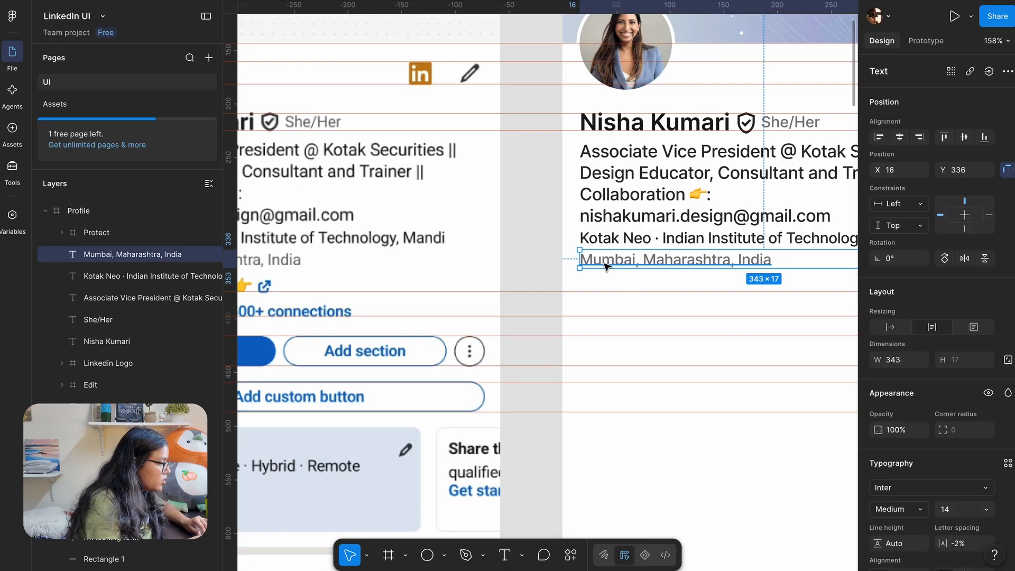
{"action": "scroll", "coordinate": [613, 267], "scroll_direction": "up", "scroll_amount": 1}
{"action": "left_click_drag", "start_coordinate": [603, 266], "coordinate": [600, 291]}
{"action": "scroll", "coordinate": [559, 307], "scroll_direction": "down", "scroll_amount": 3}
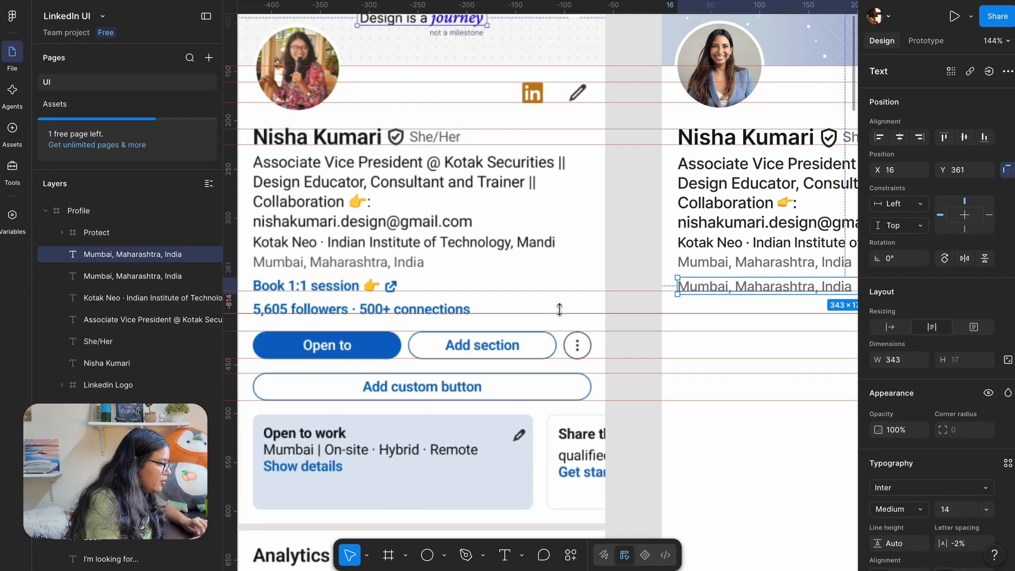
{"action": "scroll", "coordinate": [643, 304], "scroll_direction": "left", "scroll_amount": 2}
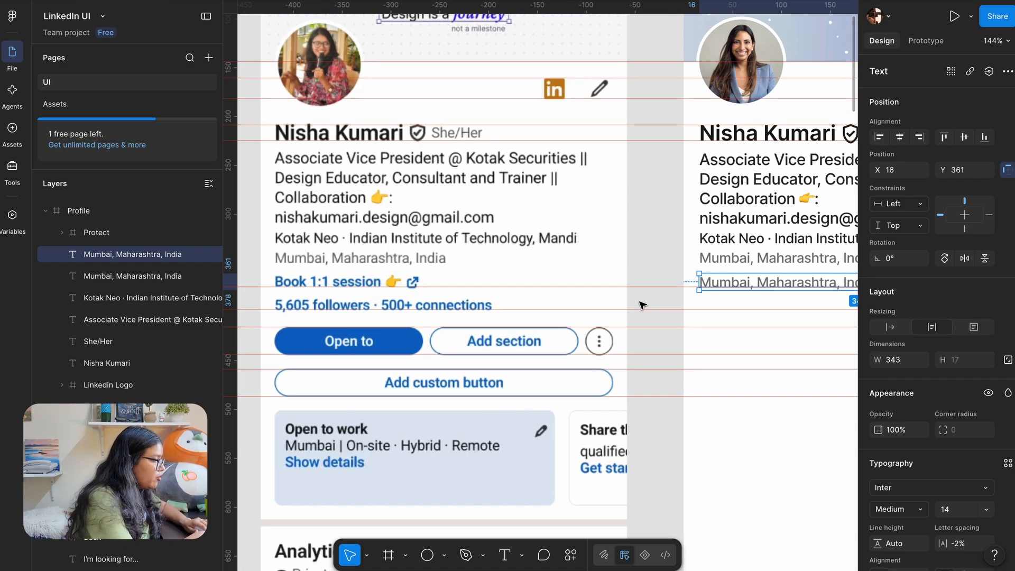
Set the copy to Semi Bold and eyedrop blue #1D63AF from the reference's session text
{"action": "key", "text": "ctrl+b"}
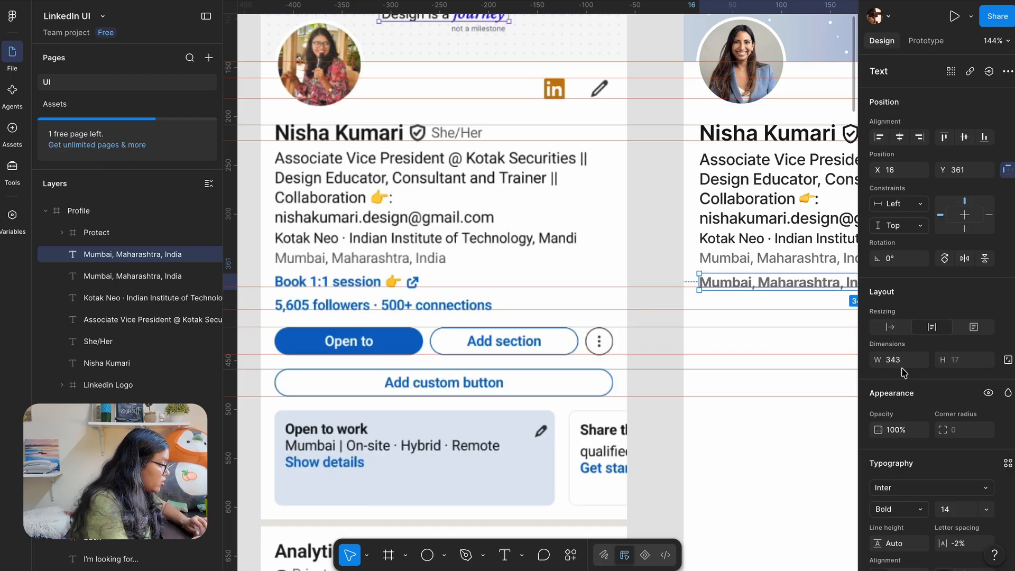
{"action": "left_click", "coordinate": [894, 510]}
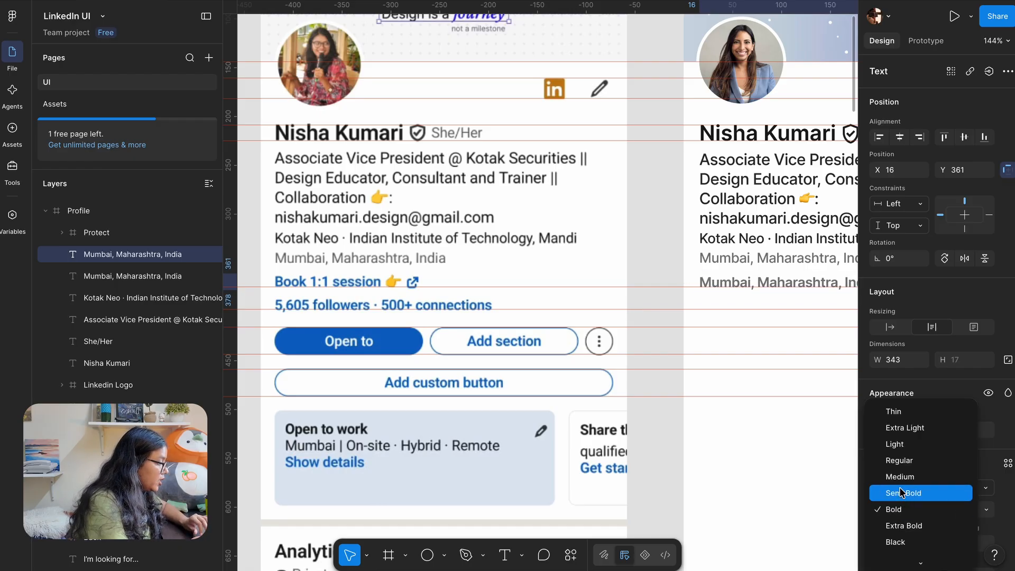
{"action": "left_click", "coordinate": [902, 492]}
{"action": "scroll", "coordinate": [881, 475], "scroll_direction": "down", "scroll_amount": 3}
{"action": "left_click", "coordinate": [877, 492]}
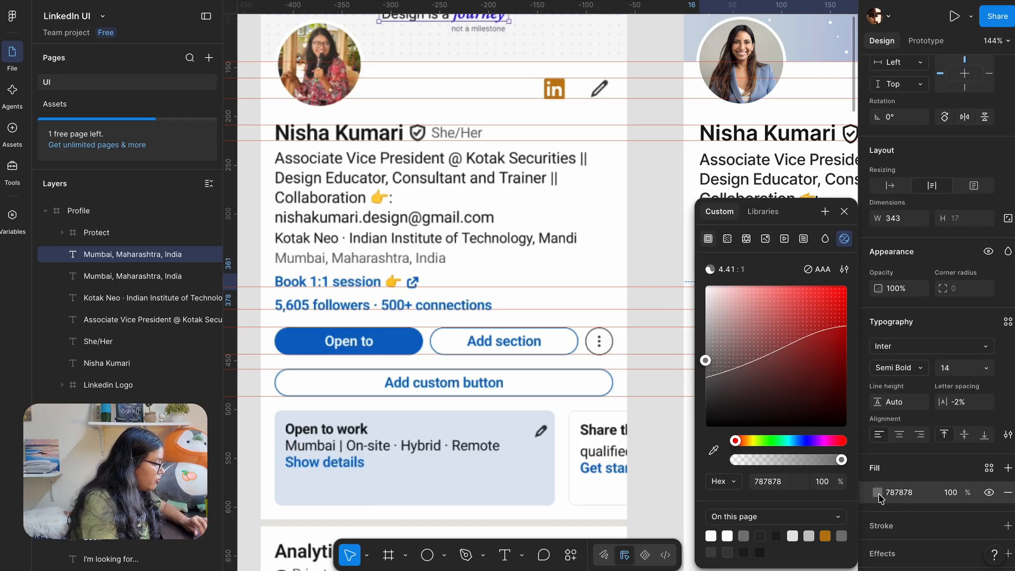
{"action": "left_click", "coordinate": [713, 449]}
{"action": "scroll", "coordinate": [331, 285], "scroll_direction": "up", "scroll_amount": 10}
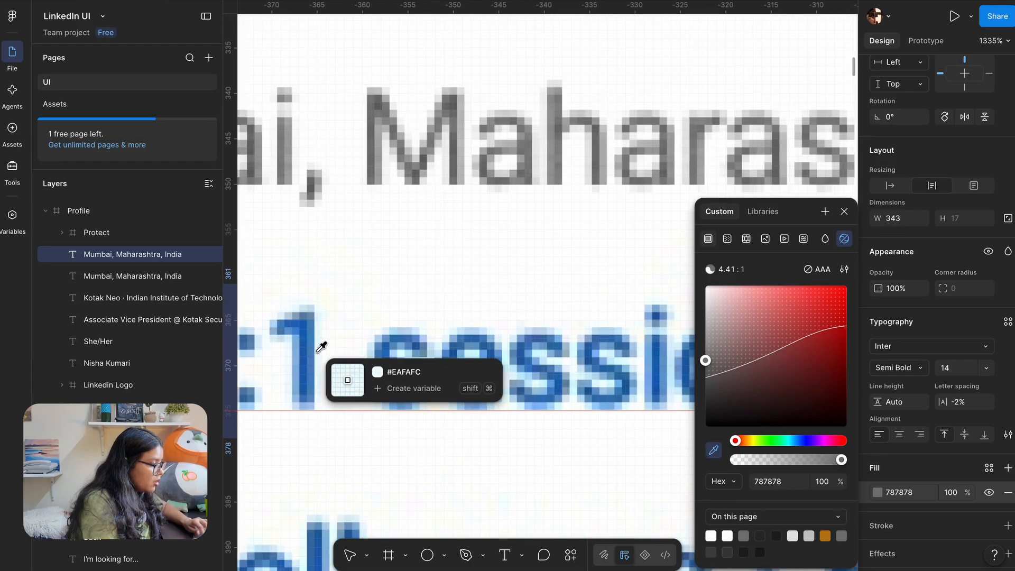
{"action": "left_click", "coordinate": [295, 344]}
{"action": "scroll", "coordinate": [476, 285], "scroll_direction": "down", "scroll_amount": 10}
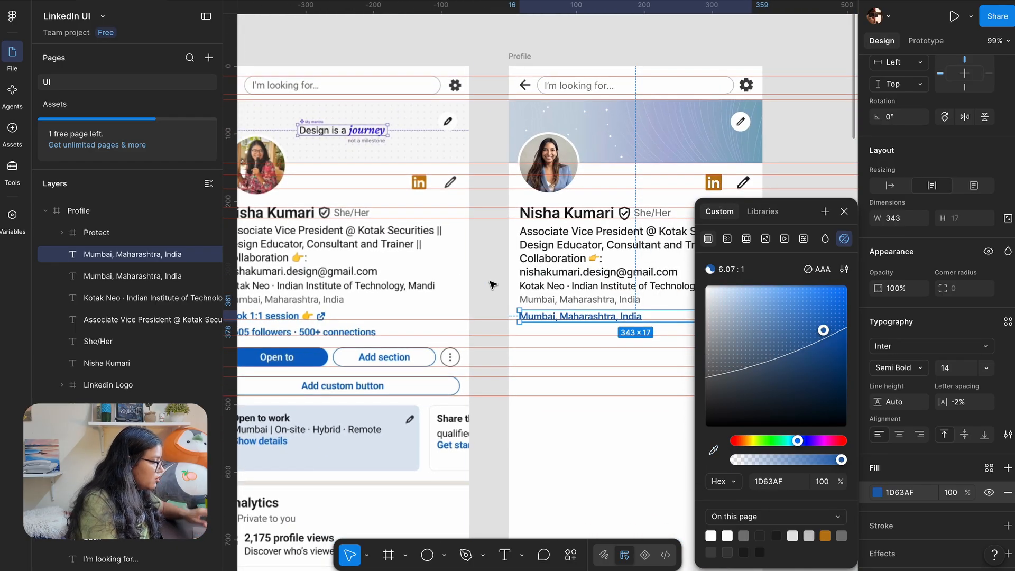
{"action": "left_click", "coordinate": [492, 285]}
{"action": "scroll", "coordinate": [577, 297], "scroll_direction": "up", "scroll_amount": 2}
Change the duplicated line's text to 'Book 1:1 session 👉' using the emoji picker
{"action": "double_click", "coordinate": [637, 317]}
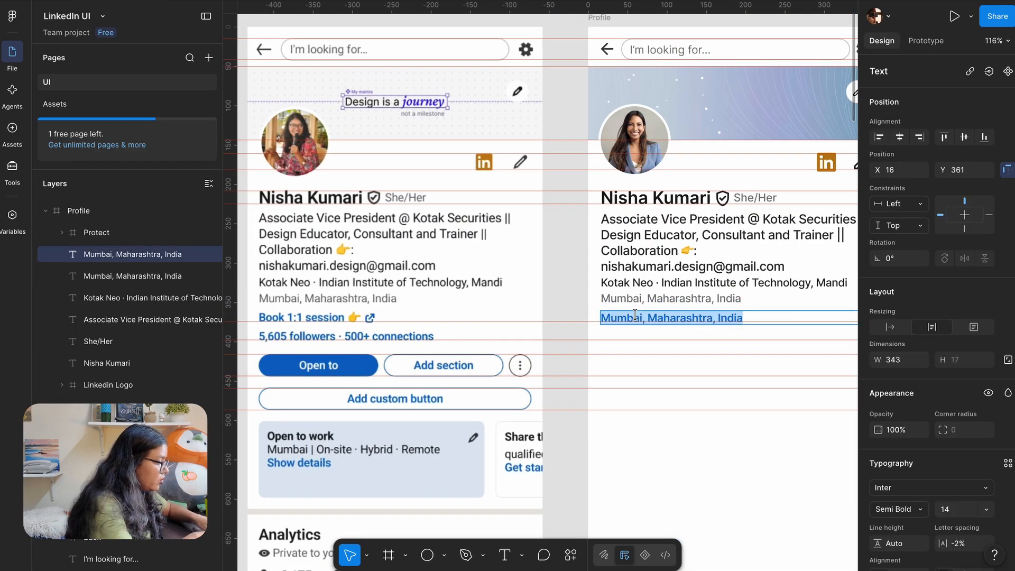
{"action": "type", "text": "Book"}
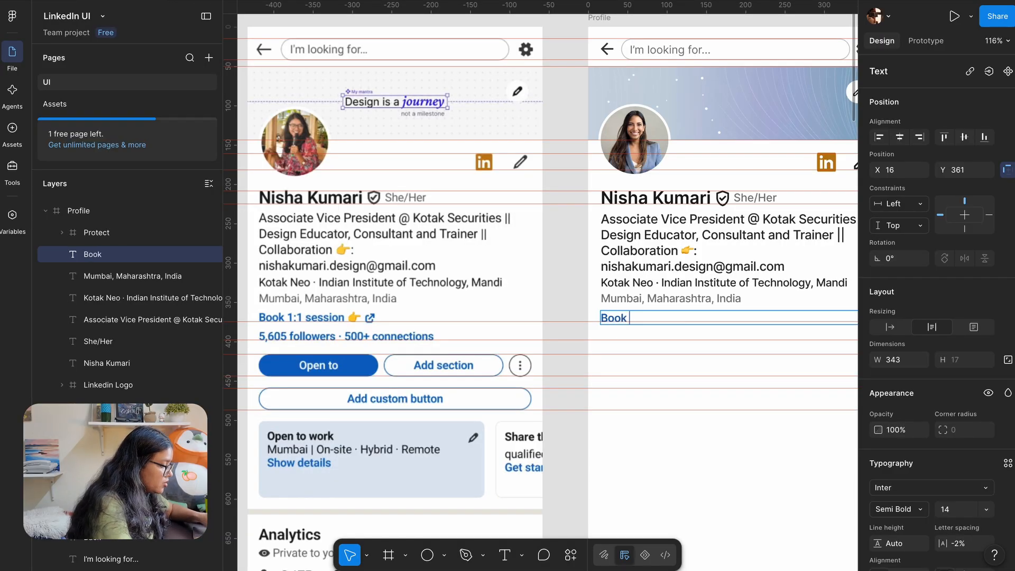
{"action": "type", "text": " 1:1 se"}
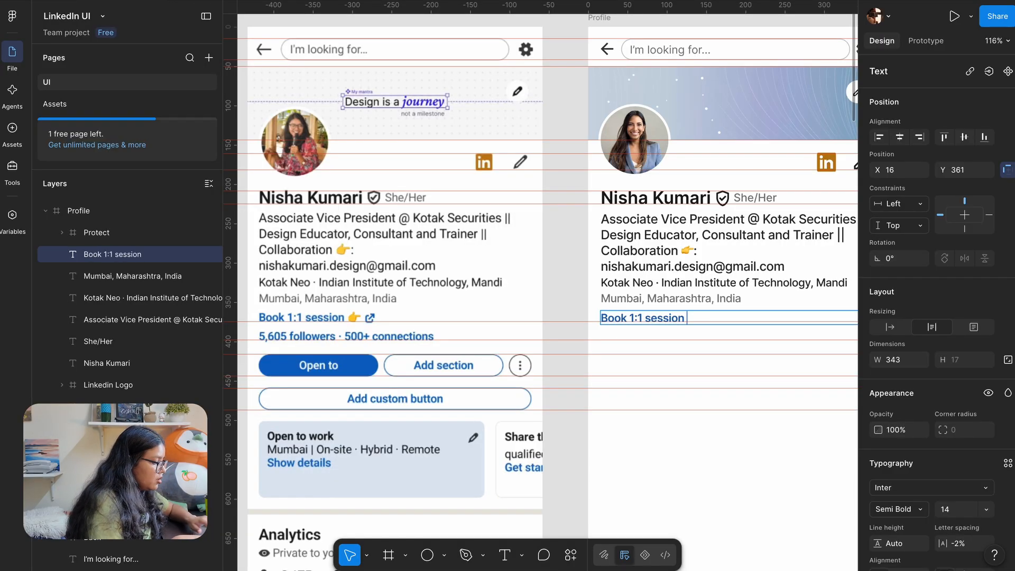
{"action": "type", "text": "ssion"}
{"action": "key", "text": "ctrl+super+space"}
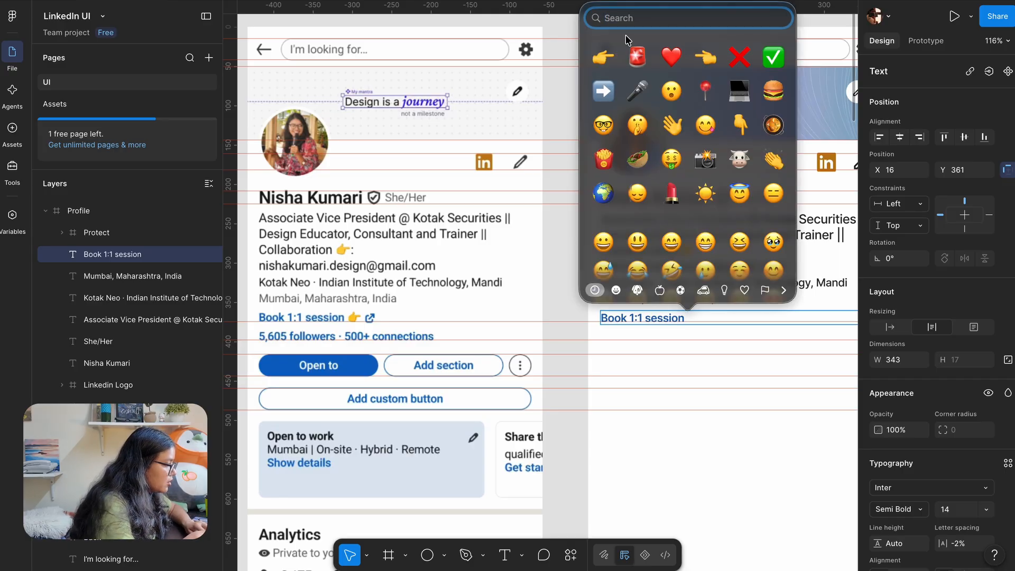
{"action": "left_click", "coordinate": [600, 65]}
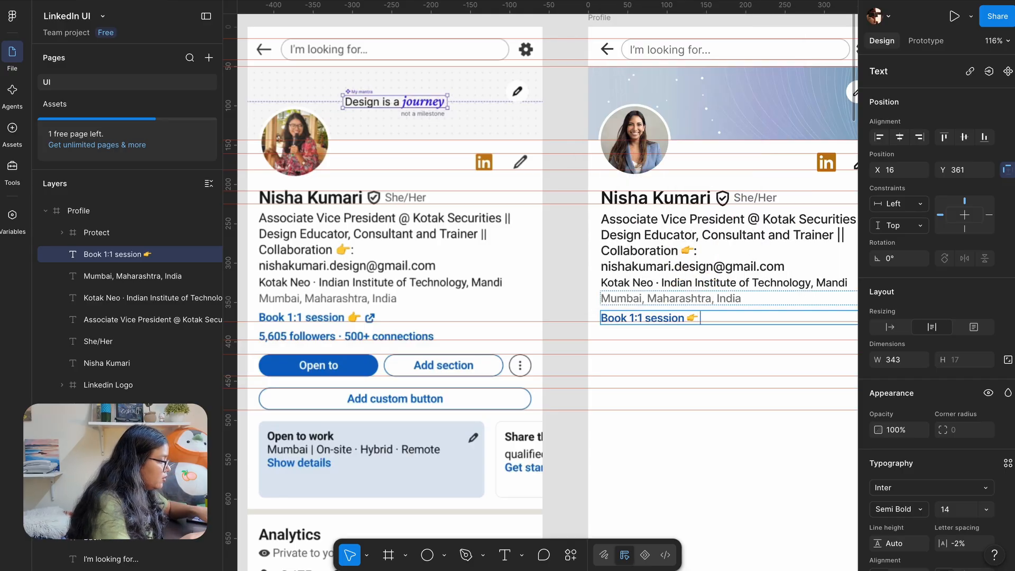
{"action": "left_click", "coordinate": [571, 290]}
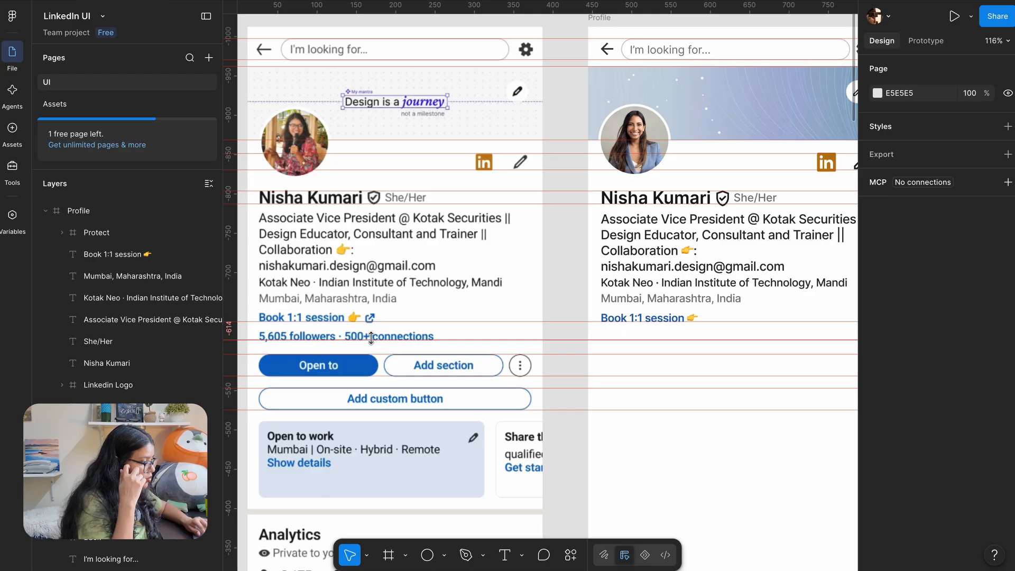
Pan around the recreated profile and deselect the 'Book 1:1 session' text
{"action": "scroll", "coordinate": [370, 317], "scroll_direction": "up", "scroll_amount": 5}
{"action": "scroll", "coordinate": [372, 317], "scroll_direction": "up", "scroll_amount": 3}
{"action": "scroll", "coordinate": [372, 318], "scroll_direction": "down", "scroll_amount": 8}
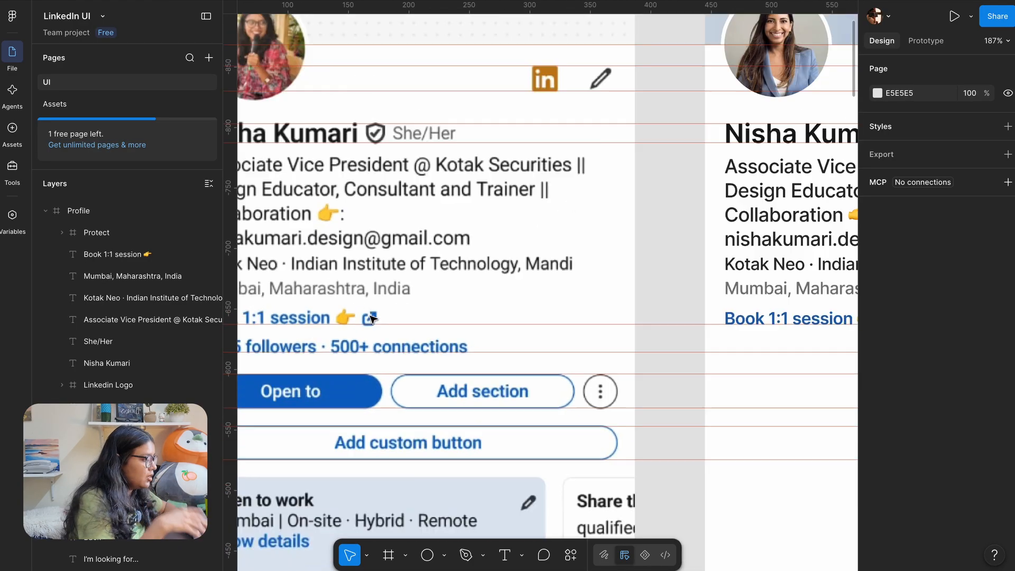
{"action": "scroll", "coordinate": [577, 301], "scroll_direction": "up", "scroll_amount": 1}
{"action": "scroll", "coordinate": [569, 308], "scroll_direction": "left", "scroll_amount": 2}
{"action": "scroll", "coordinate": [565, 311], "scroll_direction": "up", "scroll_amount": 1}
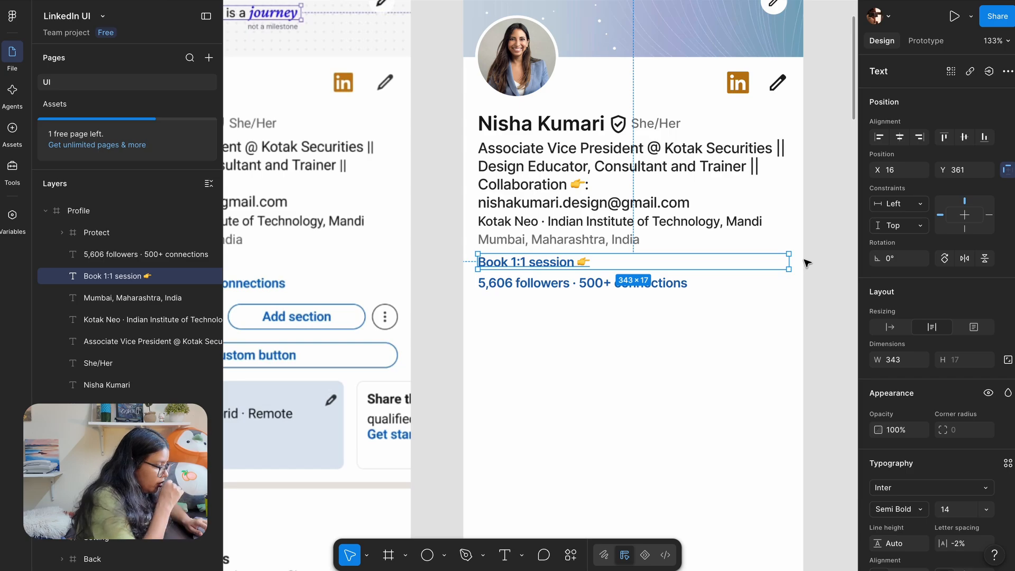
{"action": "left_click", "coordinate": [441, 181]}
{"action": "scroll", "coordinate": [442, 182], "scroll_direction": "left", "scroll_amount": 3}
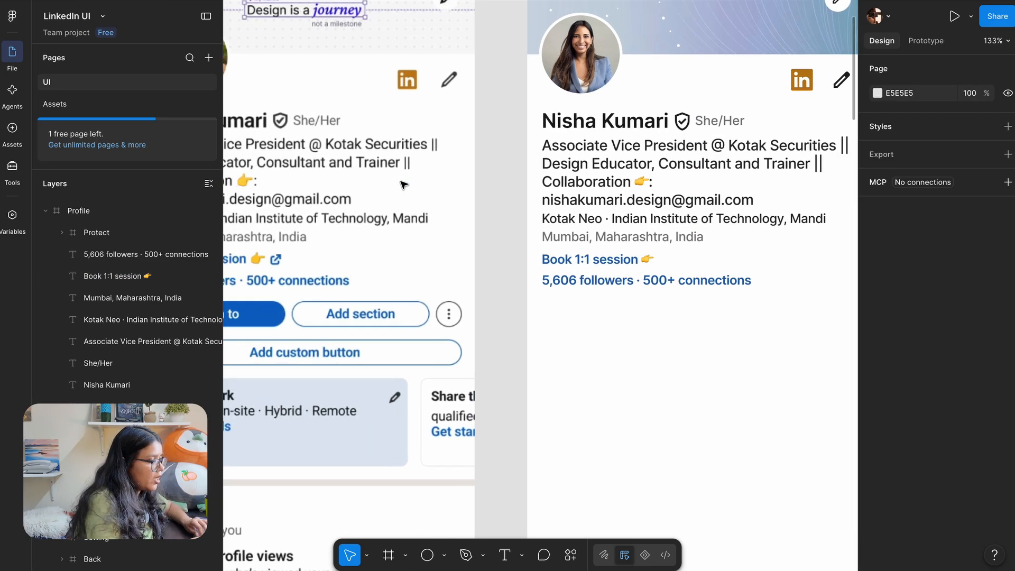
Copy the Link icon from the Assets page and place it after 'Book 1:1 session' in the profile
{"action": "left_click", "coordinate": [117, 101]}
{"action": "left_click", "coordinate": [535, 241]}
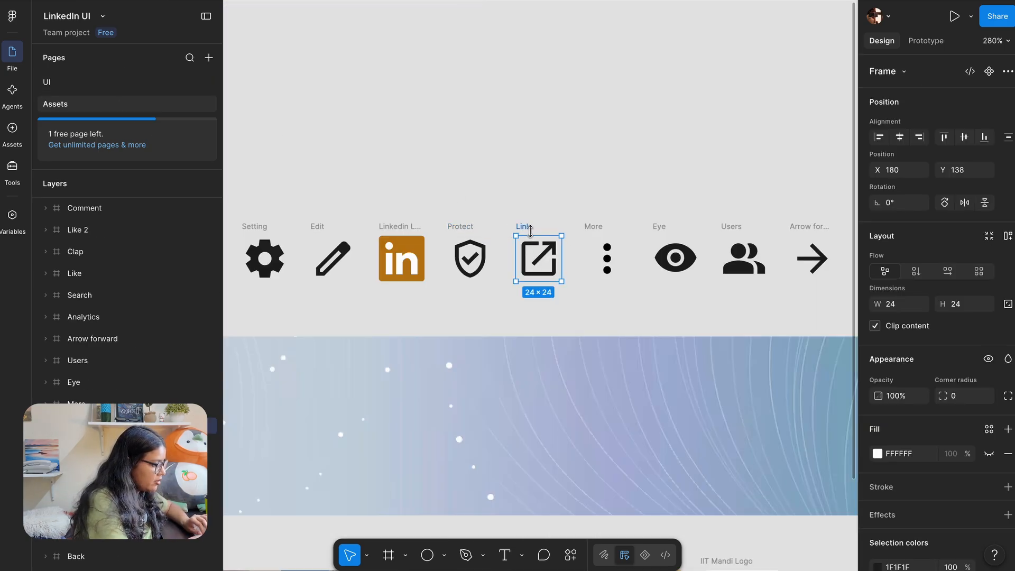
{"action": "left_click", "coordinate": [83, 82]}
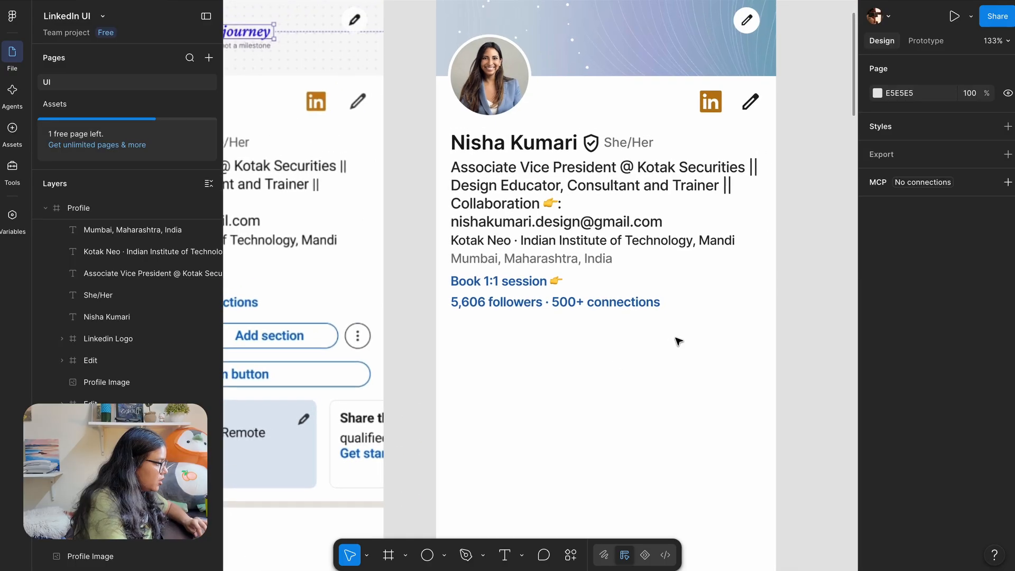
{"action": "left_click", "coordinate": [546, 367]}
{"action": "key", "text": "ctrl+v"}
{"action": "scroll", "coordinate": [601, 344], "scroll_direction": "up", "scroll_amount": 5}
{"action": "left_click_drag", "start_coordinate": [623, 301], "coordinate": [566, 285]}
{"action": "scroll", "coordinate": [565, 285], "scroll_direction": "up", "scroll_amount": 1}
{"action": "scroll", "coordinate": [564, 282], "scroll_direction": "down", "scroll_amount": 4}
{"action": "scroll", "coordinate": [564, 280], "scroll_direction": "left", "scroll_amount": 3}
{"action": "scroll", "coordinate": [565, 283], "scroll_direction": "left", "scroll_amount": 1}
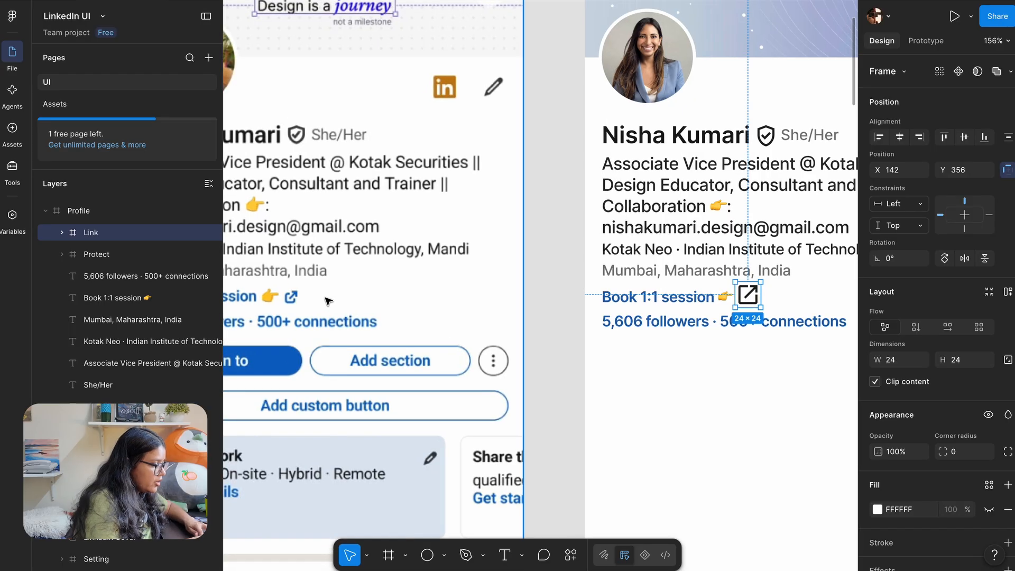
{"action": "scroll", "coordinate": [604, 282], "scroll_direction": "right", "scroll_amount": 3}
{"action": "scroll", "coordinate": [603, 284], "scroll_direction": "up", "scroll_amount": 4}
Recolour the Link icon with the blue hex value of the 'Book 1:1 session' text
{"action": "left_click", "coordinate": [530, 293]}
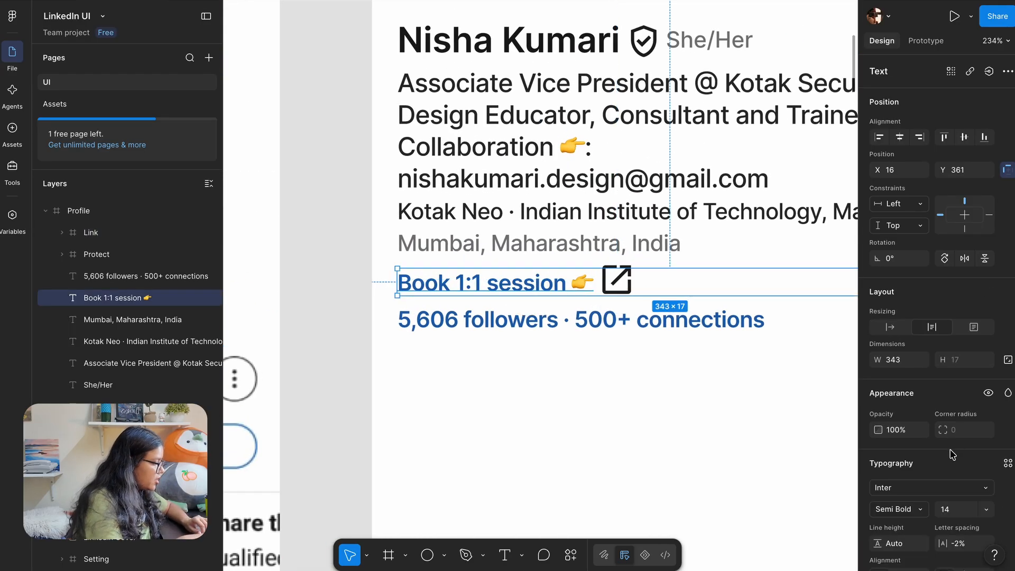
{"action": "left_click", "coordinate": [898, 441]}
{"action": "key", "text": "super+c"}
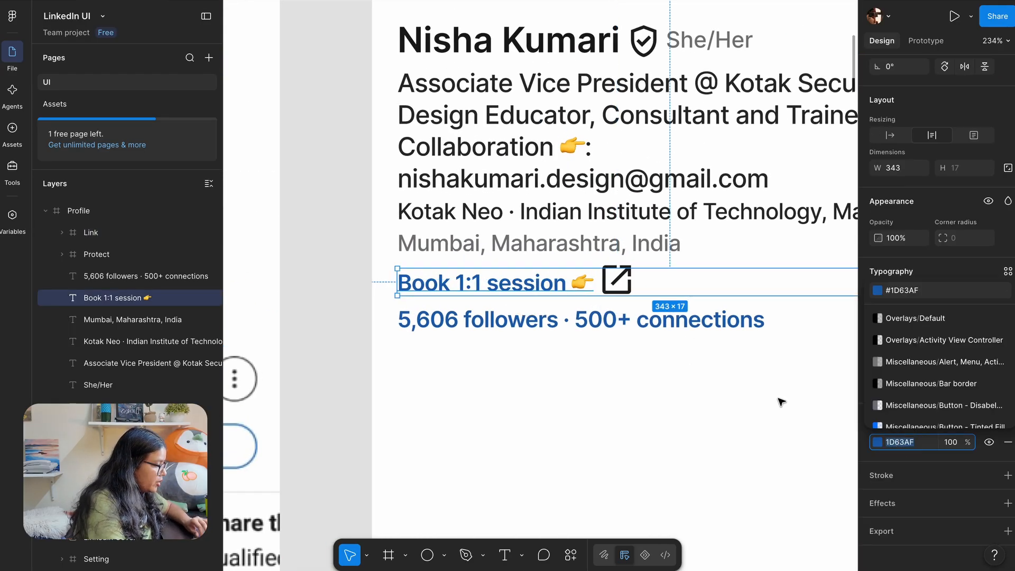
{"action": "left_click", "coordinate": [781, 402]}
{"action": "left_click", "coordinate": [616, 279]}
{"action": "scroll", "coordinate": [930, 370], "scroll_direction": "down", "scroll_amount": 2}
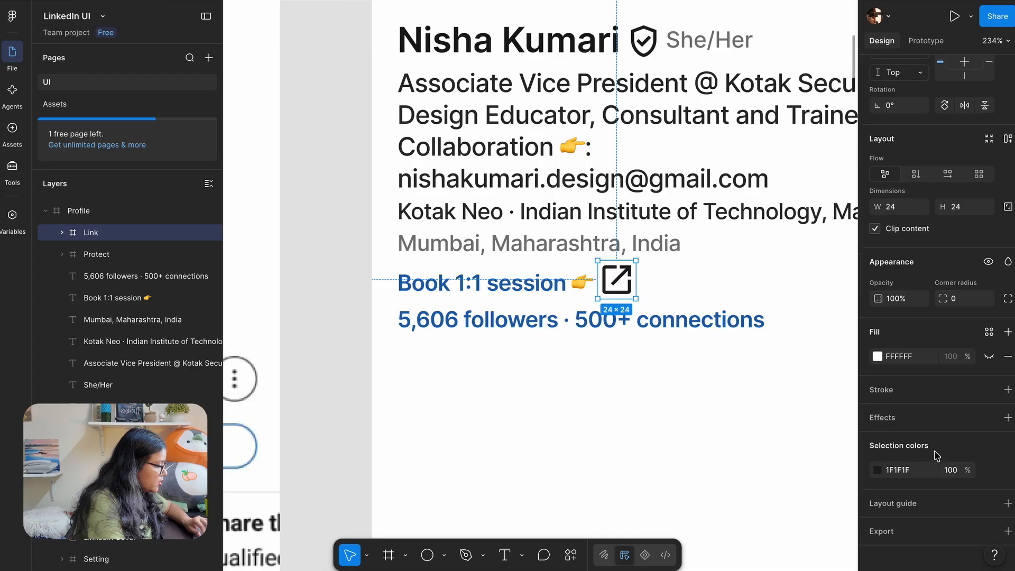
{"action": "left_click", "coordinate": [896, 471]}
{"action": "key", "text": "super+v"}
{"action": "key", "text": "Return"}
{"action": "left_click", "coordinate": [731, 446]}
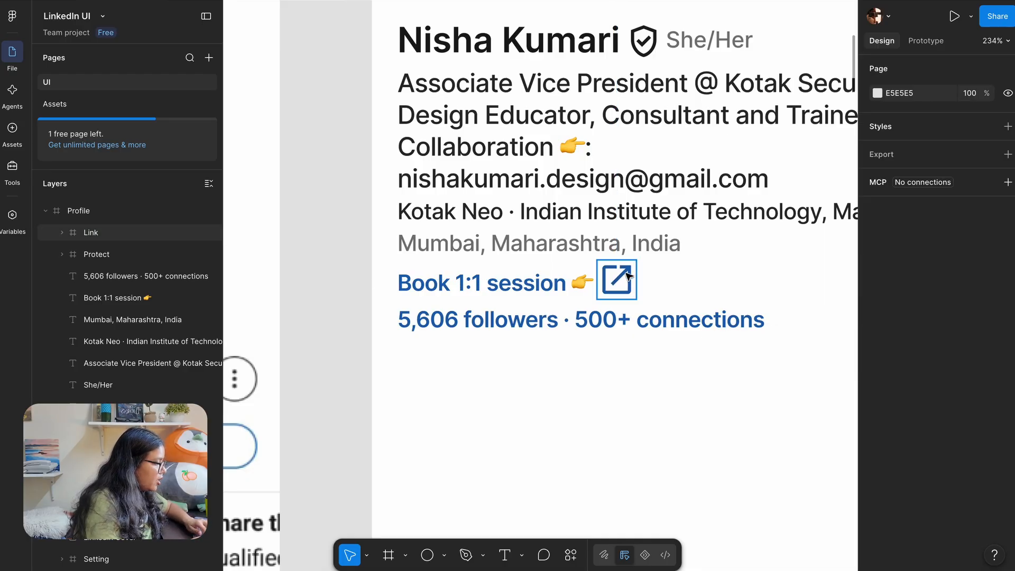
Shrink the Link icon by stepping its width down in the Design panel
{"action": "left_click", "coordinate": [627, 275]}
{"action": "scroll", "coordinate": [825, 252], "scroll_direction": "down", "scroll_amount": 5}
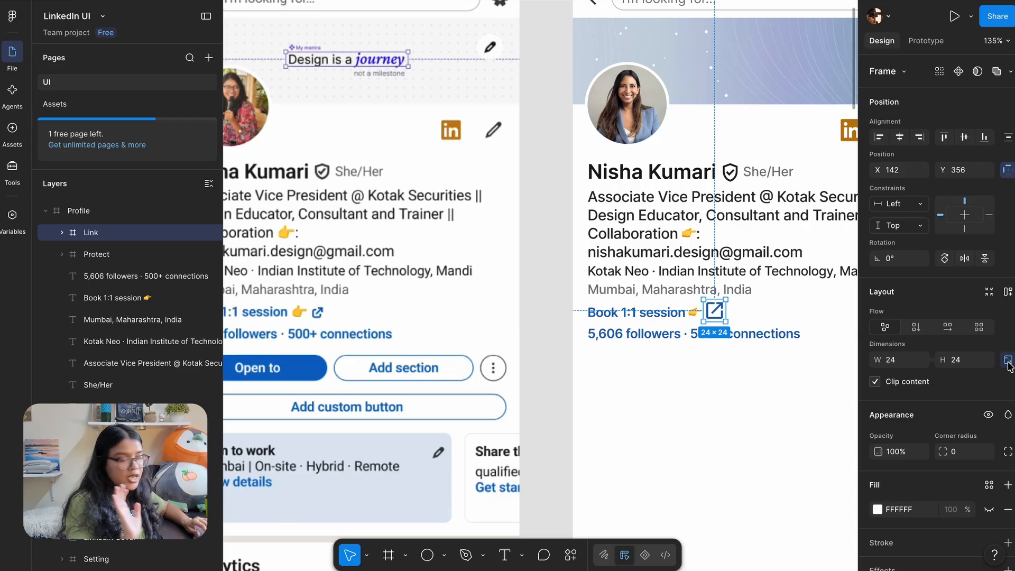
{"action": "left_click", "coordinate": [903, 364]}
{"action": "key", "text": "Down"}
{"action": "key", "text": "Down"}
{"action": "key", "text": "Down"}
{"action": "key", "text": "Down"}
{"action": "key", "text": "Down"}
{"action": "key", "text": "Down"}
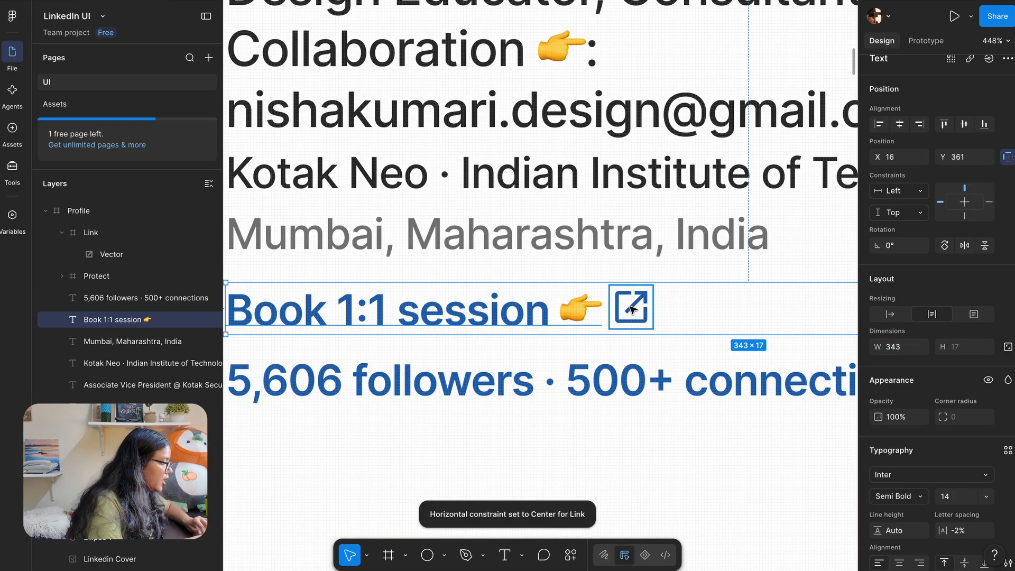
Select the link icon and measure its distance to the 'Book 1:1 session' text
{"action": "left_click", "coordinate": [633, 309]}
{"action": "scroll", "coordinate": [562, 328], "scroll_direction": "right", "scroll_amount": 2}
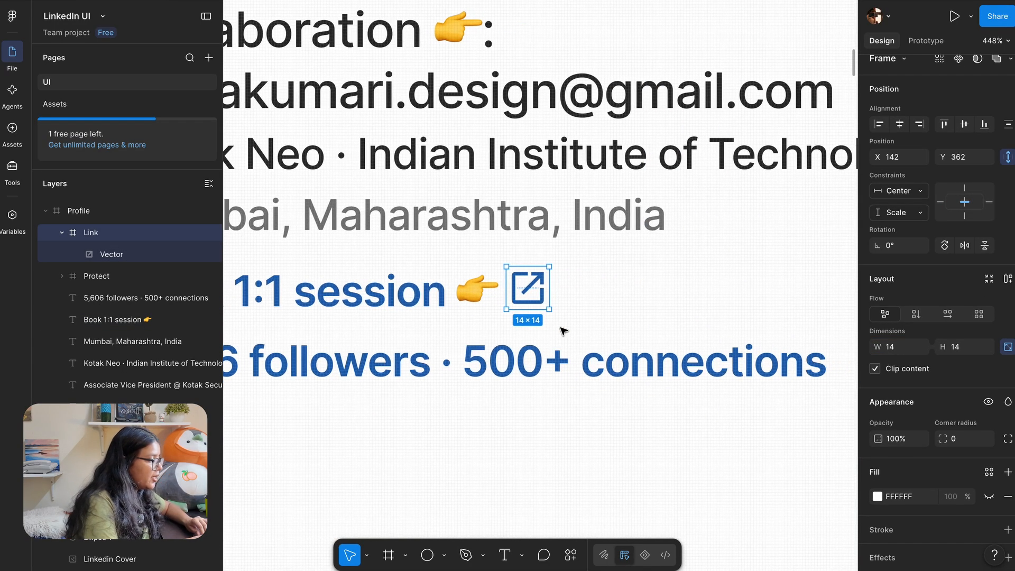
{"action": "scroll", "coordinate": [561, 328], "scroll_direction": "down", "scroll_amount": 5}
{"action": "scroll", "coordinate": [562, 328], "scroll_direction": "down", "scroll_amount": 4}
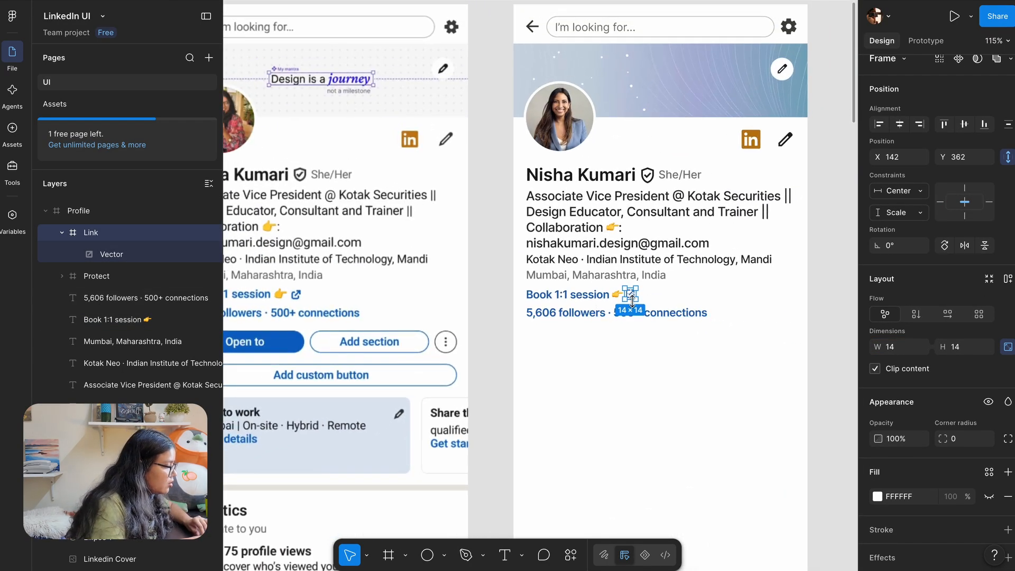
{"action": "scroll", "coordinate": [632, 300], "scroll_direction": "up", "scroll_amount": 5}
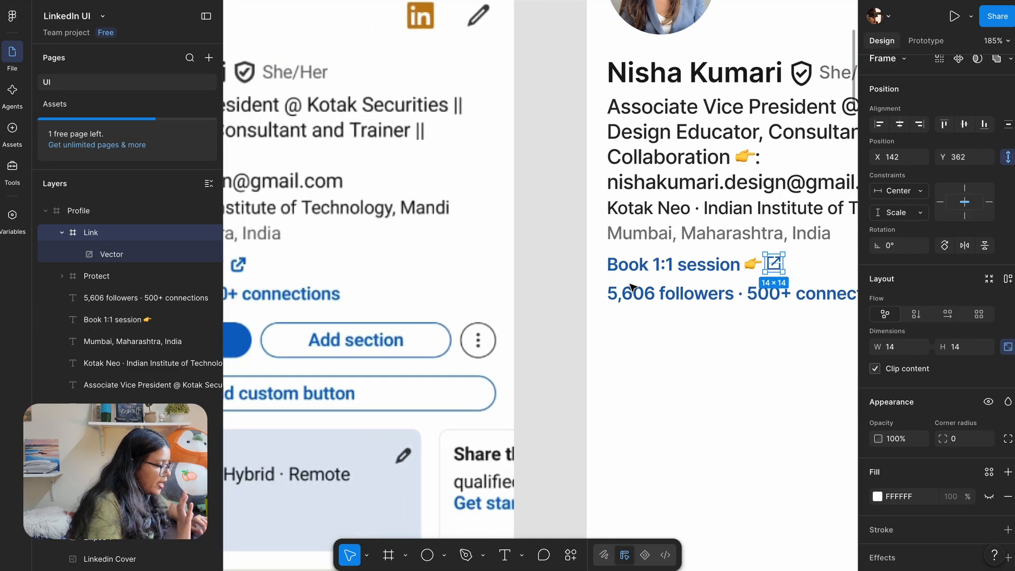
{"action": "scroll", "coordinate": [633, 287], "scroll_direction": "left", "scroll_amount": 2}
{"action": "scroll", "coordinate": [632, 287], "scroll_direction": "right", "scroll_amount": 5}
{"action": "scroll", "coordinate": [547, 267], "scroll_direction": "up", "scroll_amount": 7}
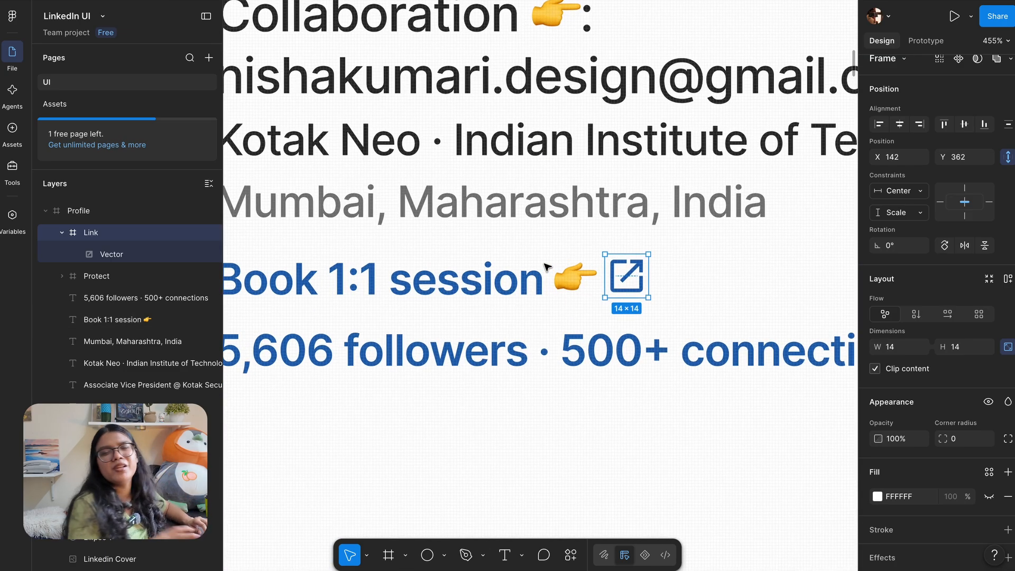
{"action": "scroll", "coordinate": [547, 267], "scroll_direction": "down", "scroll_amount": 4}
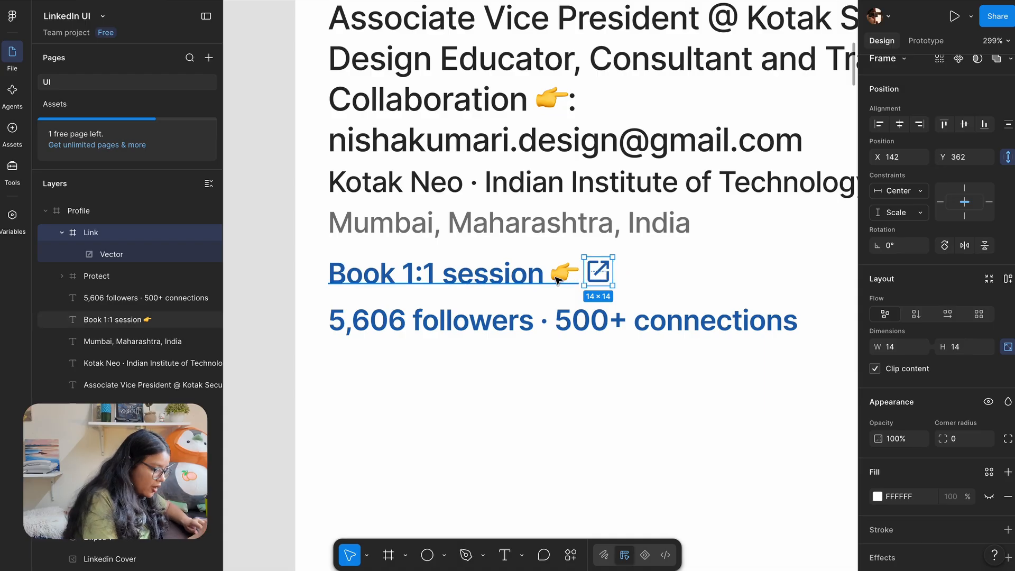
{"action": "key", "text": "alt"}
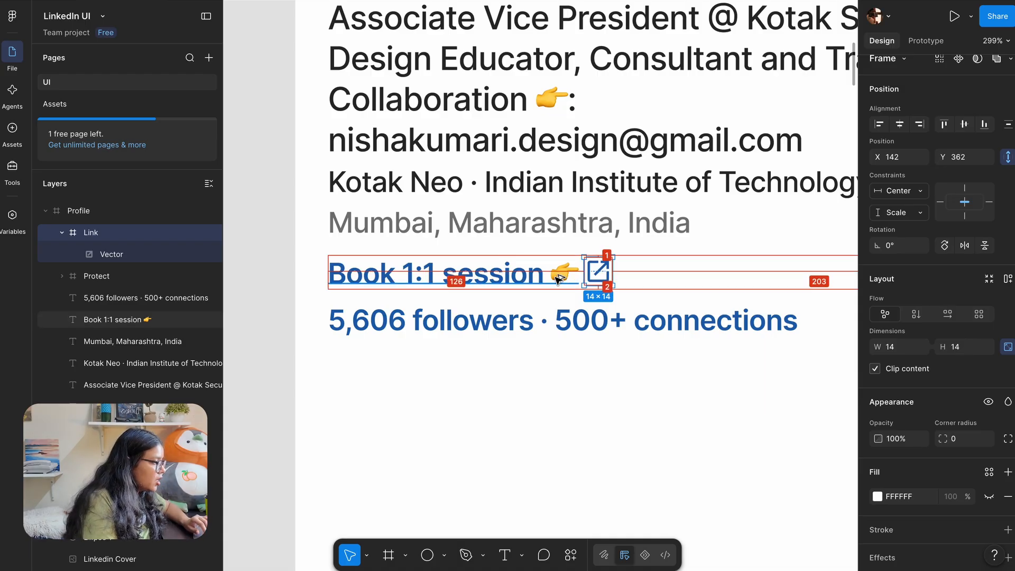
{"action": "scroll", "coordinate": [558, 278], "scroll_direction": "right", "scroll_amount": 5}
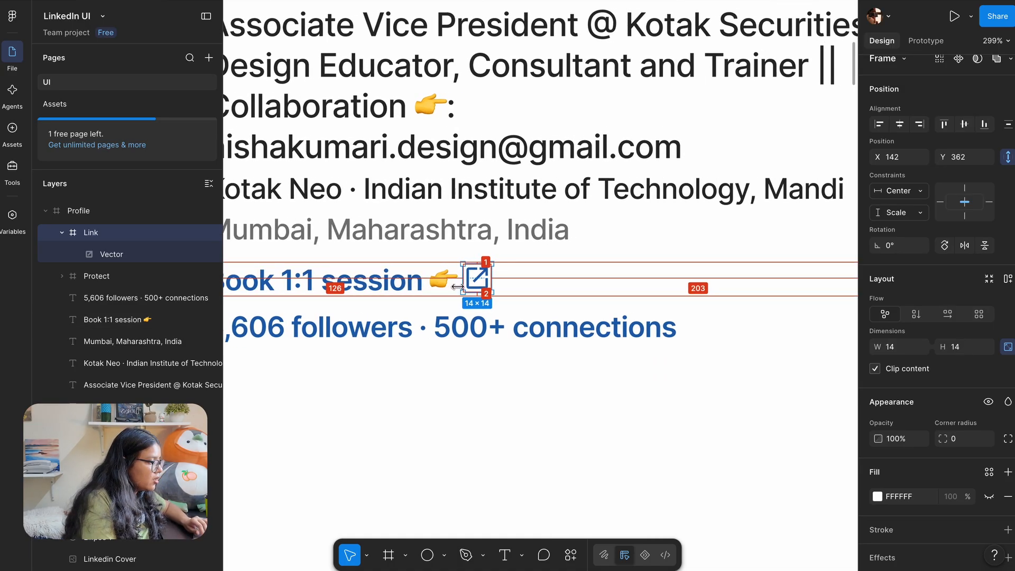
Narrow the 'Book 1:1 session' text box to 124 wide and check the 4 px gap to the icon
{"action": "left_click", "coordinate": [391, 292]}
{"action": "scroll", "coordinate": [355, 280], "scroll_direction": "right", "scroll_amount": 3}
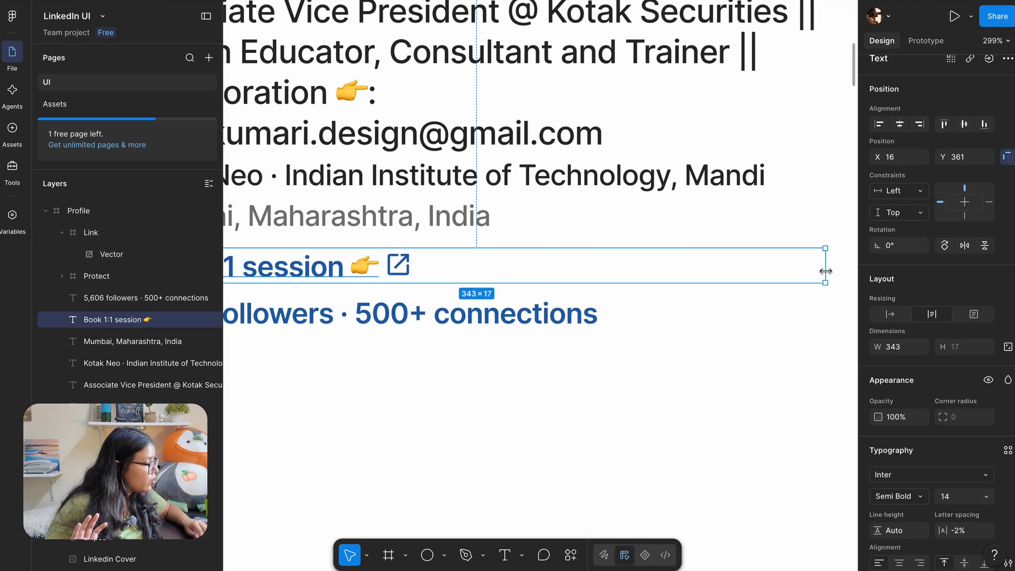
{"action": "left_click_drag", "start_coordinate": [825, 265], "coordinate": [379, 264]}
{"action": "scroll", "coordinate": [326, 250], "scroll_direction": "left", "scroll_amount": 3}
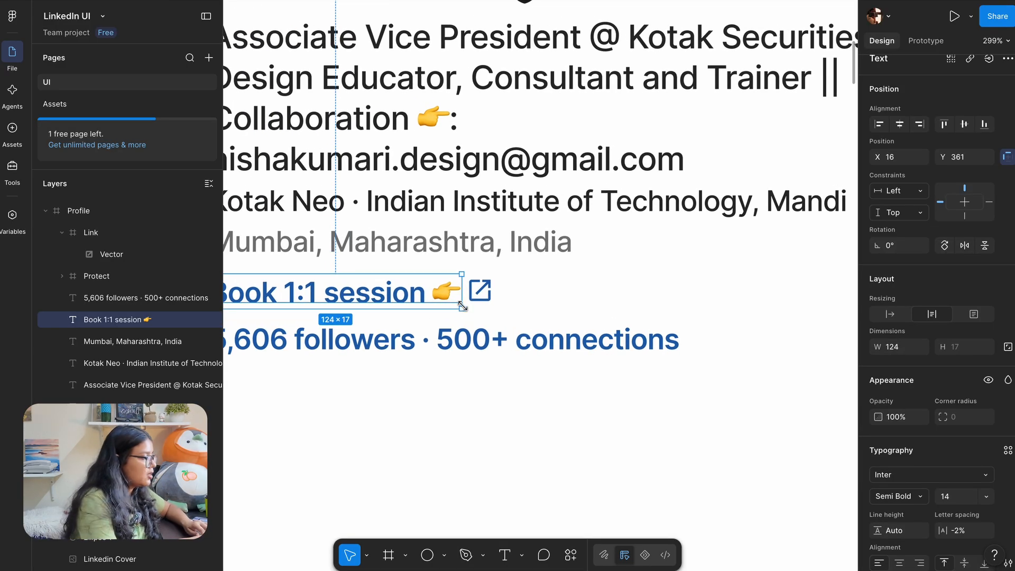
{"action": "scroll", "coordinate": [463, 306], "scroll_direction": "up", "scroll_amount": 5}
{"action": "left_click", "coordinate": [493, 280]}
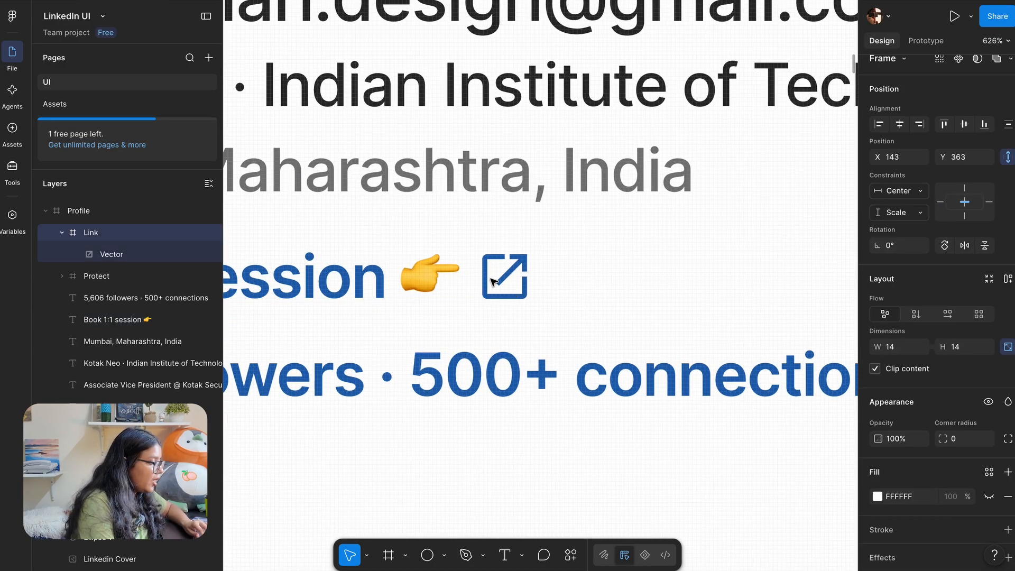
{"action": "key", "text": "alt"}
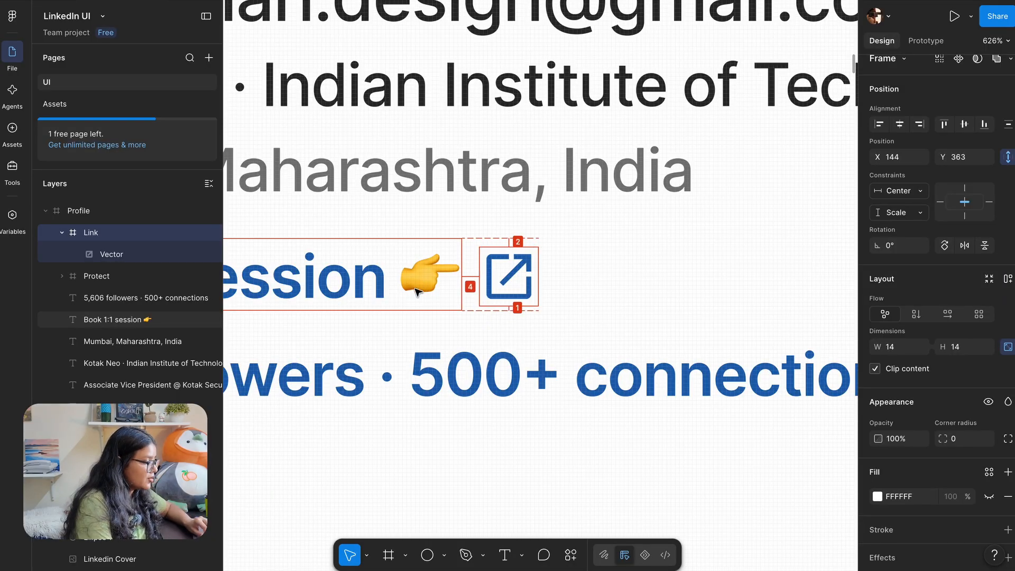
{"action": "scroll", "coordinate": [417, 292], "scroll_direction": "down", "scroll_amount": 5}
{"action": "scroll", "coordinate": [453, 334], "scroll_direction": "left", "scroll_amount": 3}
{"action": "left_click", "coordinate": [404, 319]}
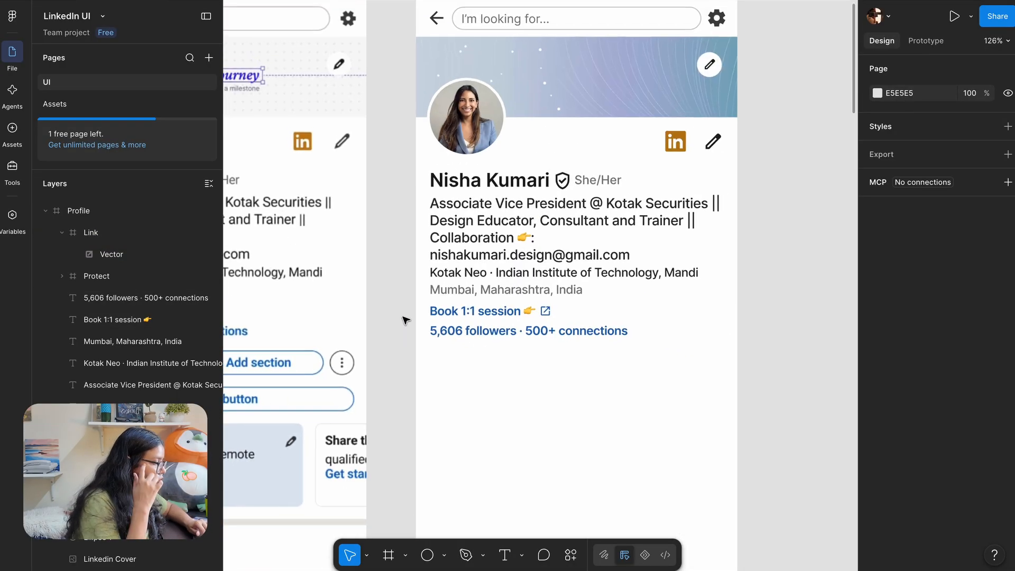
Zoom out to compare both profiles, then zoom in on the reference's Open to button
{"action": "scroll", "coordinate": [405, 319], "scroll_direction": "down", "scroll_amount": 3}
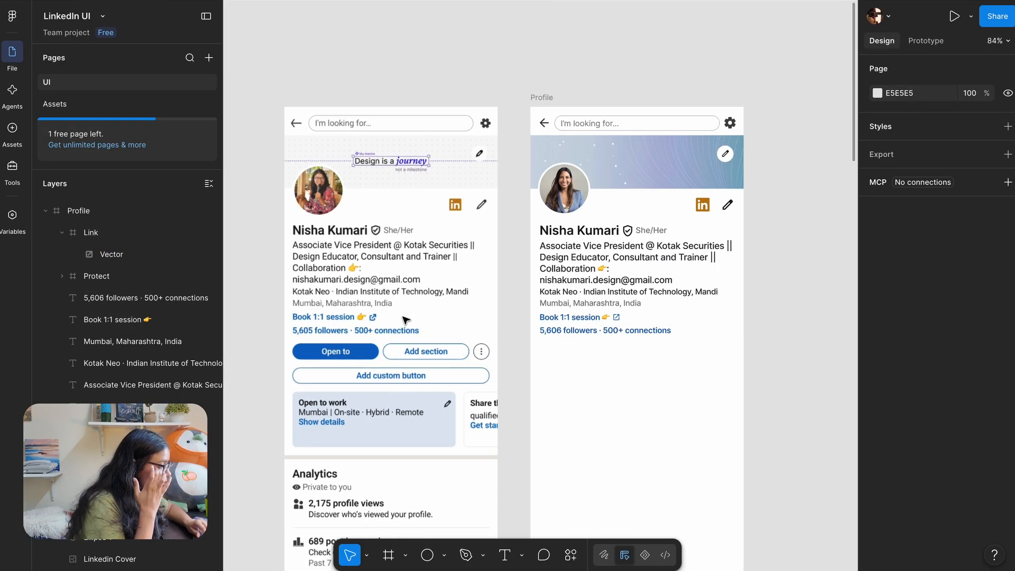
{"action": "scroll", "coordinate": [525, 344], "scroll_direction": "down", "scroll_amount": 2}
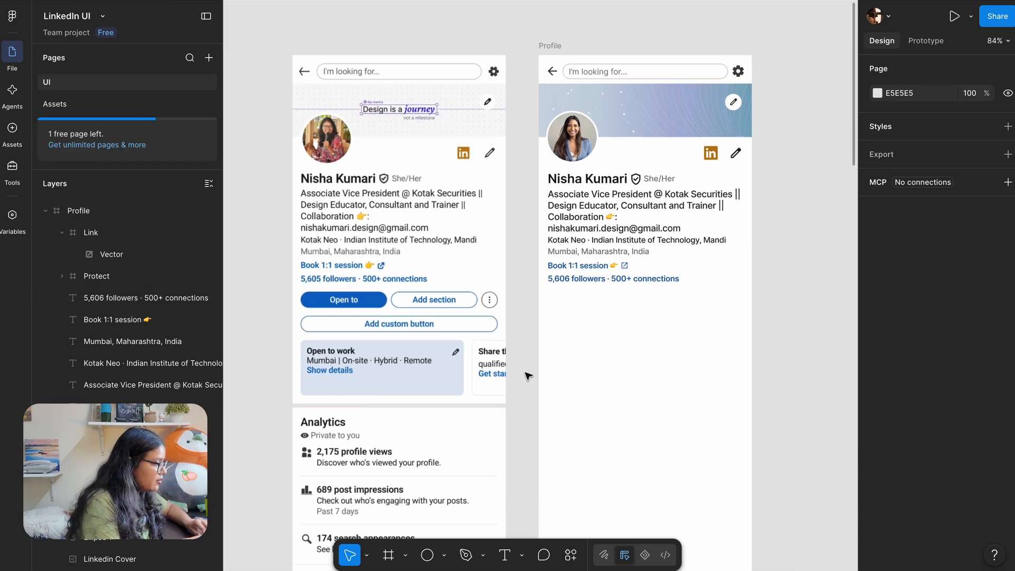
{"action": "scroll", "coordinate": [449, 267], "scroll_direction": "up", "scroll_amount": 3}
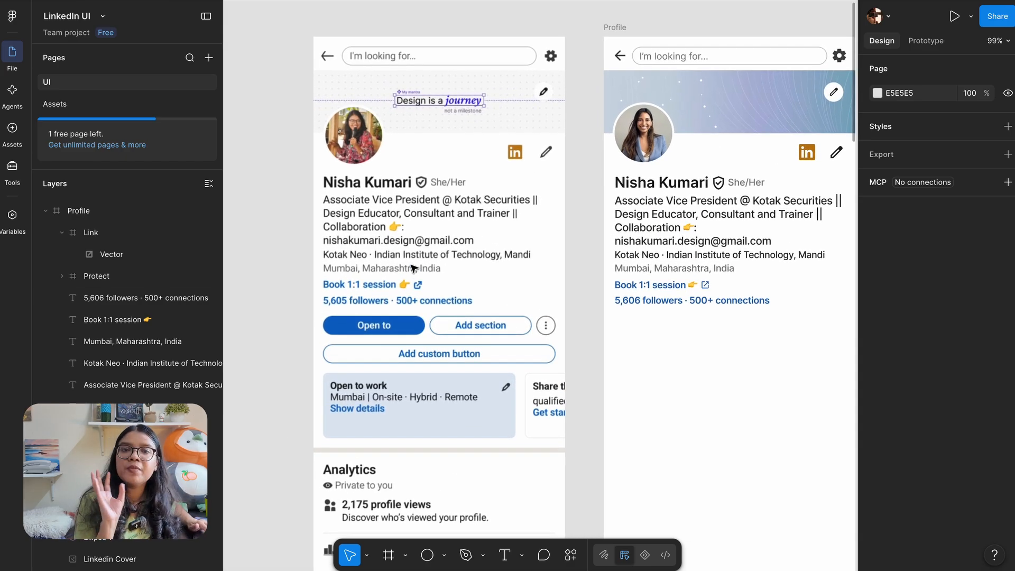
{"action": "scroll", "coordinate": [346, 317], "scroll_direction": "up", "scroll_amount": 3}
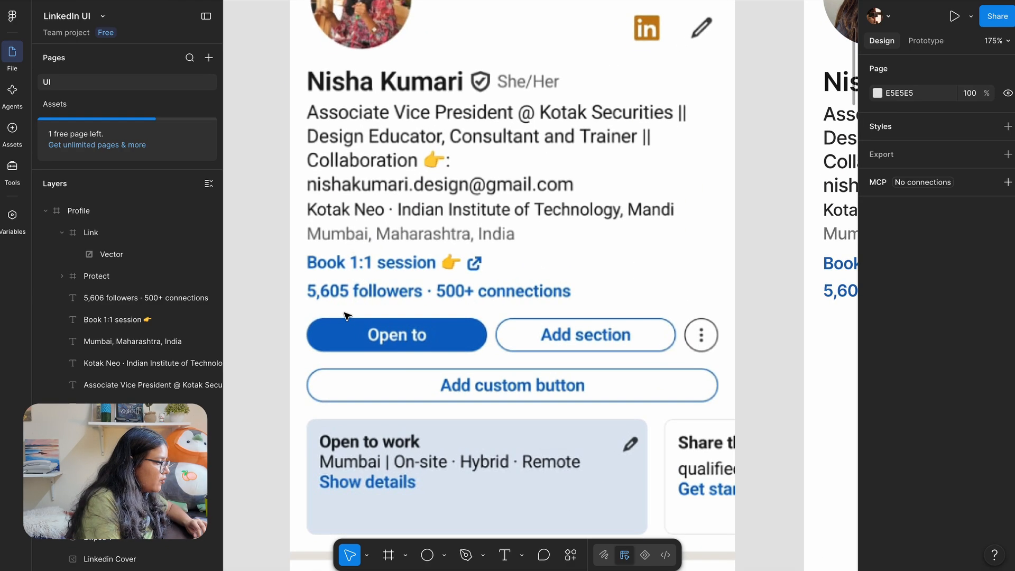
{"action": "scroll", "coordinate": [346, 316], "scroll_direction": "down", "scroll_amount": 4}
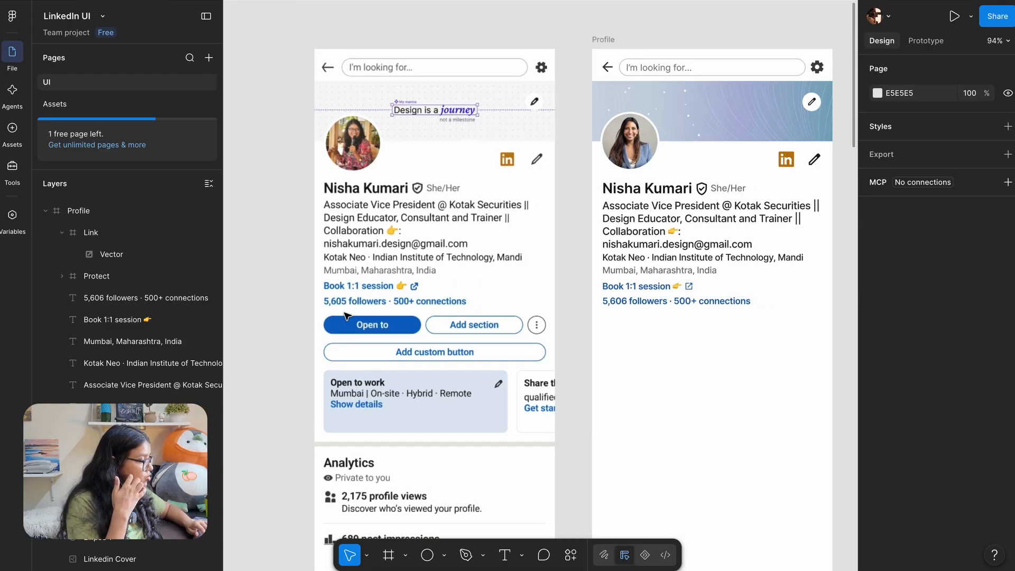
{"action": "scroll", "coordinate": [346, 318], "scroll_direction": "up", "scroll_amount": 5}
Draw a 152×29 pill-shaped rectangle matching the reference's Open to button
{"action": "key", "text": "r"}
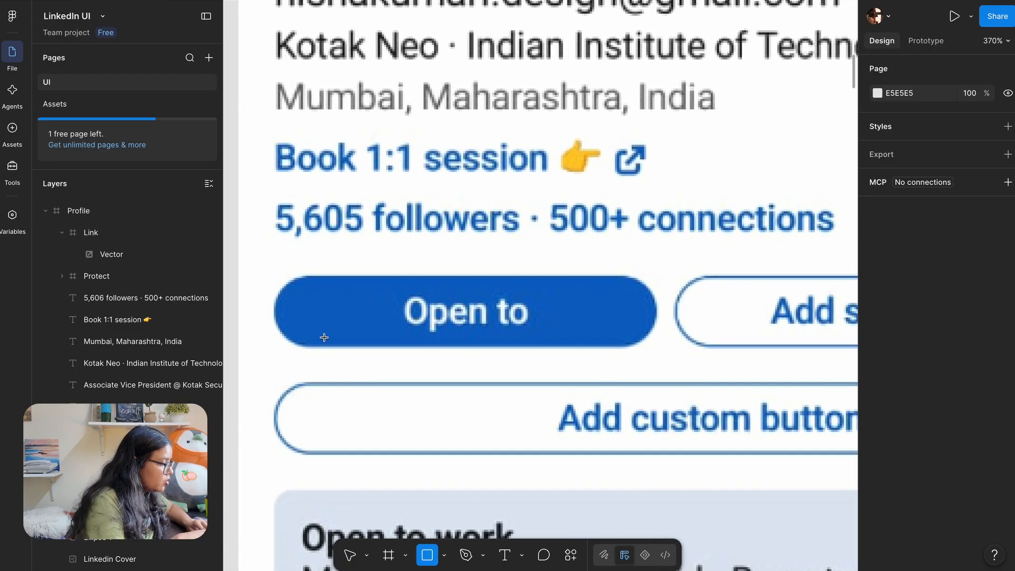
{"action": "left_click_drag", "start_coordinate": [275, 274], "coordinate": [656, 347]}
{"action": "scroll", "coordinate": [268, 297], "scroll_direction": "up", "scroll_amount": 5}
{"action": "left_click_drag", "start_coordinate": [281, 311], "coordinate": [275, 310]}
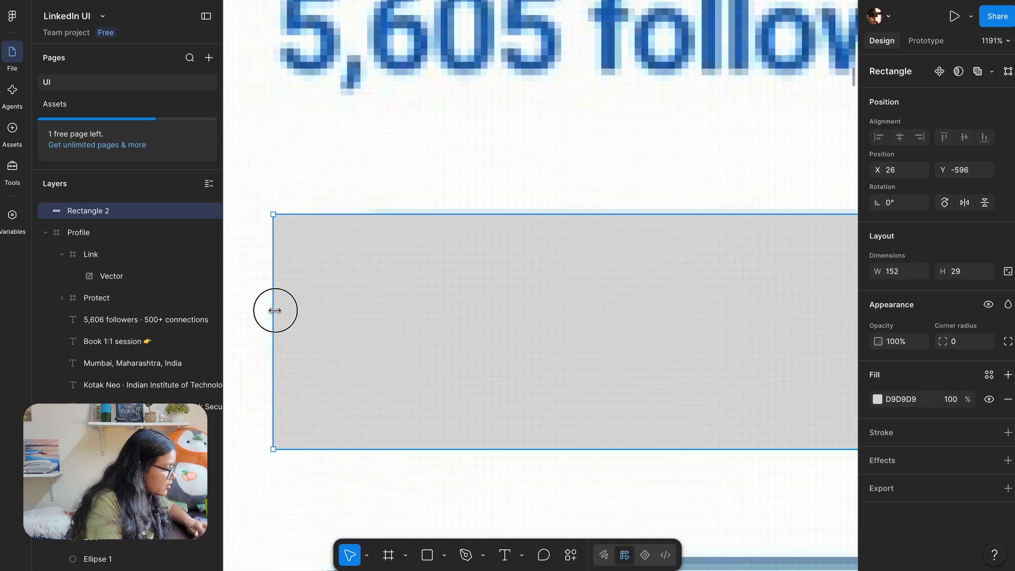
{"action": "left_click_drag", "start_coordinate": [286, 224], "coordinate": [491, 342]}
{"action": "scroll", "coordinate": [404, 401], "scroll_direction": "down", "scroll_amount": 5}
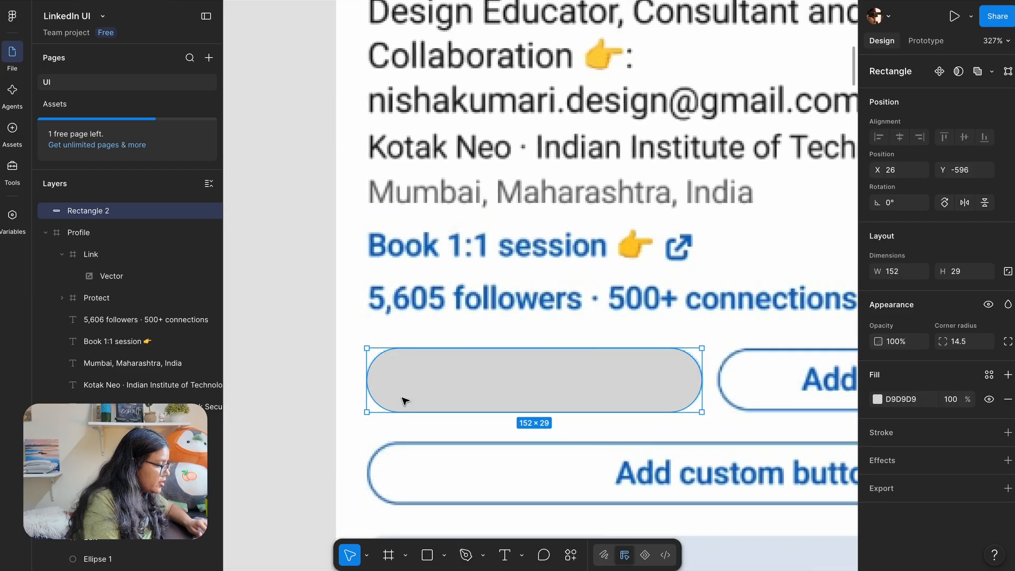
{"action": "scroll", "coordinate": [404, 402], "scroll_direction": "down", "scroll_amount": 1}
{"action": "left_click_drag", "start_coordinate": [431, 385], "coordinate": [442, 446]}
Fill the pill with the button's blue #0B65C3 and move it below the followers line
{"action": "key", "text": "i"}
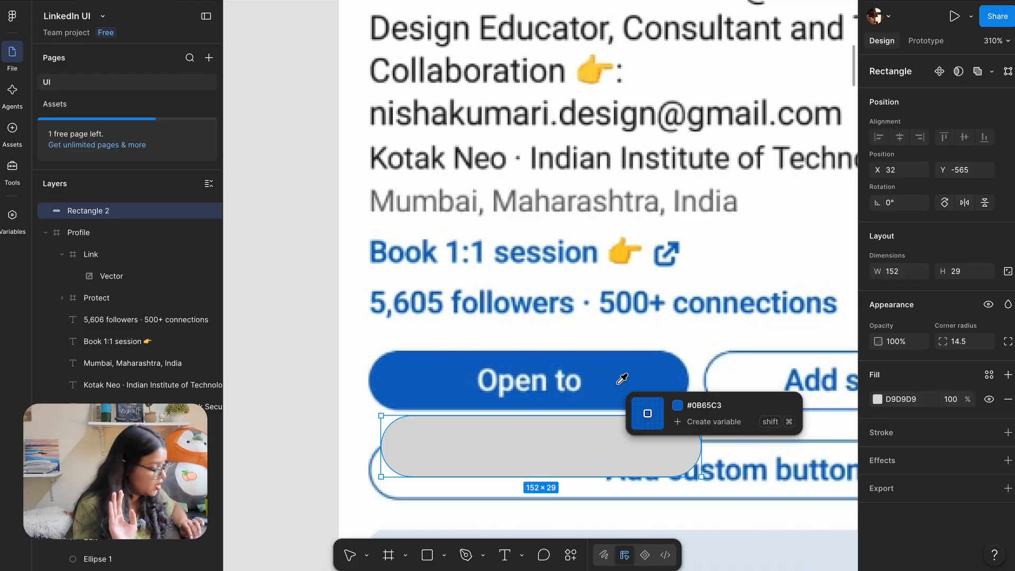
{"action": "left_click", "coordinate": [640, 378]}
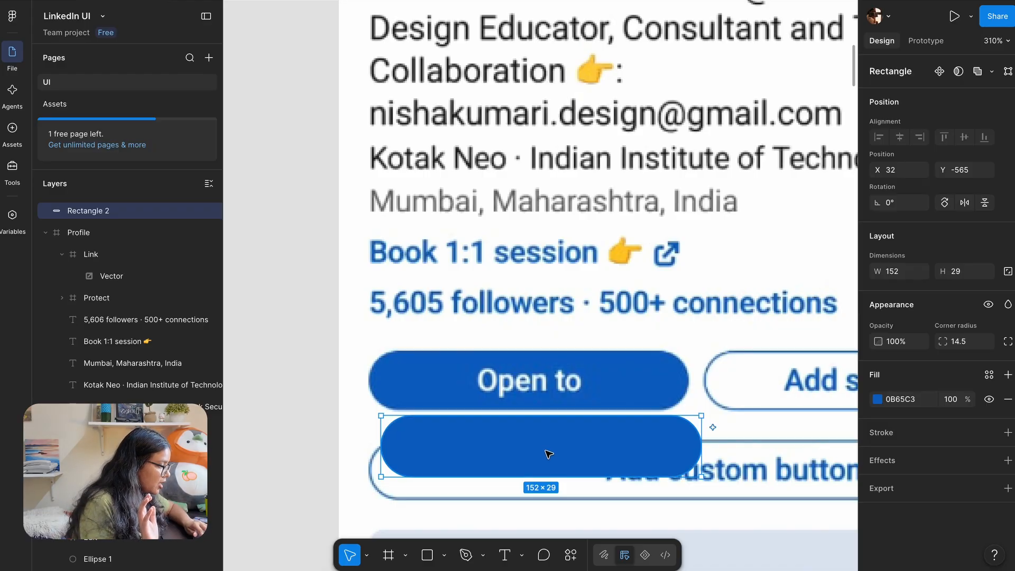
{"action": "left_click_drag", "start_coordinate": [546, 452], "coordinate": [534, 455]}
{"action": "scroll", "coordinate": [523, 355], "scroll_direction": "down", "scroll_amount": 5}
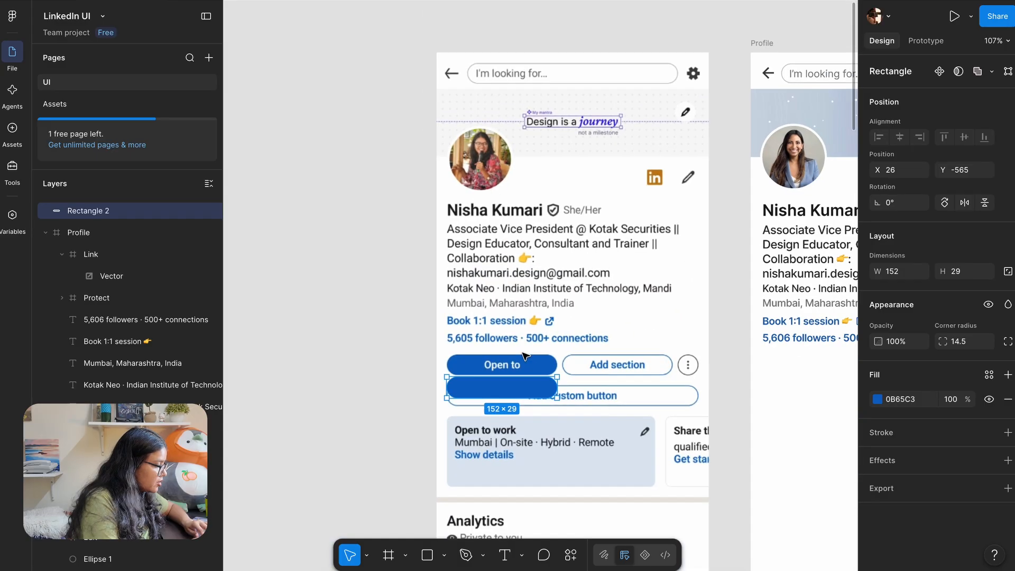
{"action": "left_click_drag", "start_coordinate": [472, 394], "coordinate": [790, 370]}
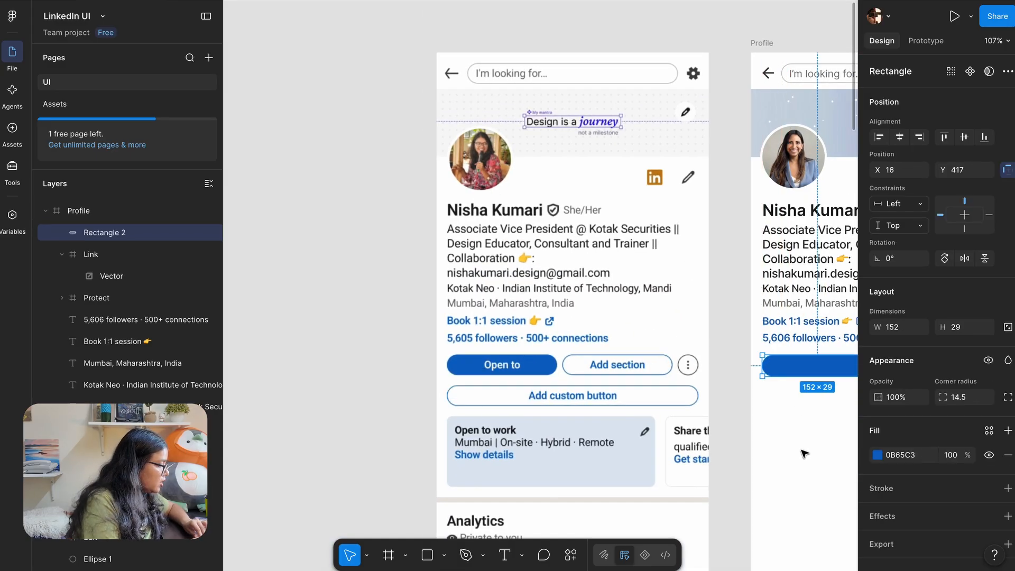
{"action": "scroll", "coordinate": [790, 365], "scroll_direction": "right", "scroll_amount": 5}
Copy the 'Book 1:1 session' text onto the blue pill and set its fill to #FFFFFF
{"action": "left_click", "coordinate": [608, 313]}
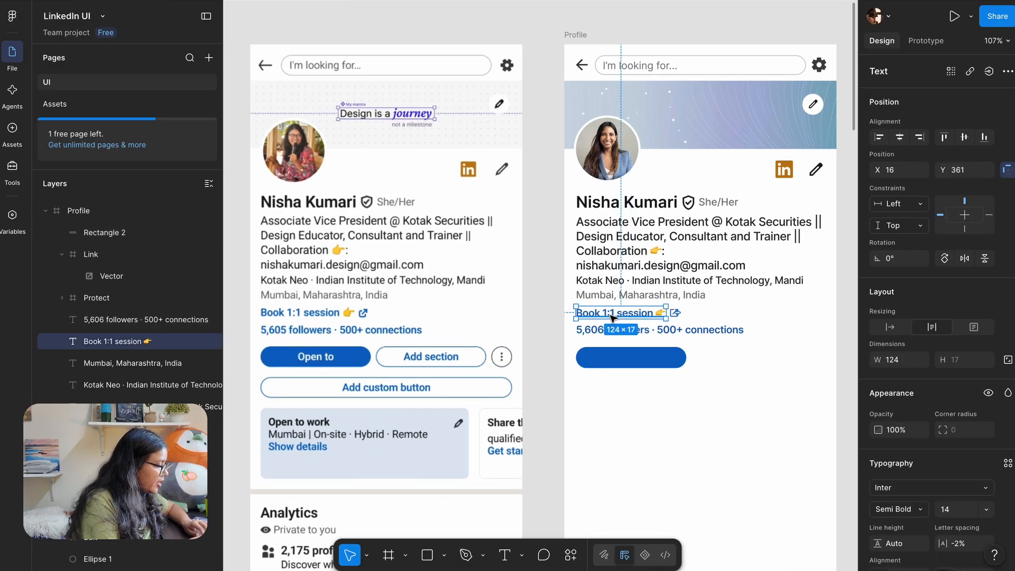
{"action": "scroll", "coordinate": [608, 314], "scroll_direction": "up", "scroll_amount": 2}
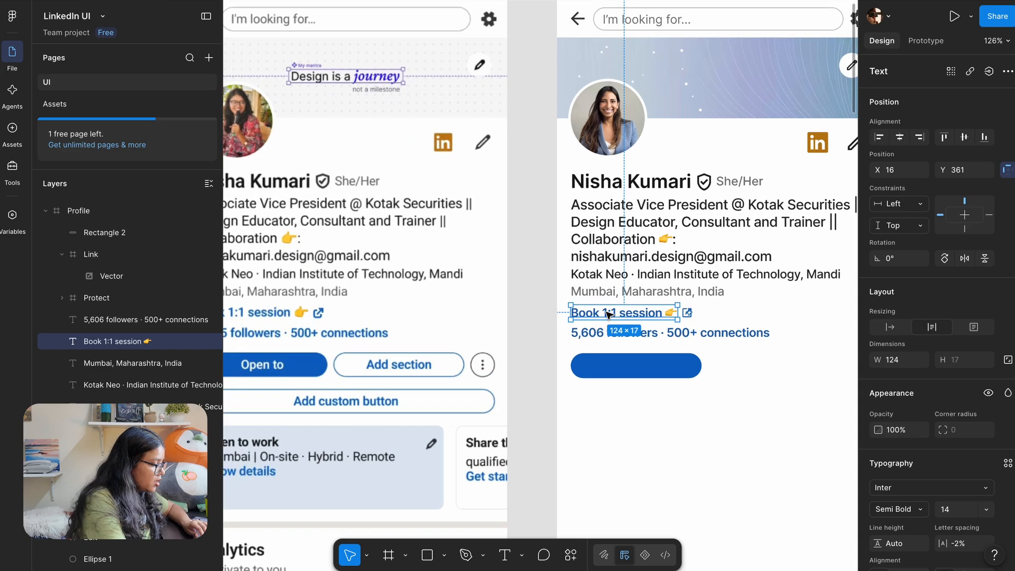
{"action": "left_click_drag", "start_coordinate": [595, 315], "coordinate": [613, 367]}
{"action": "scroll", "coordinate": [928, 436], "scroll_direction": "down", "scroll_amount": 2}
{"action": "scroll", "coordinate": [929, 435], "scroll_direction": "down", "scroll_amount": 2}
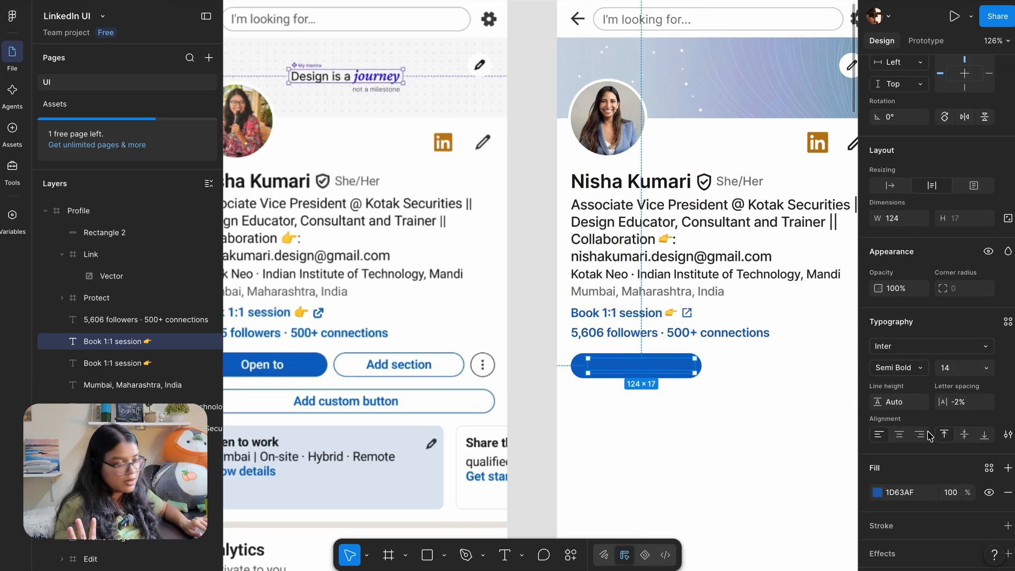
{"action": "left_click", "coordinate": [898, 492]}
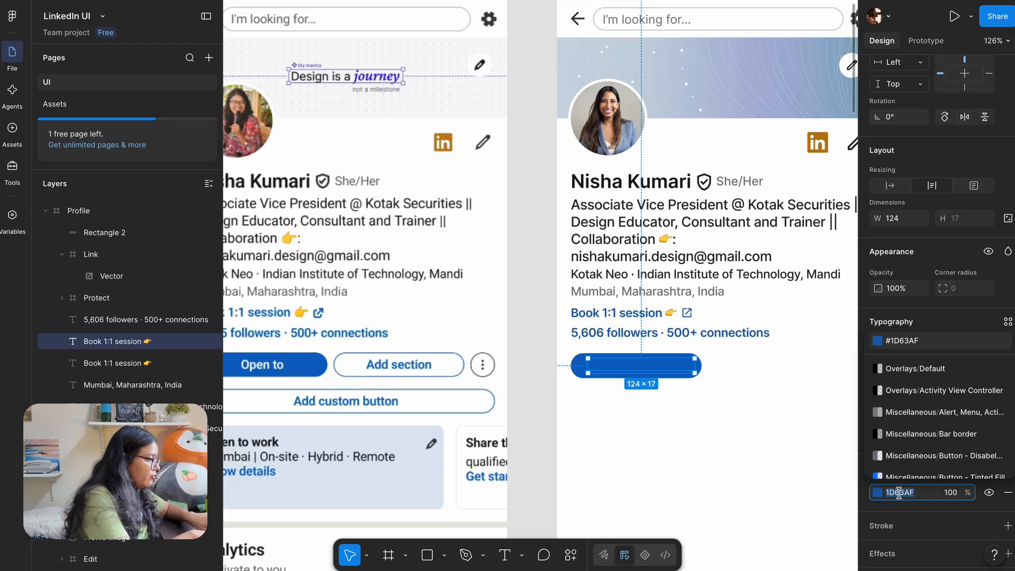
{"action": "type", "text": "ffffff"}
{"action": "key", "text": "Return"}
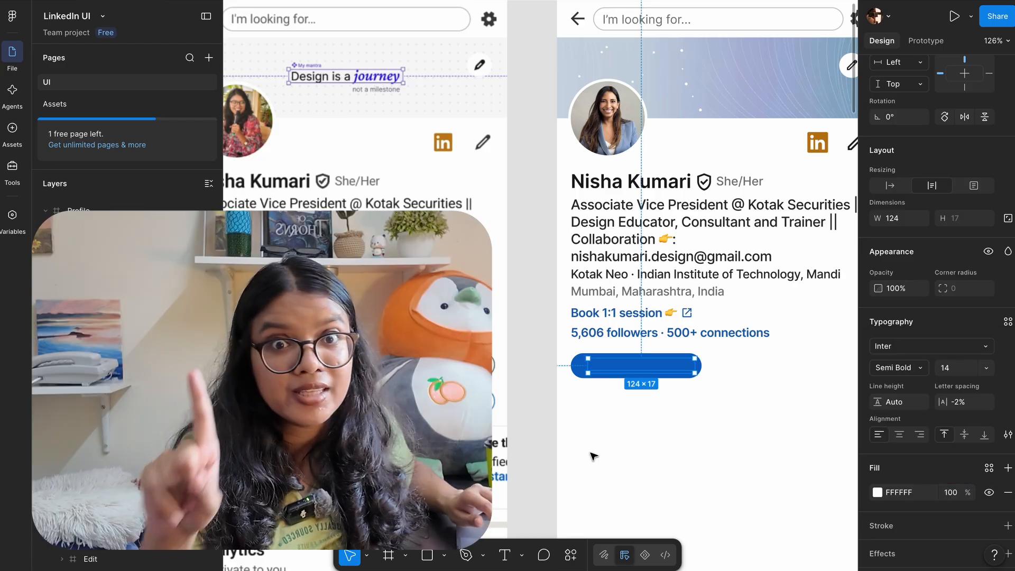
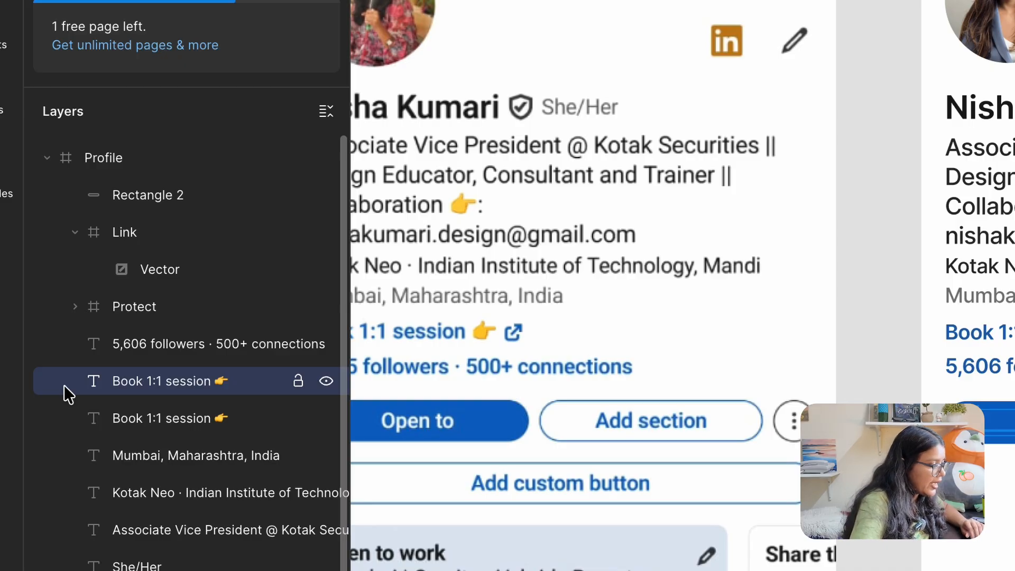
Move the duplicate 'Book 1:1 session' text layer above Rectangle 2 in the Profile frame
{"action": "scroll", "coordinate": [65, 384], "scroll_direction": "down", "scroll_amount": 1}
{"action": "scroll", "coordinate": [65, 385], "scroll_direction": "up", "scroll_amount": 1}
{"action": "left_click_drag", "start_coordinate": [95, 394], "coordinate": [99, 176]}
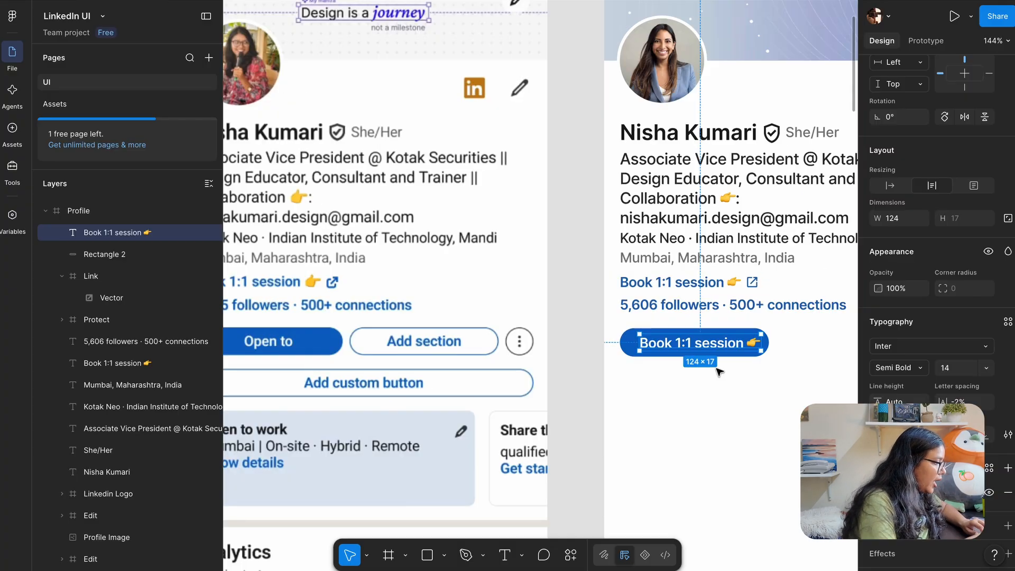
Change the copied label on the blue pill to read 'Open to'
{"action": "key", "text": "Return"}
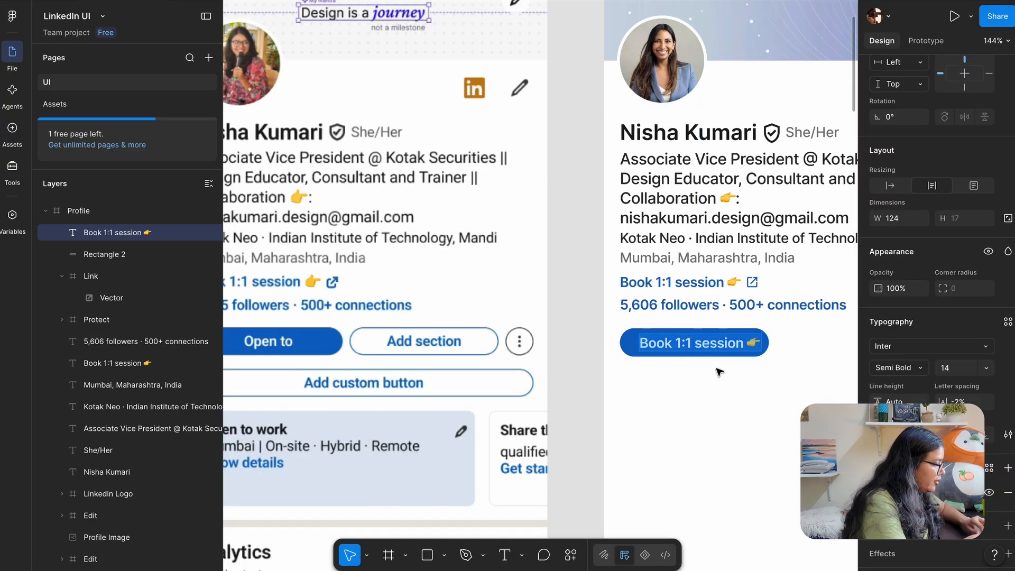
{"action": "type", "text": "Open to"}
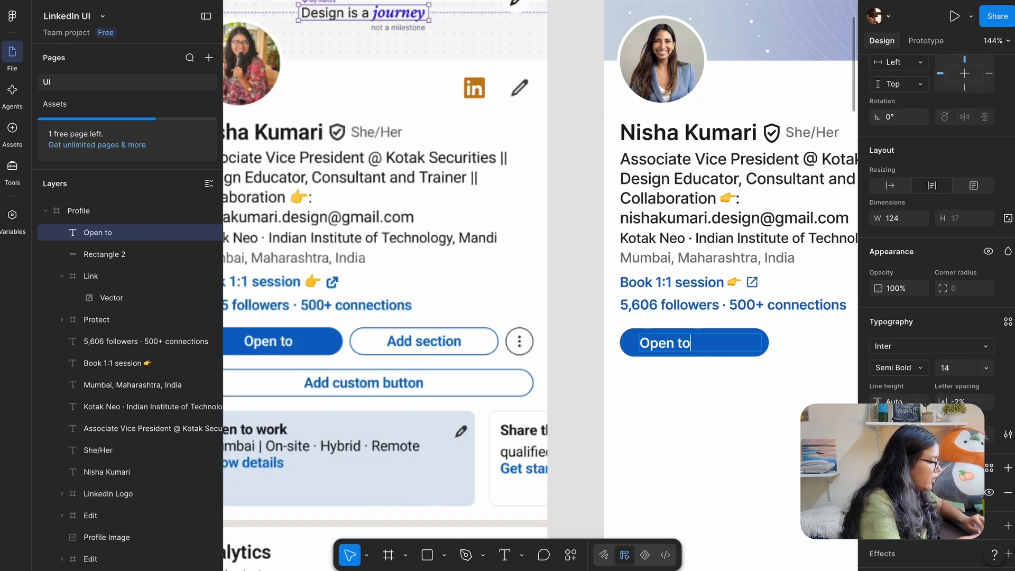
{"action": "key", "text": "Escape"}
Make the Open to label auto-width and centre it on the blue pill
{"action": "scroll", "coordinate": [748, 344], "scroll_direction": "up", "scroll_amount": 5}
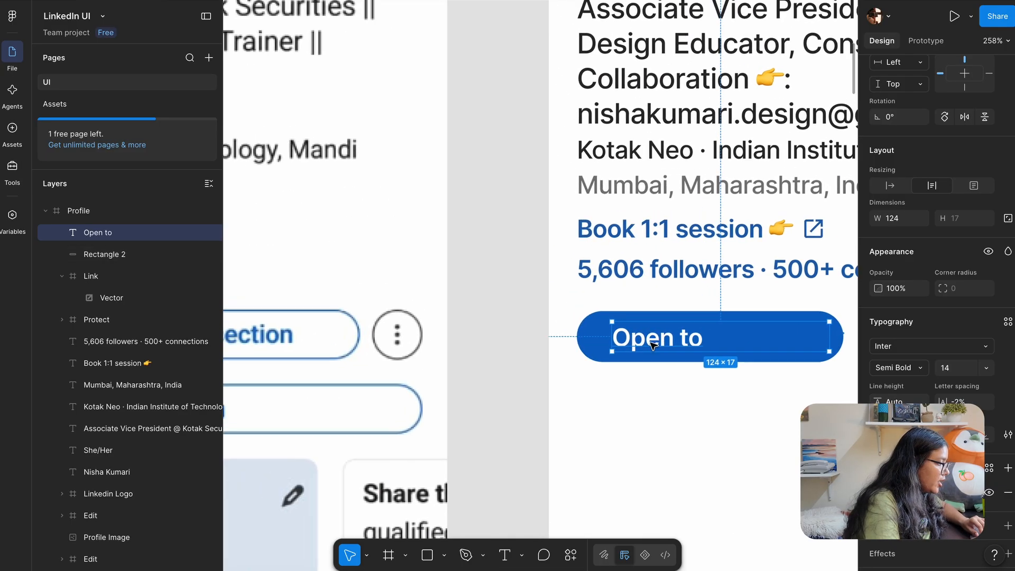
{"action": "left_click_drag", "start_coordinate": [654, 346], "coordinate": [585, 362]}
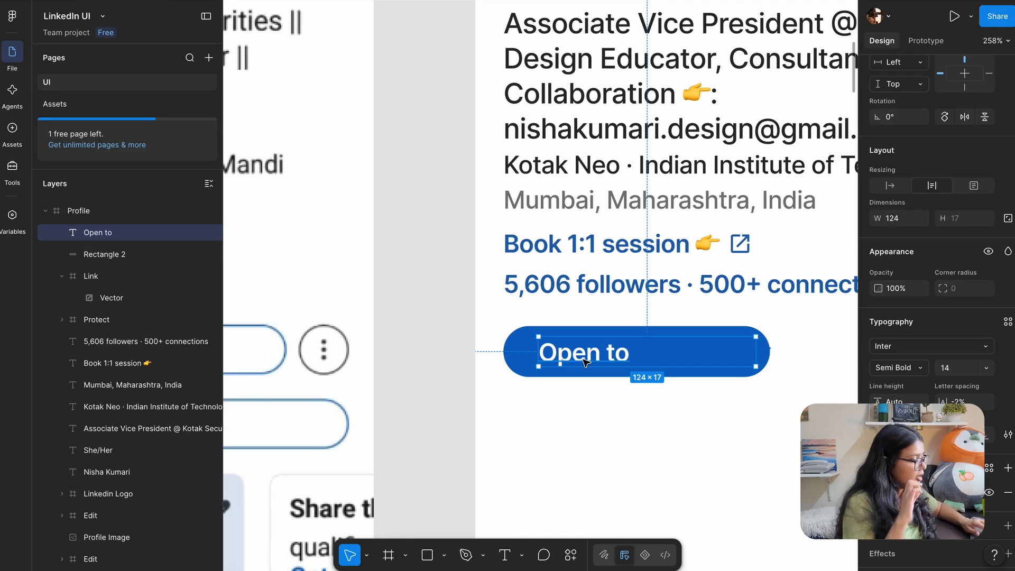
{"action": "scroll", "coordinate": [755, 370], "scroll_direction": "up", "scroll_amount": 5}
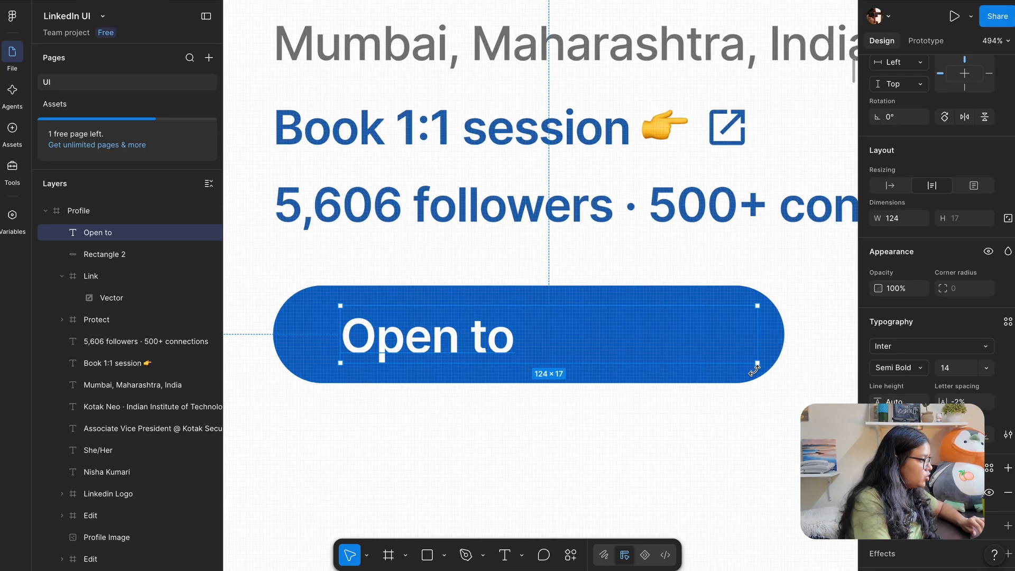
{"action": "double_click", "coordinate": [760, 338]}
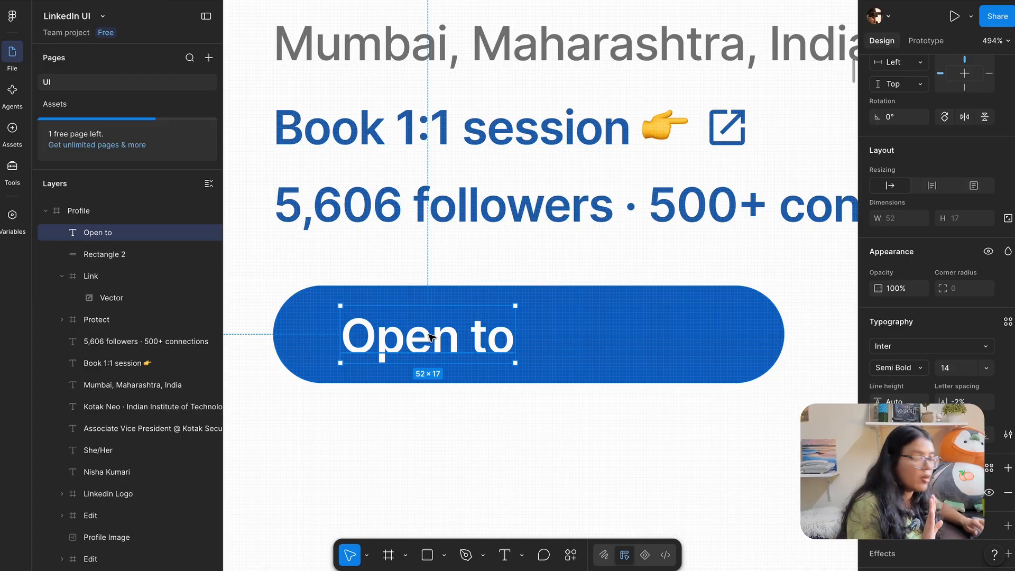
{"action": "left_click_drag", "start_coordinate": [430, 337], "coordinate": [526, 336]}
{"action": "scroll", "coordinate": [546, 363], "scroll_direction": "down", "scroll_amount": 5}
Duplicate the Open to button, rectangle and label, to the right of the original
{"action": "left_click", "coordinate": [407, 374]}
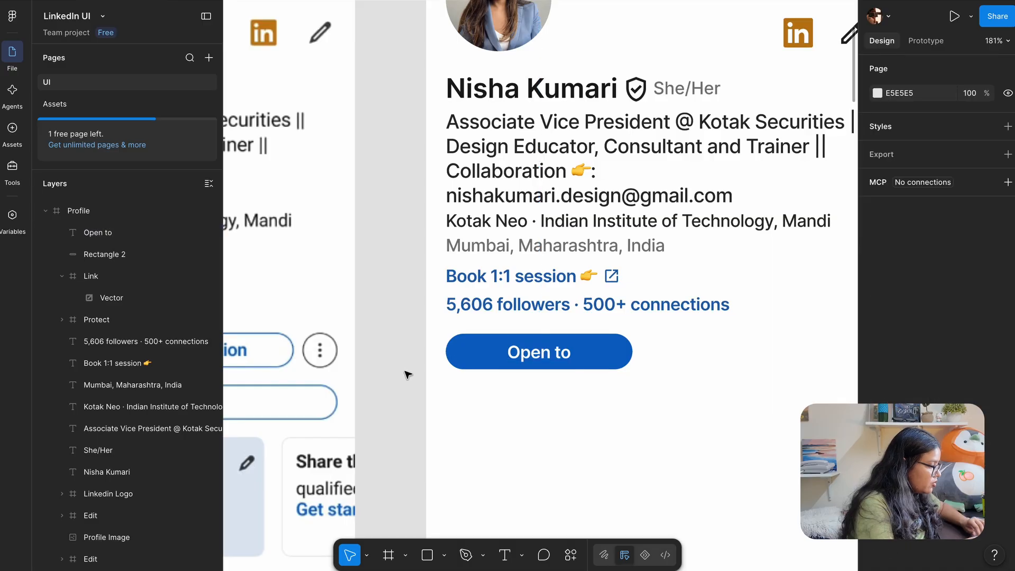
{"action": "scroll", "coordinate": [407, 374], "scroll_direction": "down", "scroll_amount": 3}
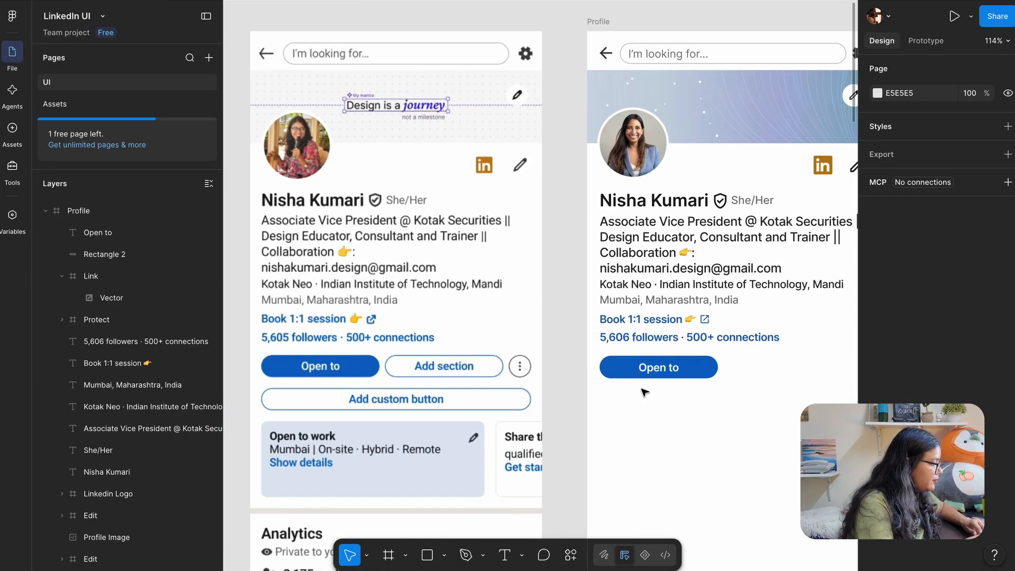
{"action": "left_click", "coordinate": [652, 375]}
{"action": "left_click", "coordinate": [672, 352], "text": "shift"}
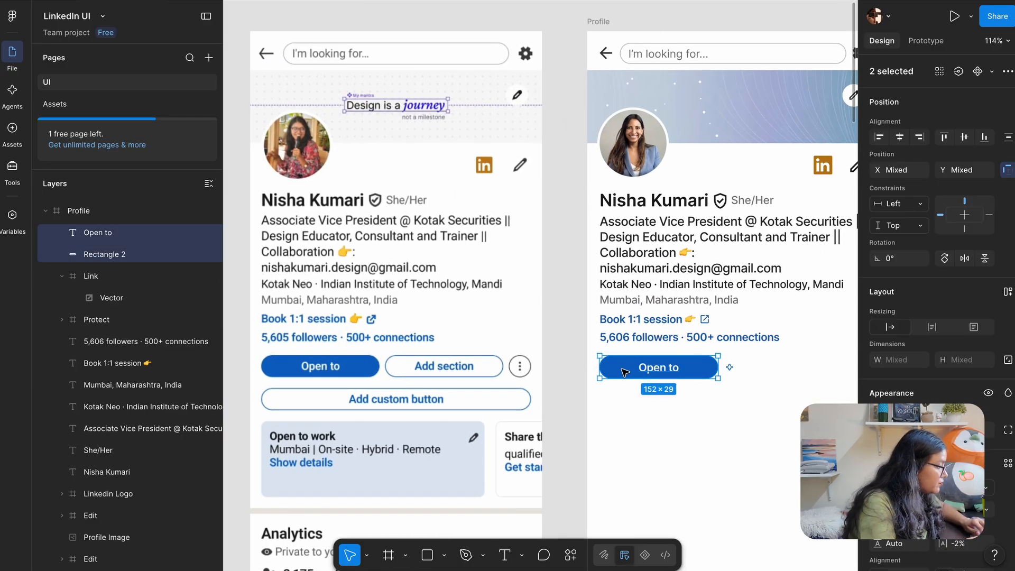
{"action": "left_click_drag", "start_coordinate": [621, 368], "coordinate": [745, 367]}
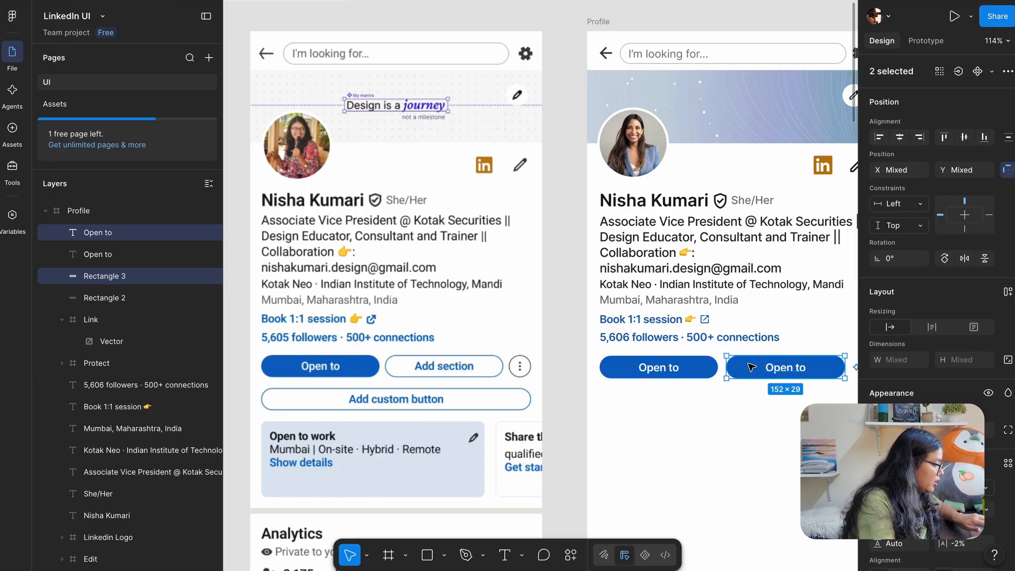
{"action": "scroll", "coordinate": [685, 440], "scroll_direction": "right", "scroll_amount": 3}
Give the duplicate button's rectangle a white #FFFFFF fill
{"action": "left_click", "coordinate": [811, 344]}
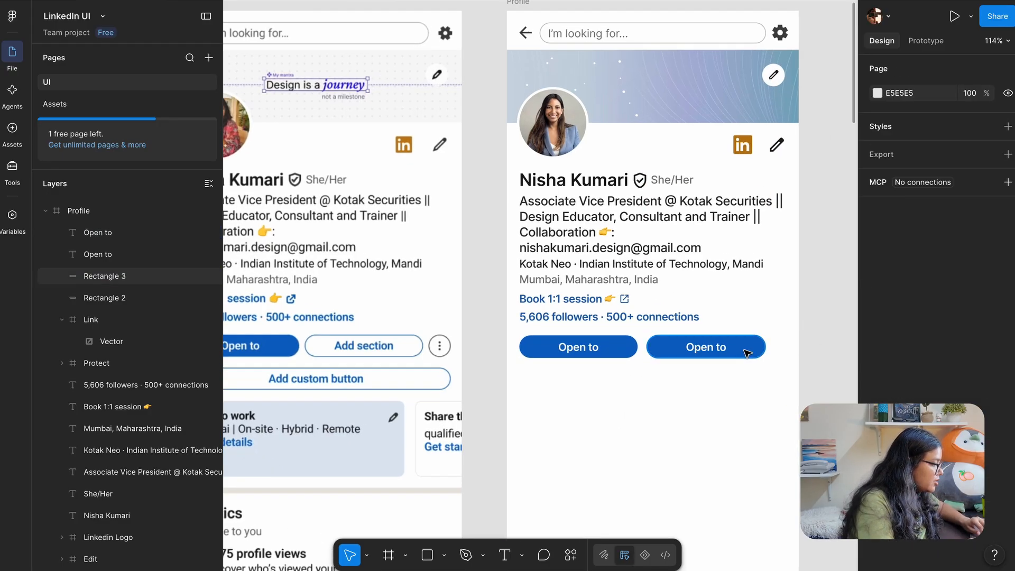
{"action": "left_click", "coordinate": [747, 352]}
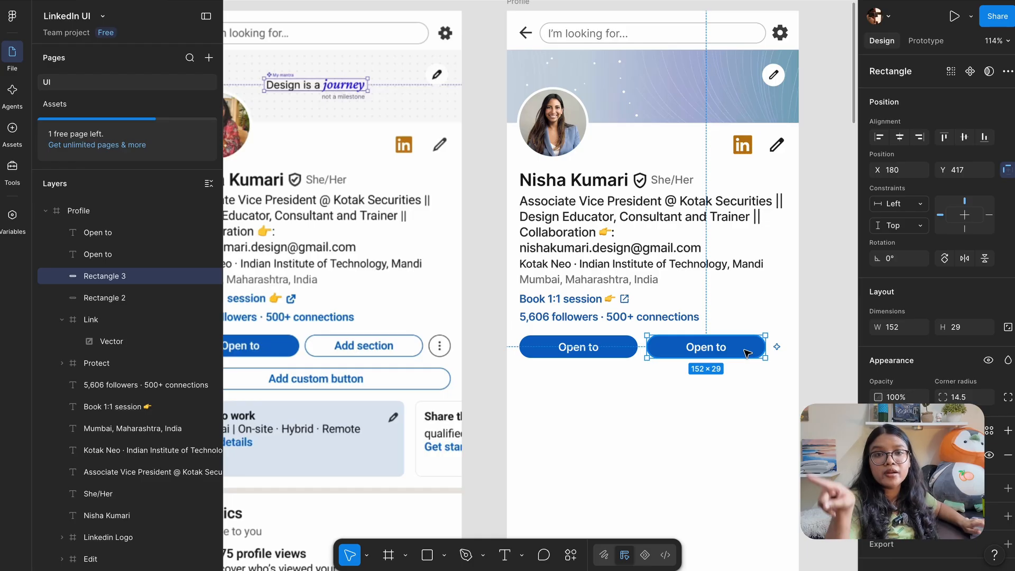
{"action": "left_click", "coordinate": [901, 454]}
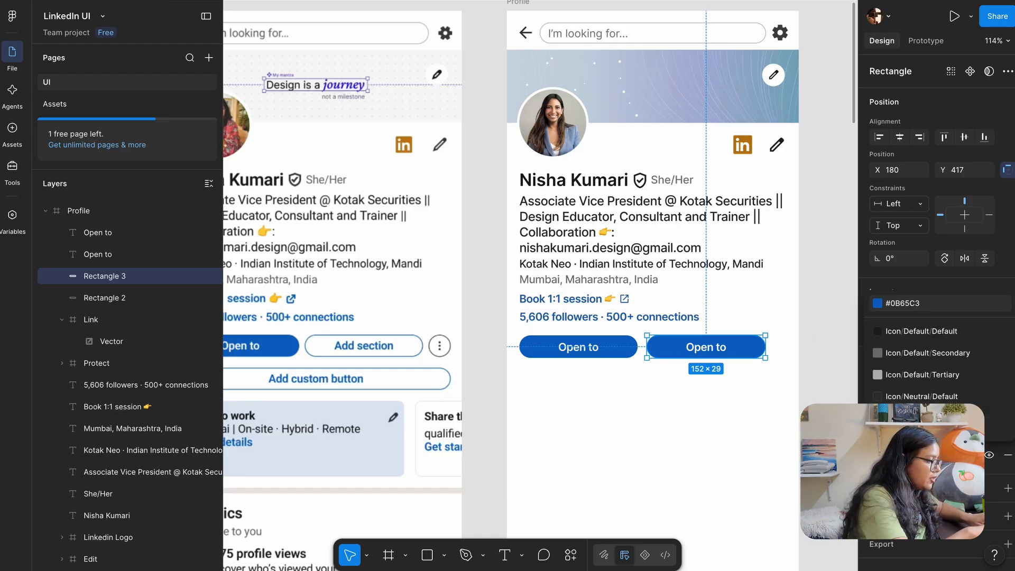
{"action": "type", "text": "ffffff"}
{"action": "key", "text": "Return"}
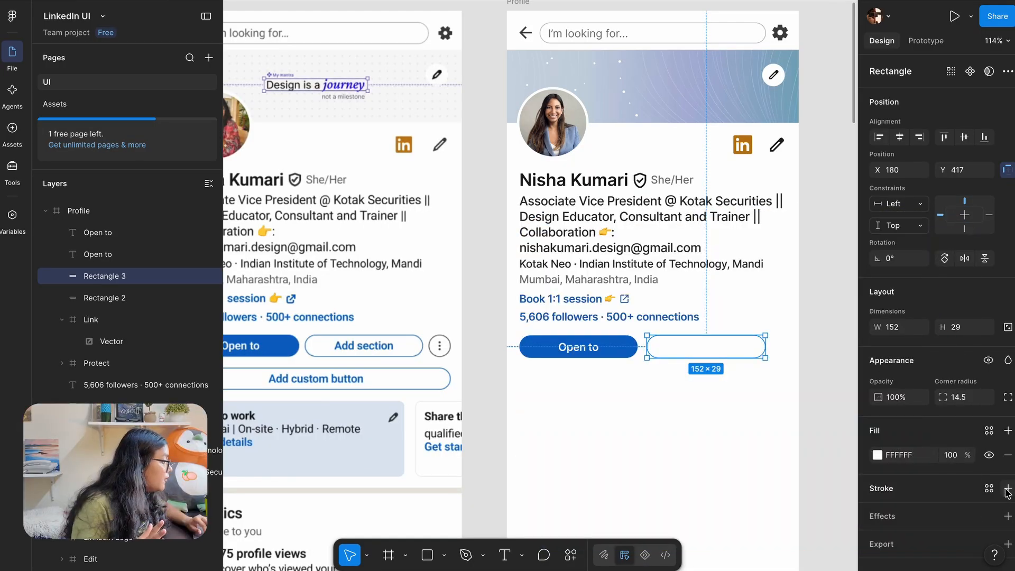
Add a stroke to the duplicate rectangle using the first button's blue
{"action": "left_click", "coordinate": [1007, 489]}
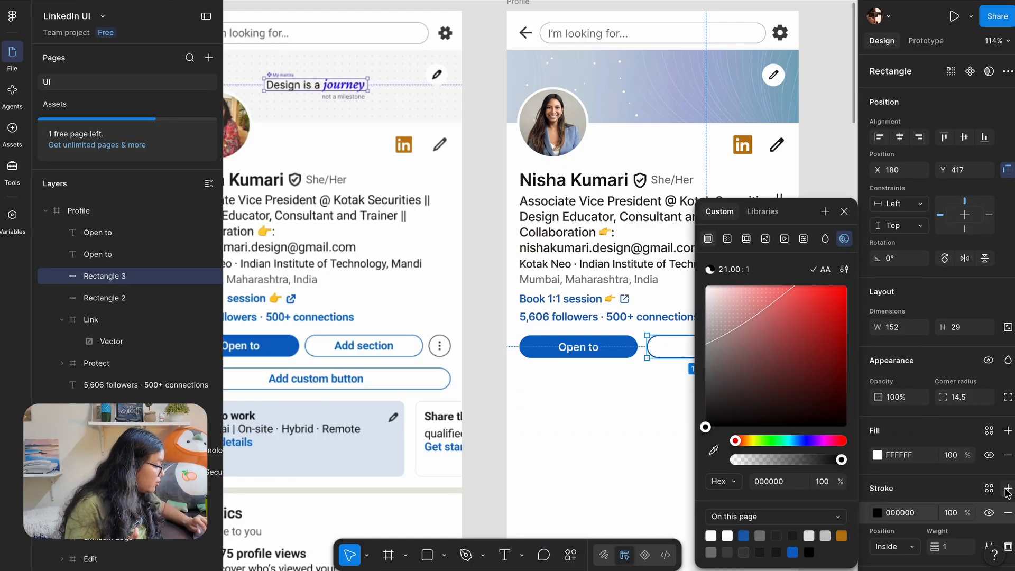
{"action": "left_click", "coordinate": [877, 513]}
{"action": "left_click", "coordinate": [878, 513]}
{"action": "left_click", "coordinate": [712, 450]}
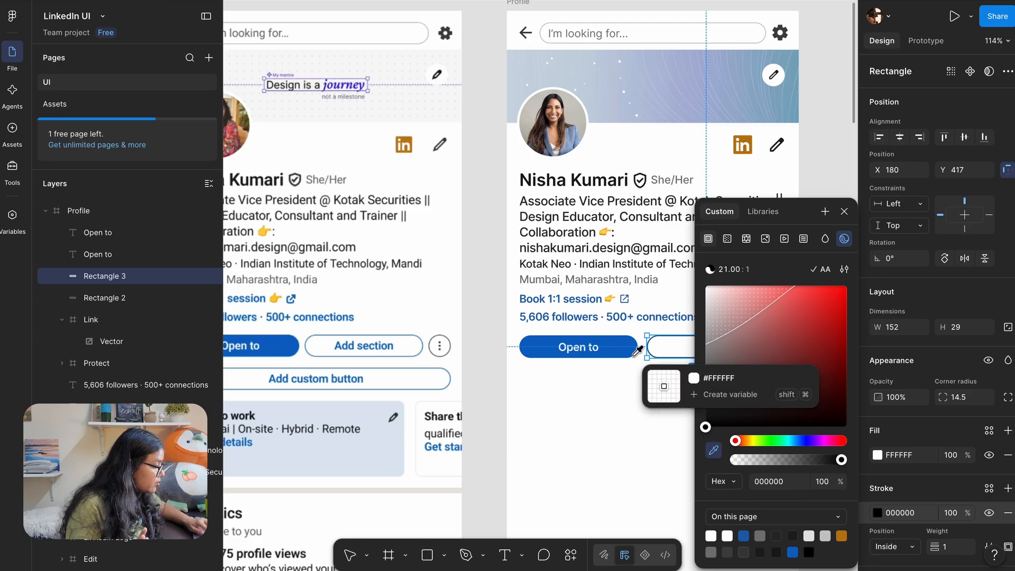
{"action": "left_click", "coordinate": [616, 347]}
{"action": "left_click", "coordinate": [480, 369]}
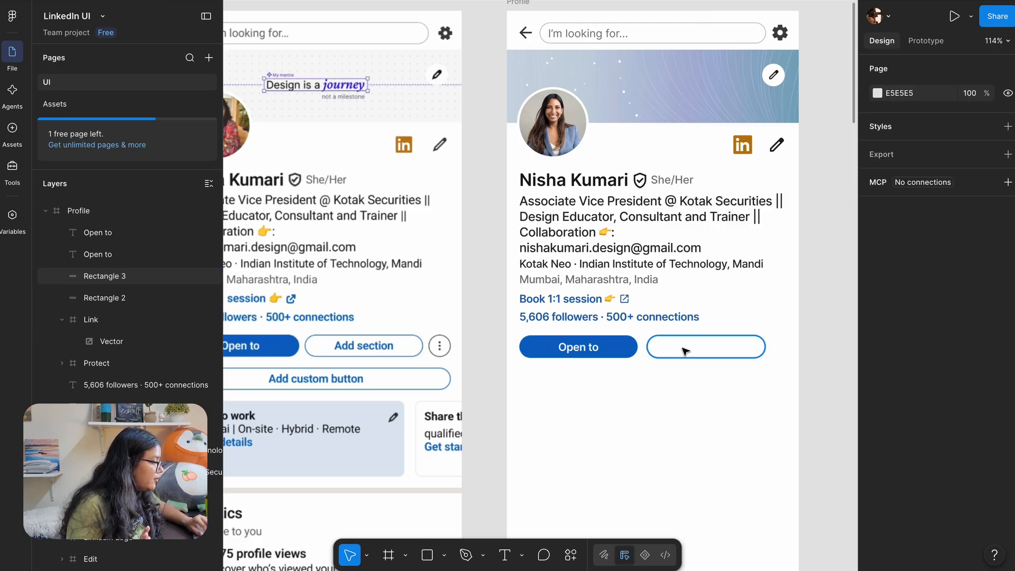
Colour the duplicate's Open to label with the same sampled blue
{"action": "left_click", "coordinate": [700, 349]}
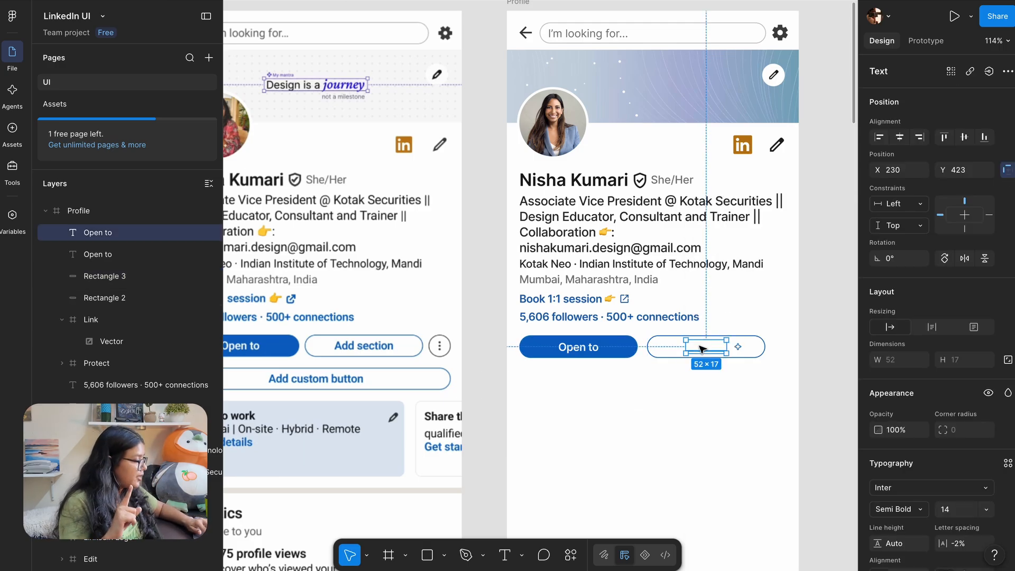
{"action": "scroll", "coordinate": [901, 460], "scroll_direction": "down", "scroll_amount": 4}
{"action": "left_click", "coordinate": [876, 441]}
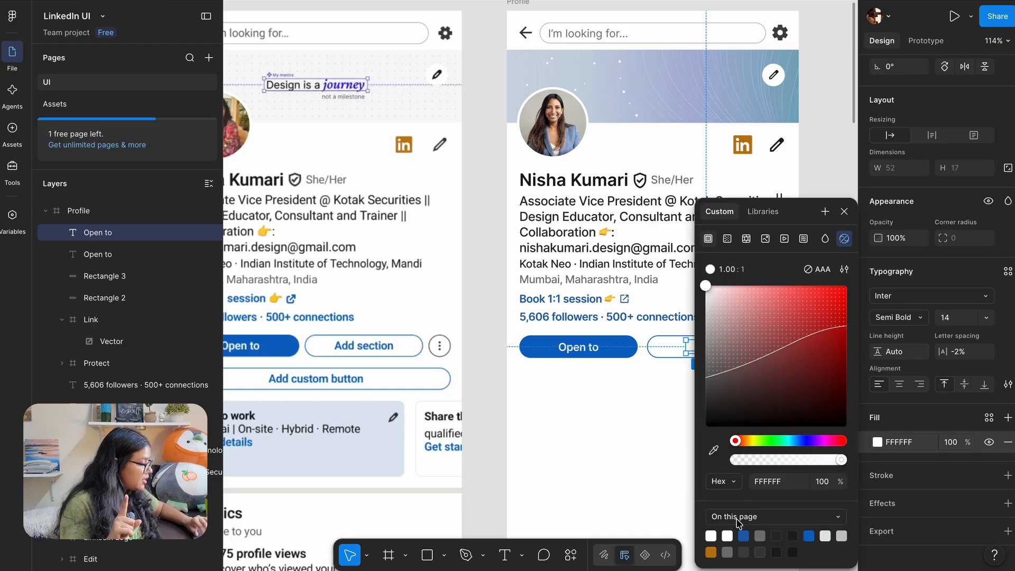
{"action": "left_click", "coordinate": [713, 450]}
{"action": "left_click", "coordinate": [613, 346]}
{"action": "left_click", "coordinate": [488, 358]}
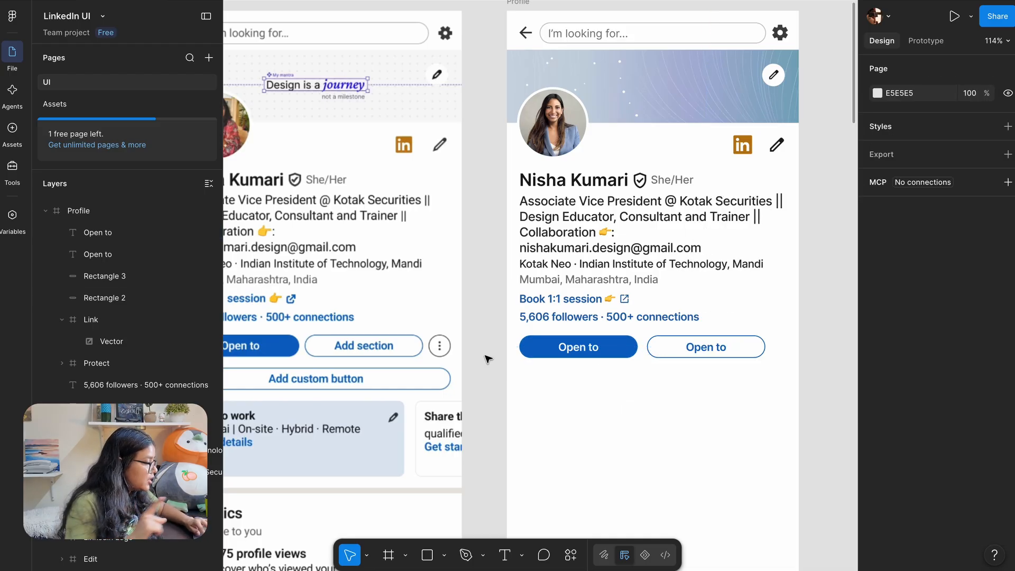
{"action": "scroll", "coordinate": [634, 351], "scroll_direction": "up", "scroll_amount": 2}
{"action": "left_click", "coordinate": [731, 349]}
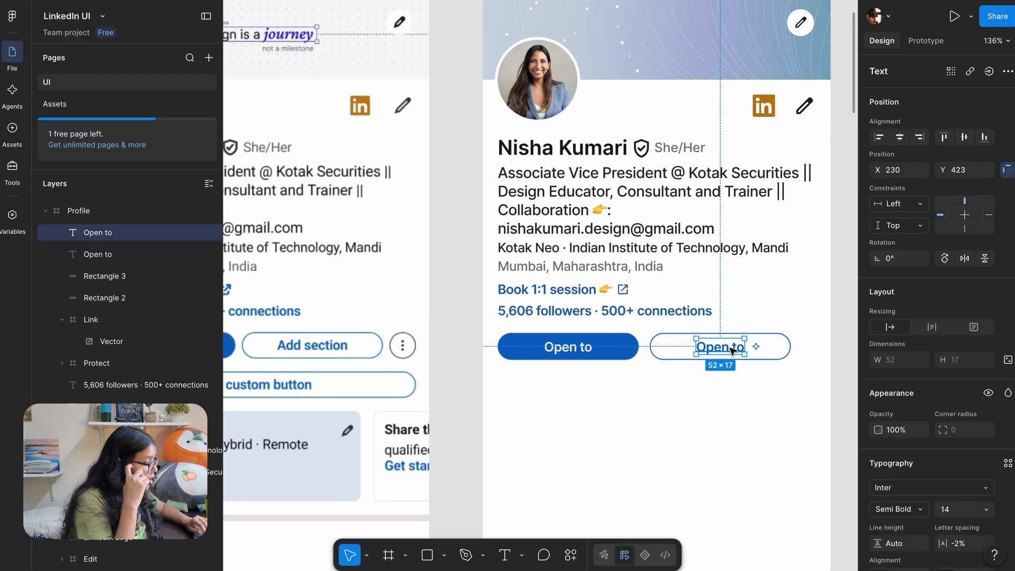
Set the second button's label to centre text alignment
{"action": "scroll", "coordinate": [719, 394], "scroll_direction": "down", "scroll_amount": 1}
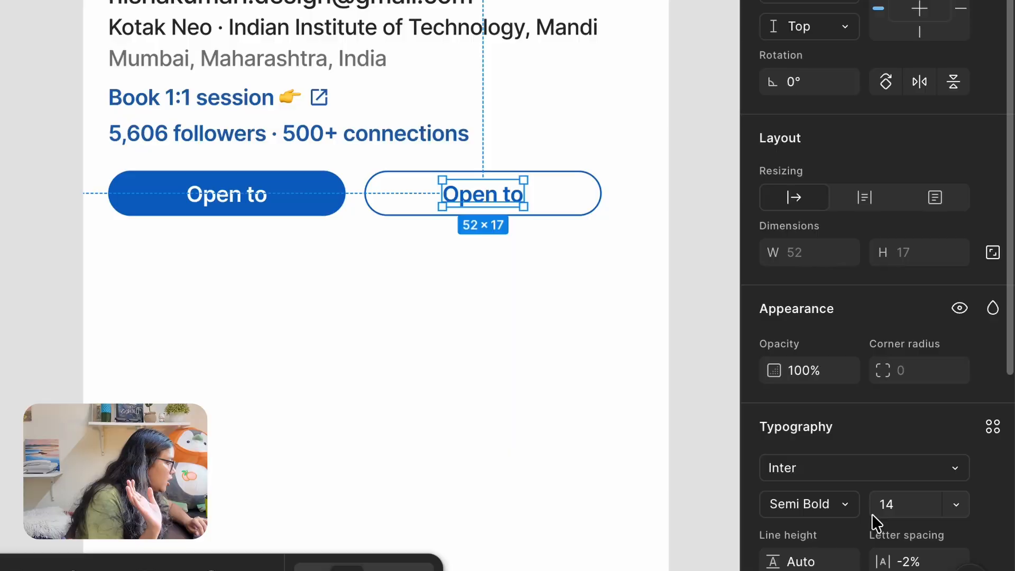
{"action": "scroll", "coordinate": [935, 520], "scroll_direction": "down", "scroll_amount": 3}
{"action": "scroll", "coordinate": [848, 278], "scroll_direction": "down", "scroll_amount": 2}
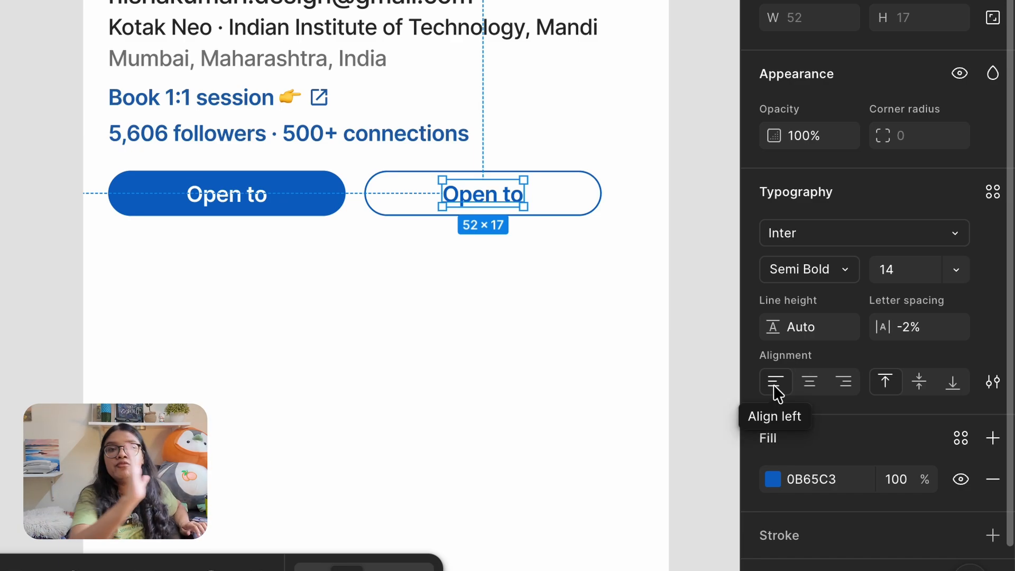
{"action": "left_click", "coordinate": [810, 381]}
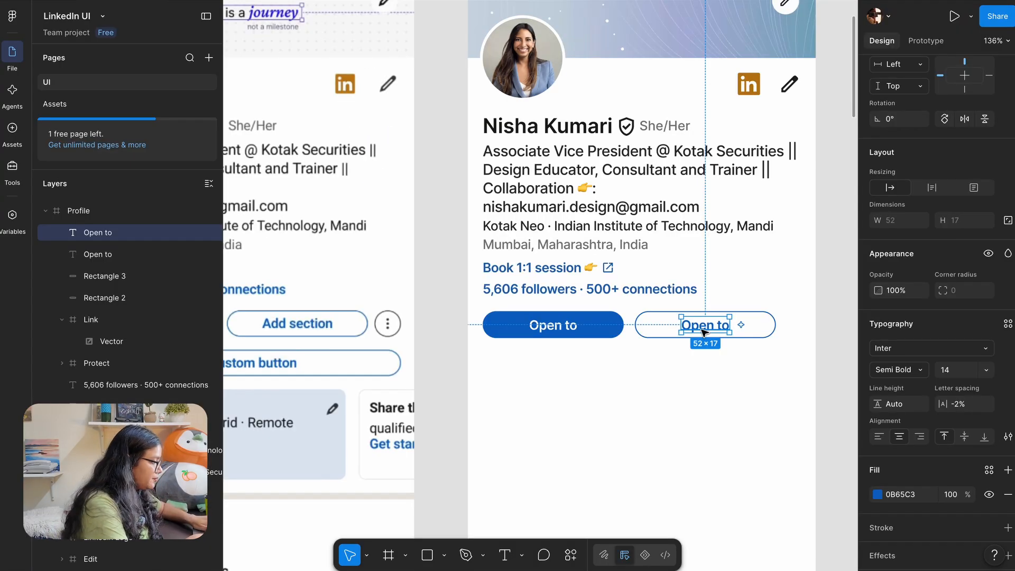
Change the second button's label text to 'Add section'
{"action": "double_click", "coordinate": [703, 331]}
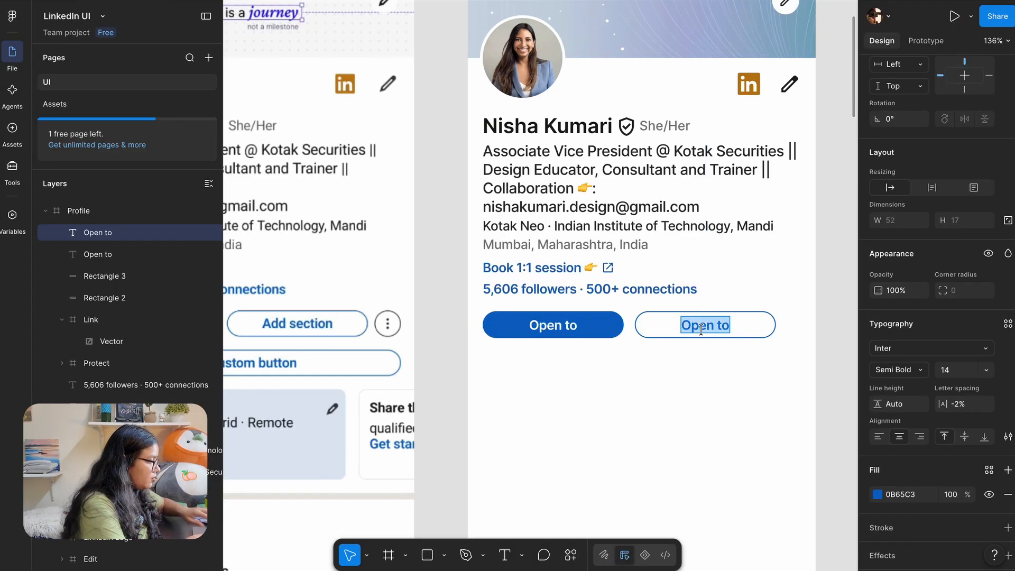
{"action": "type", "text": "S"}
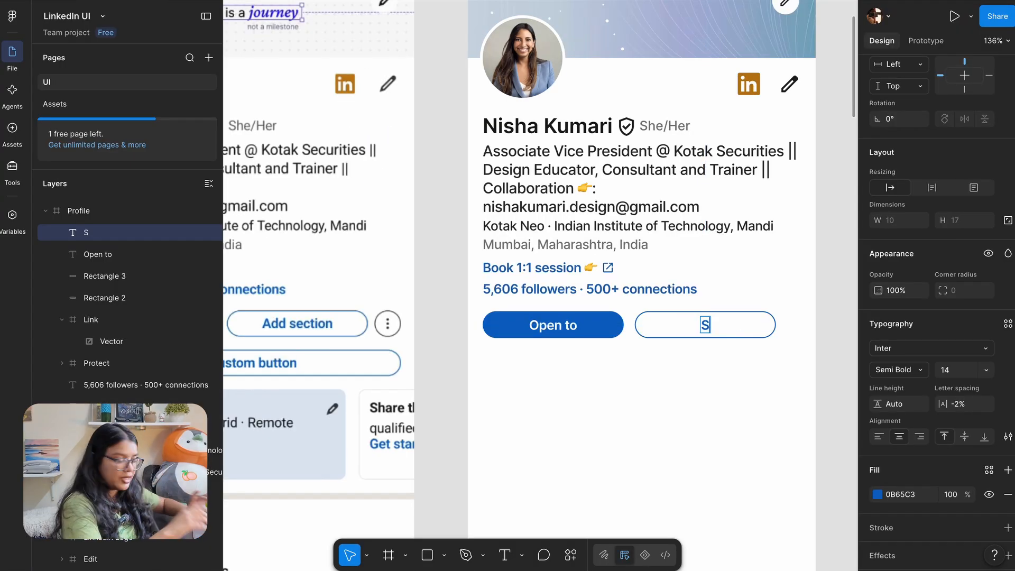
{"action": "key", "text": "BackSpace"}
{"action": "type", "text": "a"}
{"action": "key", "text": "BackSpace"}
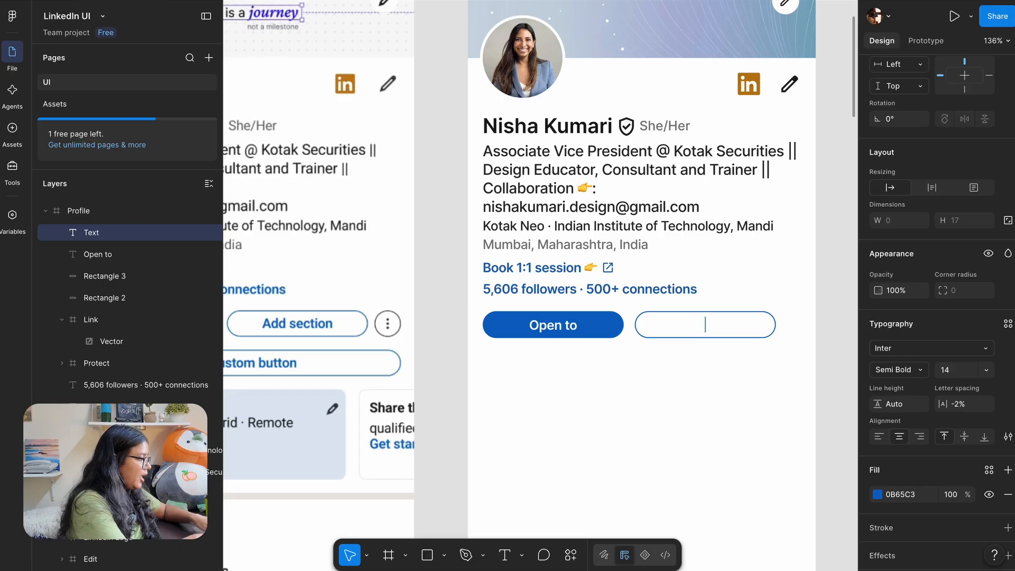
{"action": "type", "text": "Ad"}
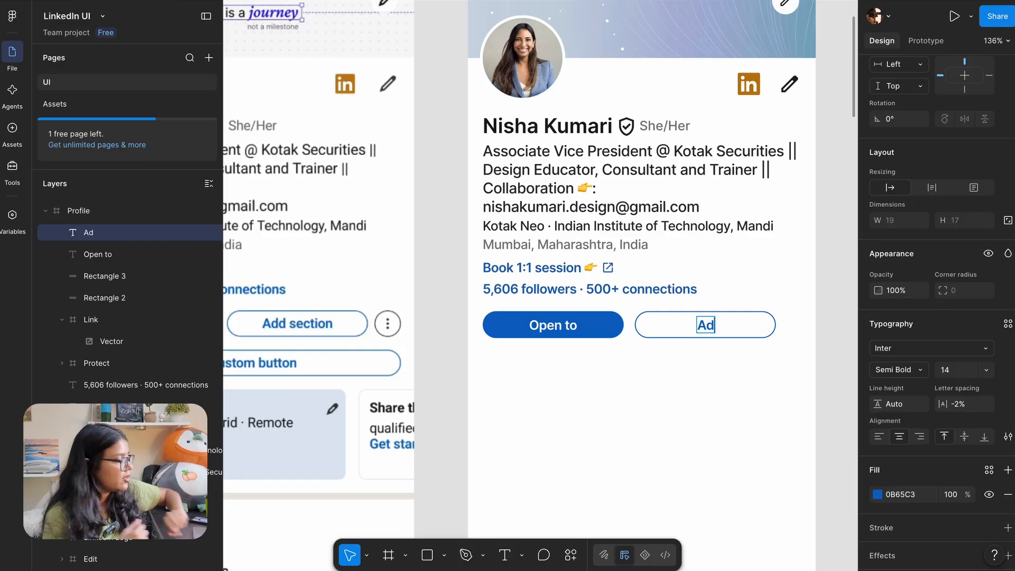
{"action": "type", "text": "d section"}
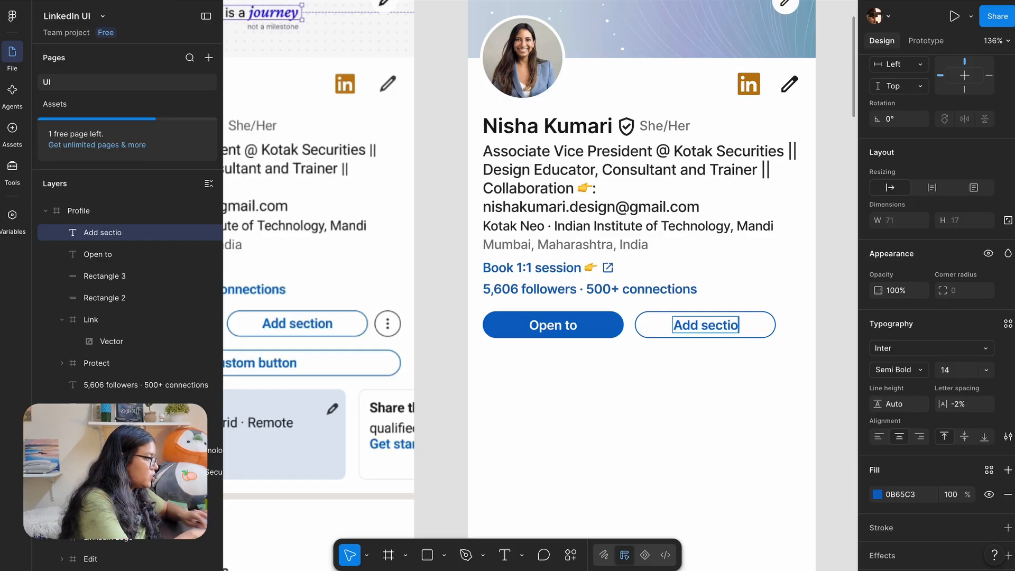
{"action": "left_click", "coordinate": [839, 308]}
{"action": "left_click", "coordinate": [838, 308]}
{"action": "scroll", "coordinate": [839, 308], "scroll_direction": "down", "scroll_amount": 3}
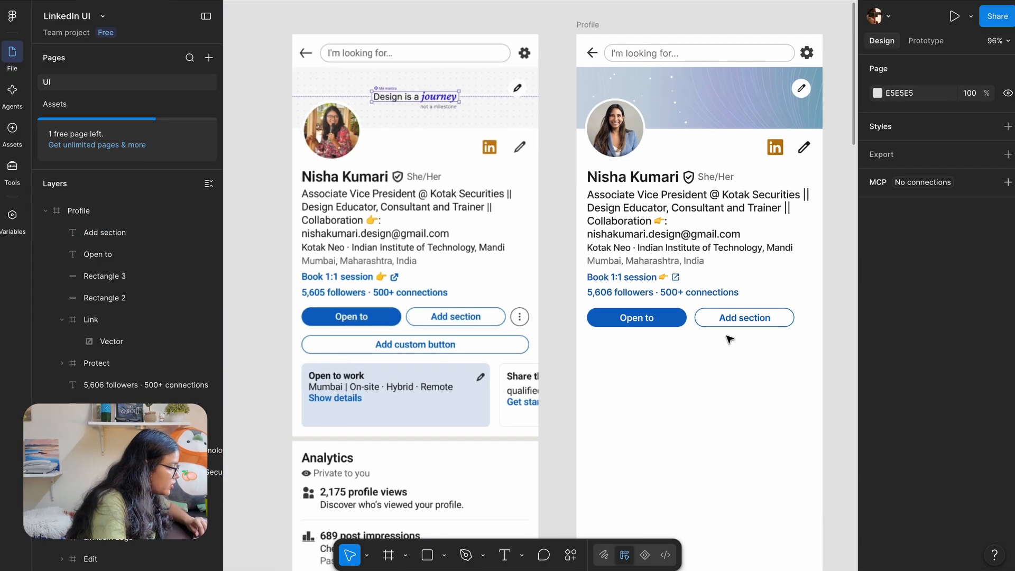
Copy the Add section button below and widen its rectangle to 343 full width
{"action": "left_click_drag", "start_coordinate": [727, 335], "coordinate": [632, 346]}
{"action": "key", "text": "shift+r"}
{"action": "scroll", "coordinate": [635, 356], "scroll_direction": "up", "scroll_amount": 5}
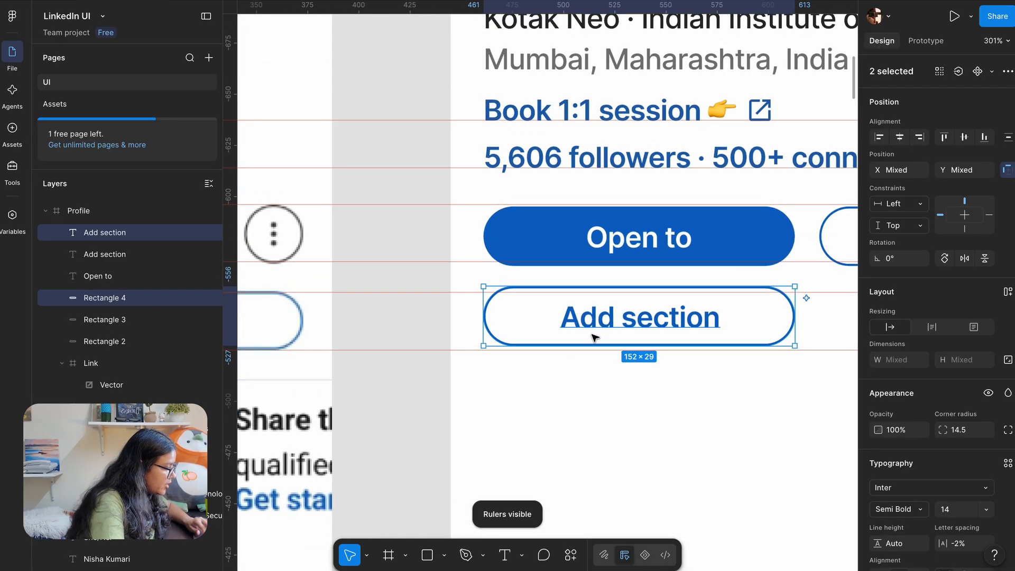
{"action": "scroll", "coordinate": [583, 321], "scroll_direction": "down", "scroll_amount": 4}
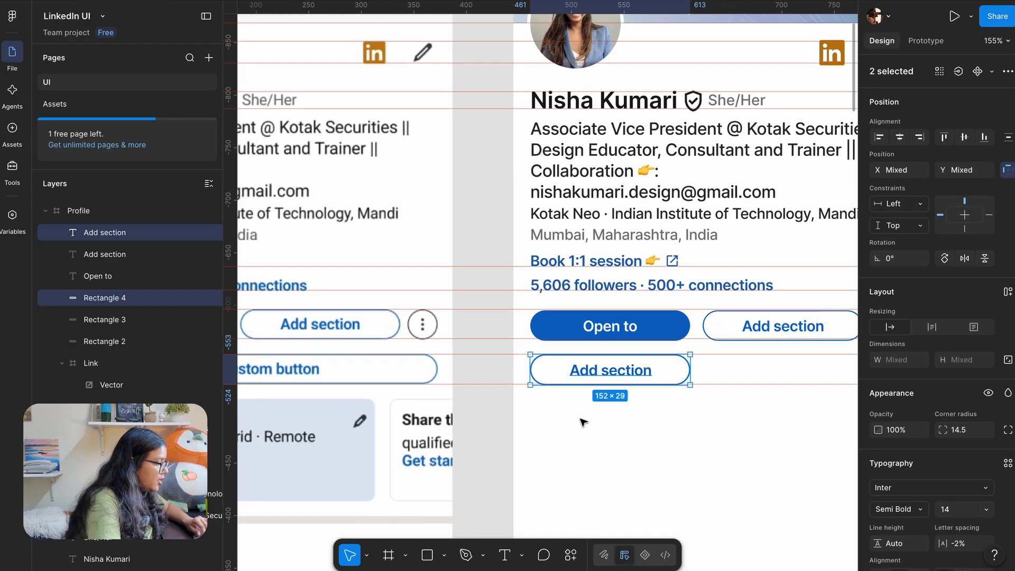
{"action": "left_click", "coordinate": [663, 380]}
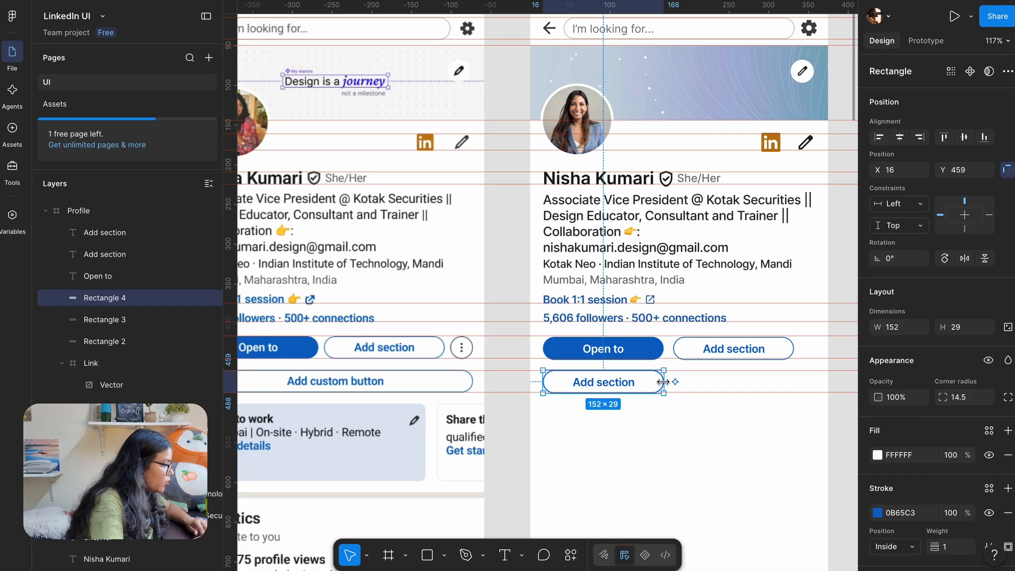
{"action": "left_click_drag", "start_coordinate": [663, 380], "coordinate": [815, 380]}
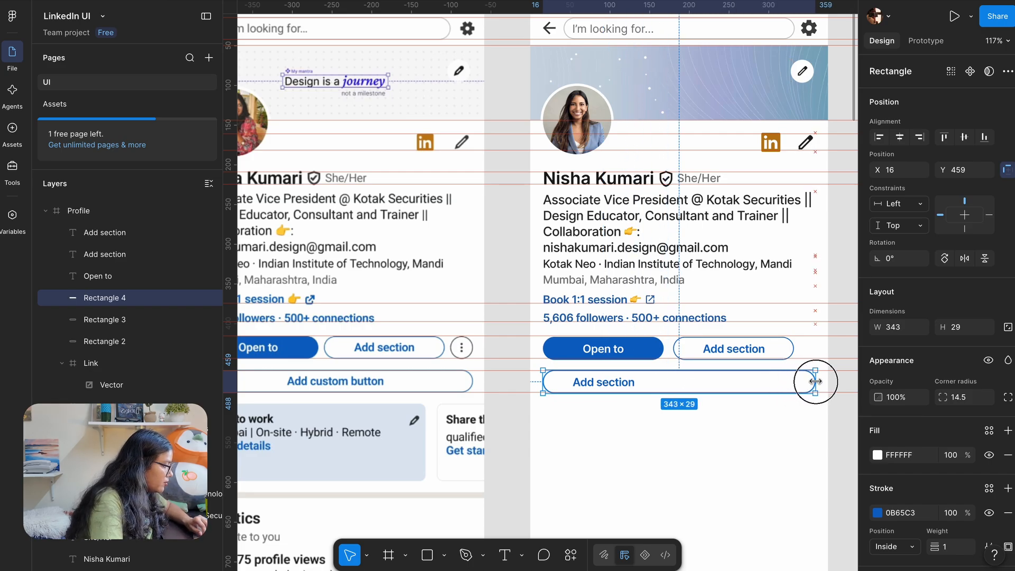
Centre the copied label on the wide button and make it read 'Add custom button'
{"action": "left_click", "coordinate": [598, 386]}
{"action": "left_click_drag", "start_coordinate": [599, 386], "coordinate": [678, 386]}
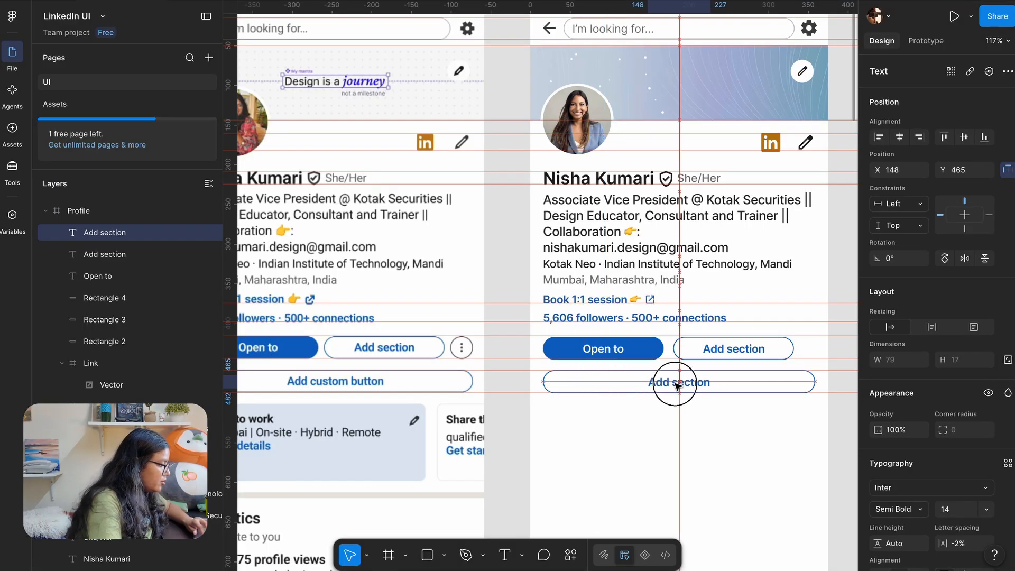
{"action": "left_click", "coordinate": [677, 426]}
{"action": "left_click", "coordinate": [688, 388]}
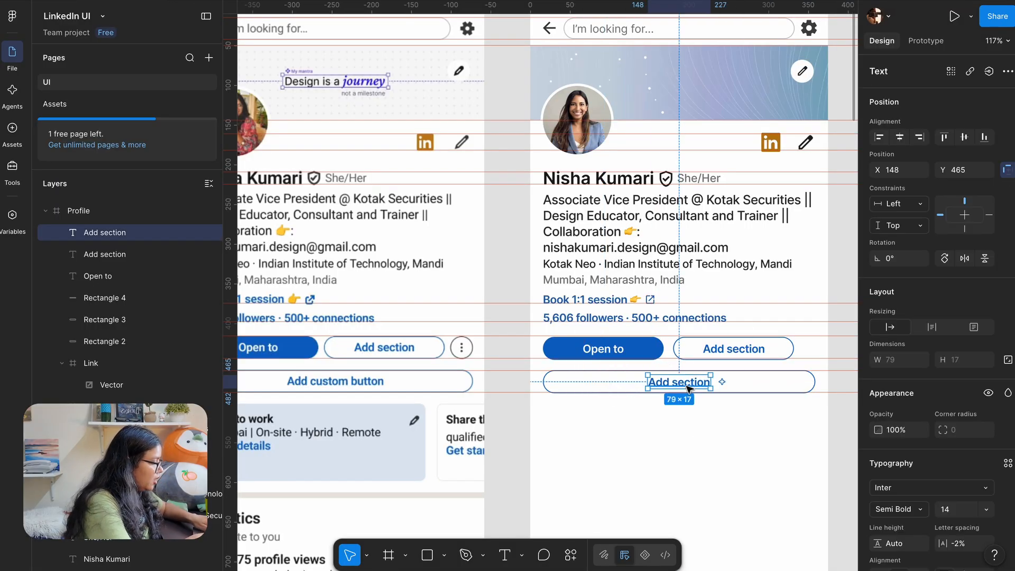
{"action": "scroll", "coordinate": [882, 458], "scroll_direction": "down", "scroll_amount": 3}
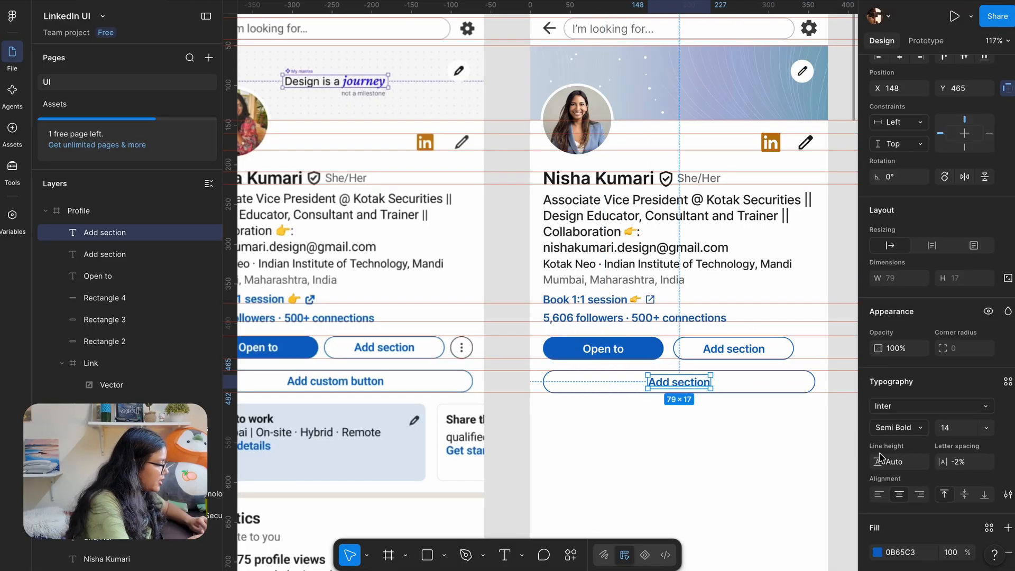
{"action": "left_click", "coordinate": [898, 498]}
{"action": "key", "text": "Return"}
{"action": "type", "text": "Add"}
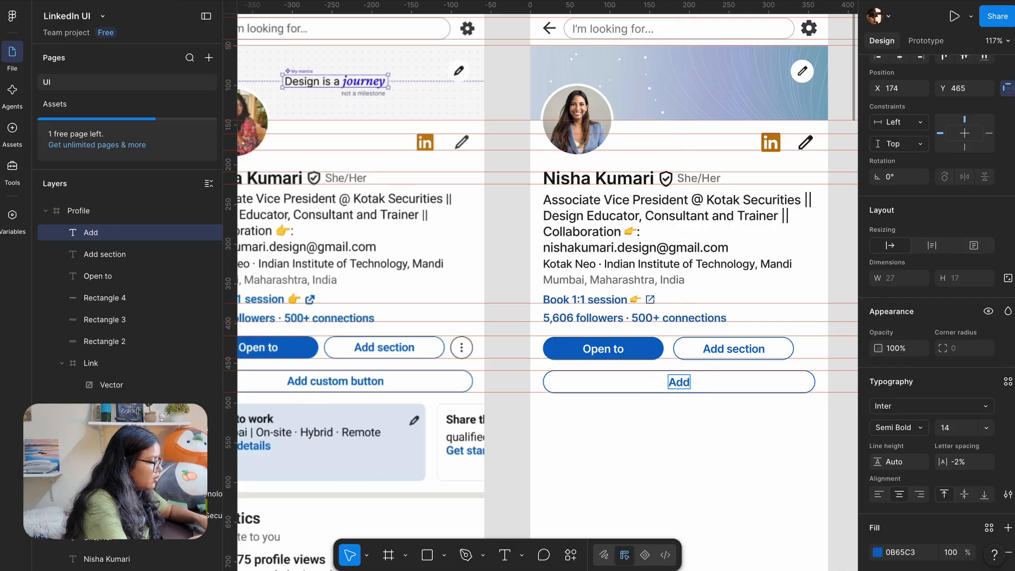
{"action": "type", "text": " custom button"}
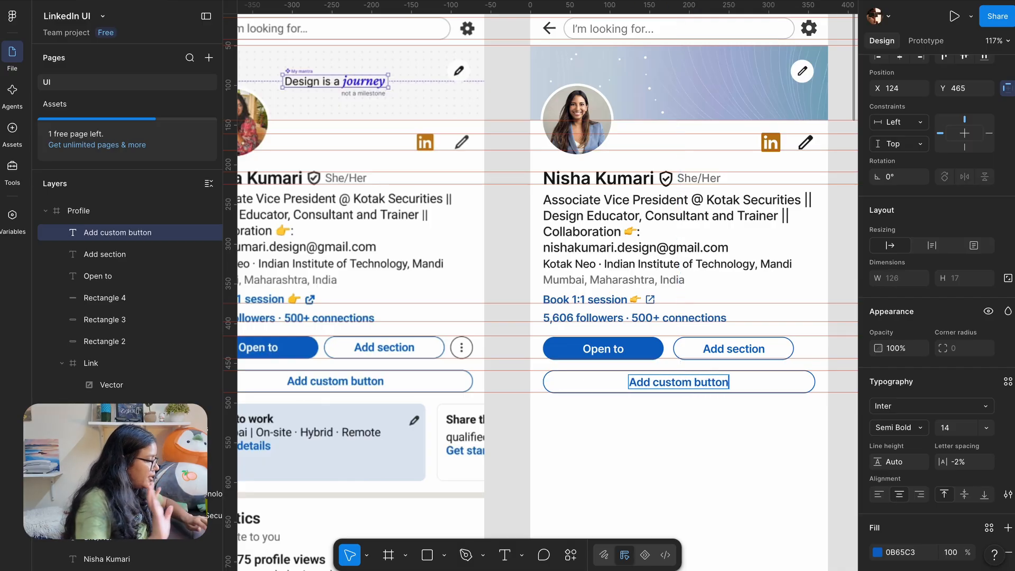
{"action": "left_click", "coordinate": [719, 483]}
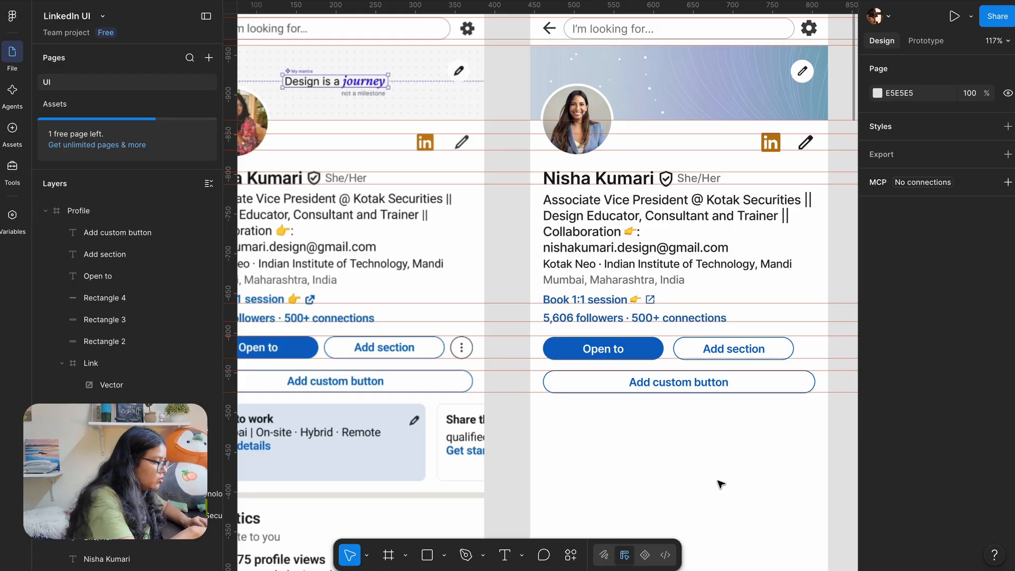
{"action": "key", "text": "shift+r"}
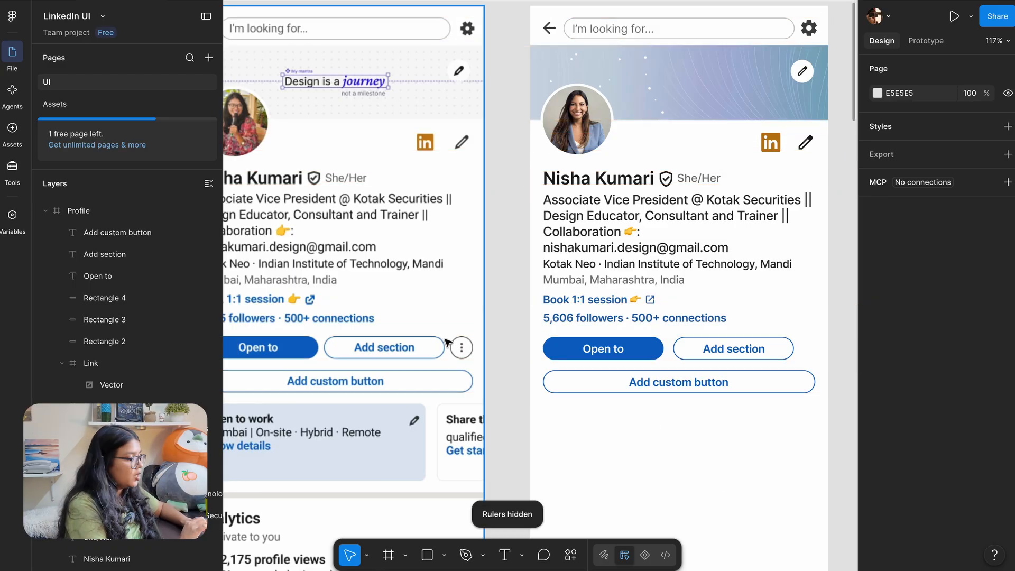
Copy the banner's pencil edit icon with its circle to beside Add section
{"action": "scroll", "coordinate": [503, 370], "scroll_direction": "right", "scroll_amount": 3}
{"action": "scroll", "coordinate": [503, 370], "scroll_direction": "down", "scroll_amount": 2}
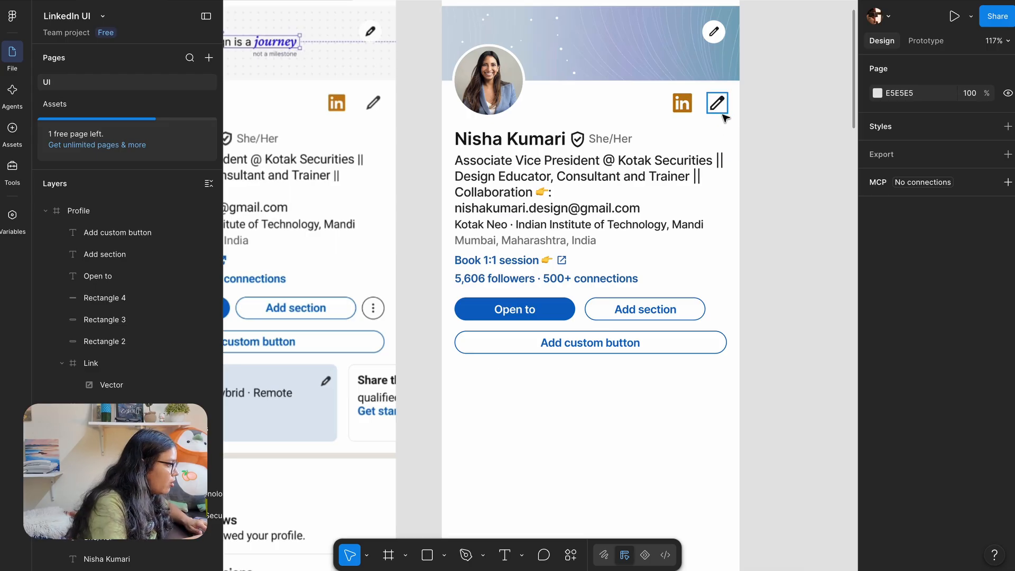
{"action": "scroll", "coordinate": [703, 117], "scroll_direction": "up", "scroll_amount": 2}
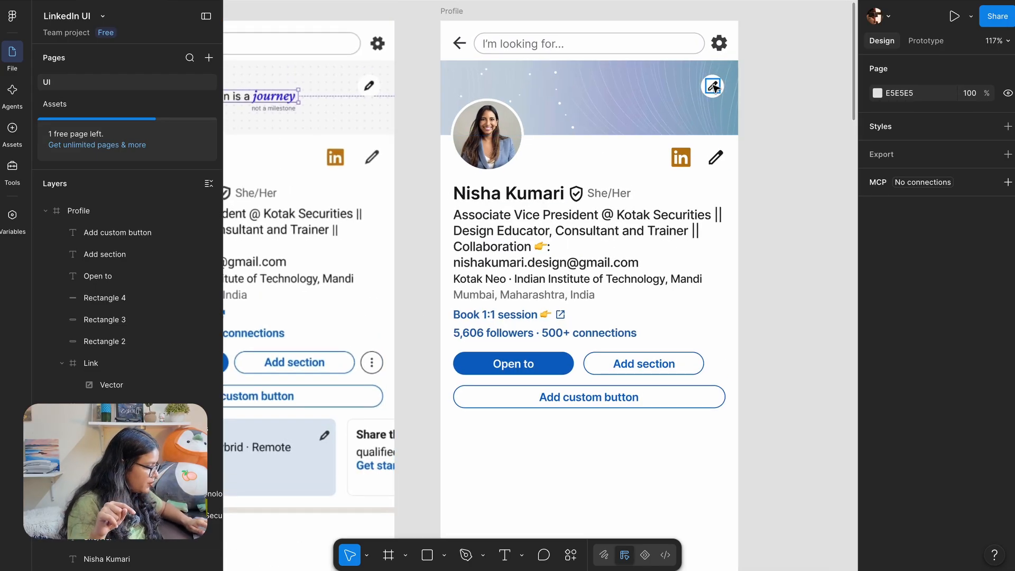
{"action": "scroll", "coordinate": [719, 93], "scroll_direction": "up", "scroll_amount": 5}
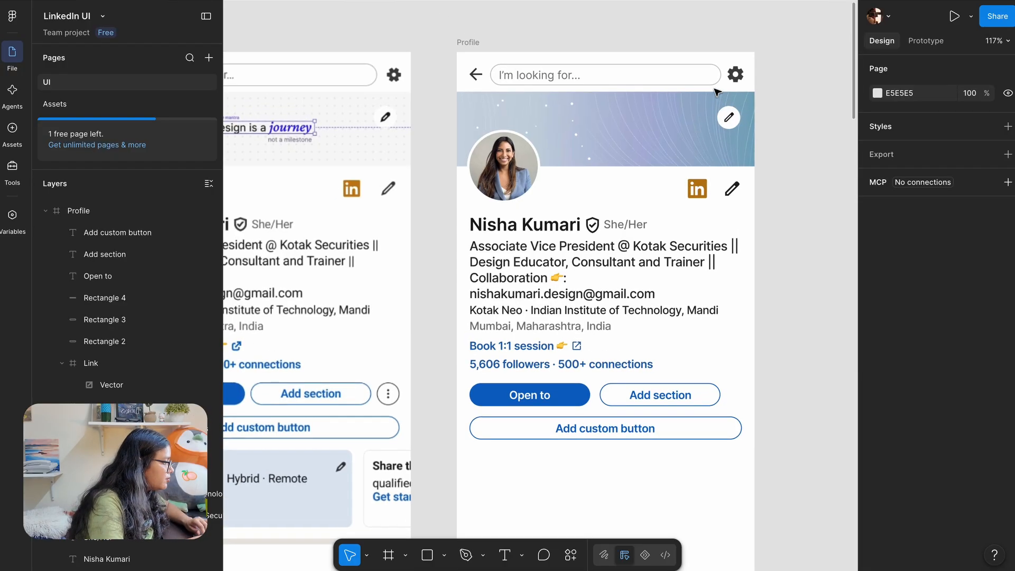
{"action": "left_click", "coordinate": [720, 87]}
{"action": "left_click", "coordinate": [755, 147], "text": "shift"}
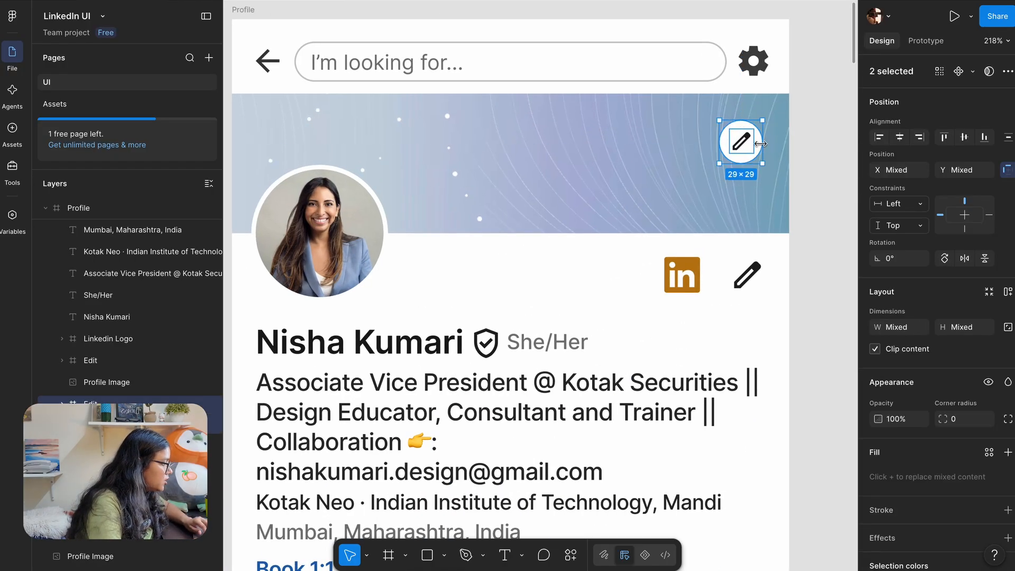
{"action": "scroll", "coordinate": [745, 151], "scroll_direction": "down", "scroll_amount": 4}
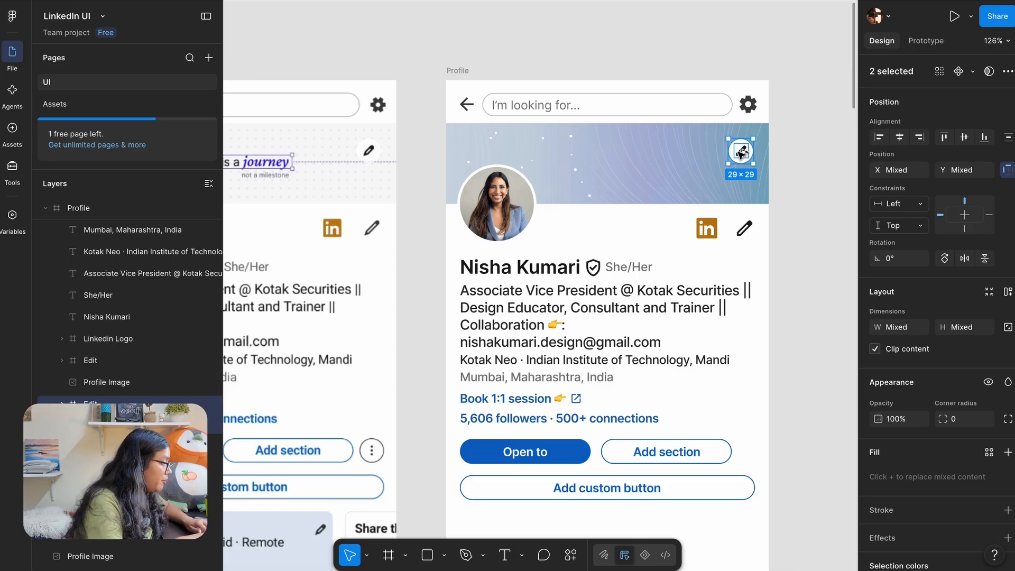
{"action": "mouse_move", "coordinate": [741, 153]}
{"action": "left_mouse_down"}
{"action": "mouse_move", "coordinate": [754, 403]}
{"action": "mouse_move", "coordinate": [746, 454]}
{"action": "left_mouse_up"}
Give the copied circle a stroke sampled from the reference's grey border, #4B4B4B
{"action": "scroll", "coordinate": [753, 389], "scroll_direction": "up", "scroll_amount": 3}
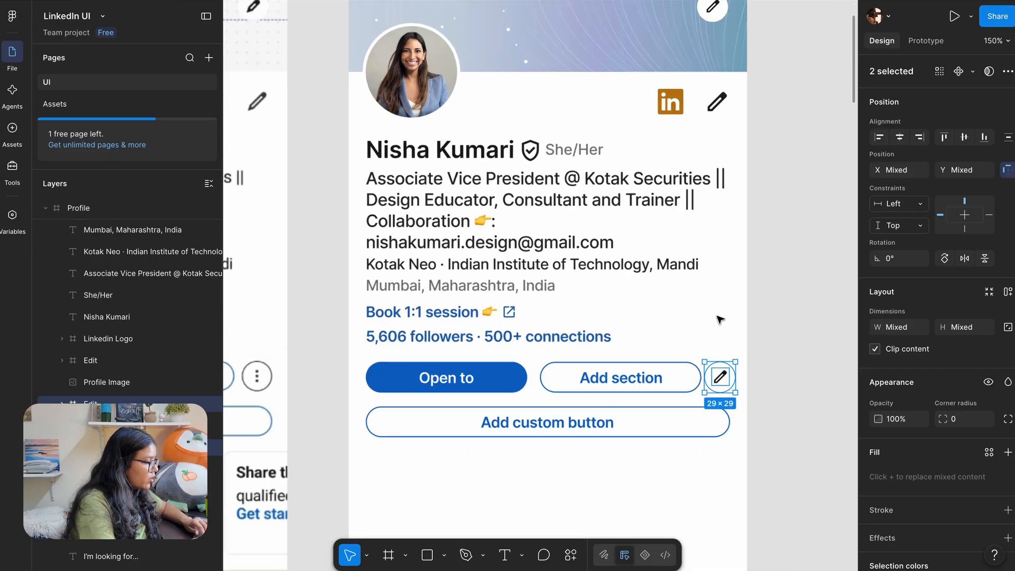
{"action": "scroll", "coordinate": [718, 320], "scroll_direction": "up", "scroll_amount": 2}
{"action": "left_click", "coordinate": [766, 357]}
{"action": "left_click", "coordinate": [727, 400]}
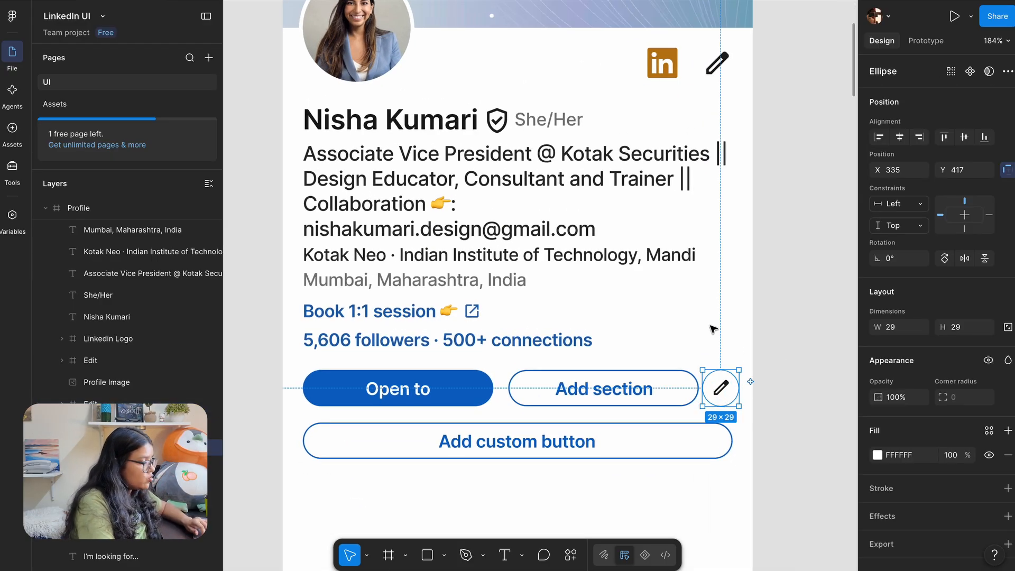
{"action": "scroll", "coordinate": [713, 329], "scroll_direction": "left", "scroll_amount": 3}
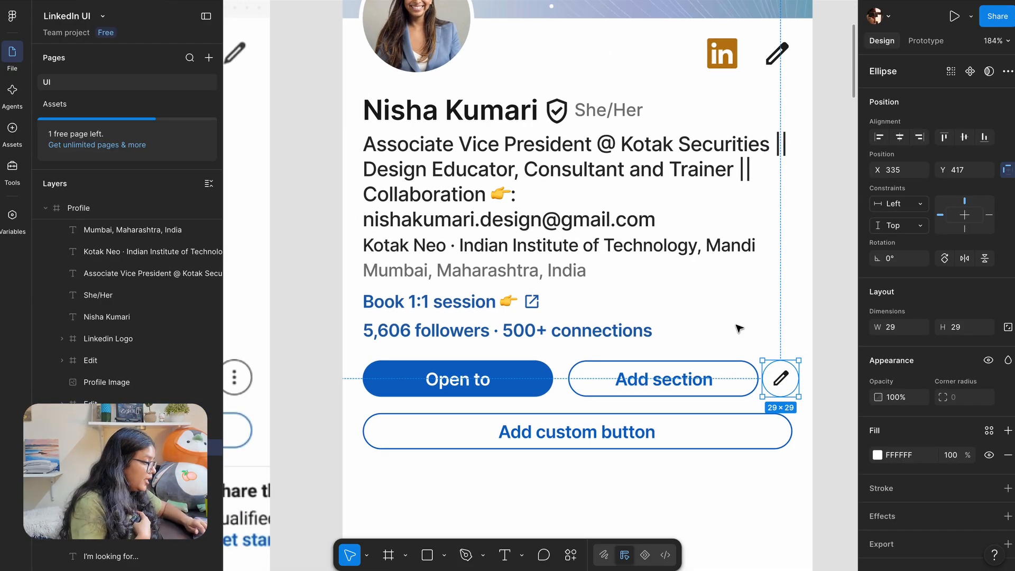
{"action": "scroll", "coordinate": [739, 328], "scroll_direction": "down", "scroll_amount": 2}
{"action": "scroll", "coordinate": [969, 374], "scroll_direction": "down", "scroll_amount": 1}
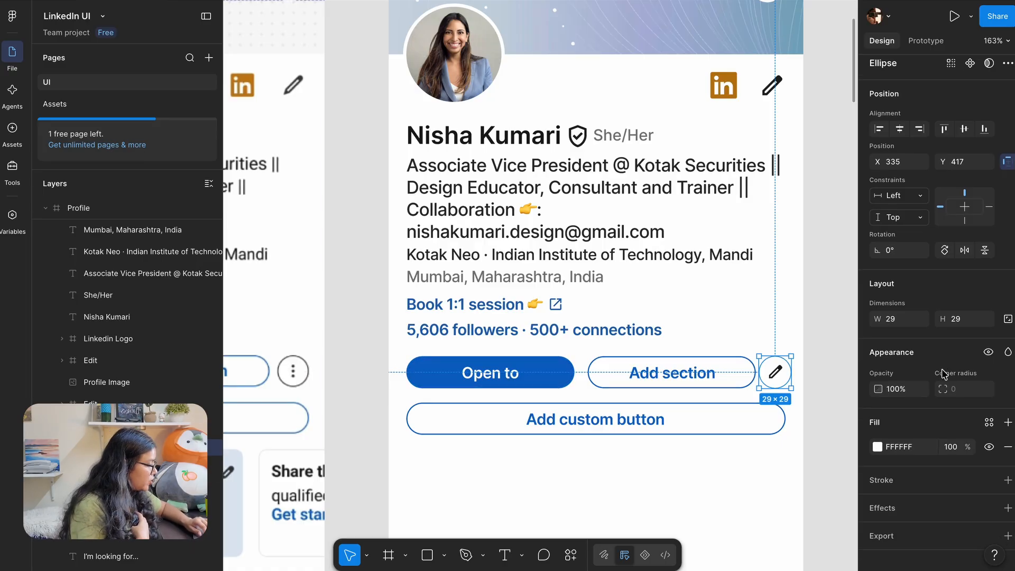
{"action": "left_click", "coordinate": [1007, 475]}
{"action": "scroll", "coordinate": [616, 465], "scroll_direction": "down", "scroll_amount": 3}
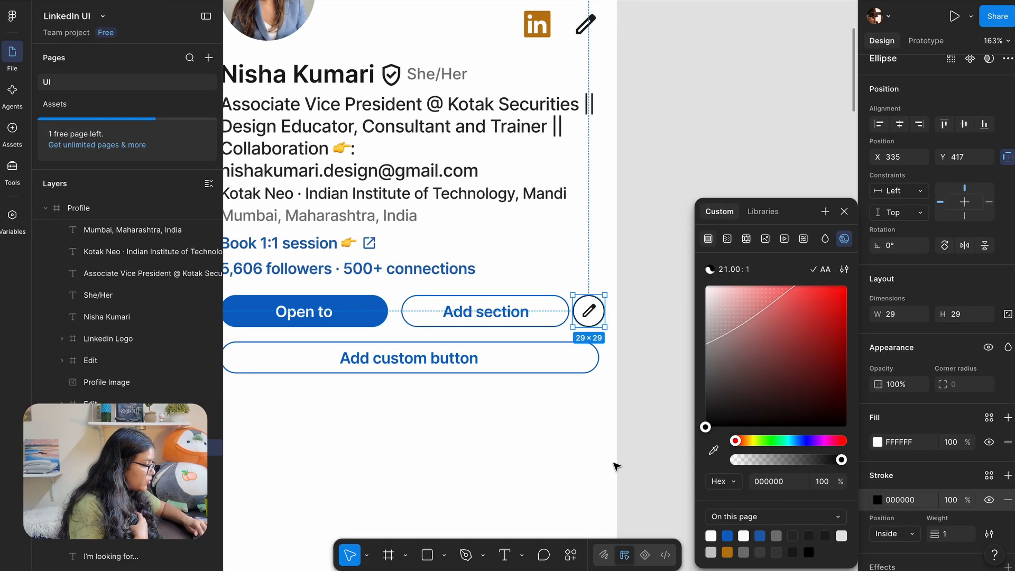
{"action": "scroll", "coordinate": [616, 465], "scroll_direction": "left", "scroll_amount": 3}
{"action": "left_click", "coordinate": [713, 450]}
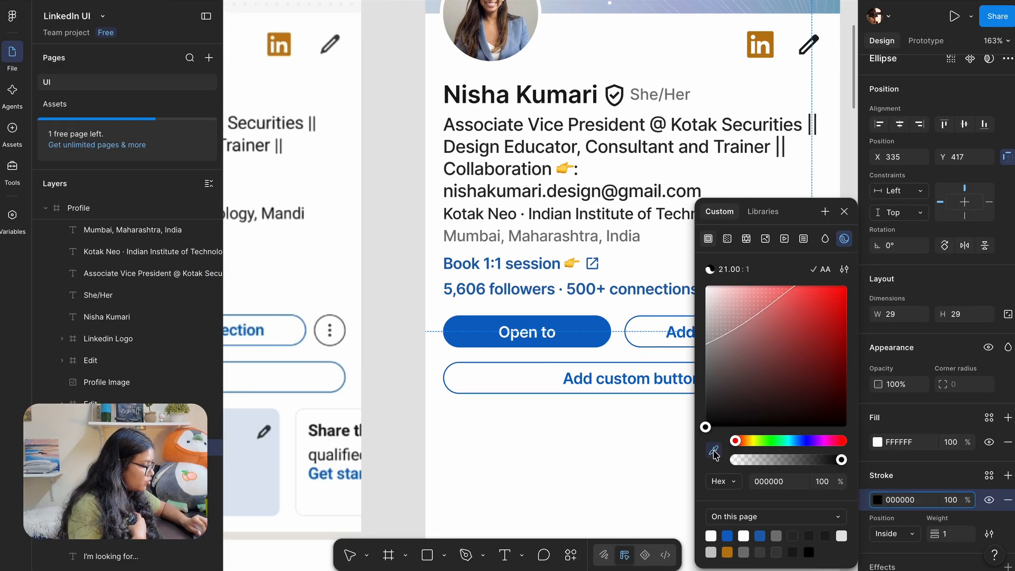
{"action": "scroll", "coordinate": [325, 304], "scroll_direction": "up", "scroll_amount": 10}
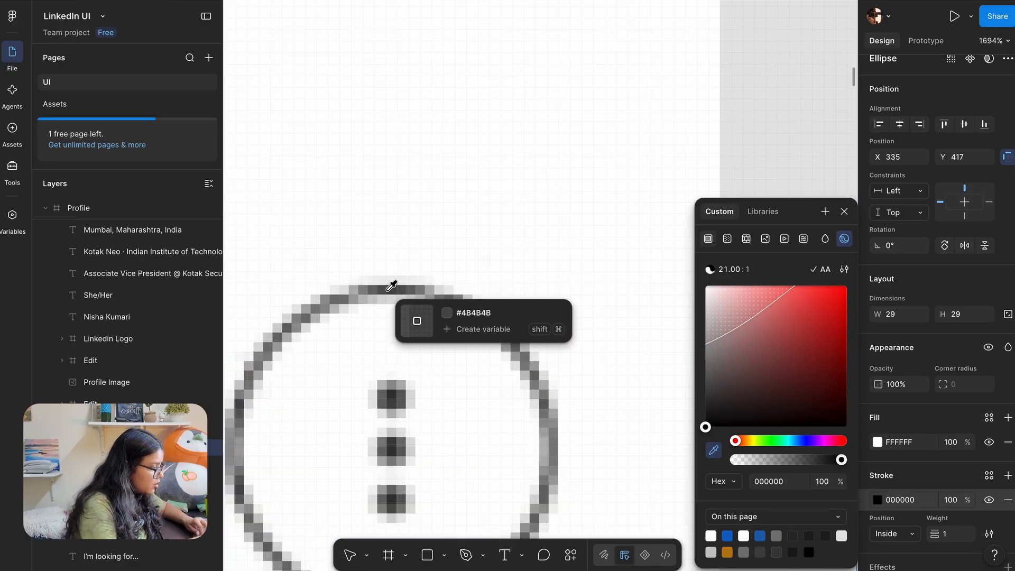
{"action": "left_click", "coordinate": [390, 288]}
{"action": "scroll", "coordinate": [414, 344], "scroll_direction": "down", "scroll_amount": 10}
Bring a copy of the three-dot More icon from the Assets page onto the UI page
{"action": "left_click", "coordinate": [618, 301]}
{"action": "scroll", "coordinate": [619, 301], "scroll_direction": "left", "scroll_amount": 3}
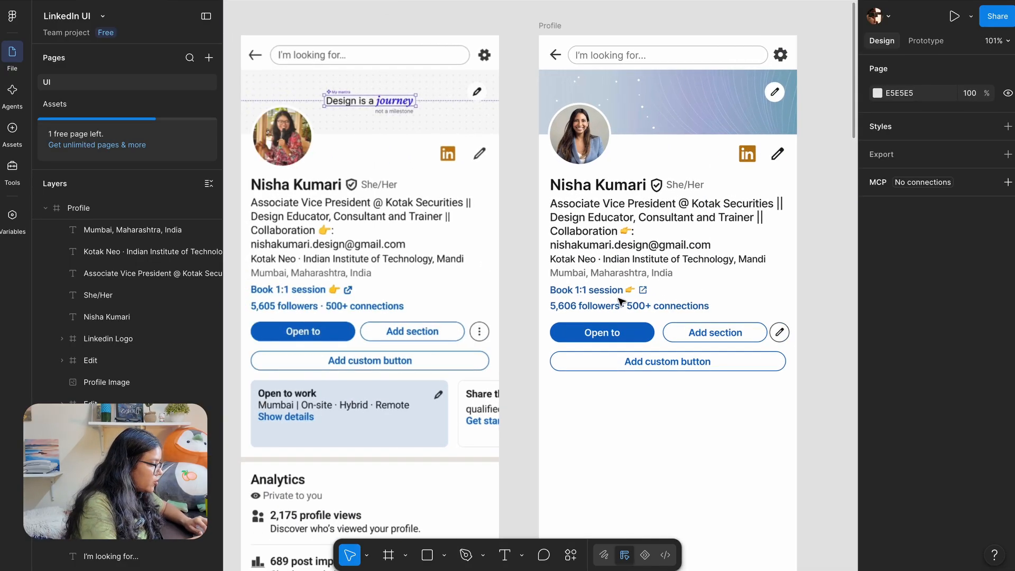
{"action": "scroll", "coordinate": [680, 290], "scroll_direction": "up", "scroll_amount": 4}
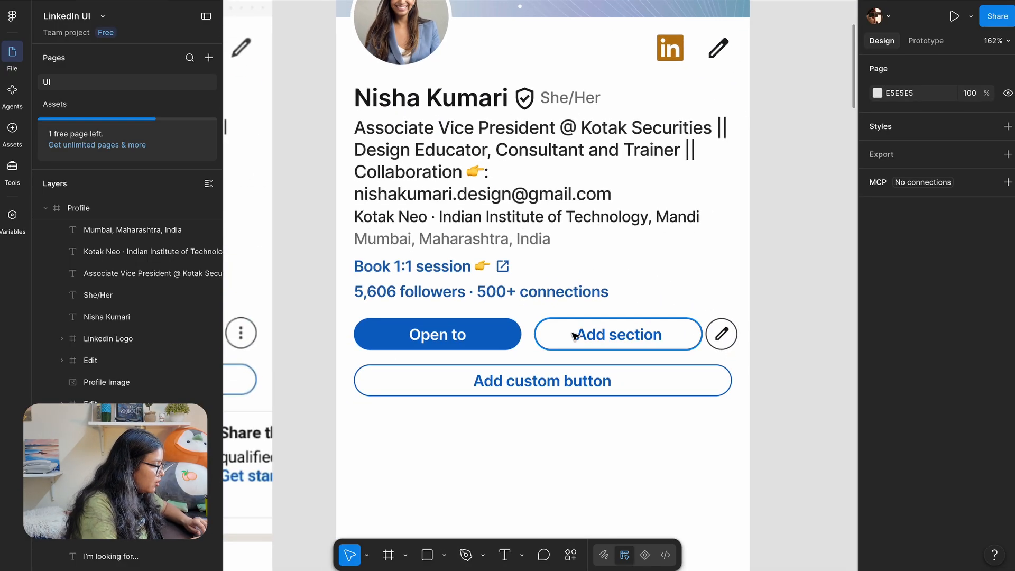
{"action": "scroll", "coordinate": [613, 336], "scroll_direction": "down", "scroll_amount": 3}
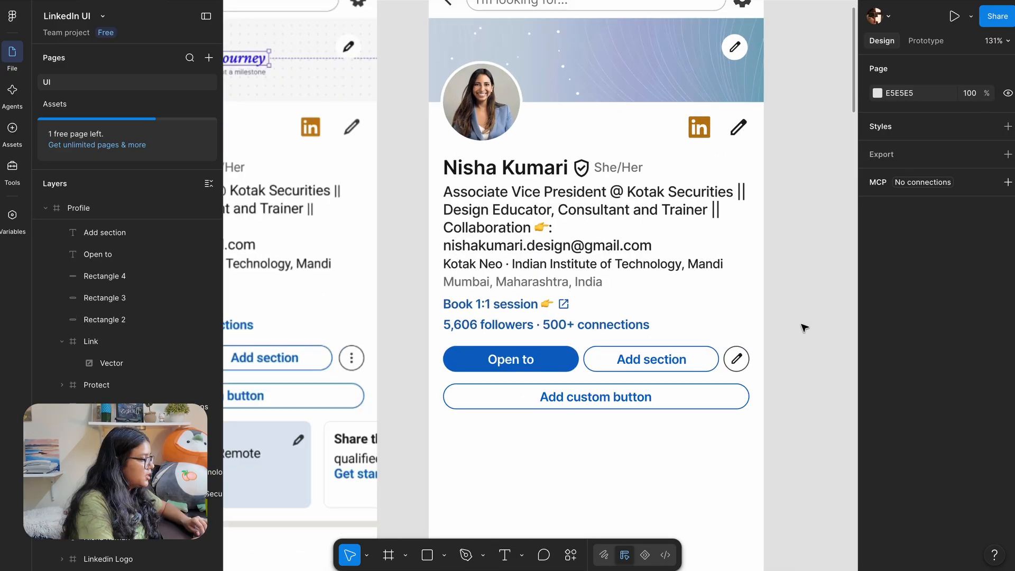
{"action": "scroll", "coordinate": [802, 326], "scroll_direction": "down", "scroll_amount": 4}
{"action": "scroll", "coordinate": [801, 326], "scroll_direction": "right", "scroll_amount": 1}
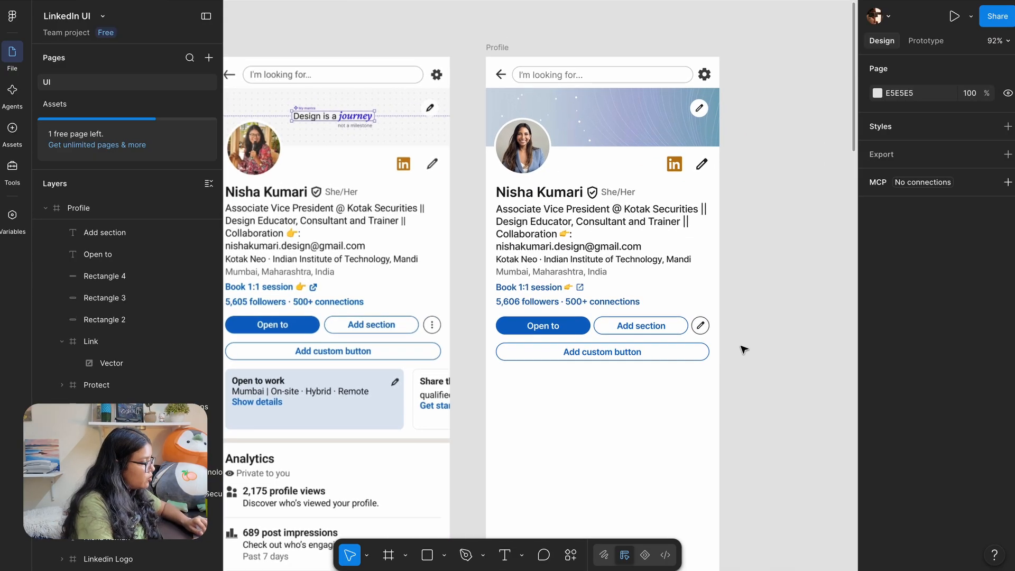
{"action": "scroll", "coordinate": [701, 326], "scroll_direction": "up", "scroll_amount": 3}
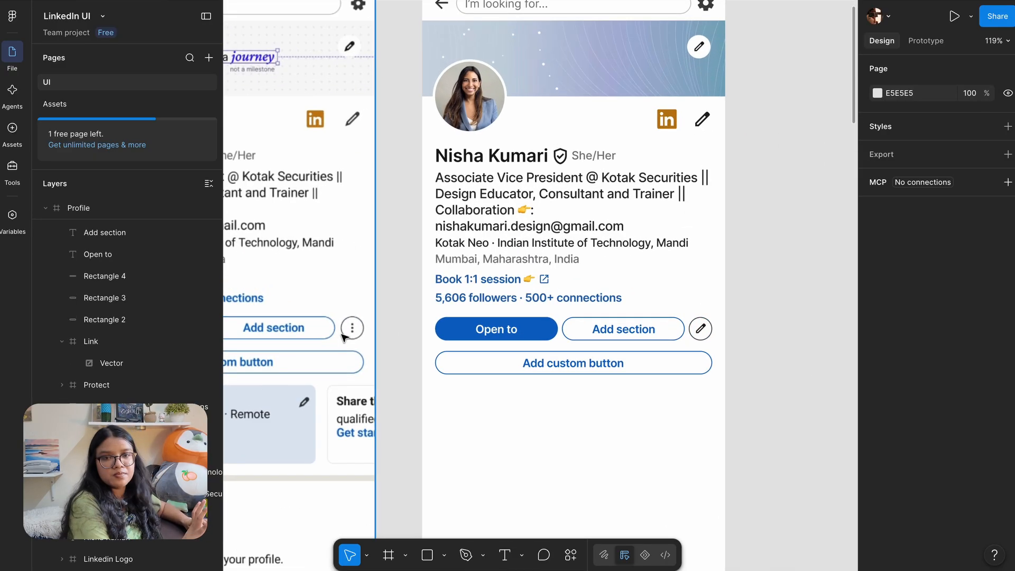
{"action": "left_click", "coordinate": [84, 104]}
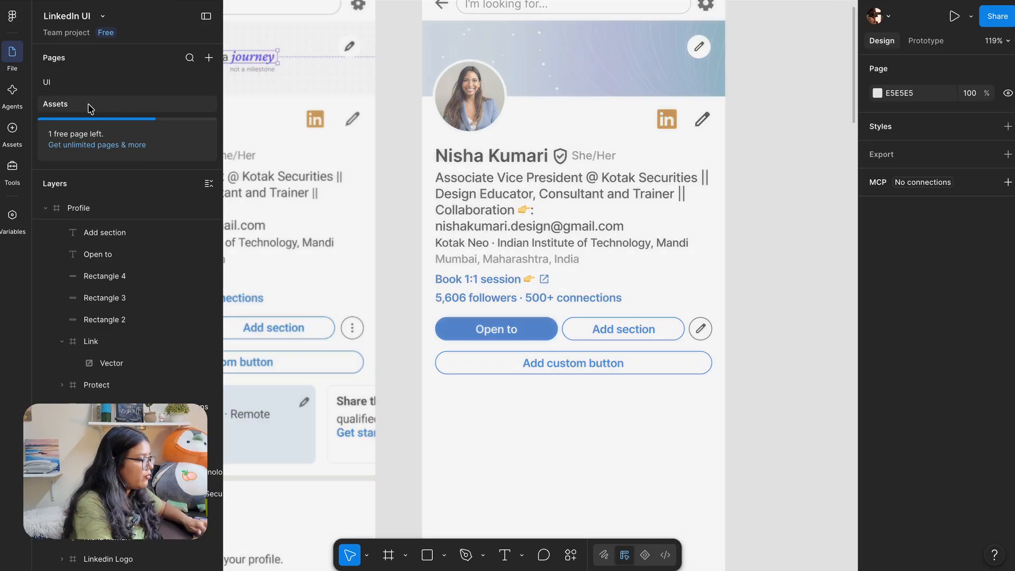
{"action": "scroll", "coordinate": [550, 207], "scroll_direction": "right", "scroll_amount": 3}
{"action": "left_click", "coordinate": [499, 236]}
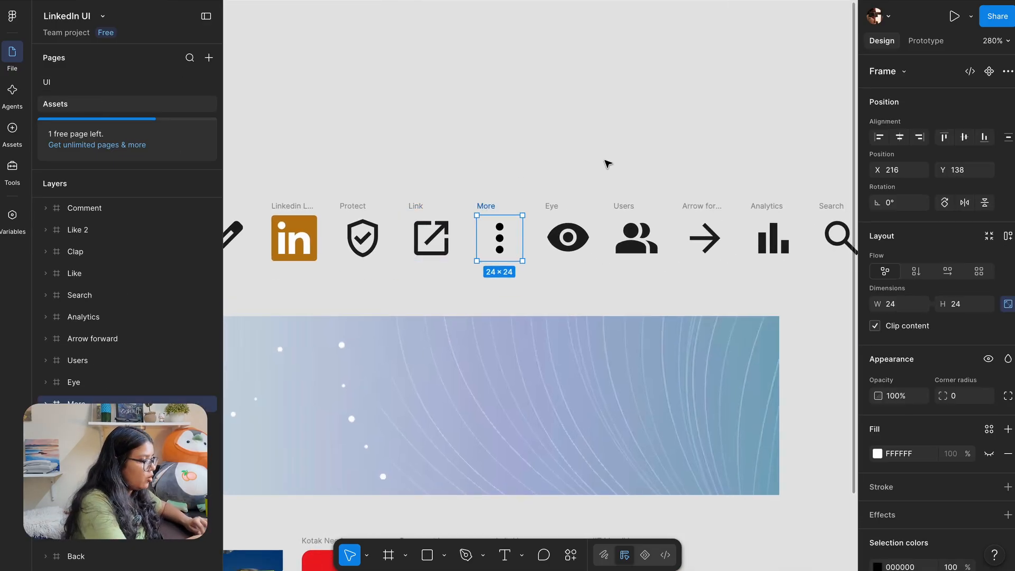
{"action": "left_click", "coordinate": [90, 82]}
{"action": "scroll", "coordinate": [674, 306], "scroll_direction": "up", "scroll_amount": 5}
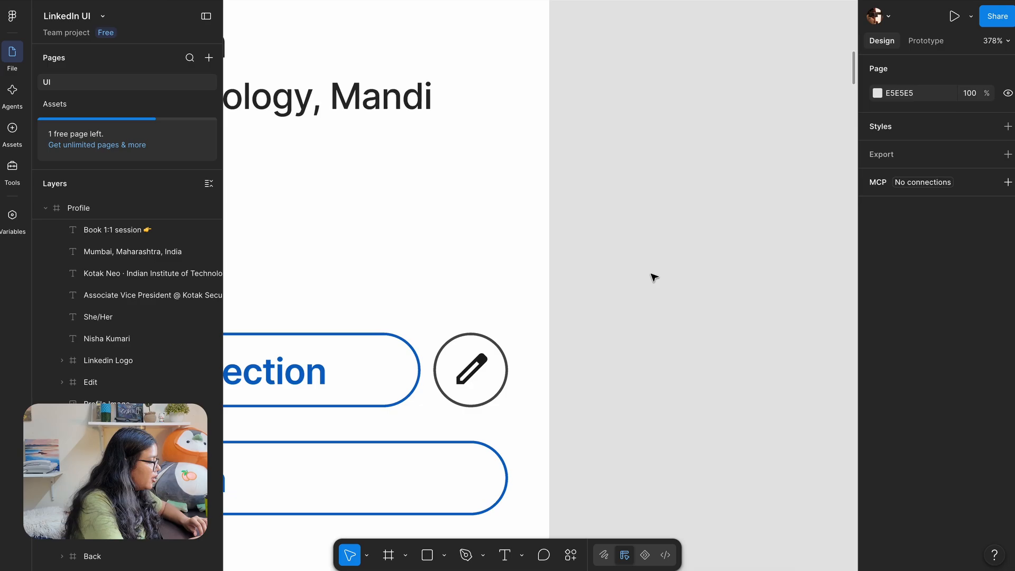
{"action": "key", "text": "ctrl+v"}
{"action": "left_click_drag", "start_coordinate": [523, 251], "coordinate": [635, 335]}
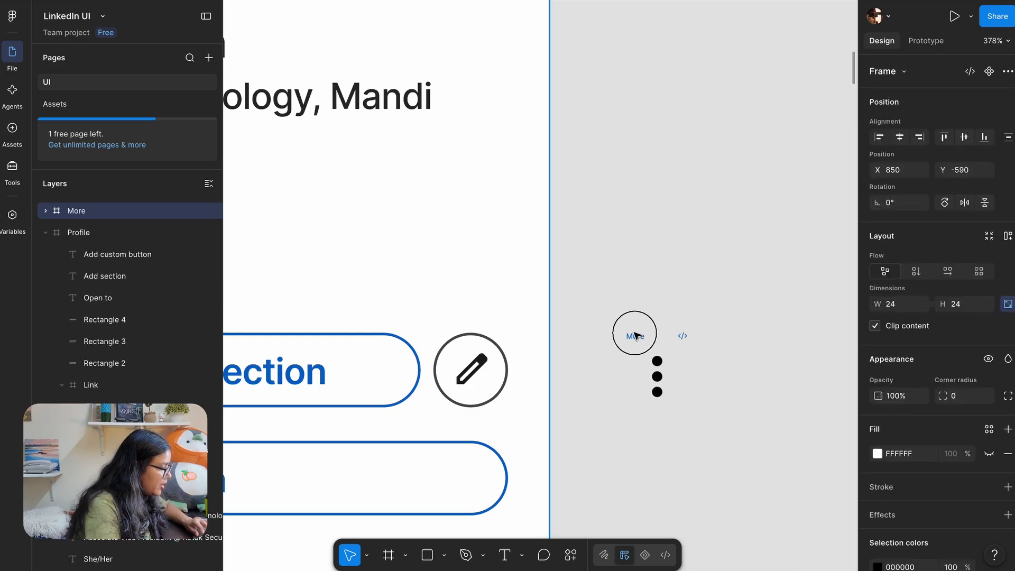
Resize the More icon to height 16 and replace the circle's pencil icon with it
{"action": "left_click", "coordinate": [472, 374]}
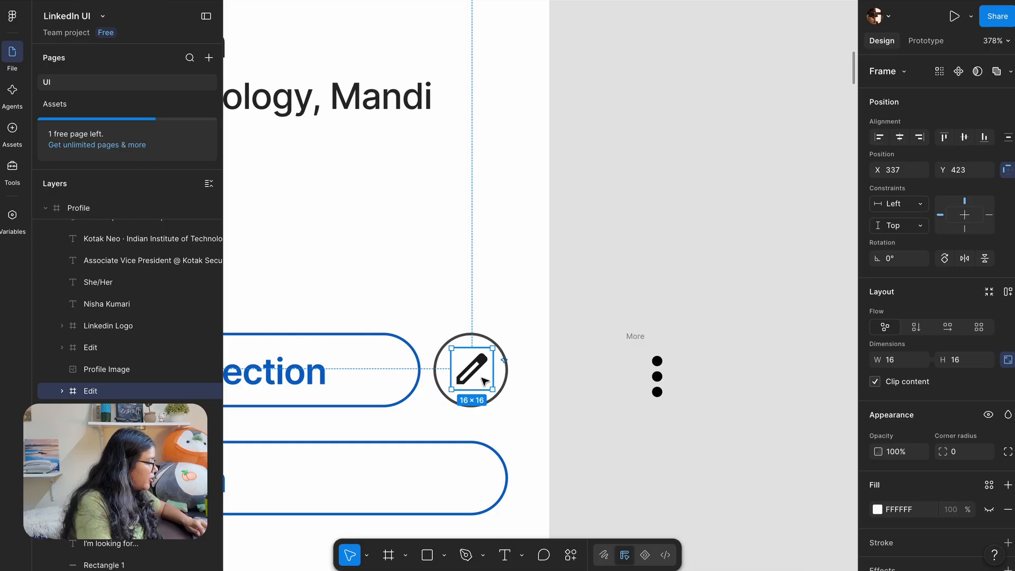
{"action": "left_click", "coordinate": [633, 338]}
{"action": "left_click", "coordinate": [967, 304]}
{"action": "type", "text": "16"}
{"action": "key", "text": "Return"}
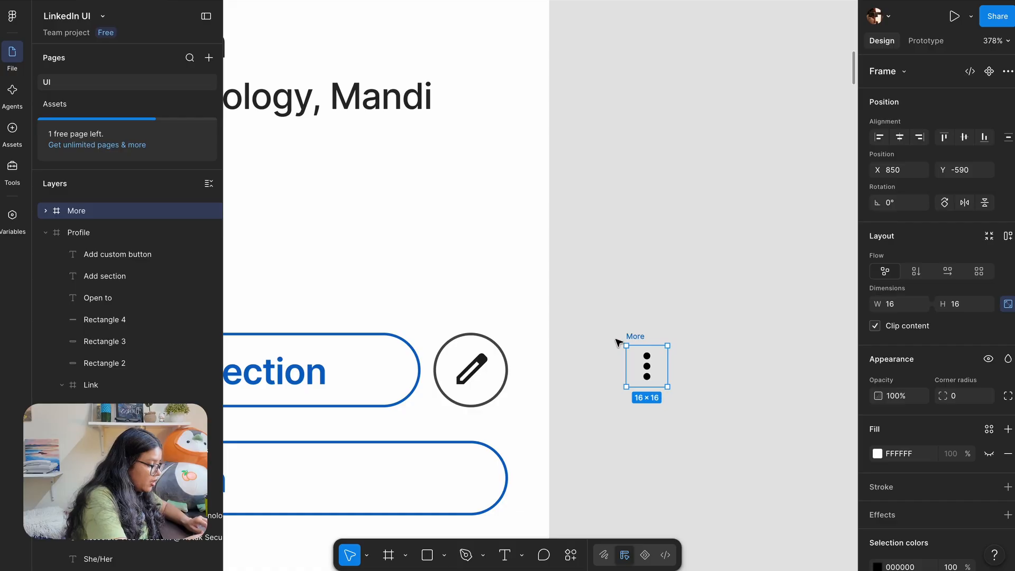
{"action": "key", "text": "ctrl+x"}
{"action": "left_click", "coordinate": [478, 363]}
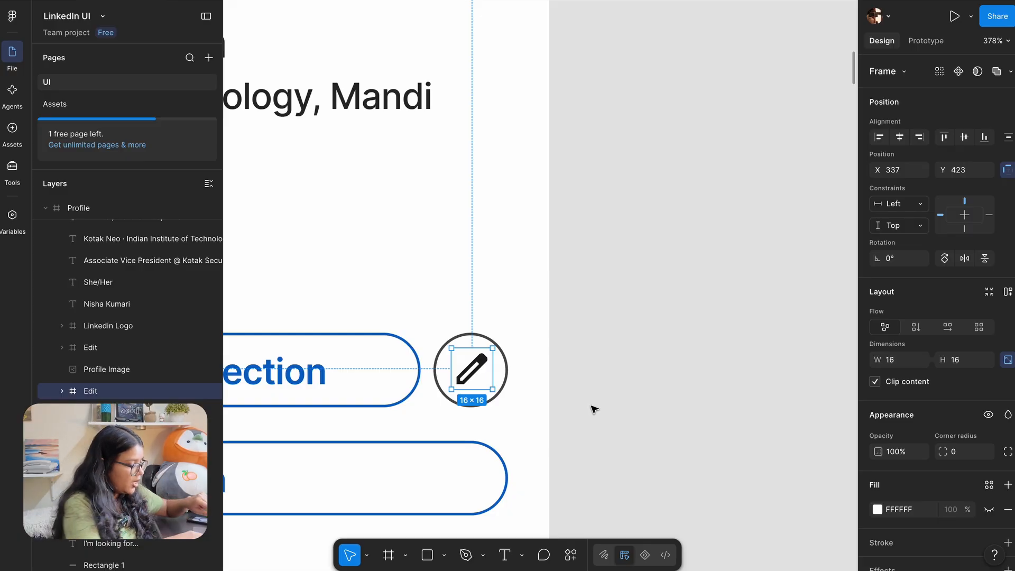
{"action": "key", "text": "ctrl+shift+r"}
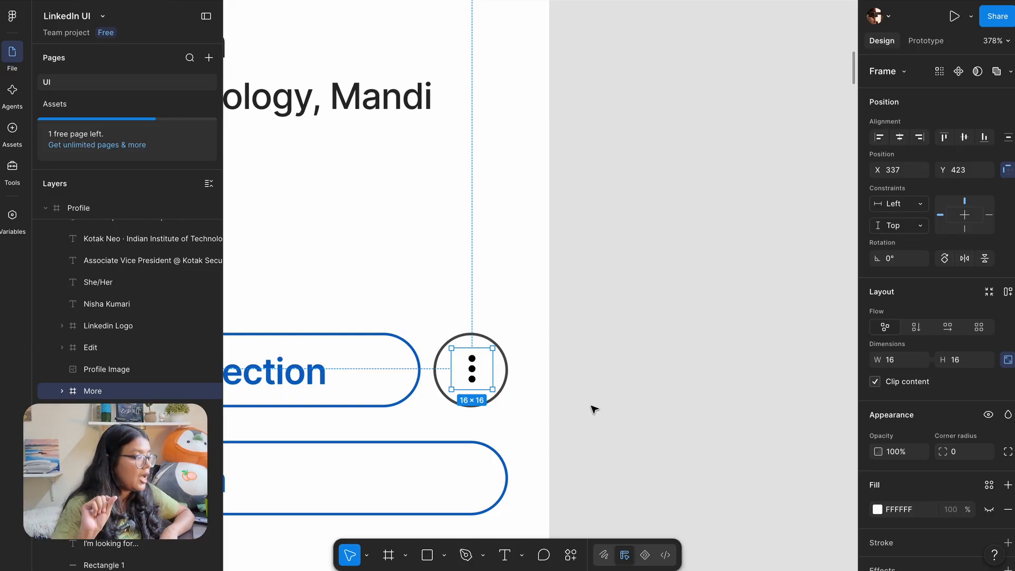
{"action": "left_click", "coordinate": [596, 383]}
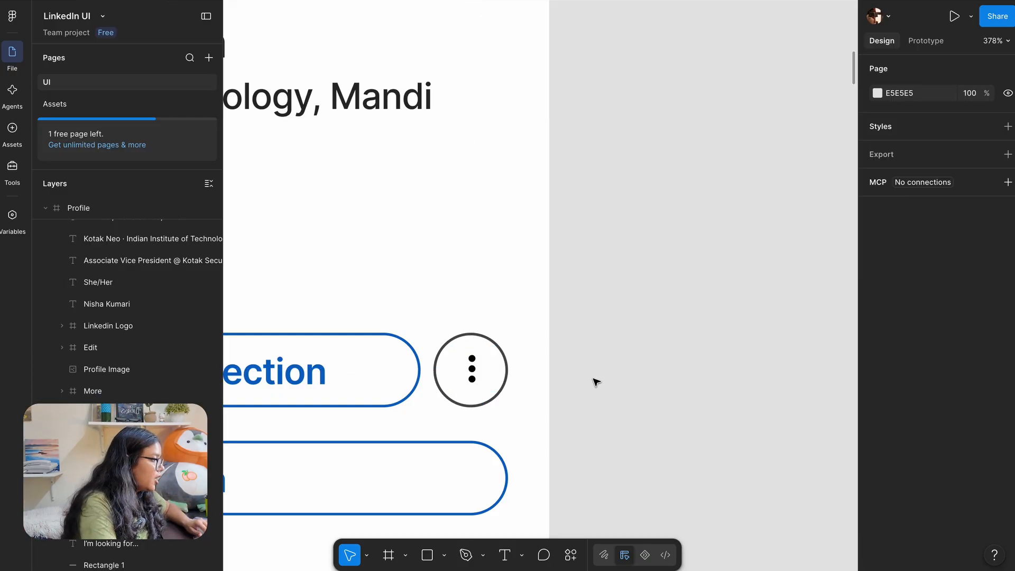
{"action": "scroll", "coordinate": [593, 380], "scroll_direction": "down", "scroll_amount": 10}
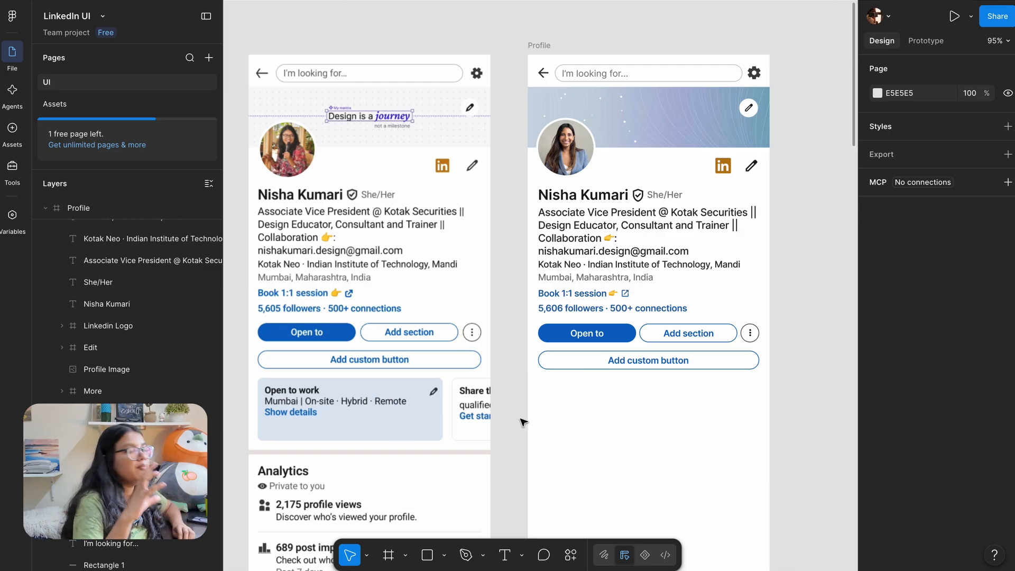
{"action": "scroll", "coordinate": [523, 421], "scroll_direction": "down", "scroll_amount": 3}
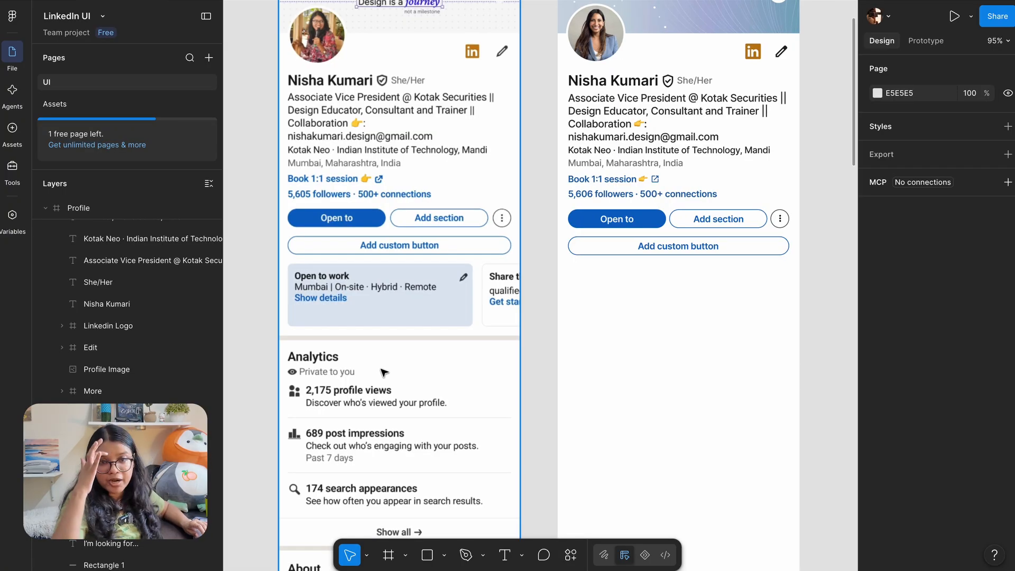